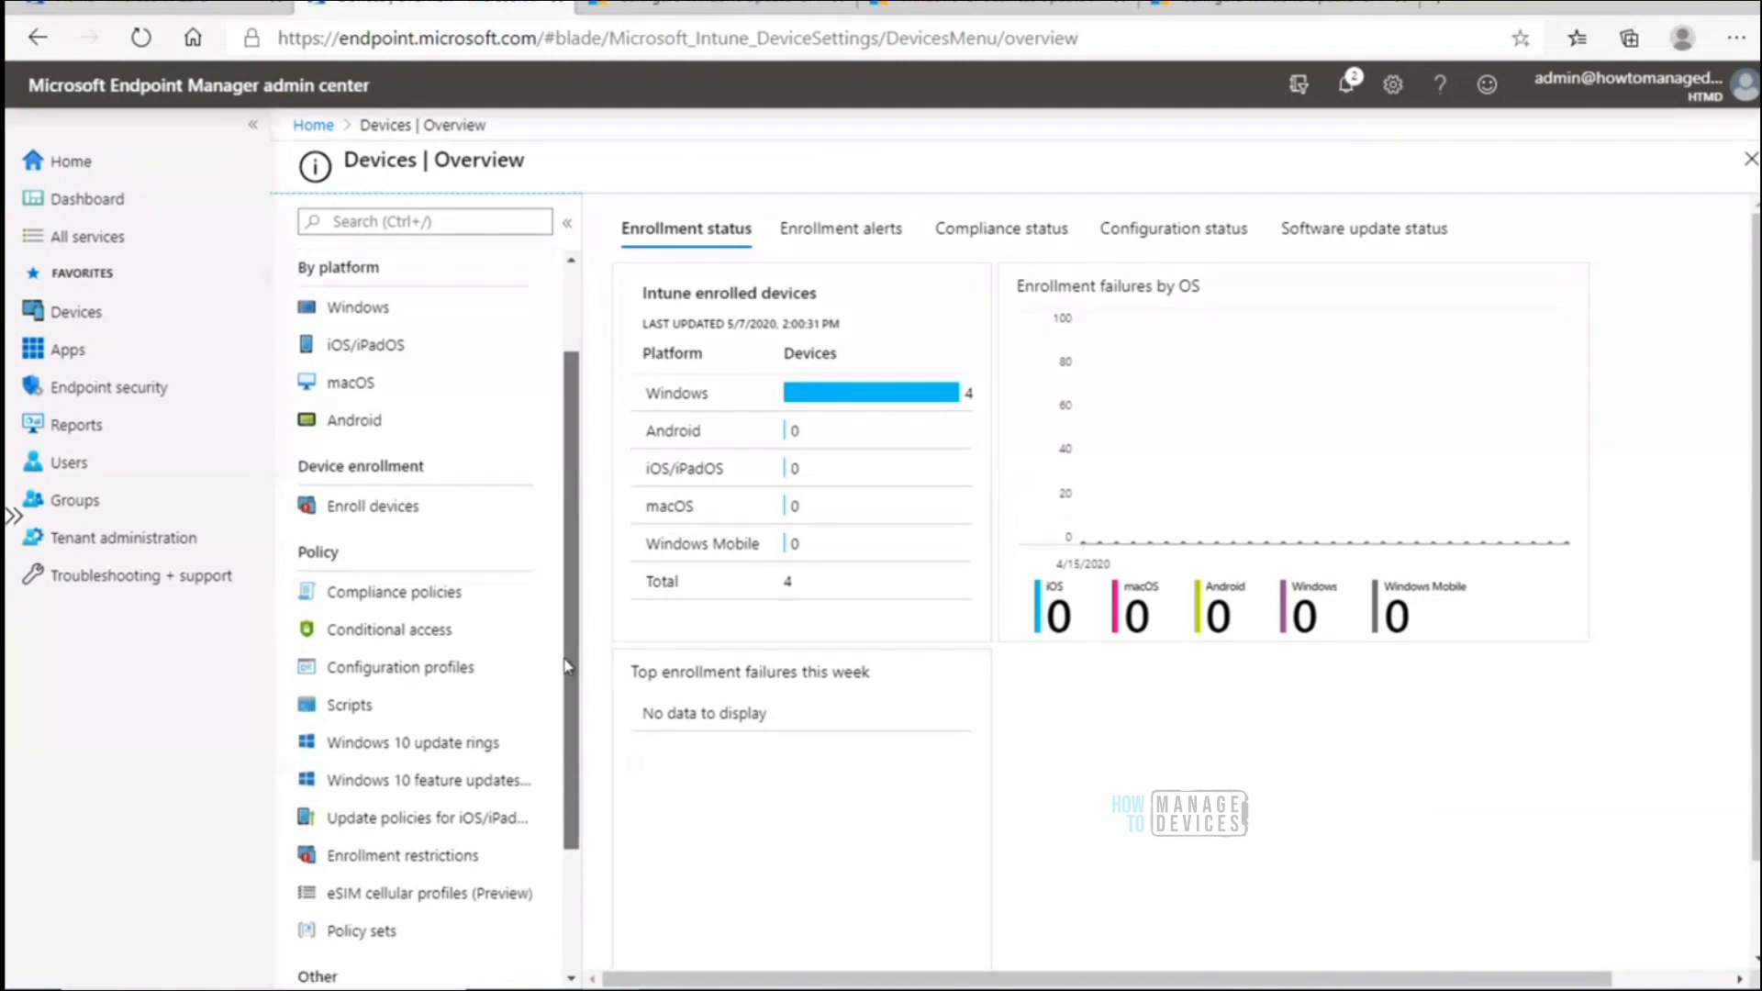
Open the list of enrolled Windows devices from the Devices overview
scroll(571, 583, "up", 3)
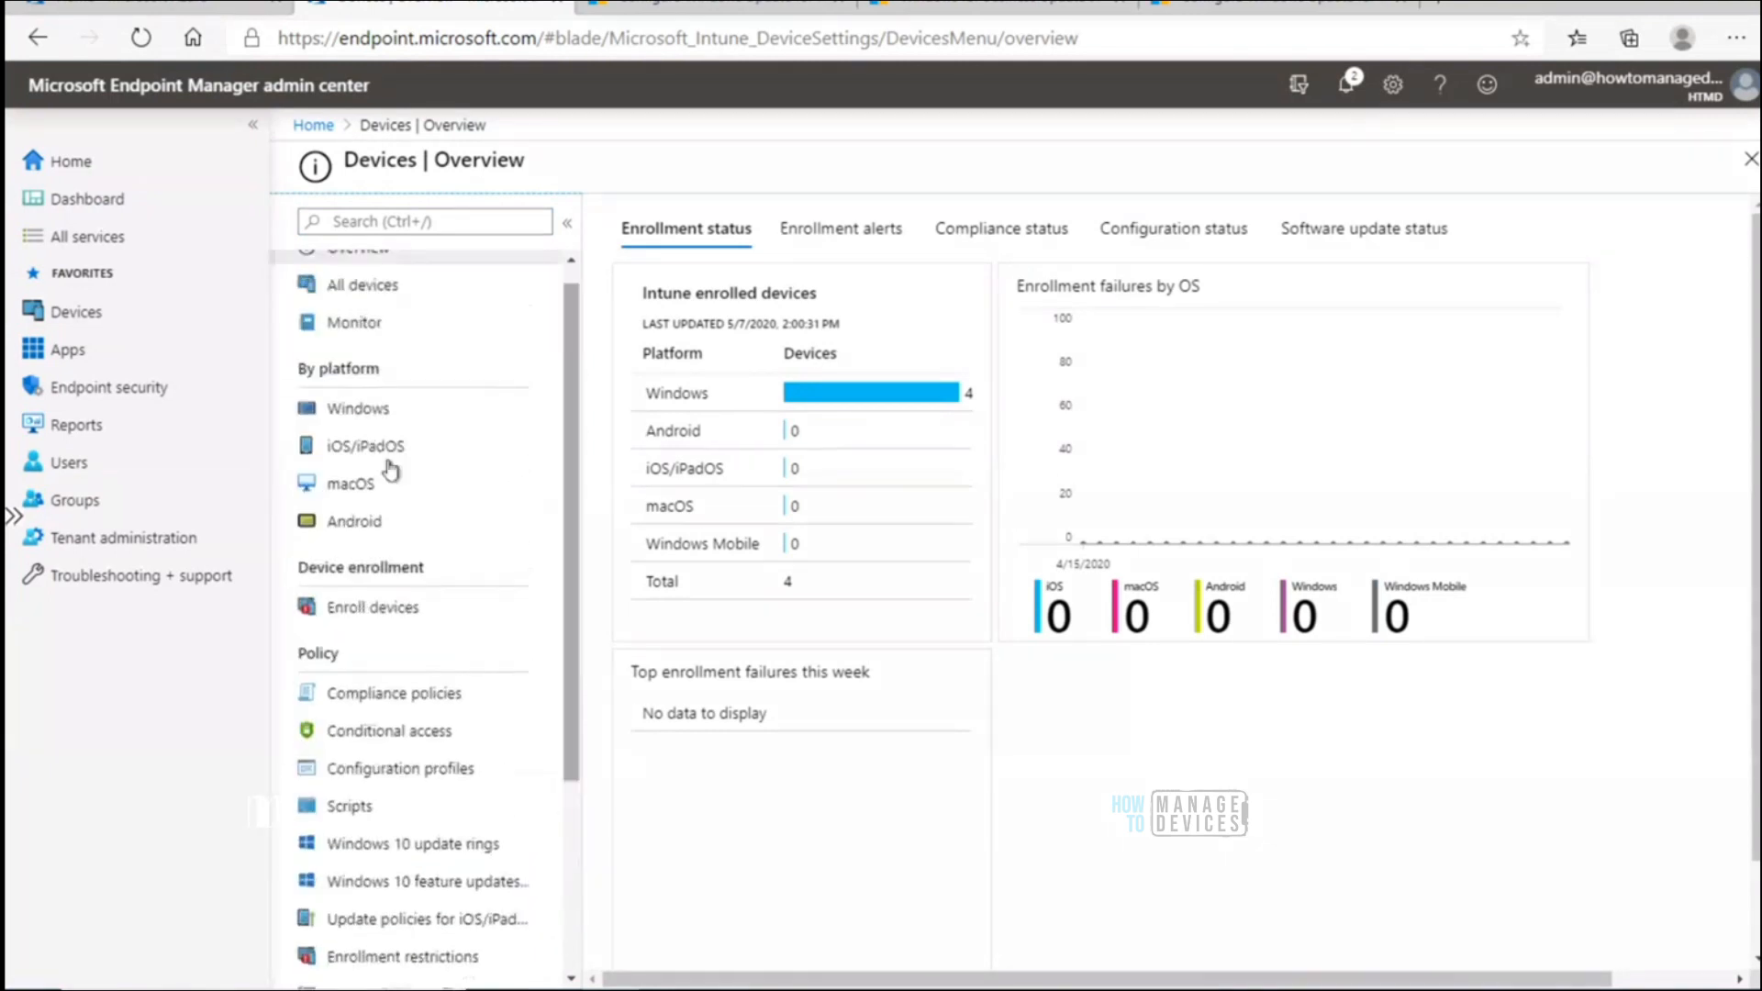
left_click(356, 408)
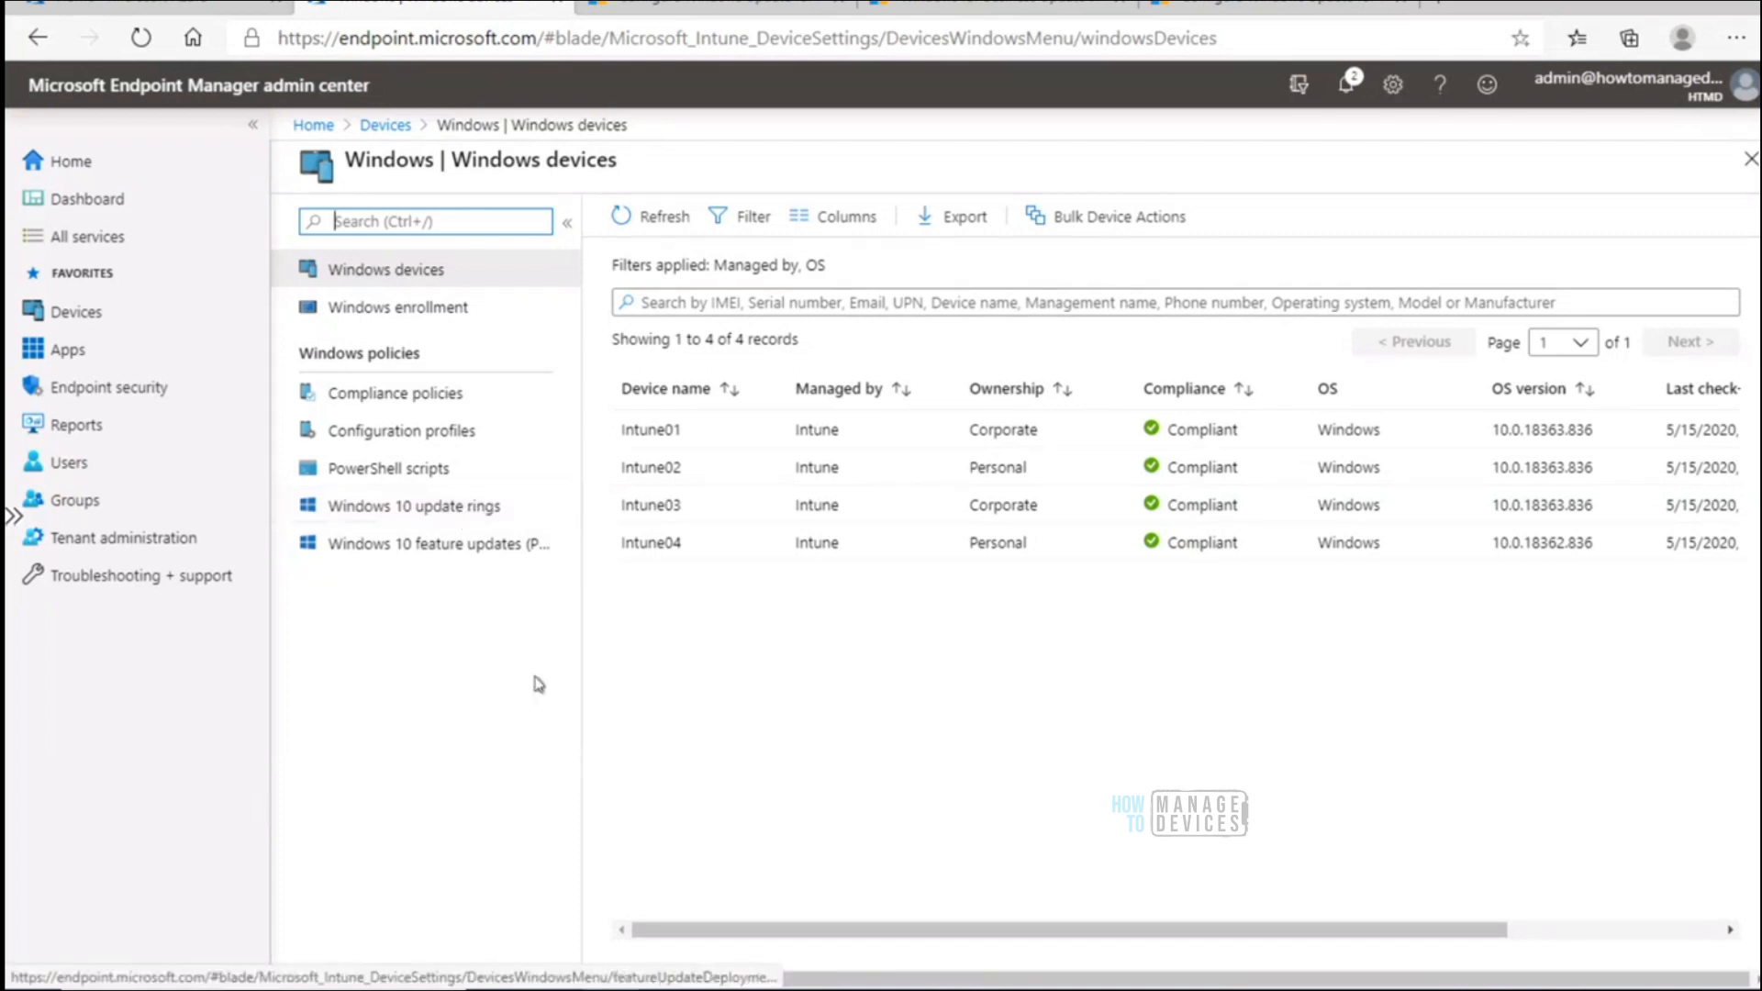
Switch to the Azure AD Joined Remote Desktop session and show it full screen
left_click(955, 990)
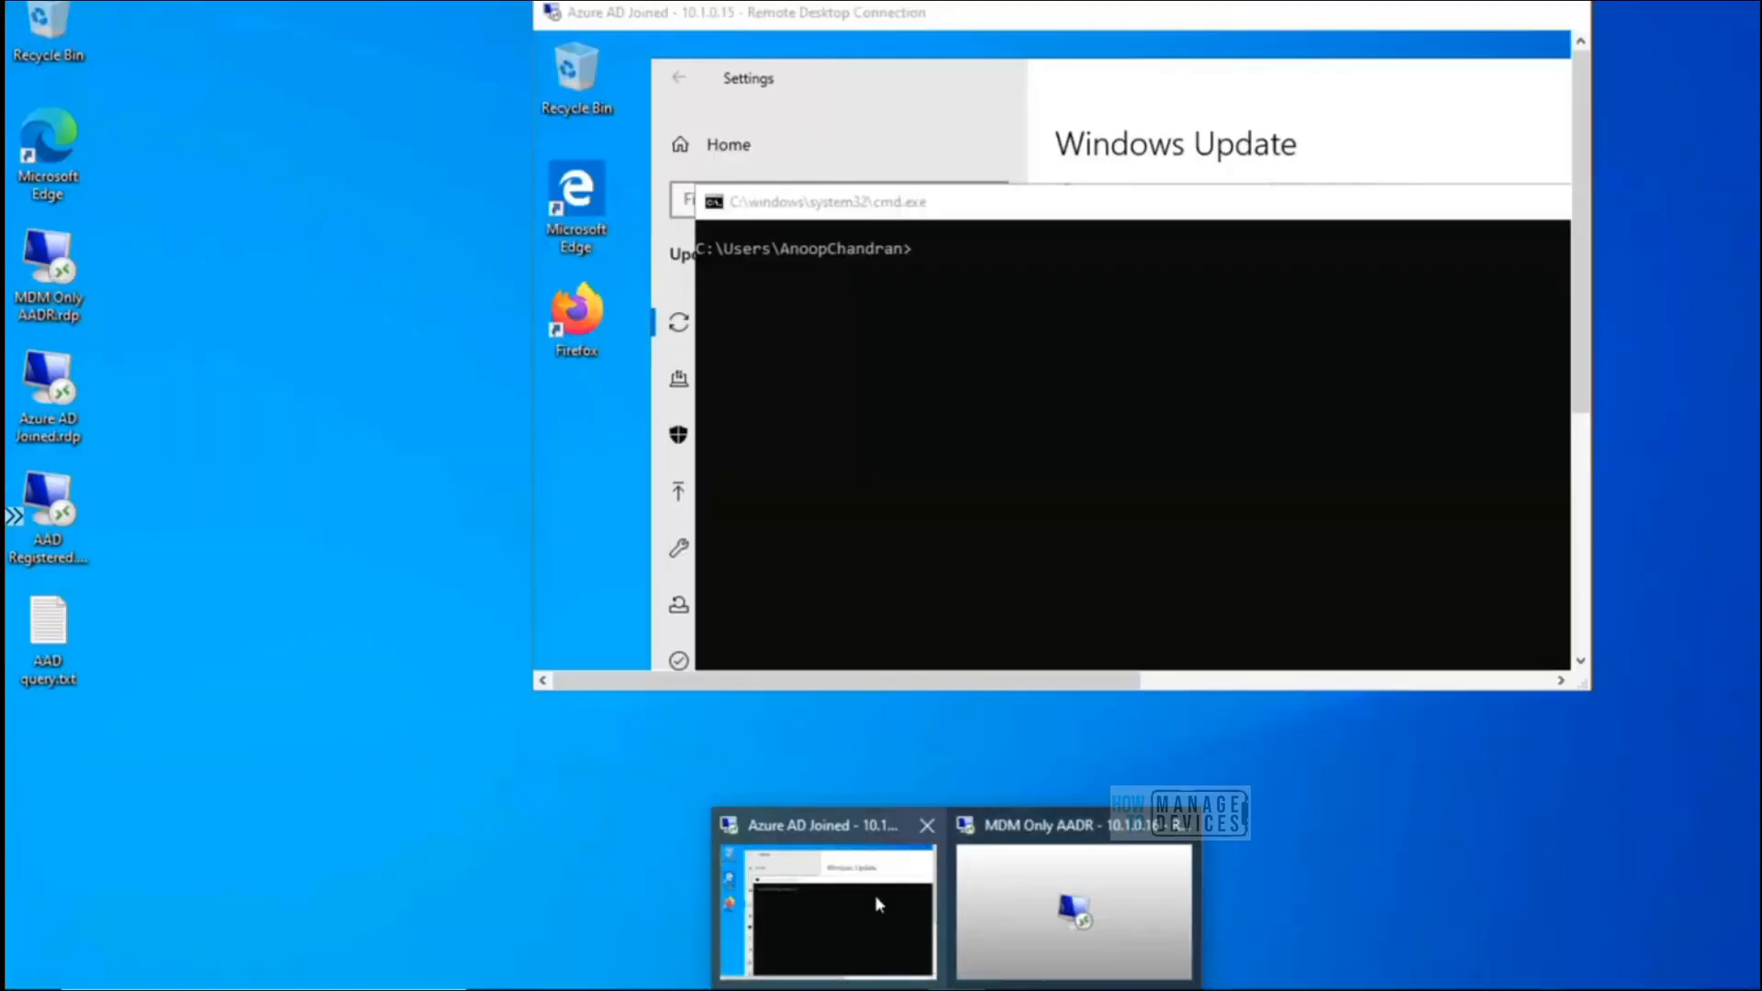
left_click(874, 894)
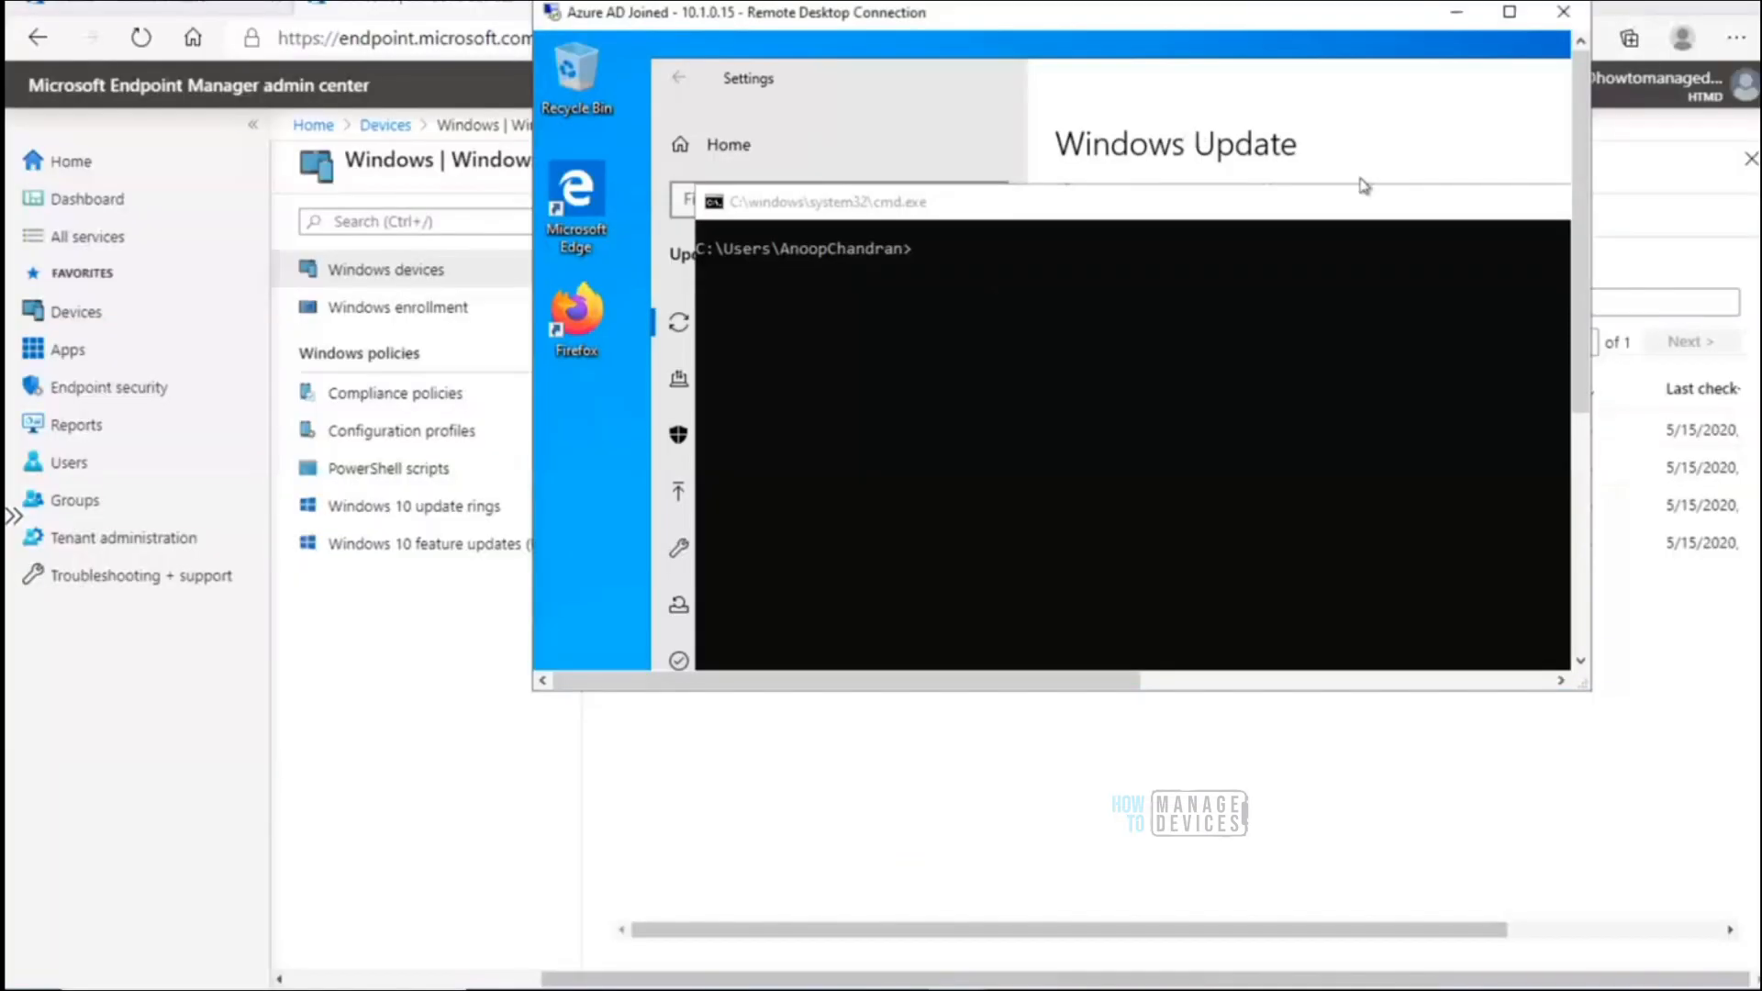
left_click(1509, 13)
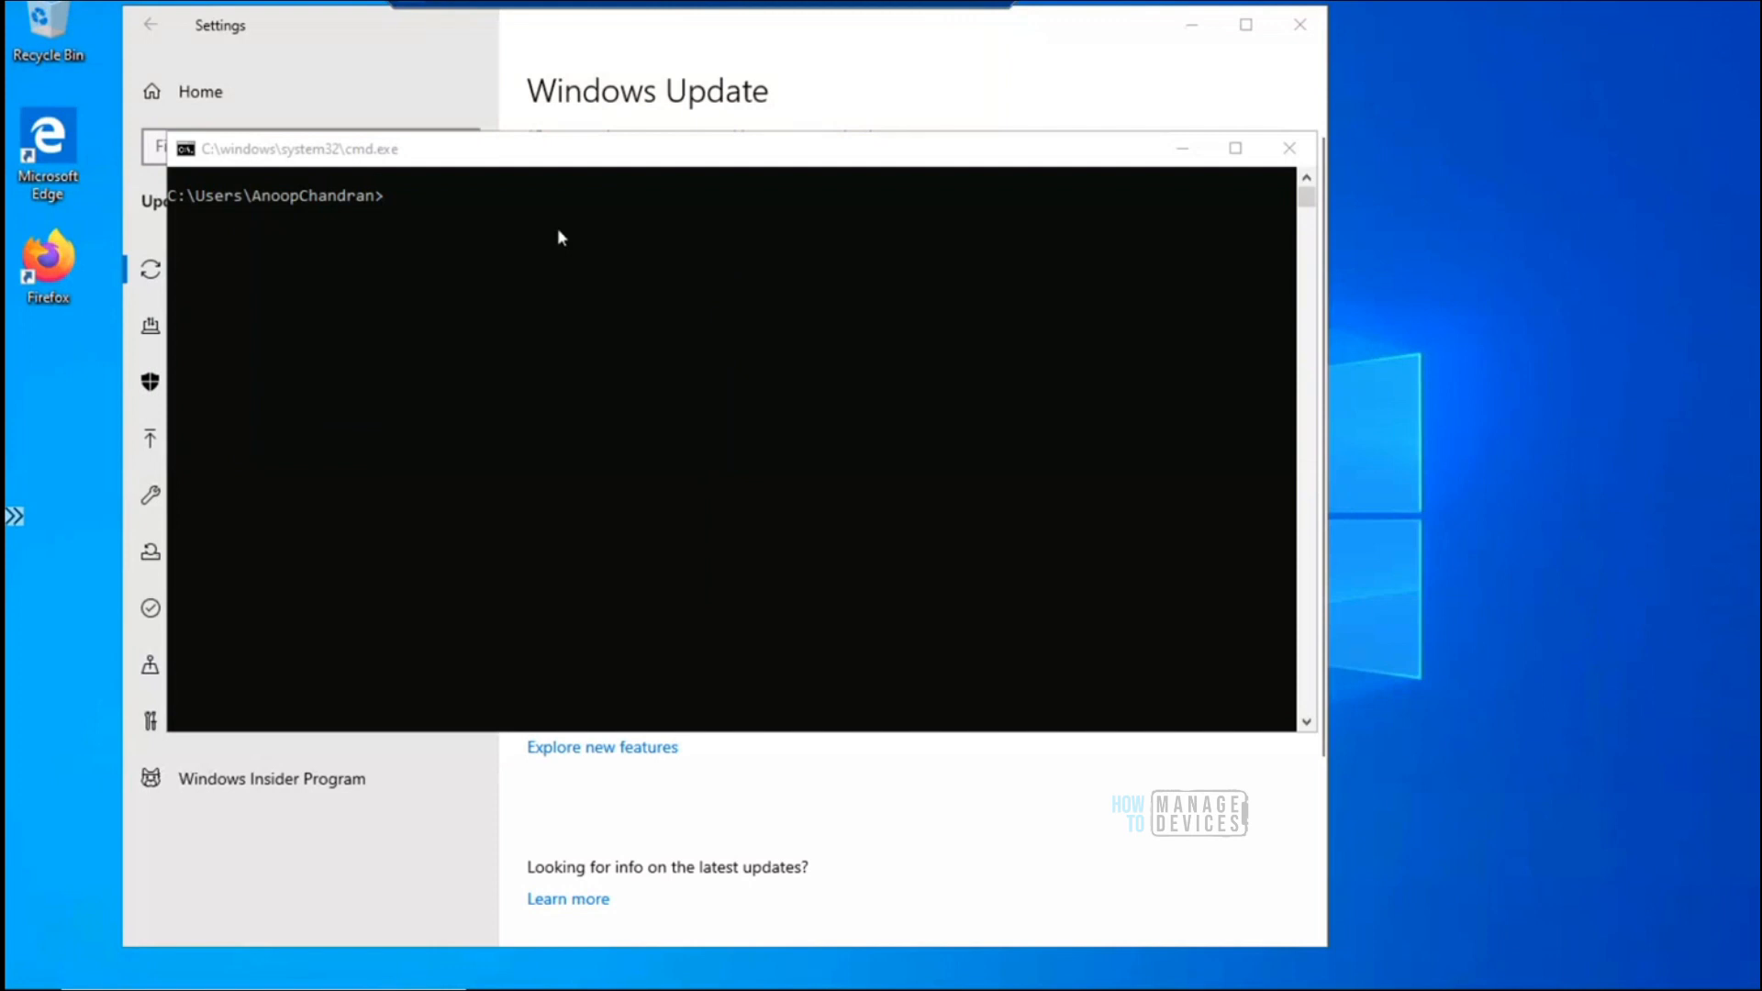
Check the remote device's name and signed-in account at the command prompt with hostname and whoami
left_click_drag(539, 157, 869, 145)
type("hostname")
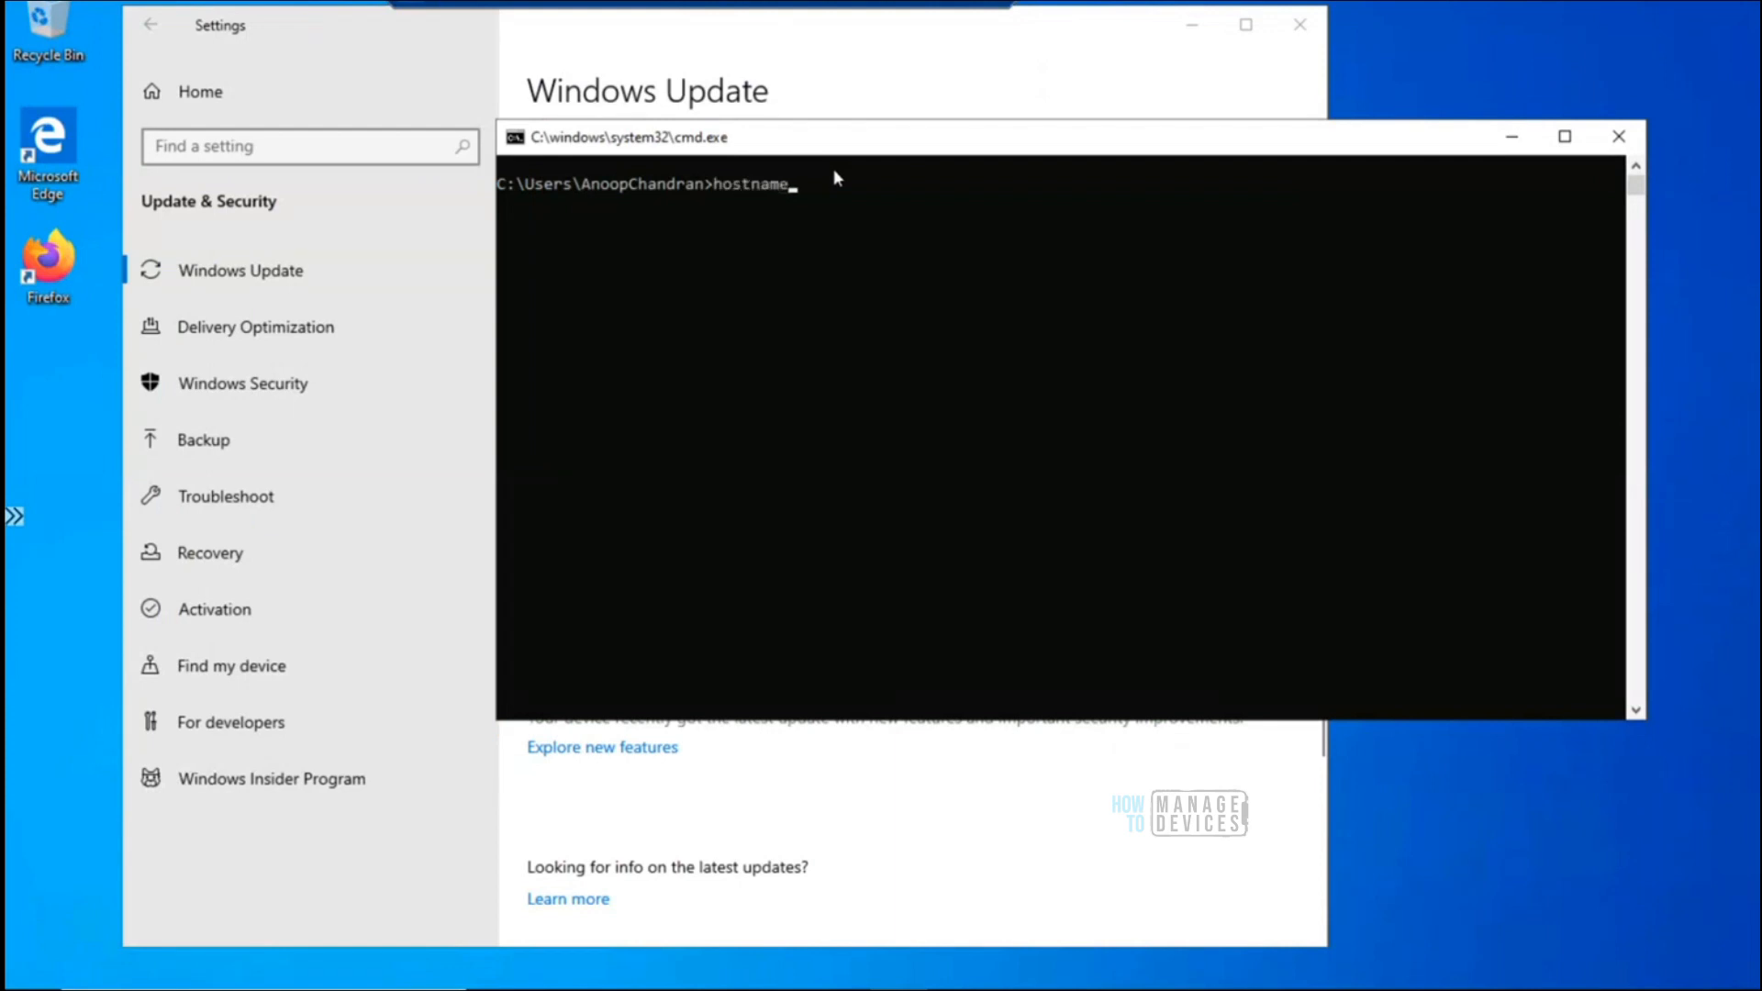
key("Return")
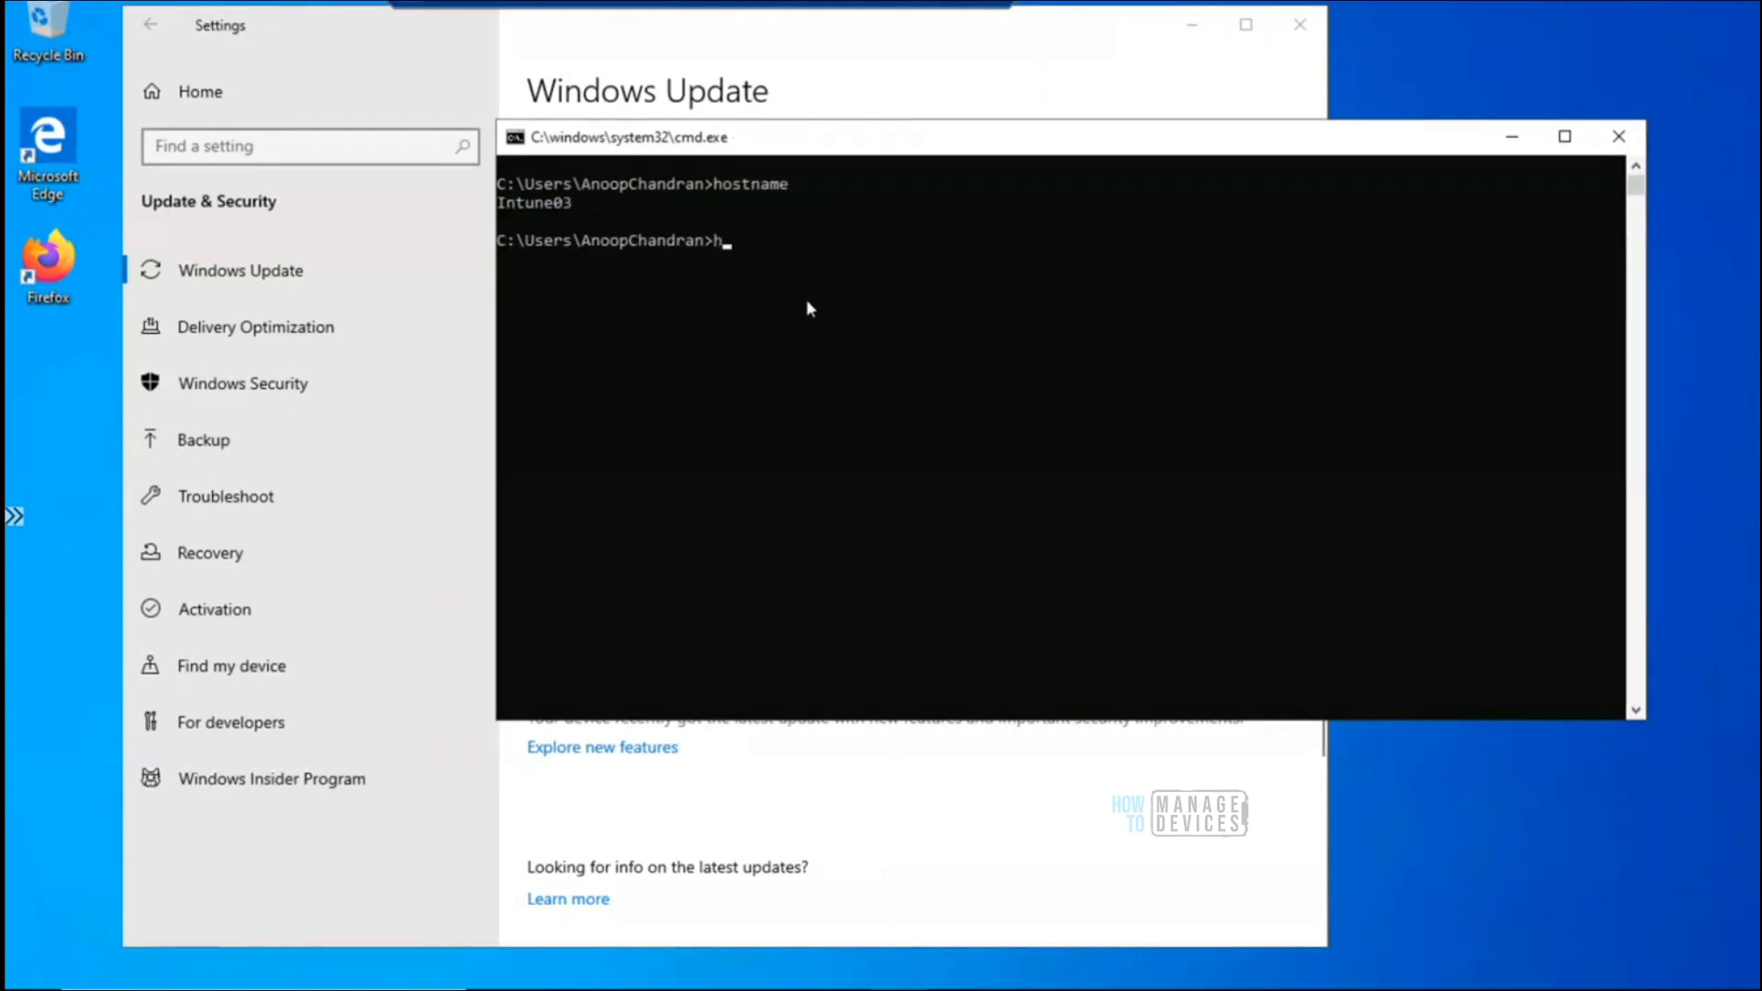
type("whoami")
key("Return")
Move the Command Prompt window aside so that the Windows Update settings are uncovered
left_click_drag(820, 156, 955, 190)
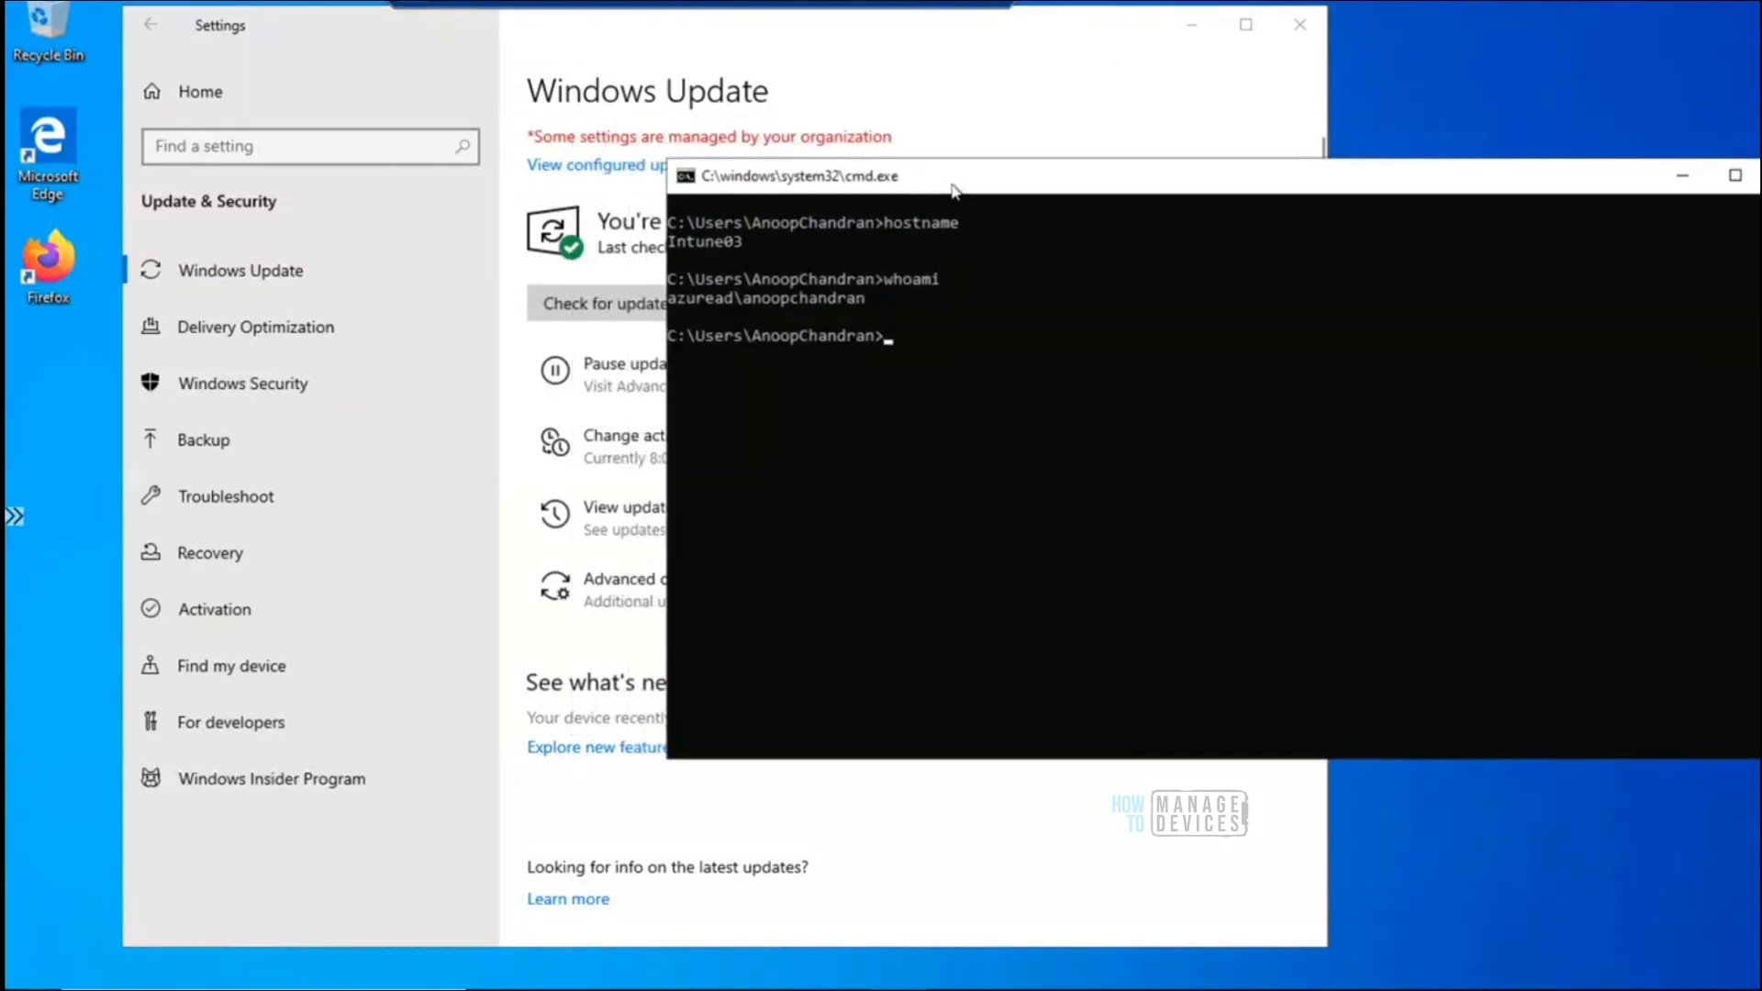
left_click_drag(961, 190, 986, 188)
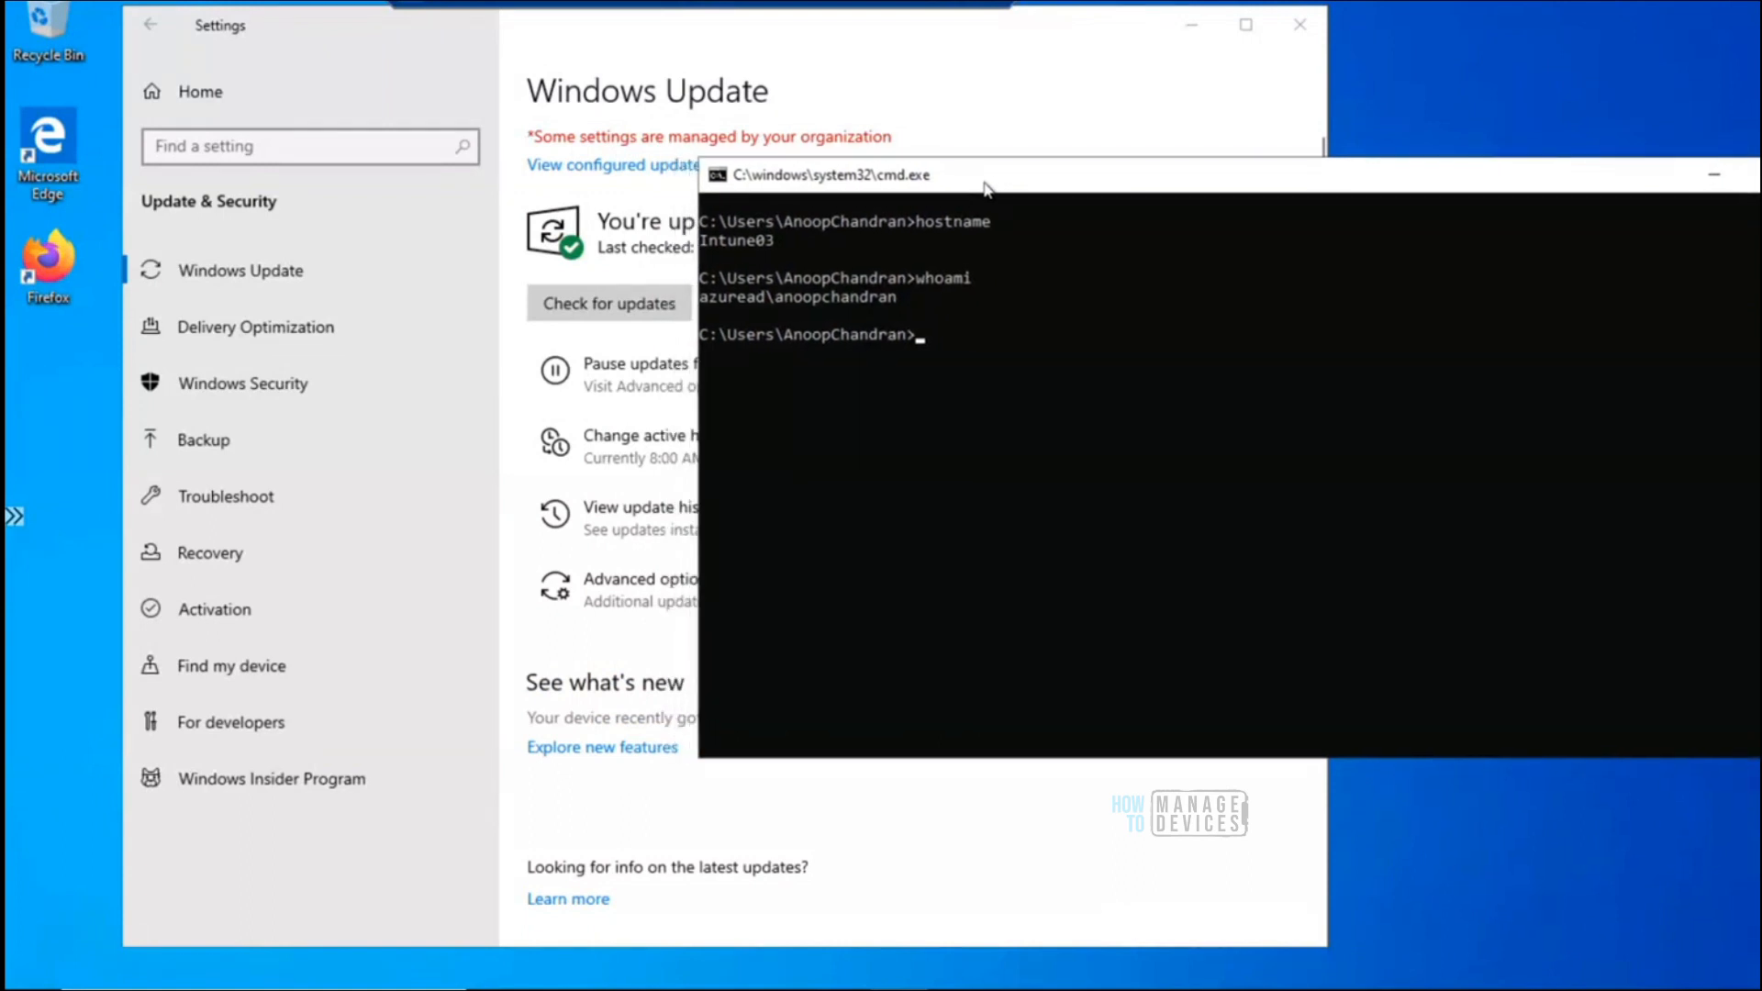
left_click_drag(895, 181, 874, 174)
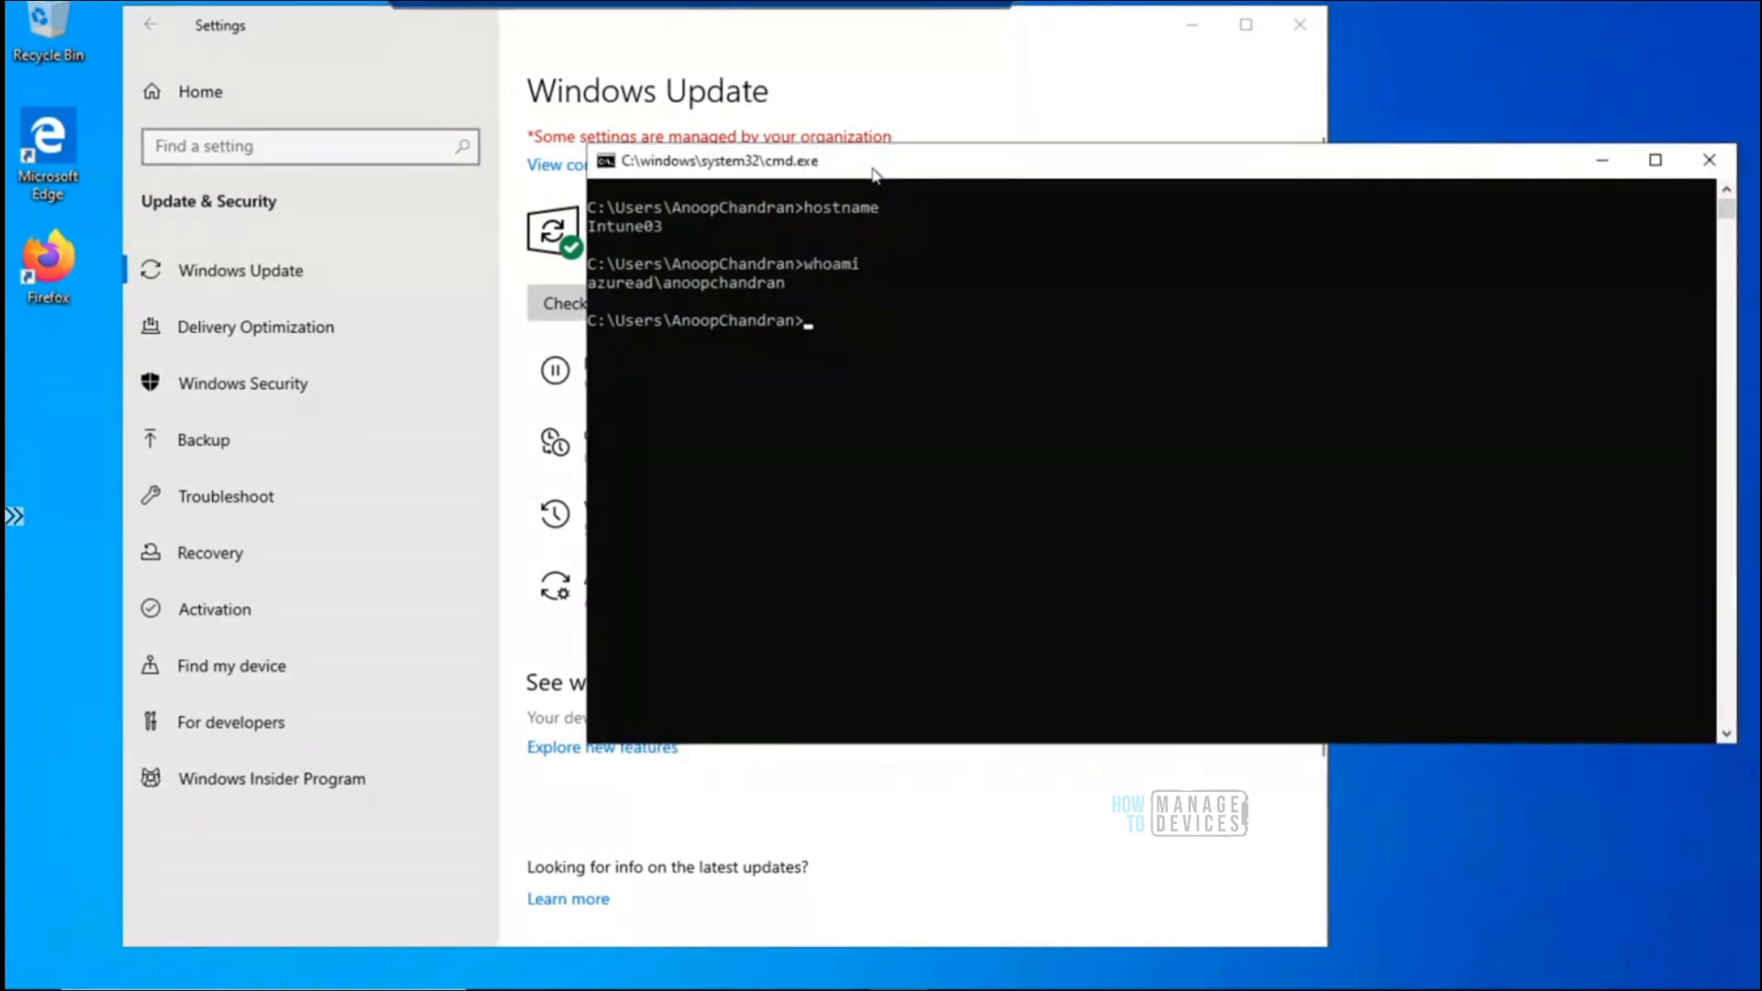
left_click_drag(862, 171, 954, 173)
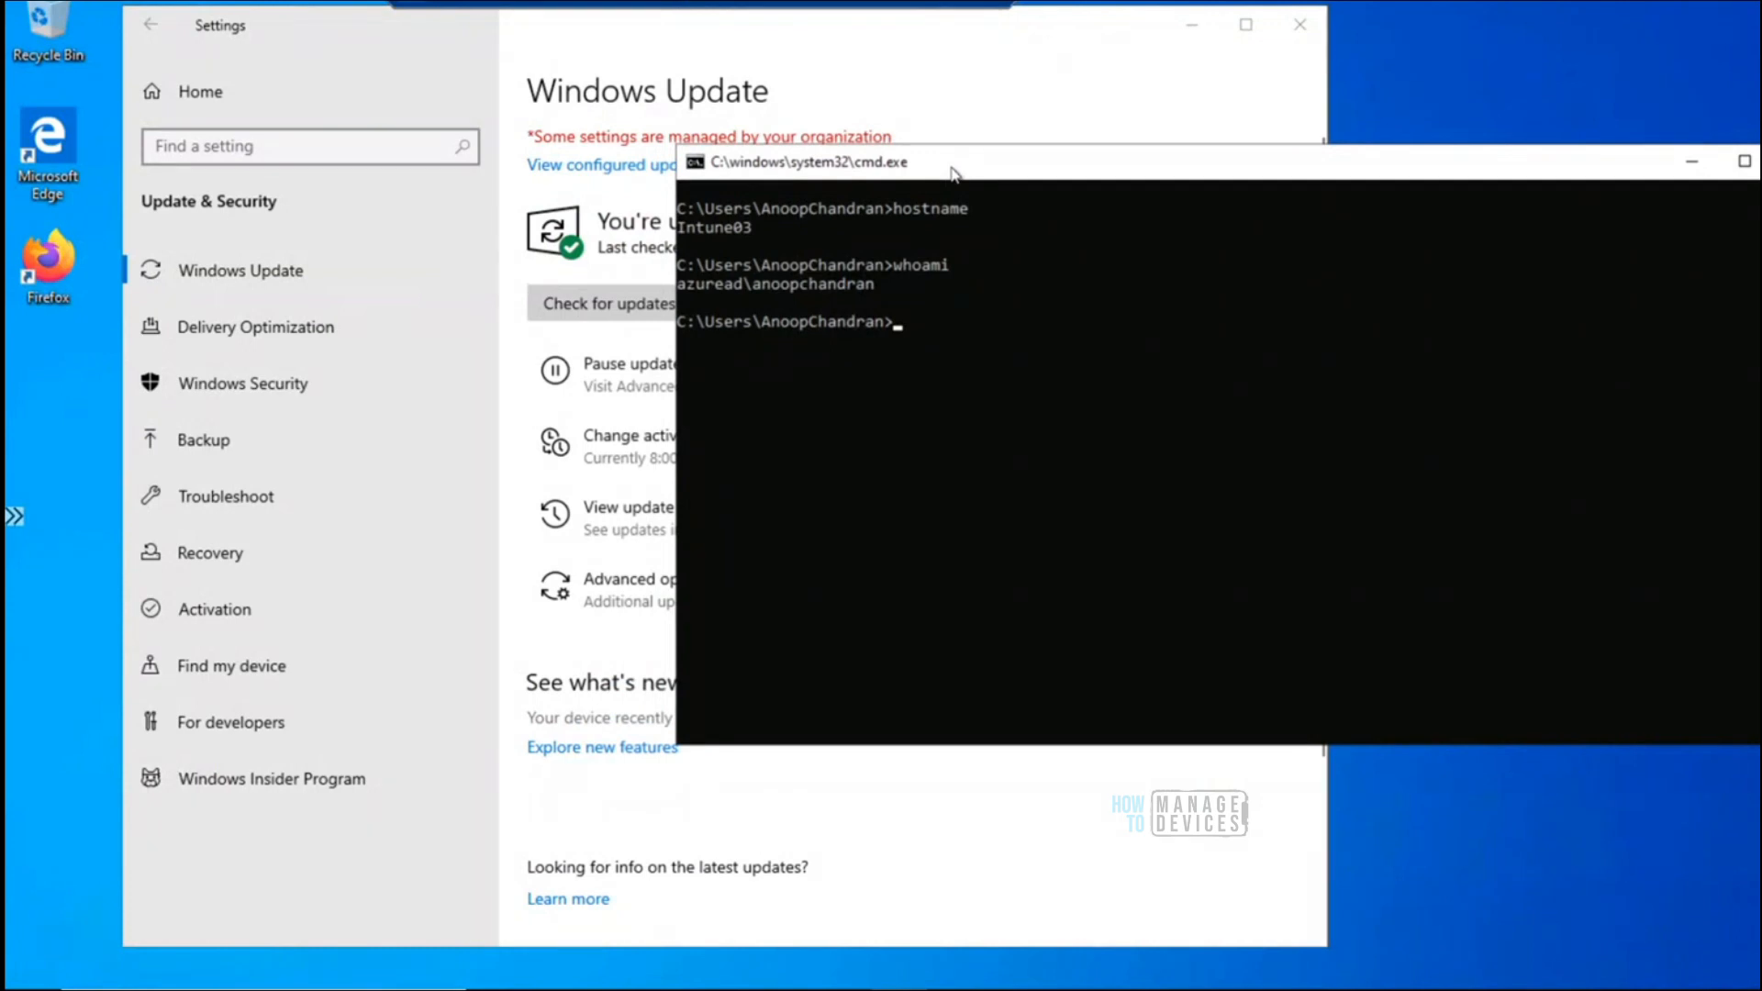
left_click_drag(954, 173, 1196, 176)
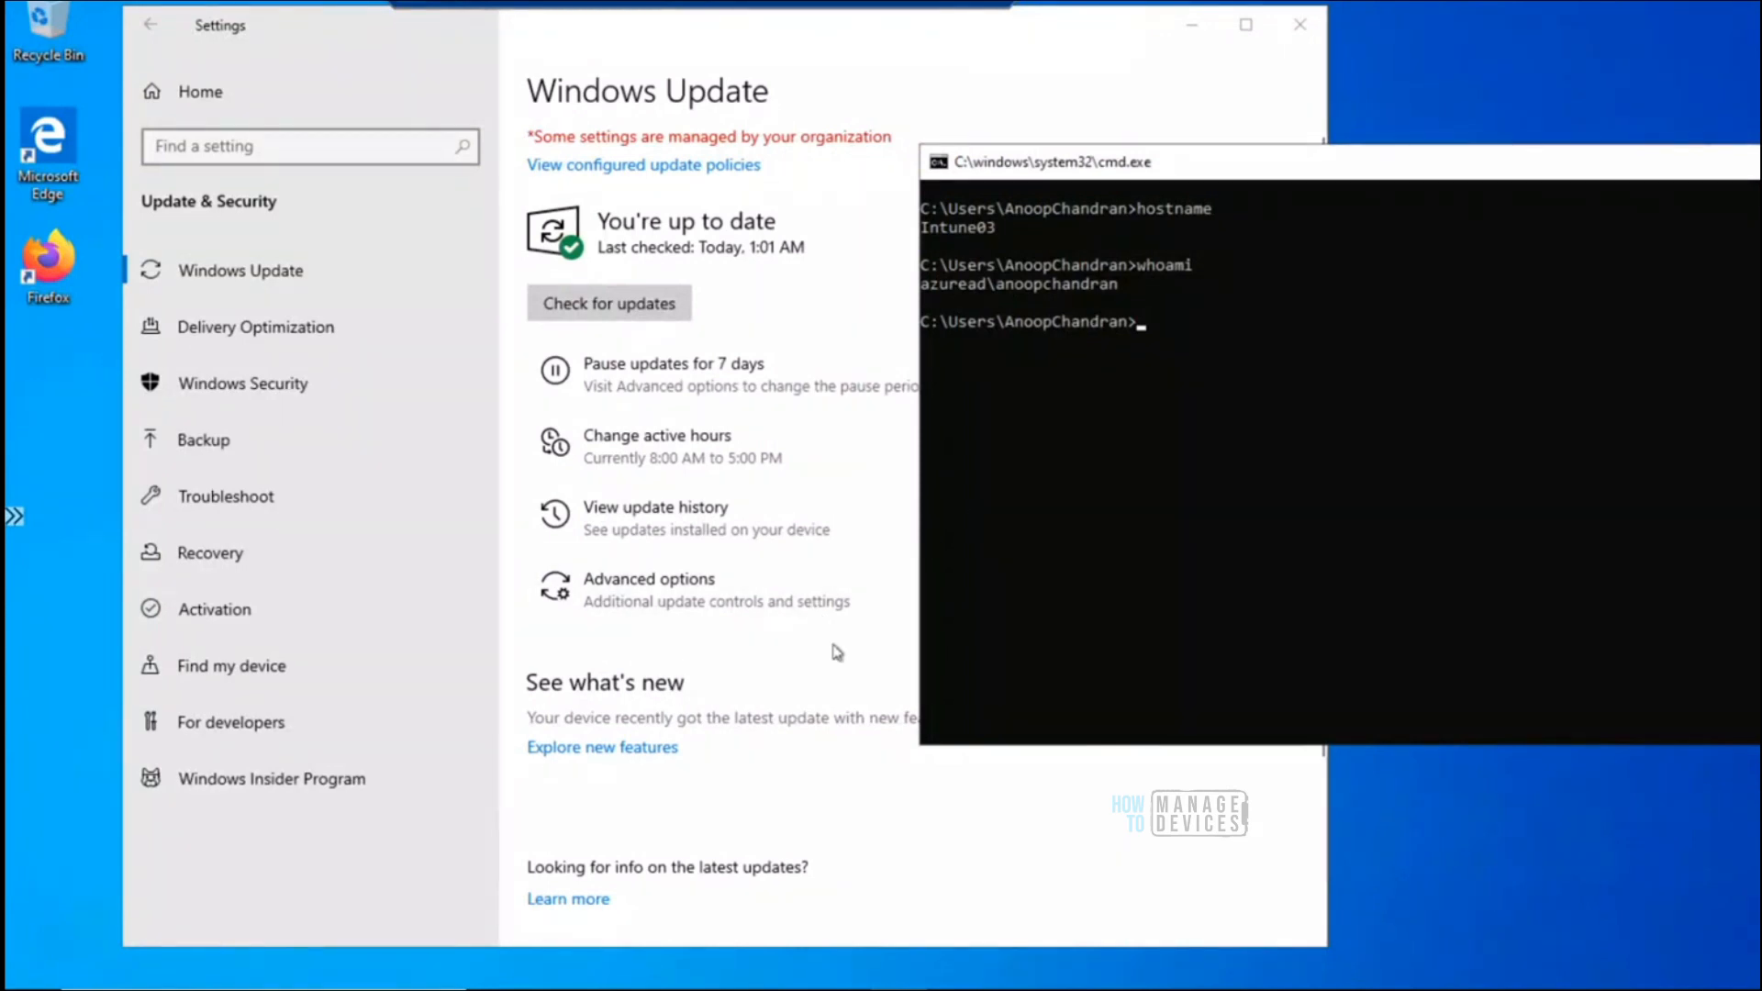
Review the Windows Update advanced options, and view the configured update policies set on the device
left_click(762, 614)
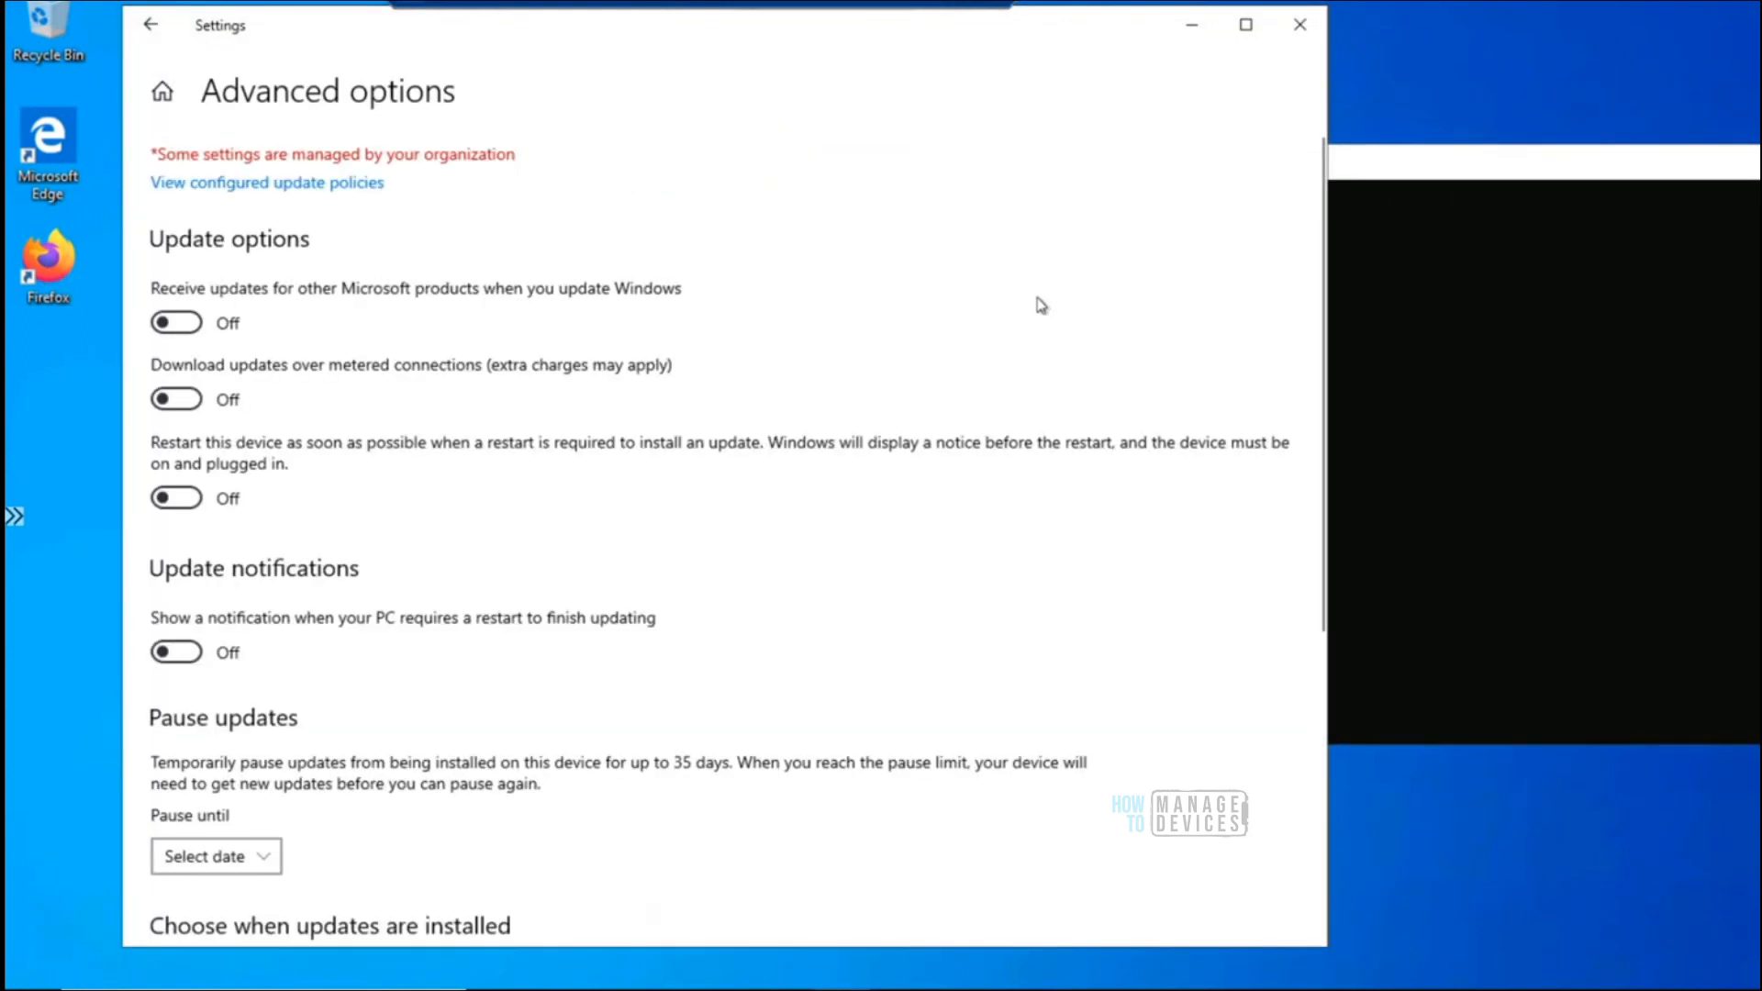
left_click_drag(1321, 264, 1335, 213)
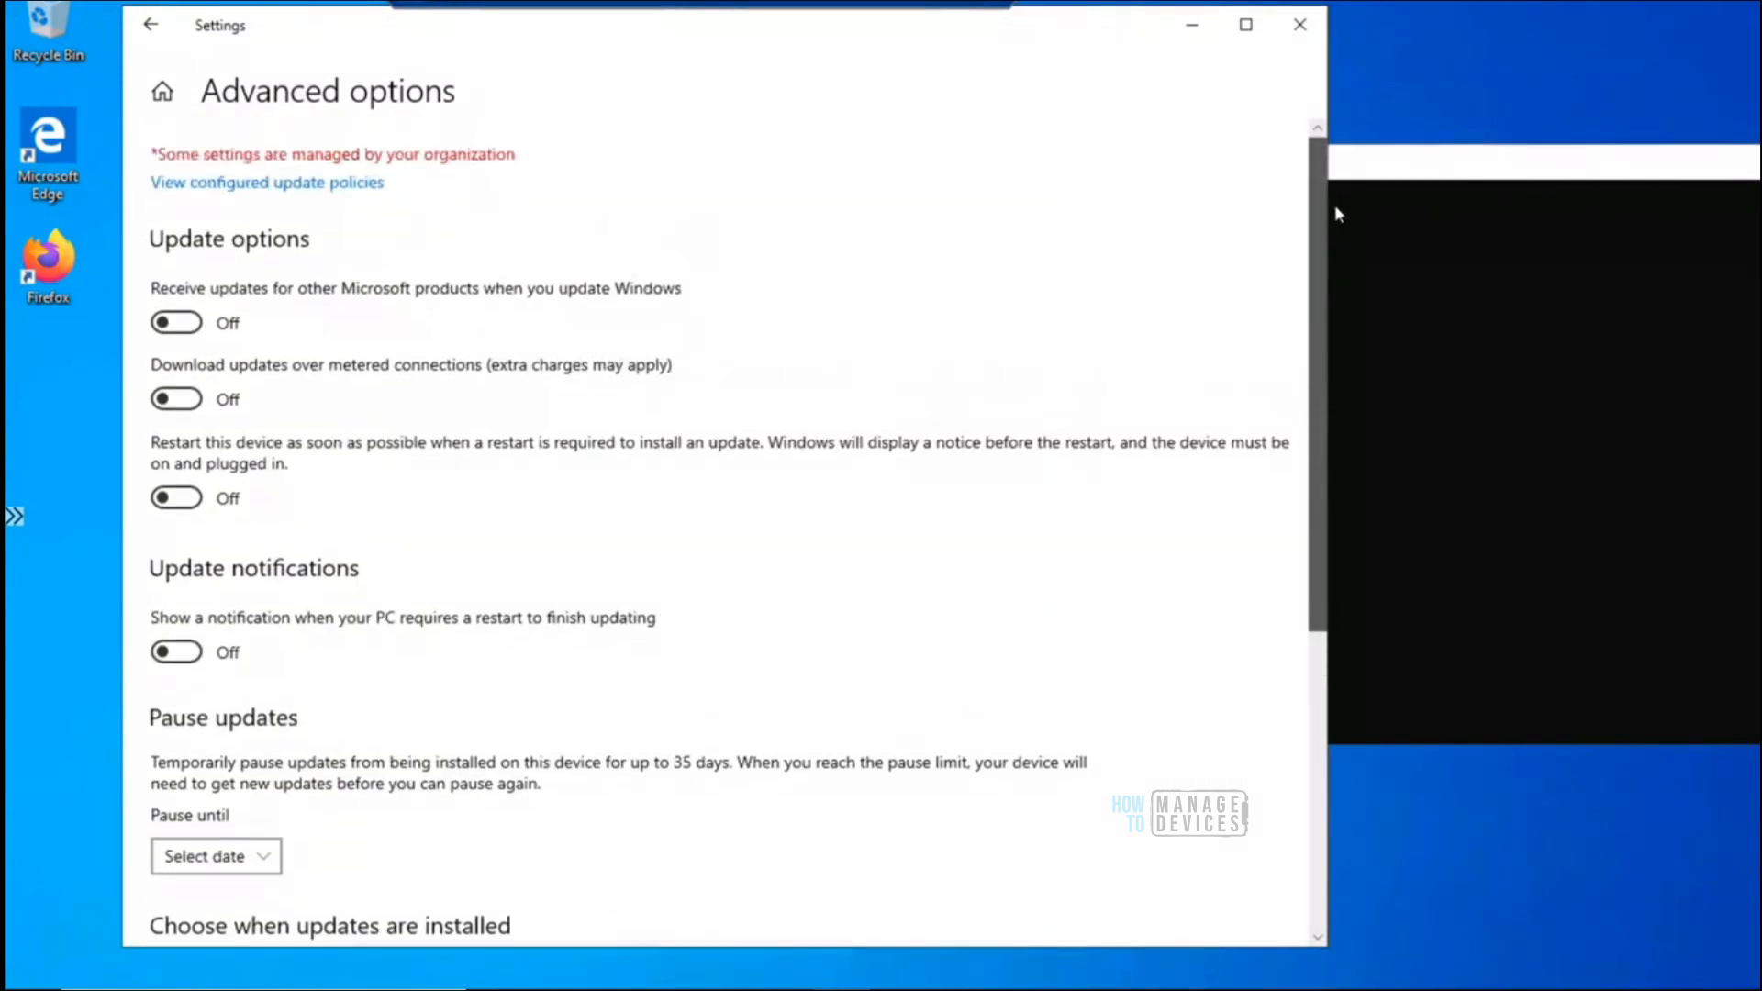
left_click(151, 25)
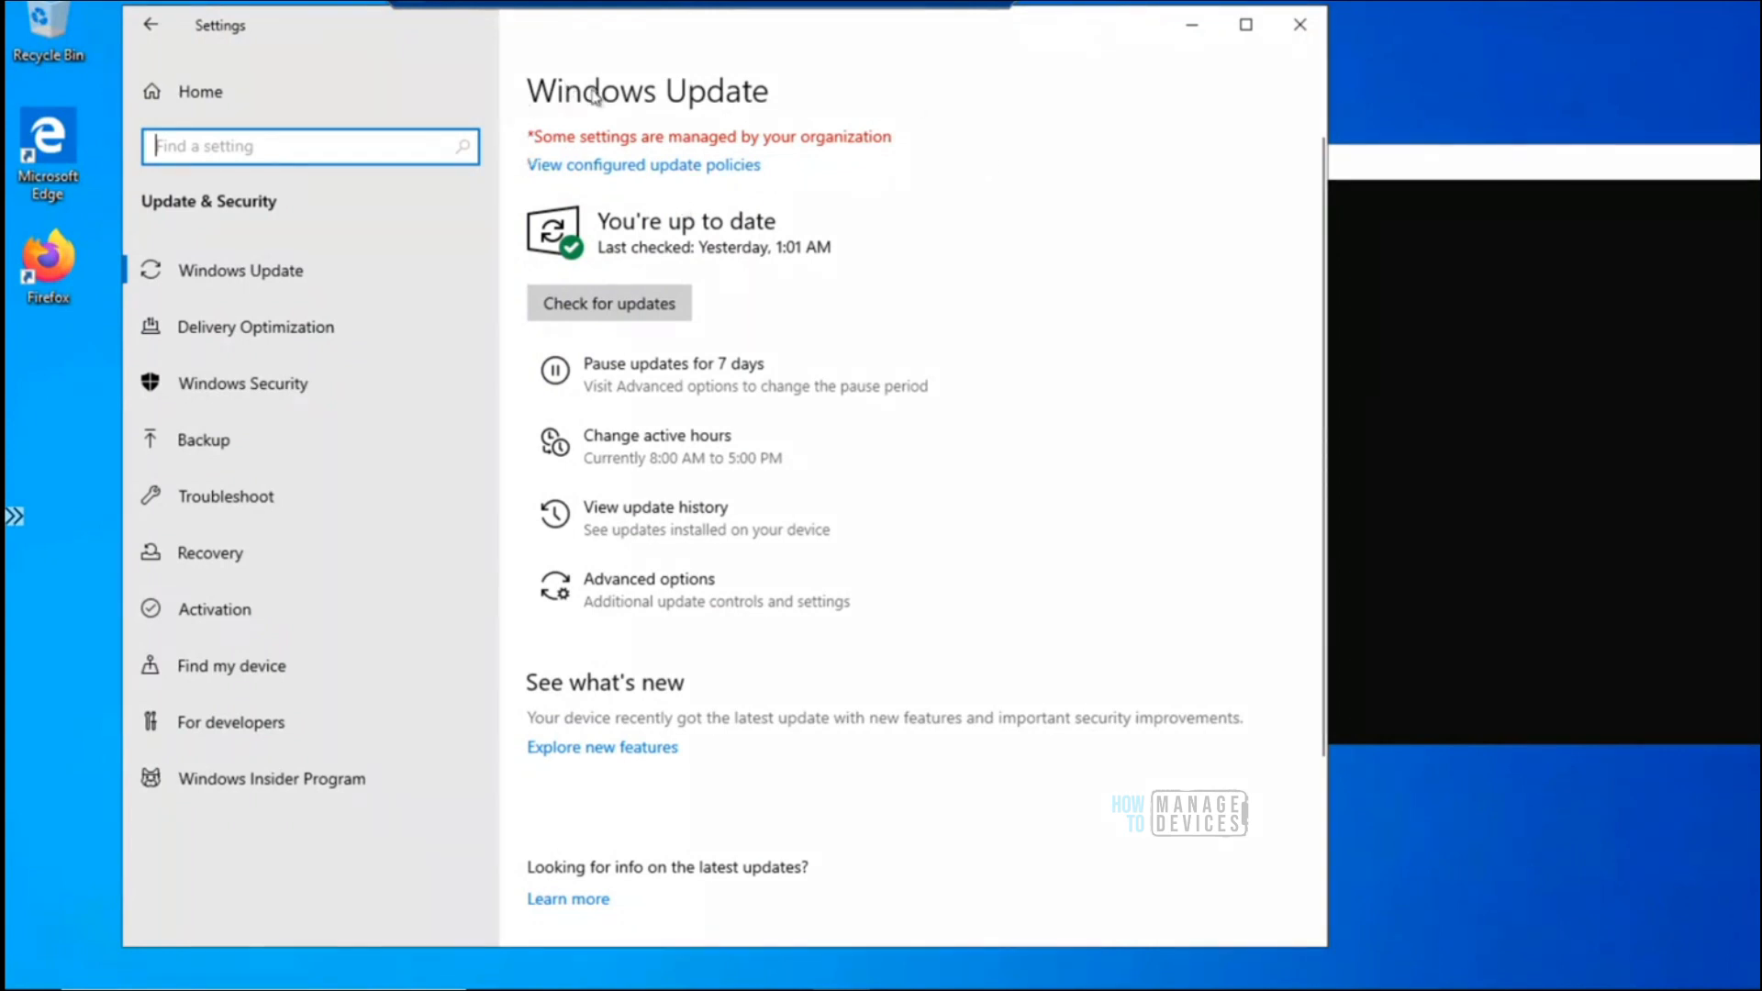
left_click(707, 168)
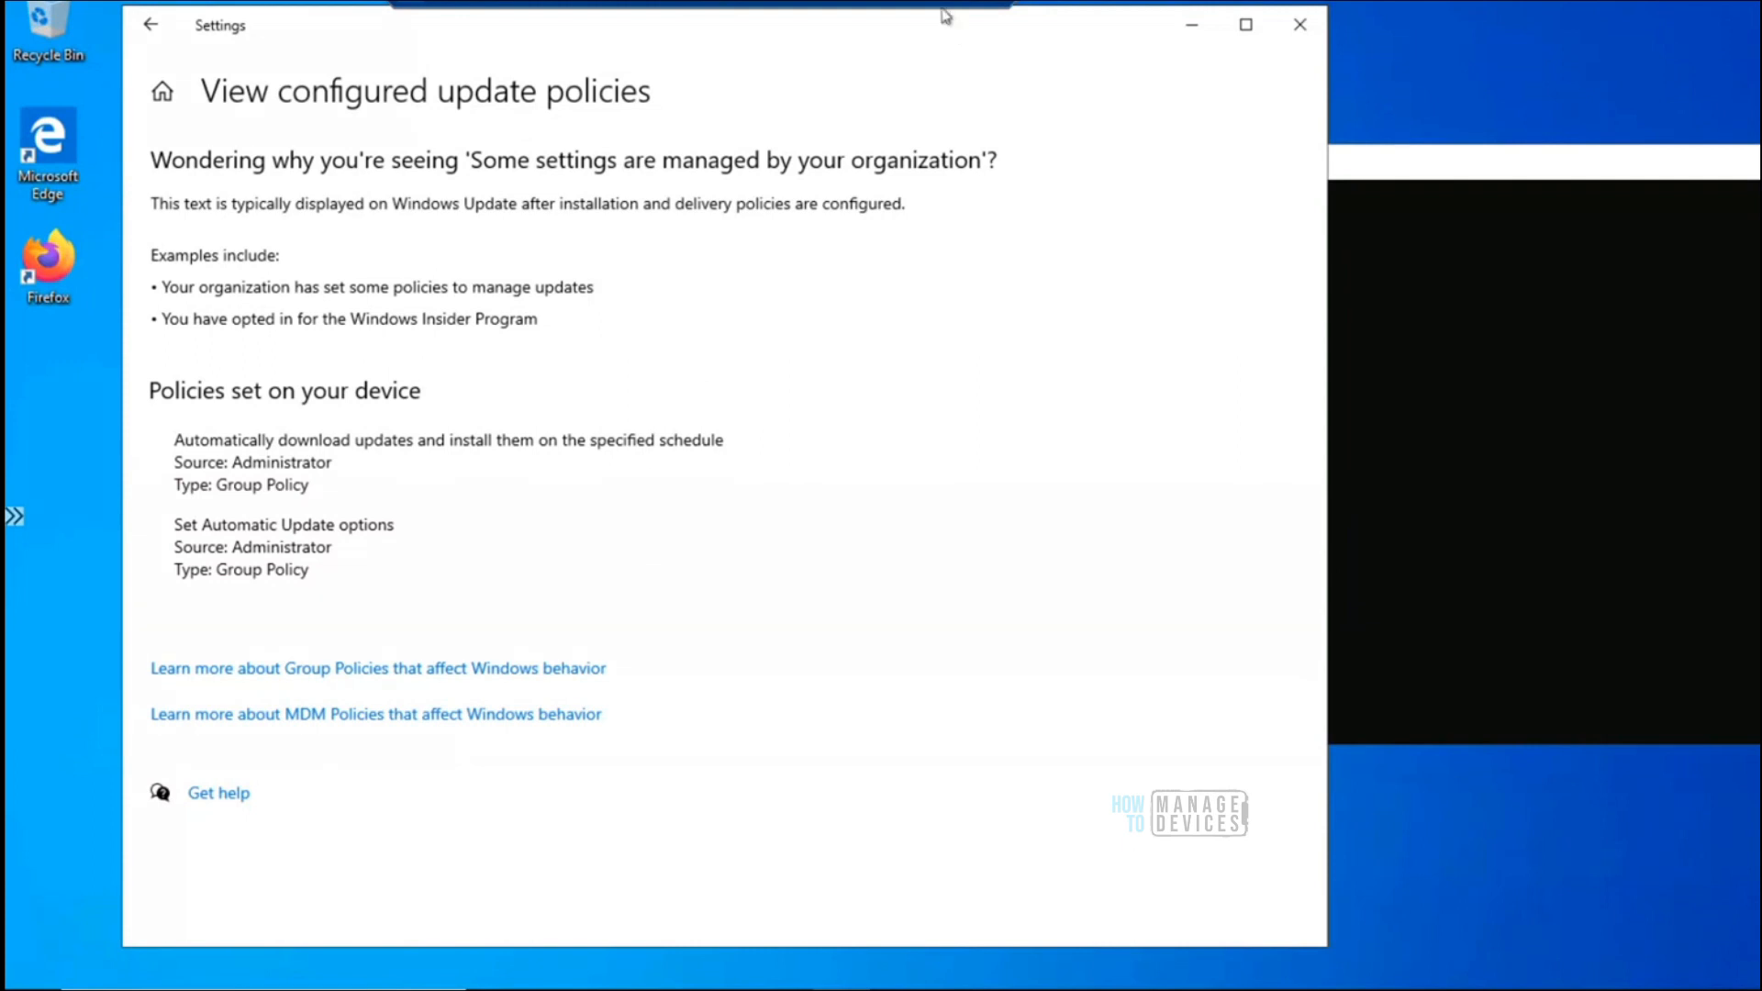
Take the Remote Desktop session out of full screen and minimize it to return to the admin center
left_click_drag(867, 2, 1242, 3)
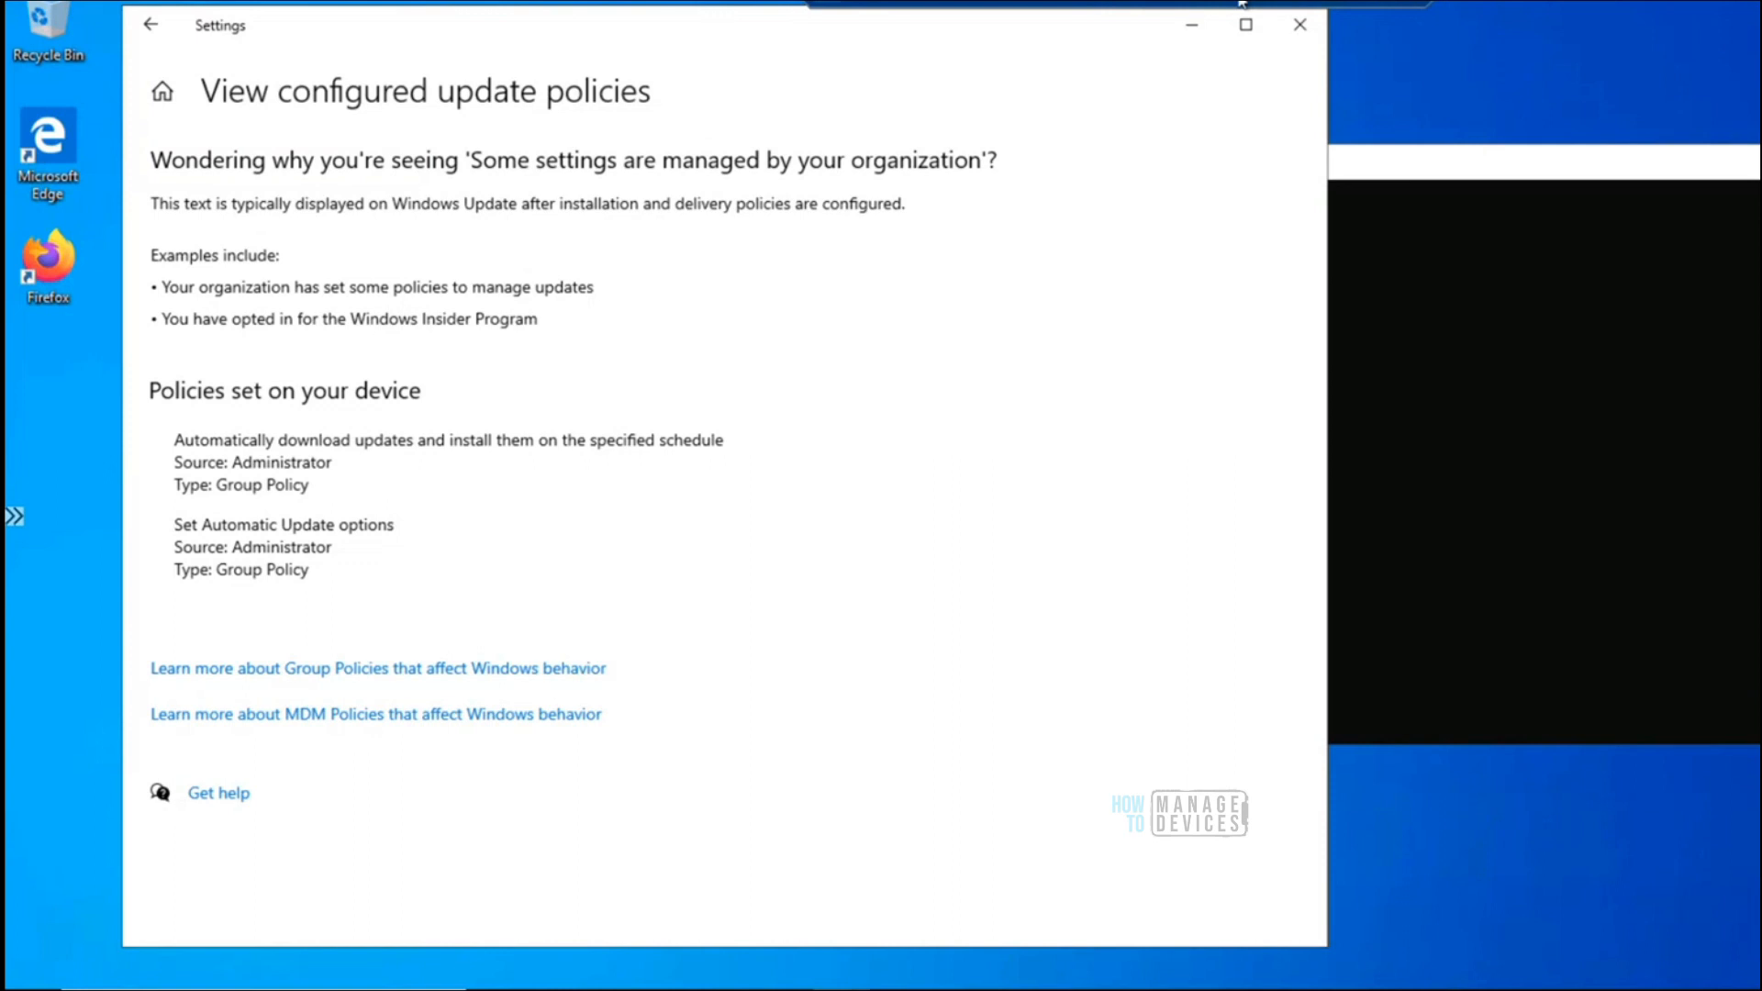
double_click(1242, 3)
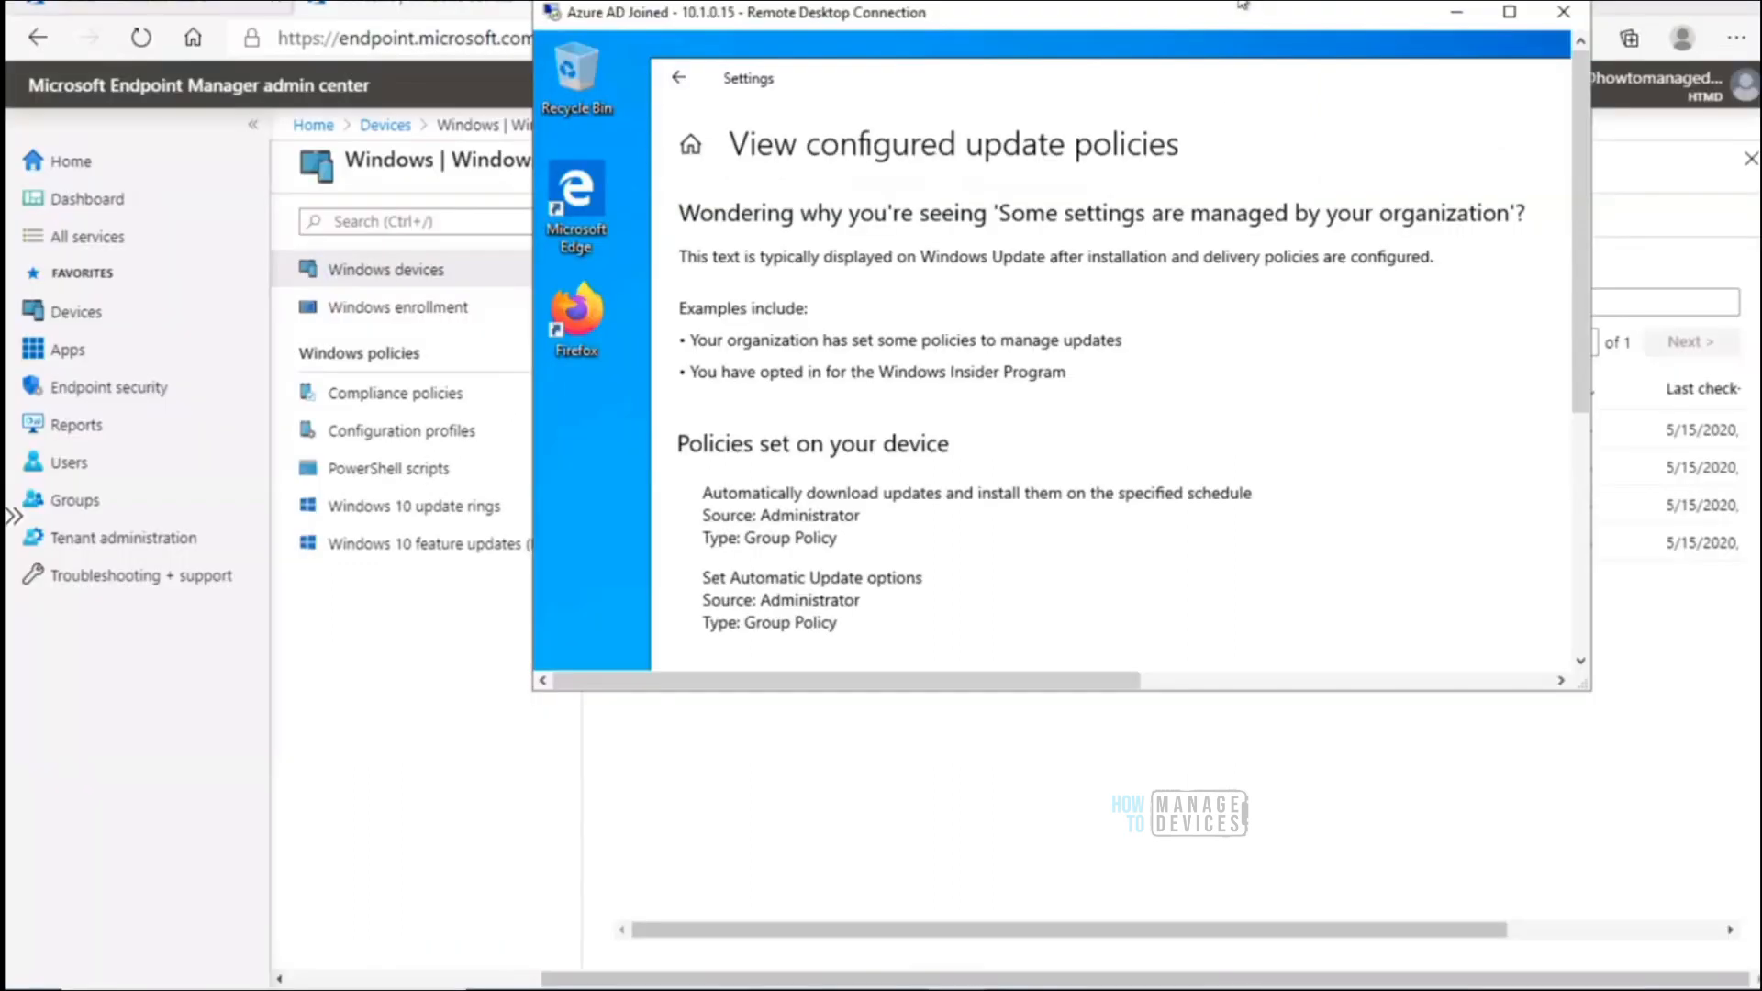
left_click(1457, 12)
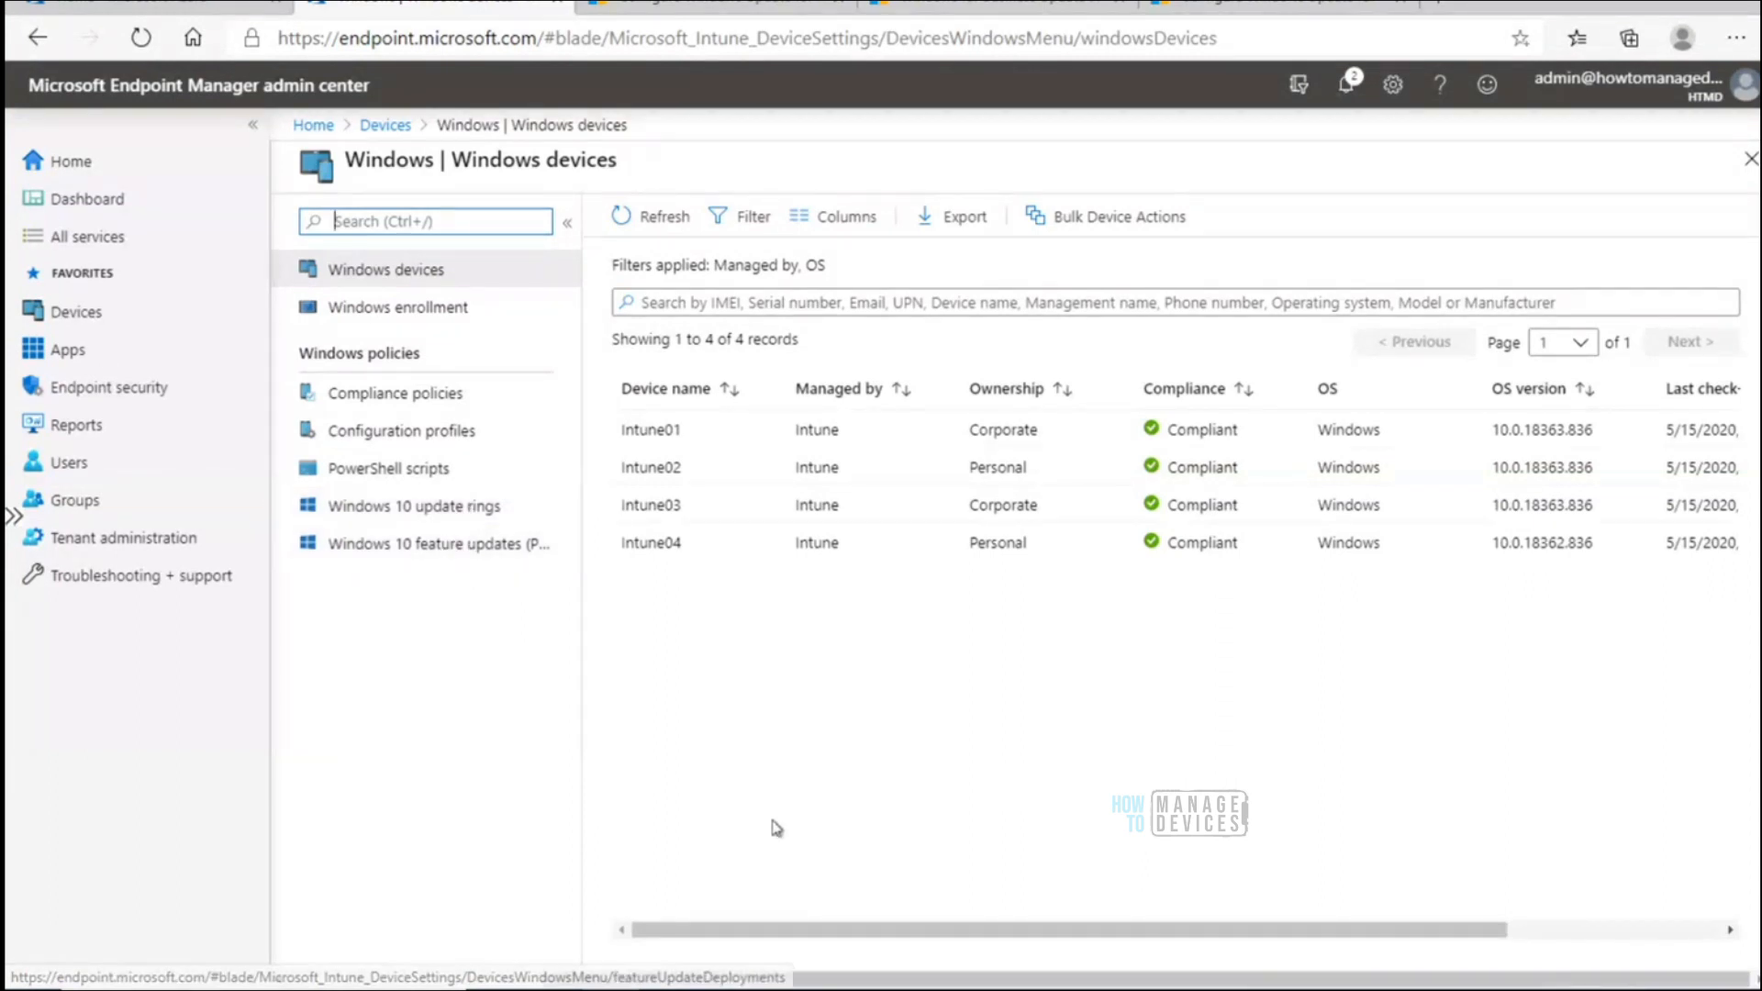
Switch to Update Vs Feature.jpg in Paint and underline "update rings", "feature updates", "version 1607" and "version 1709" with blue straight lines
left_click(840, 990)
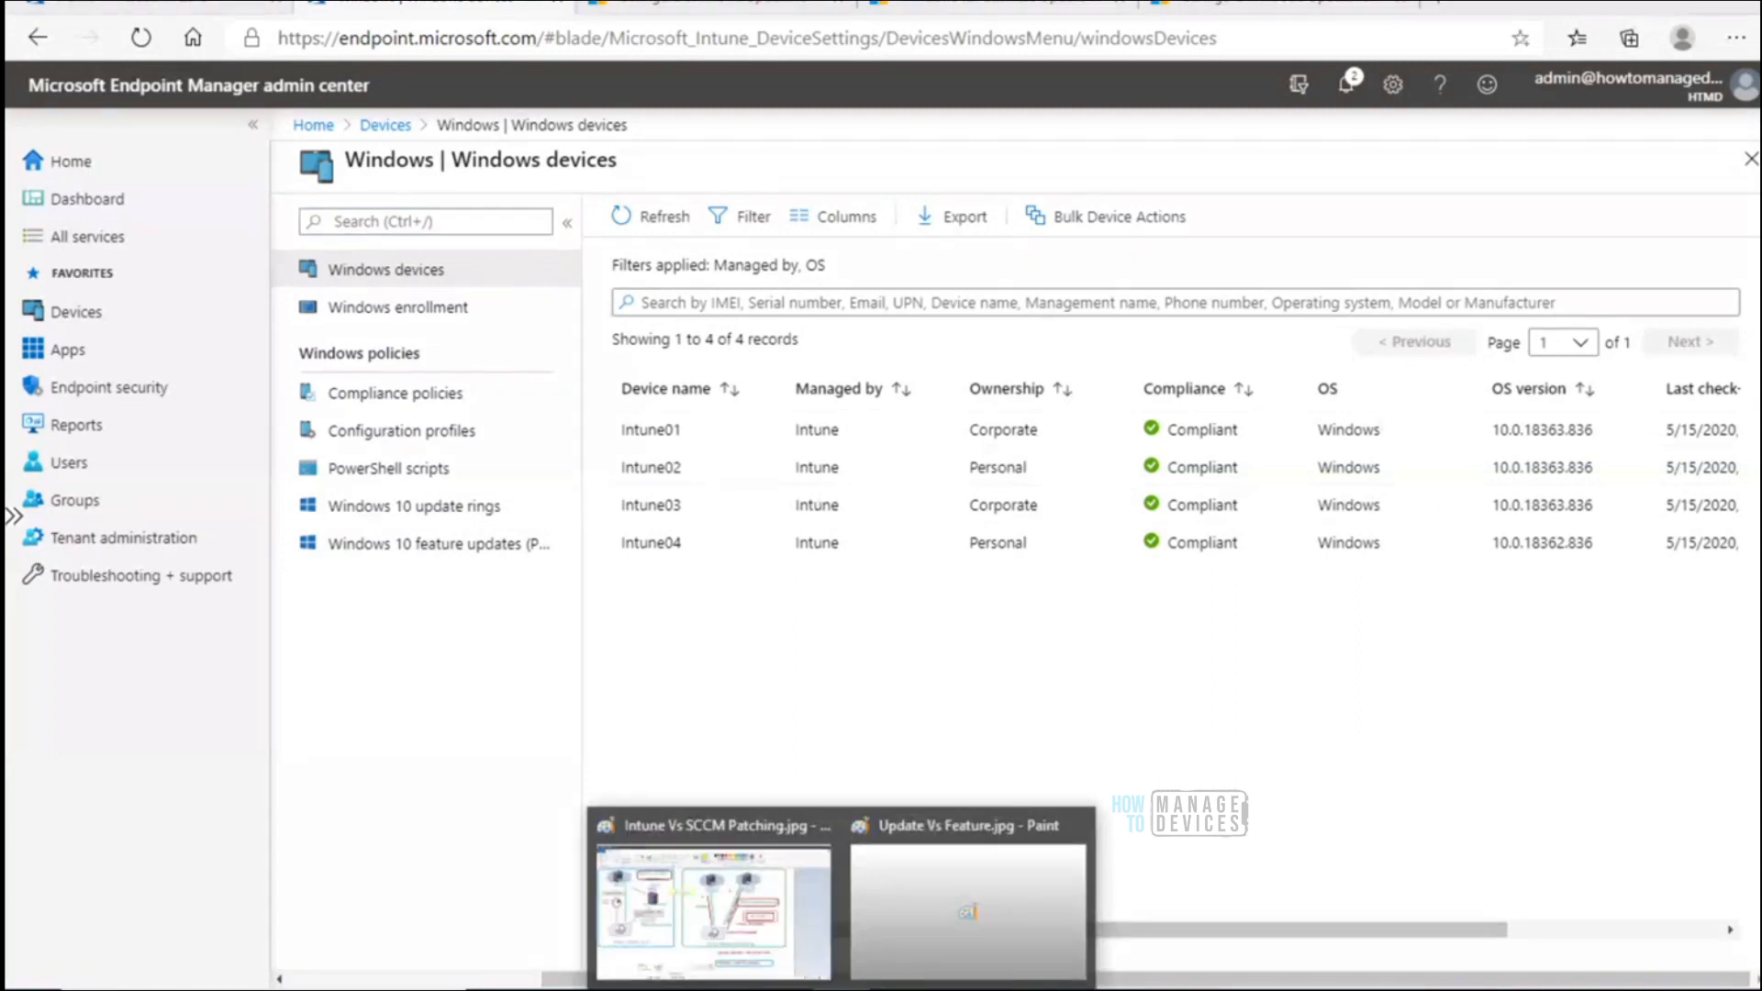
left_click(955, 906)
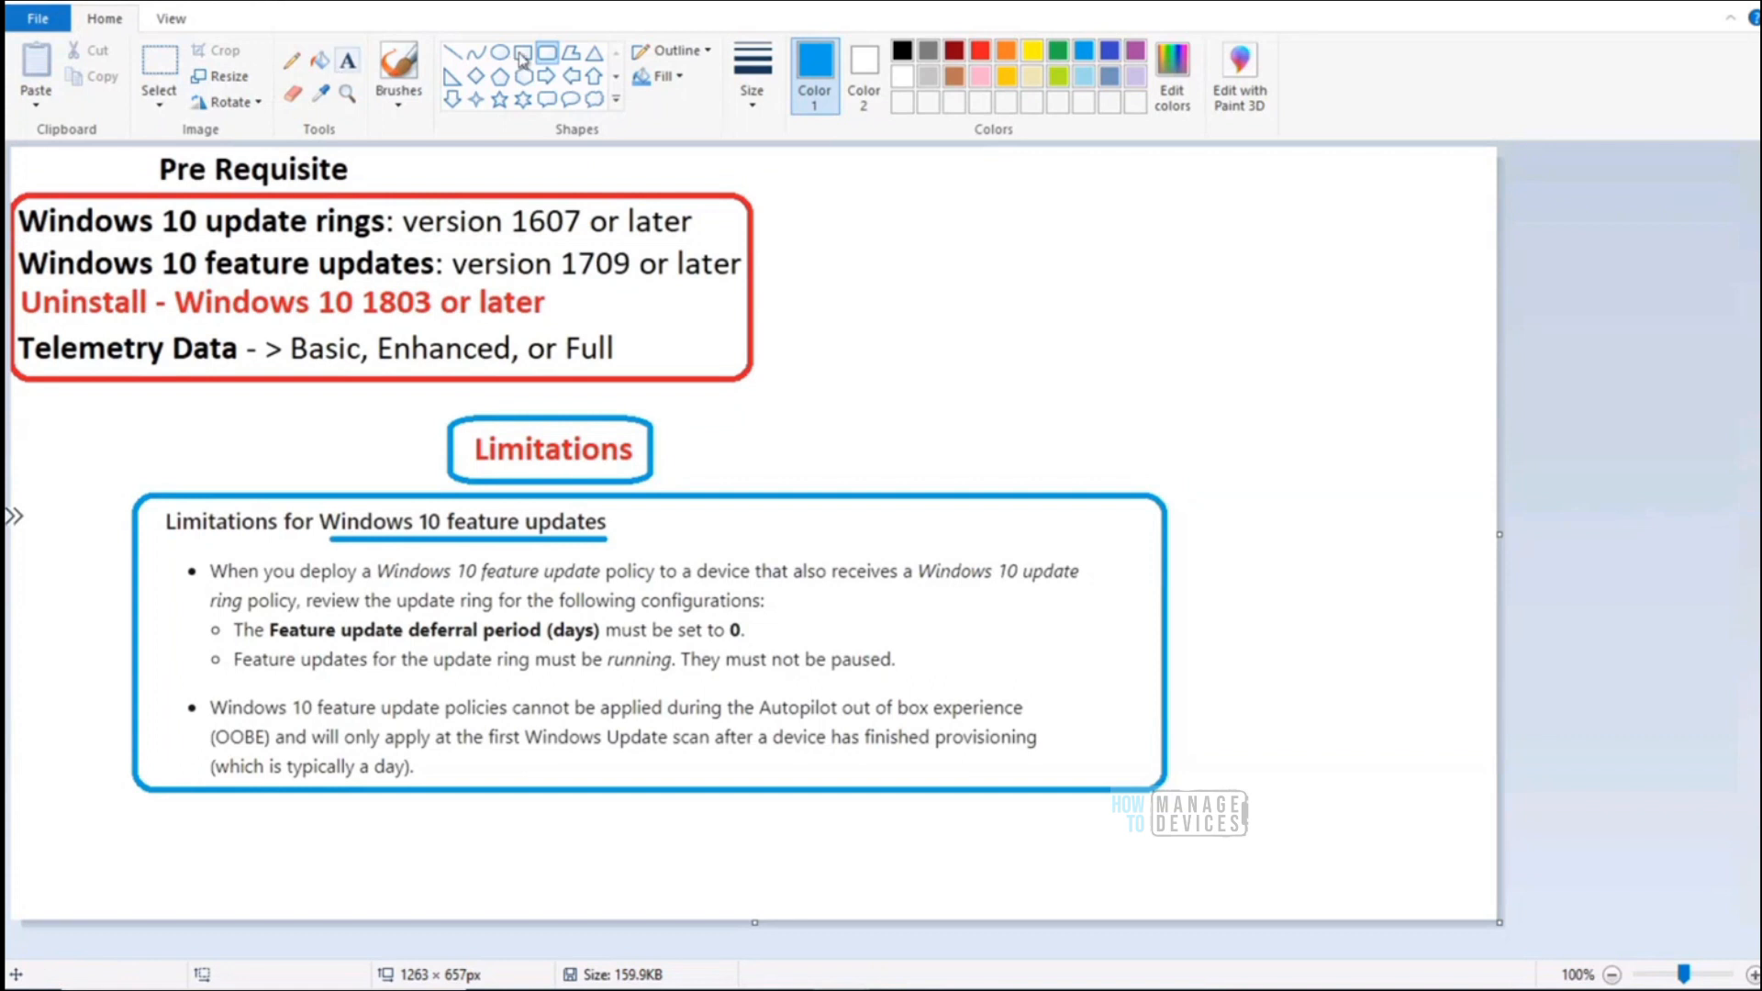
left_click(455, 53)
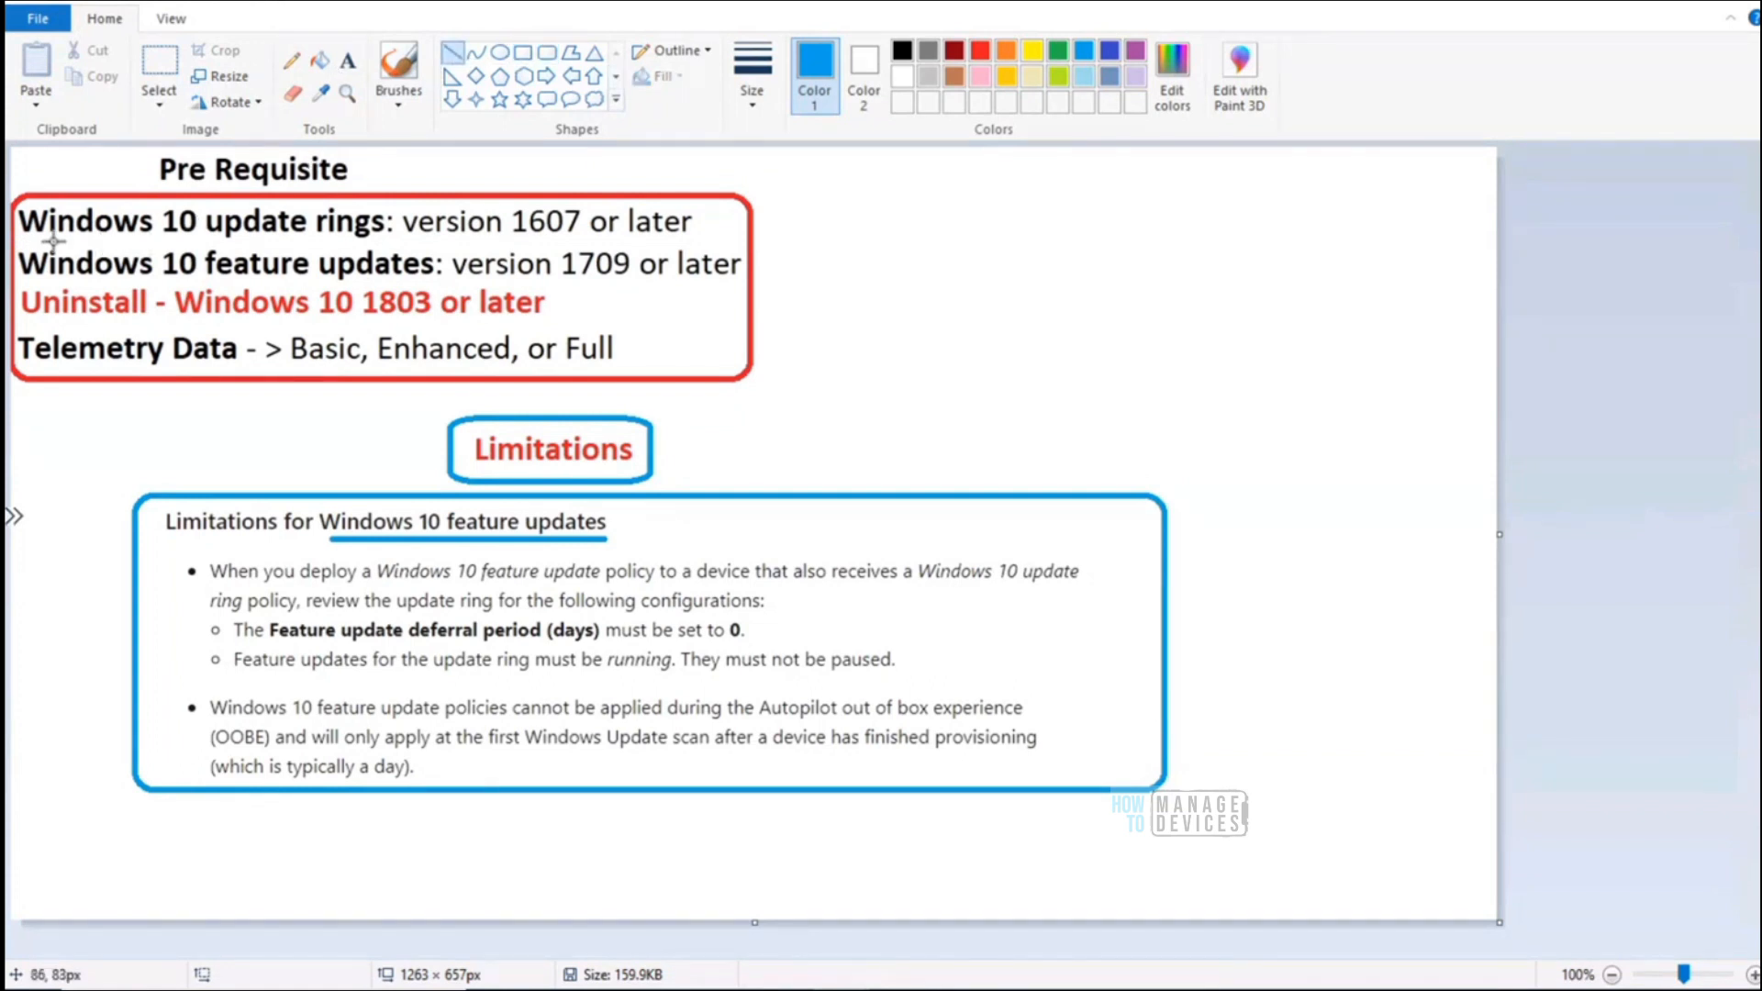
left_click_drag(209, 241, 379, 242)
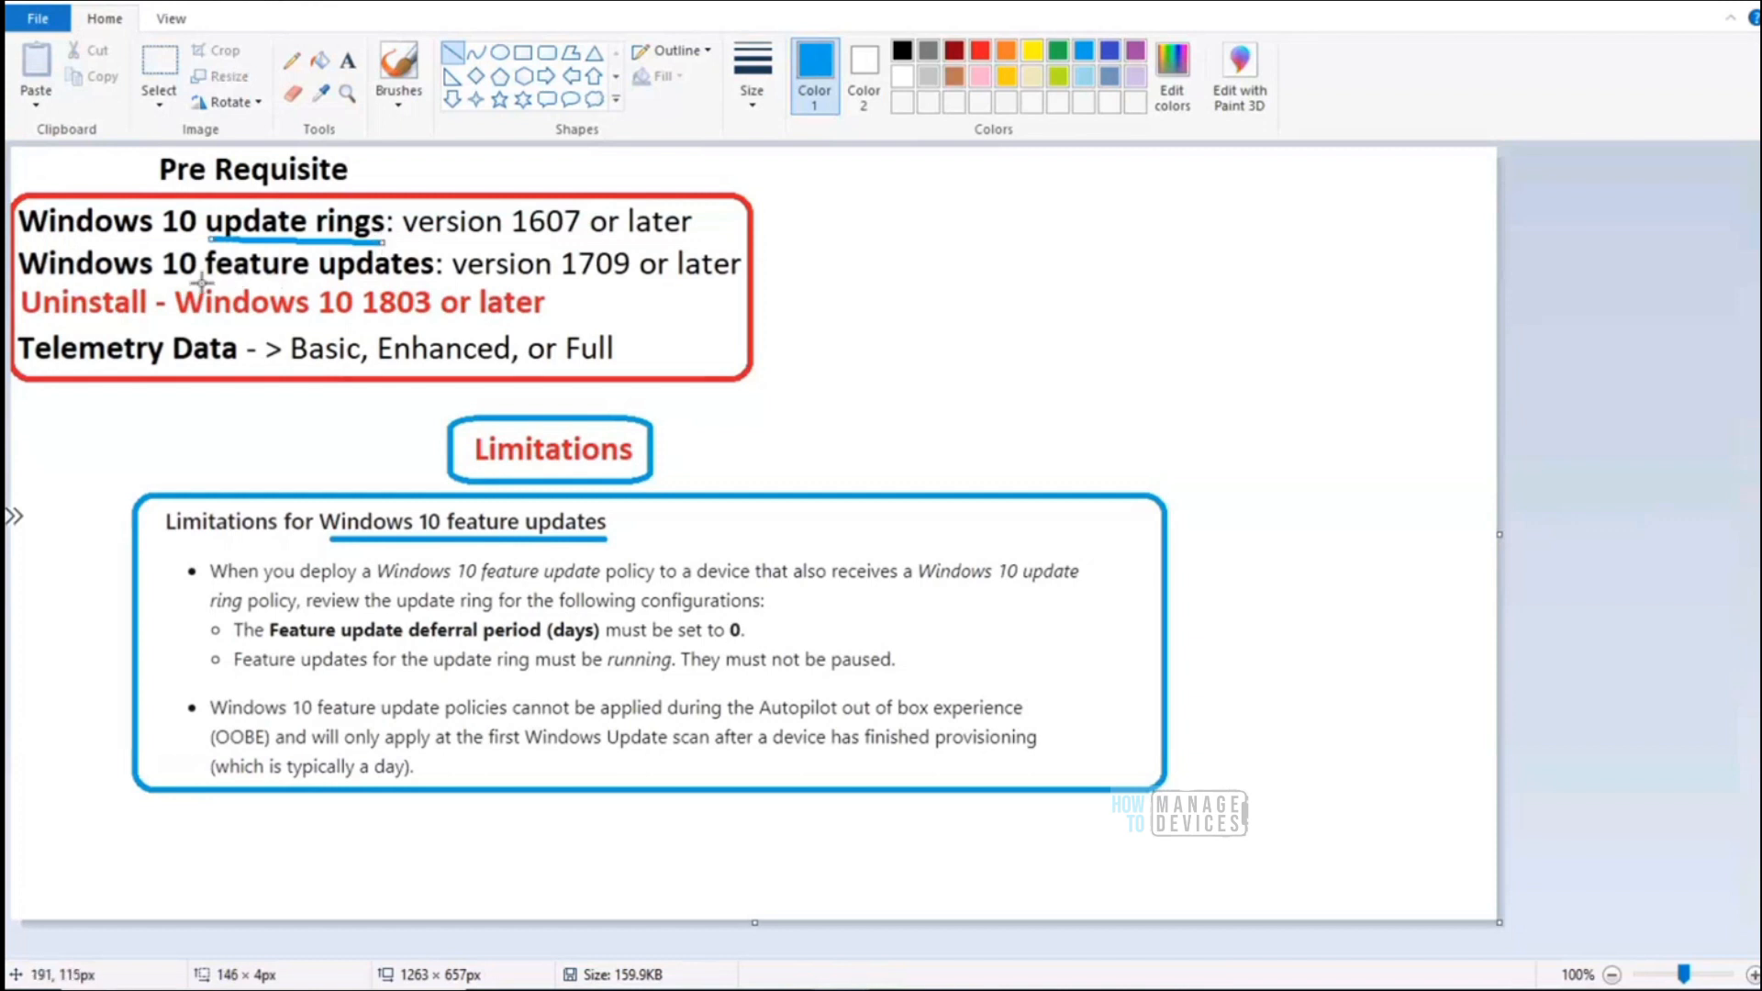
left_click_drag(209, 283, 285, 282)
left_click_drag(408, 284, 587, 242)
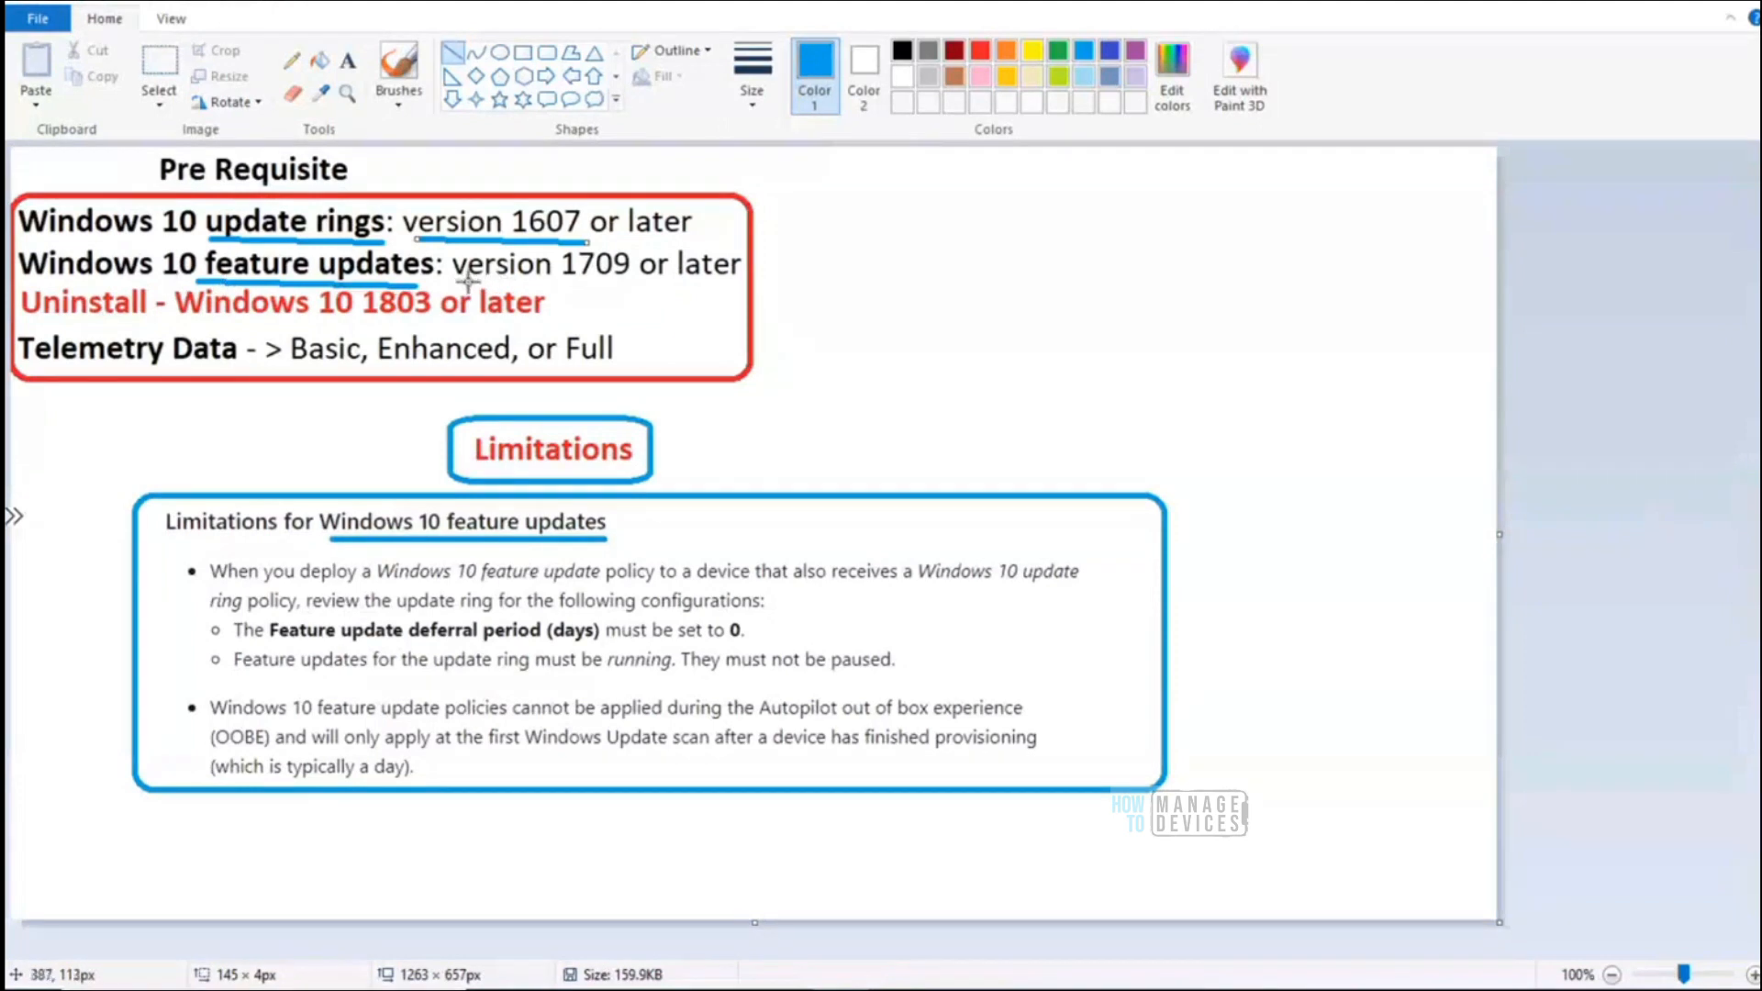
left_click_drag(452, 283, 636, 285)
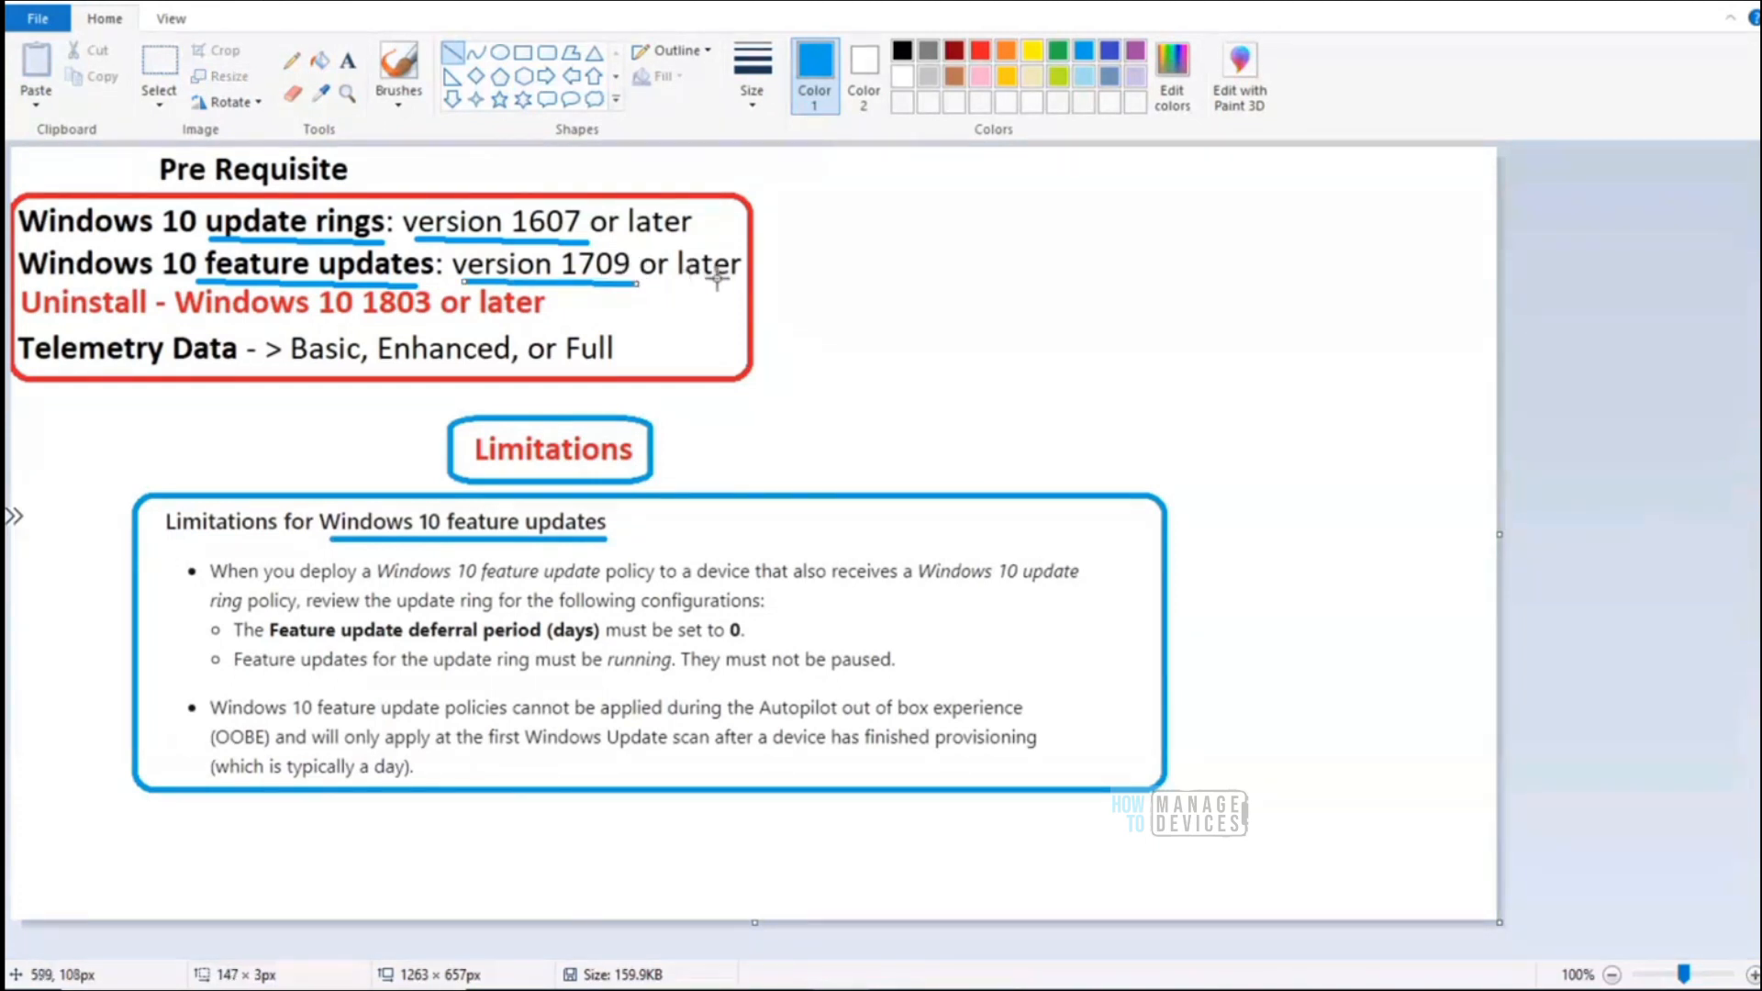
Underline "Uninstall", "Telemetry Data" and "Basic" in the prerequisites with blue straight lines
left_click_drag(30, 326, 158, 326)
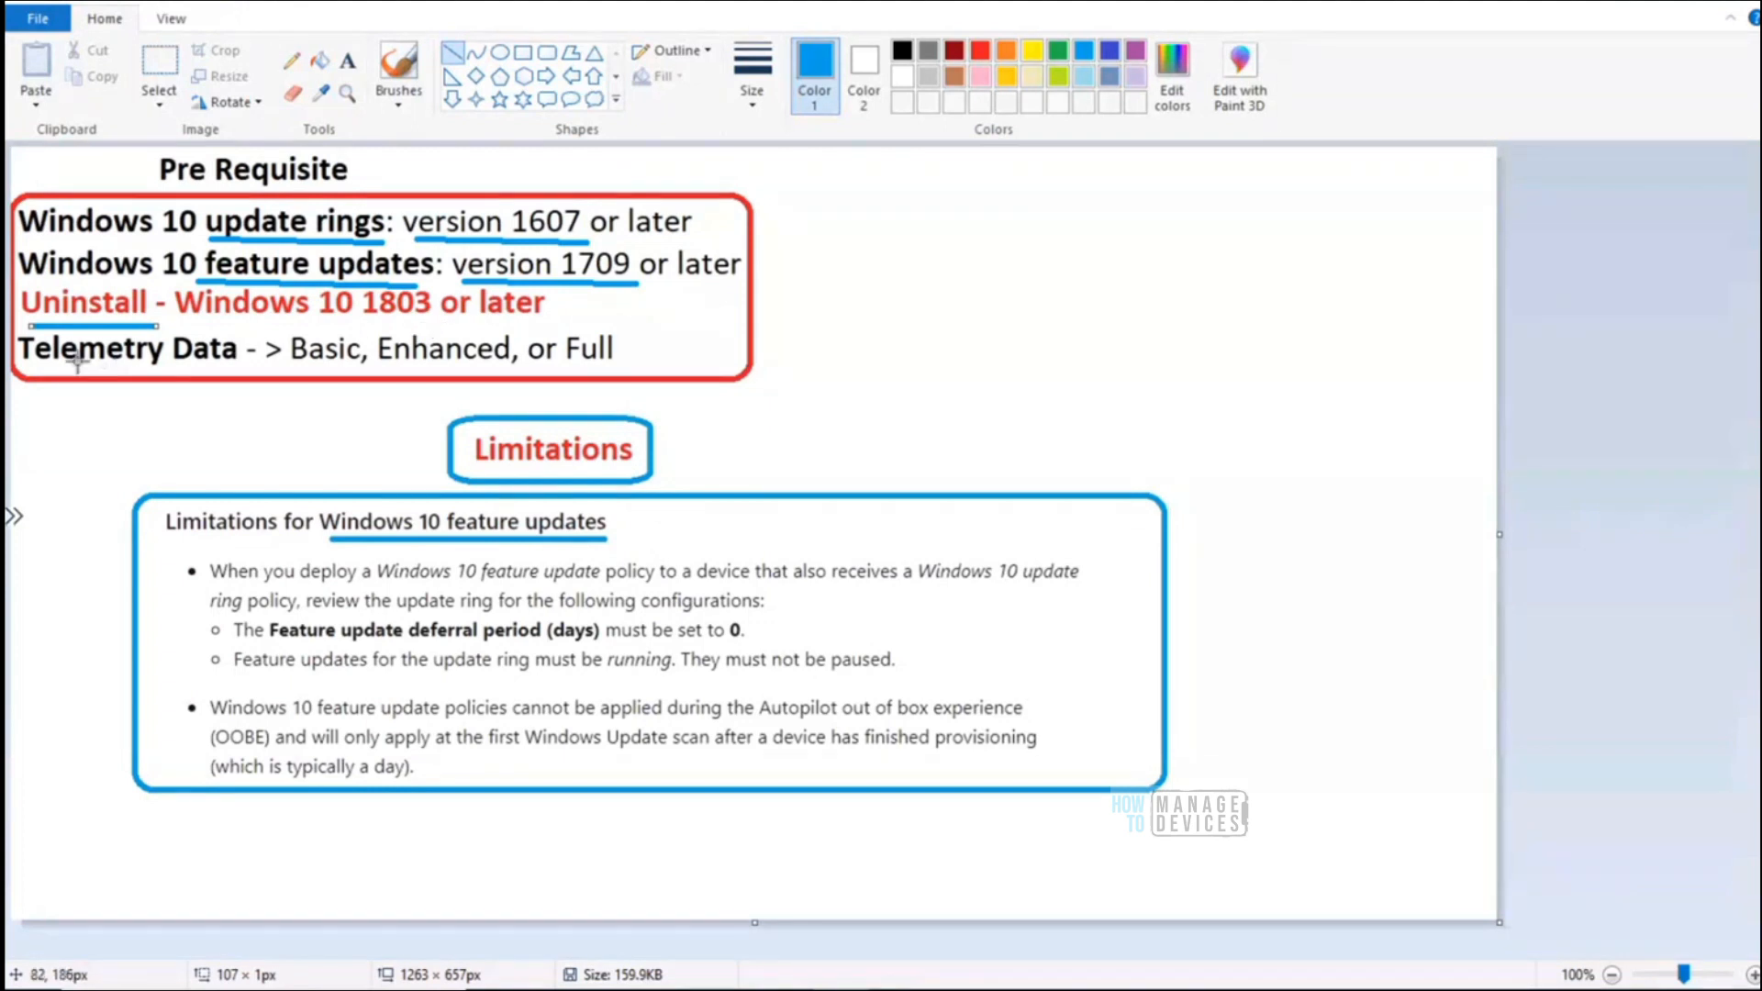
left_click_drag(40, 365, 228, 365)
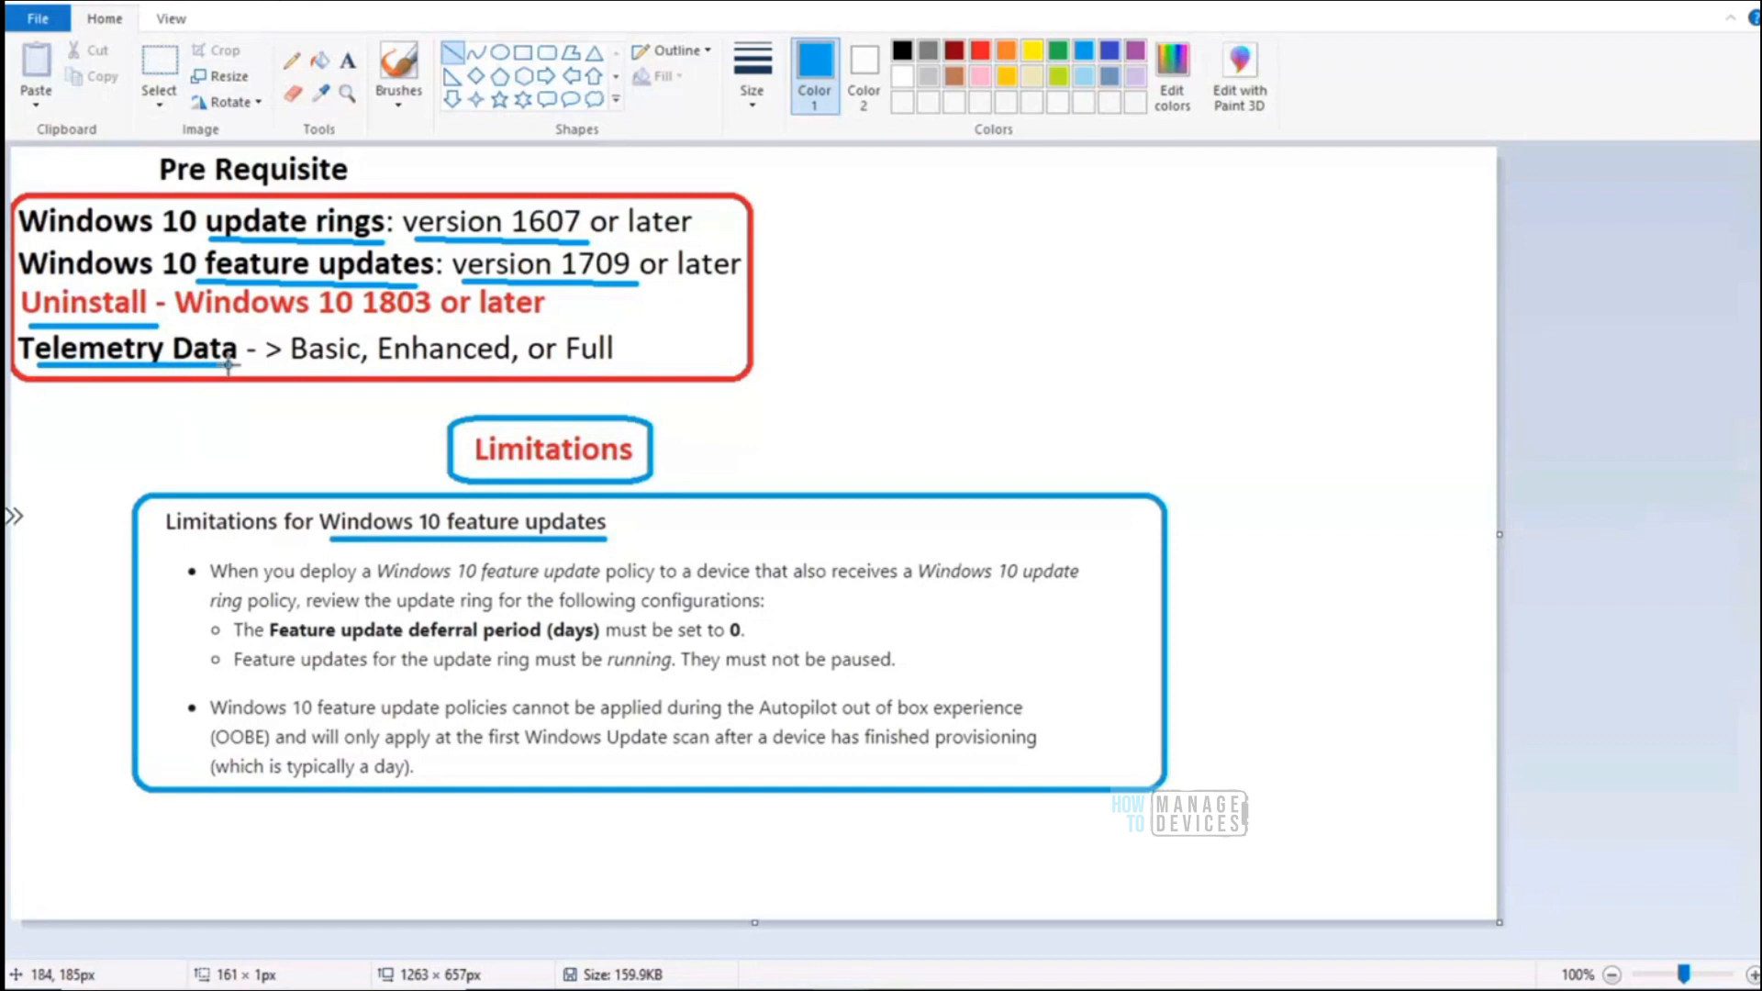
left_click_drag(229, 365, 228, 366)
left_click(292, 368)
left_click_drag(290, 368, 365, 367)
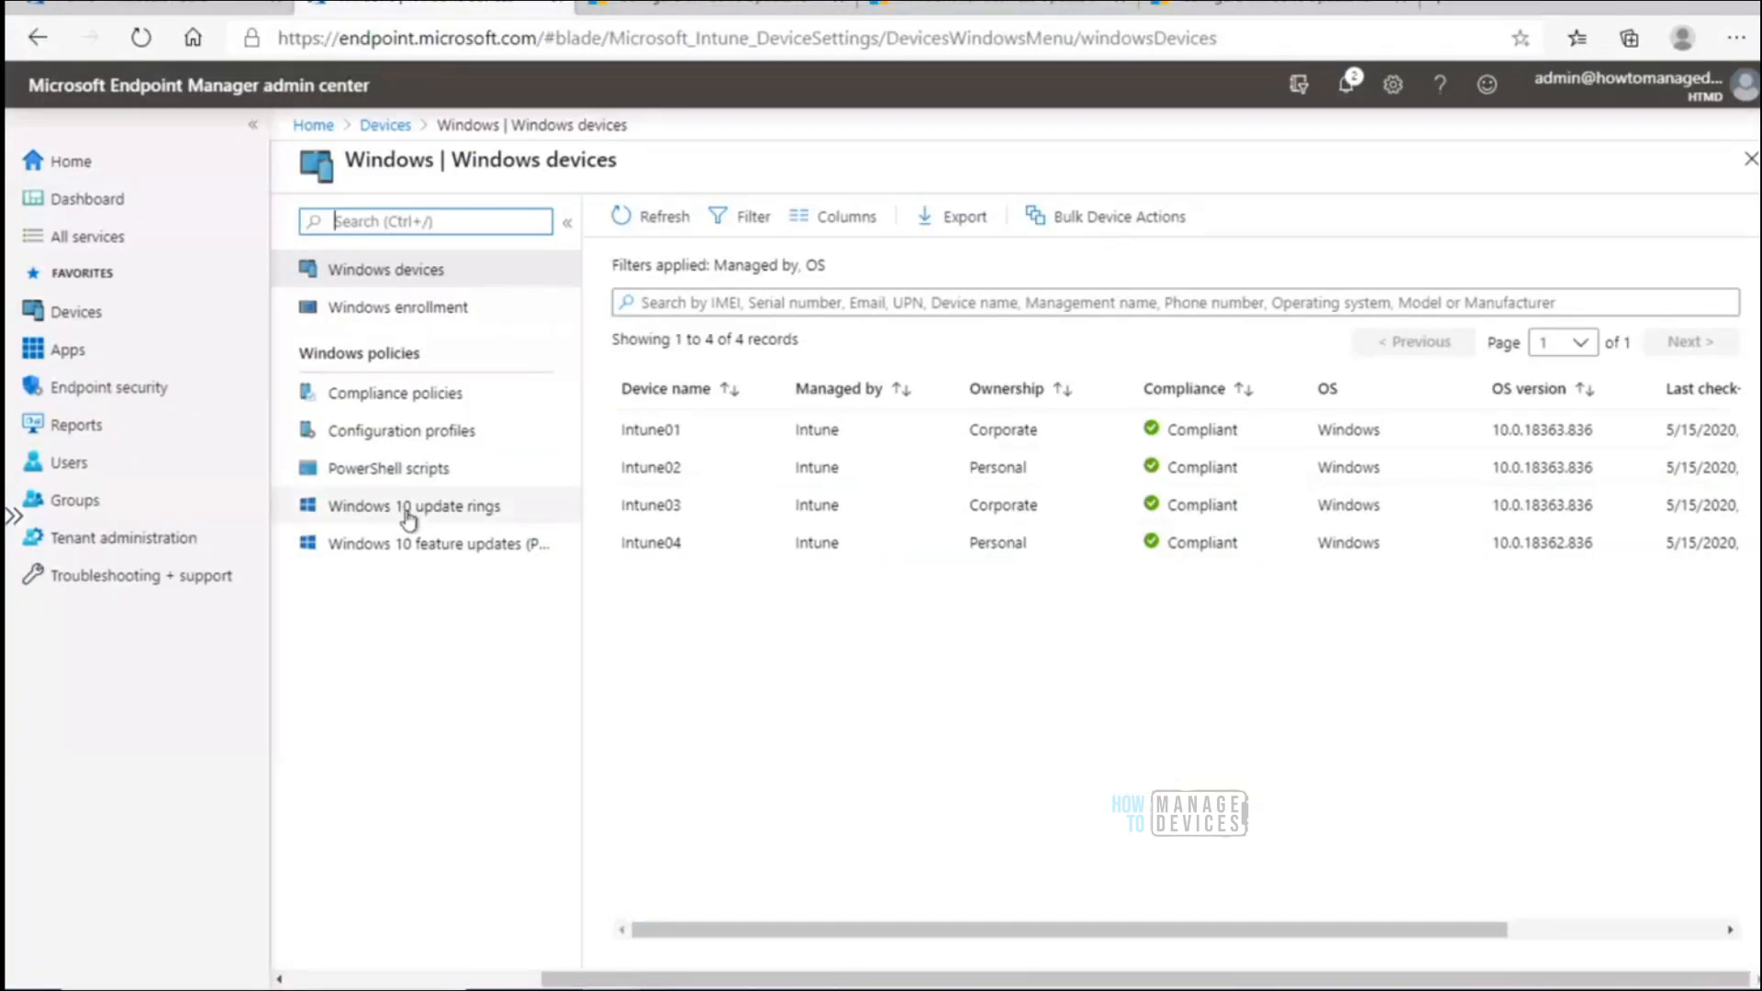
Start a new Windows 10 update ring profile in the admin center and name it "HTMD Ring 1"
left_click(470, 510)
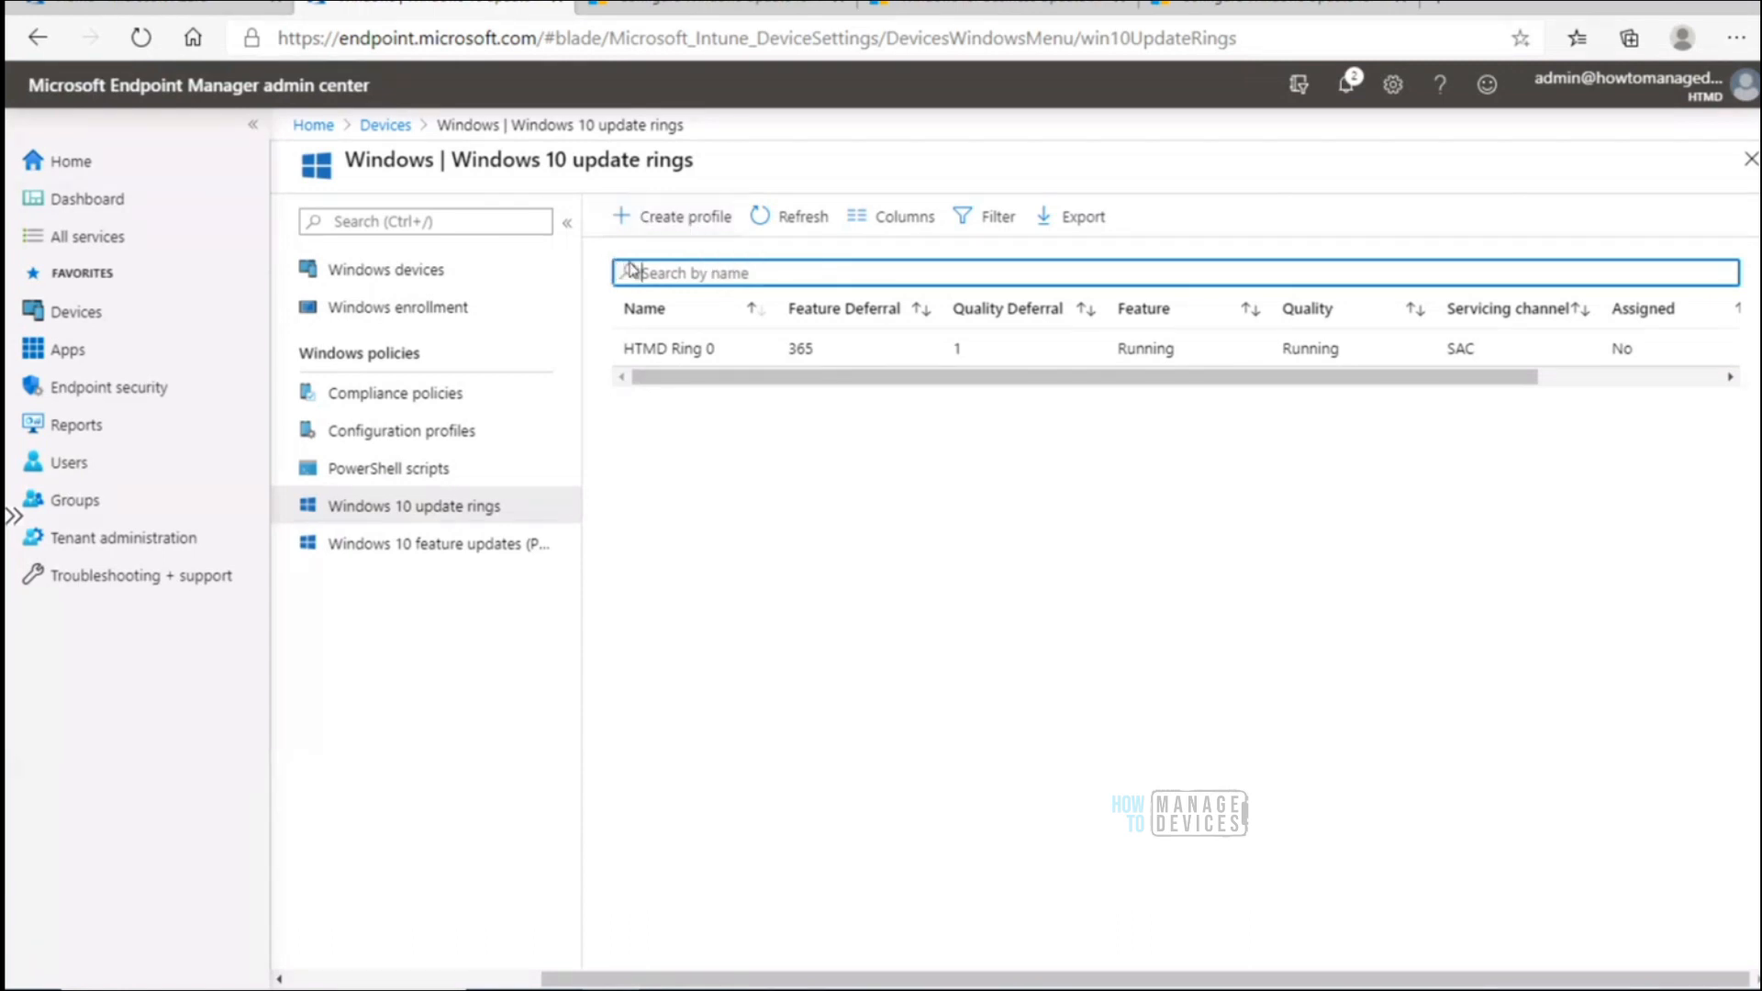
left_click(677, 220)
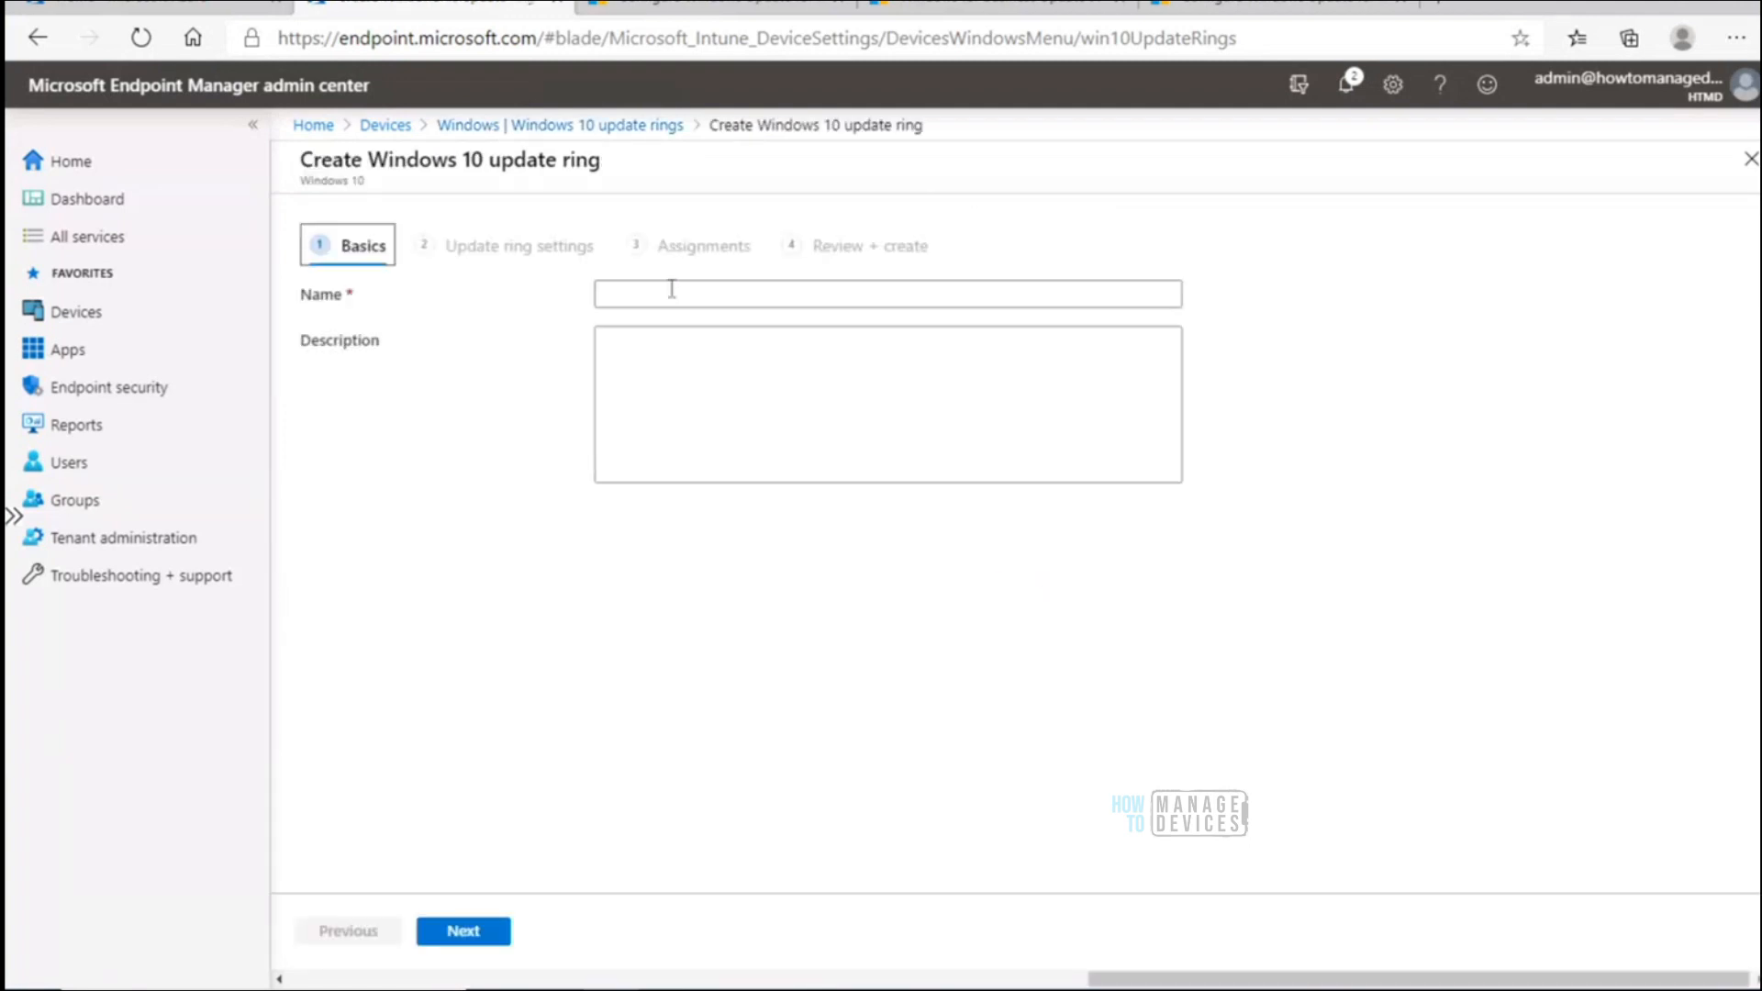
left_click(671, 293)
type("HTMD Ring 1")
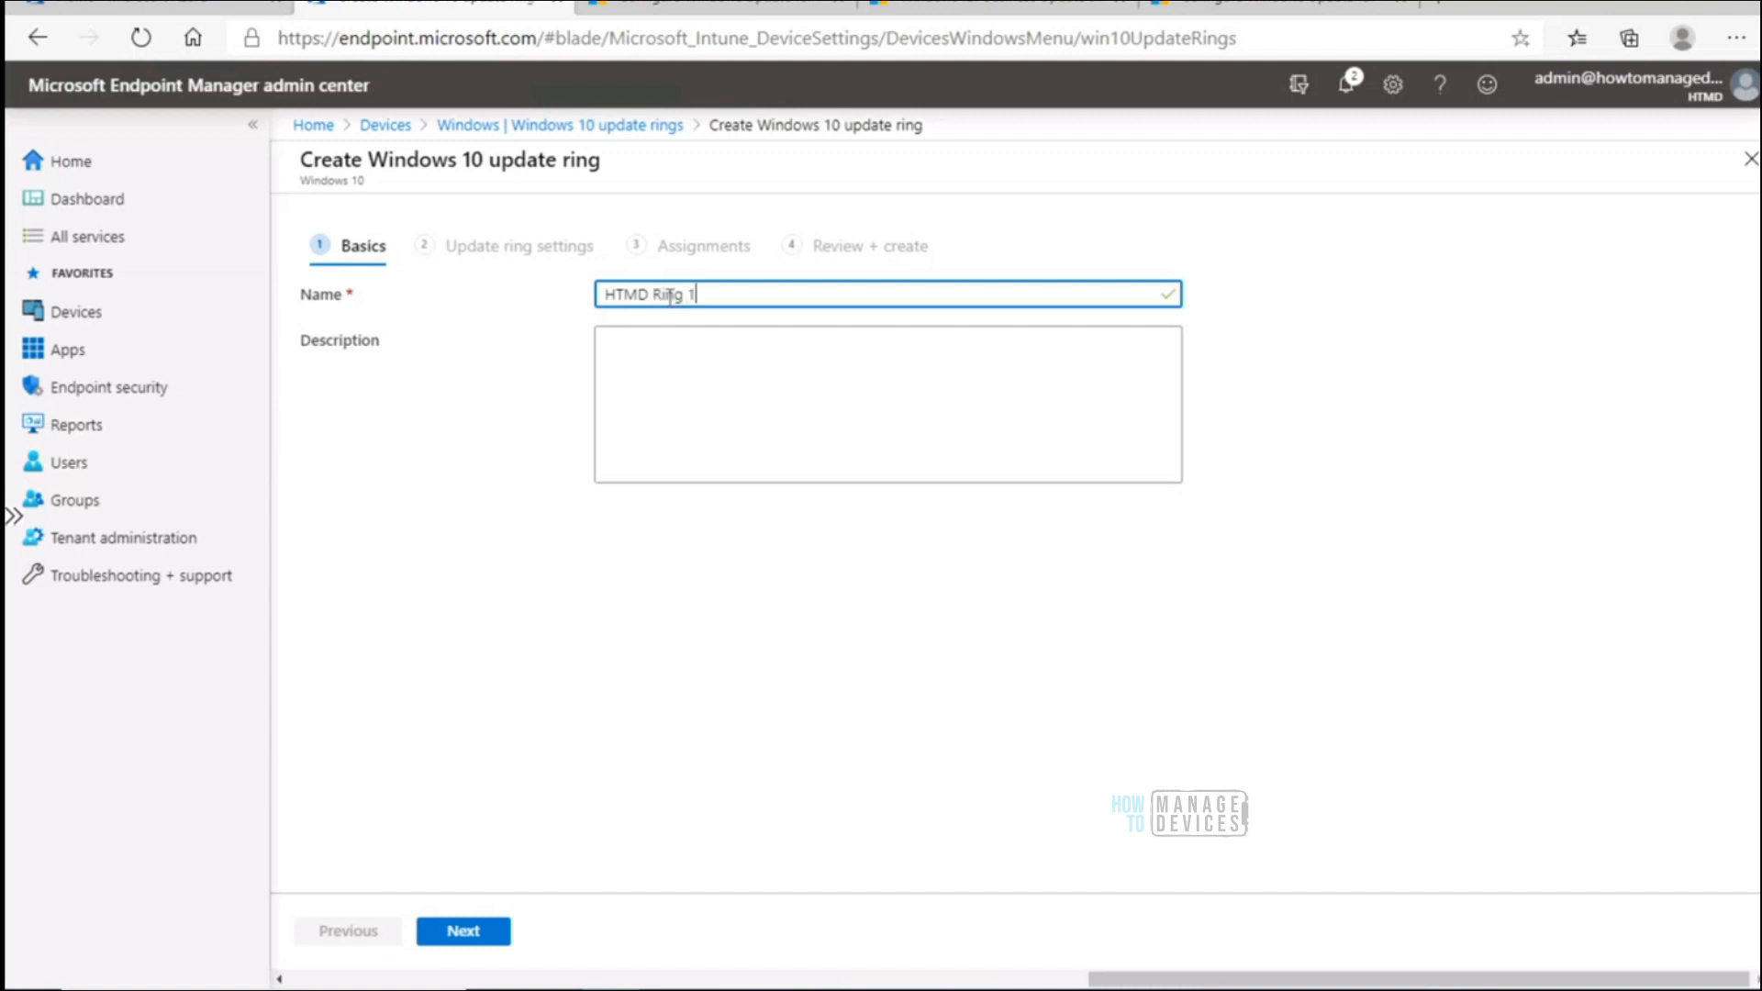
Enter the description "This is WUfB Ring 1 for Pilot Users/Devices" and continue to the update ring settings
left_click(683, 367)
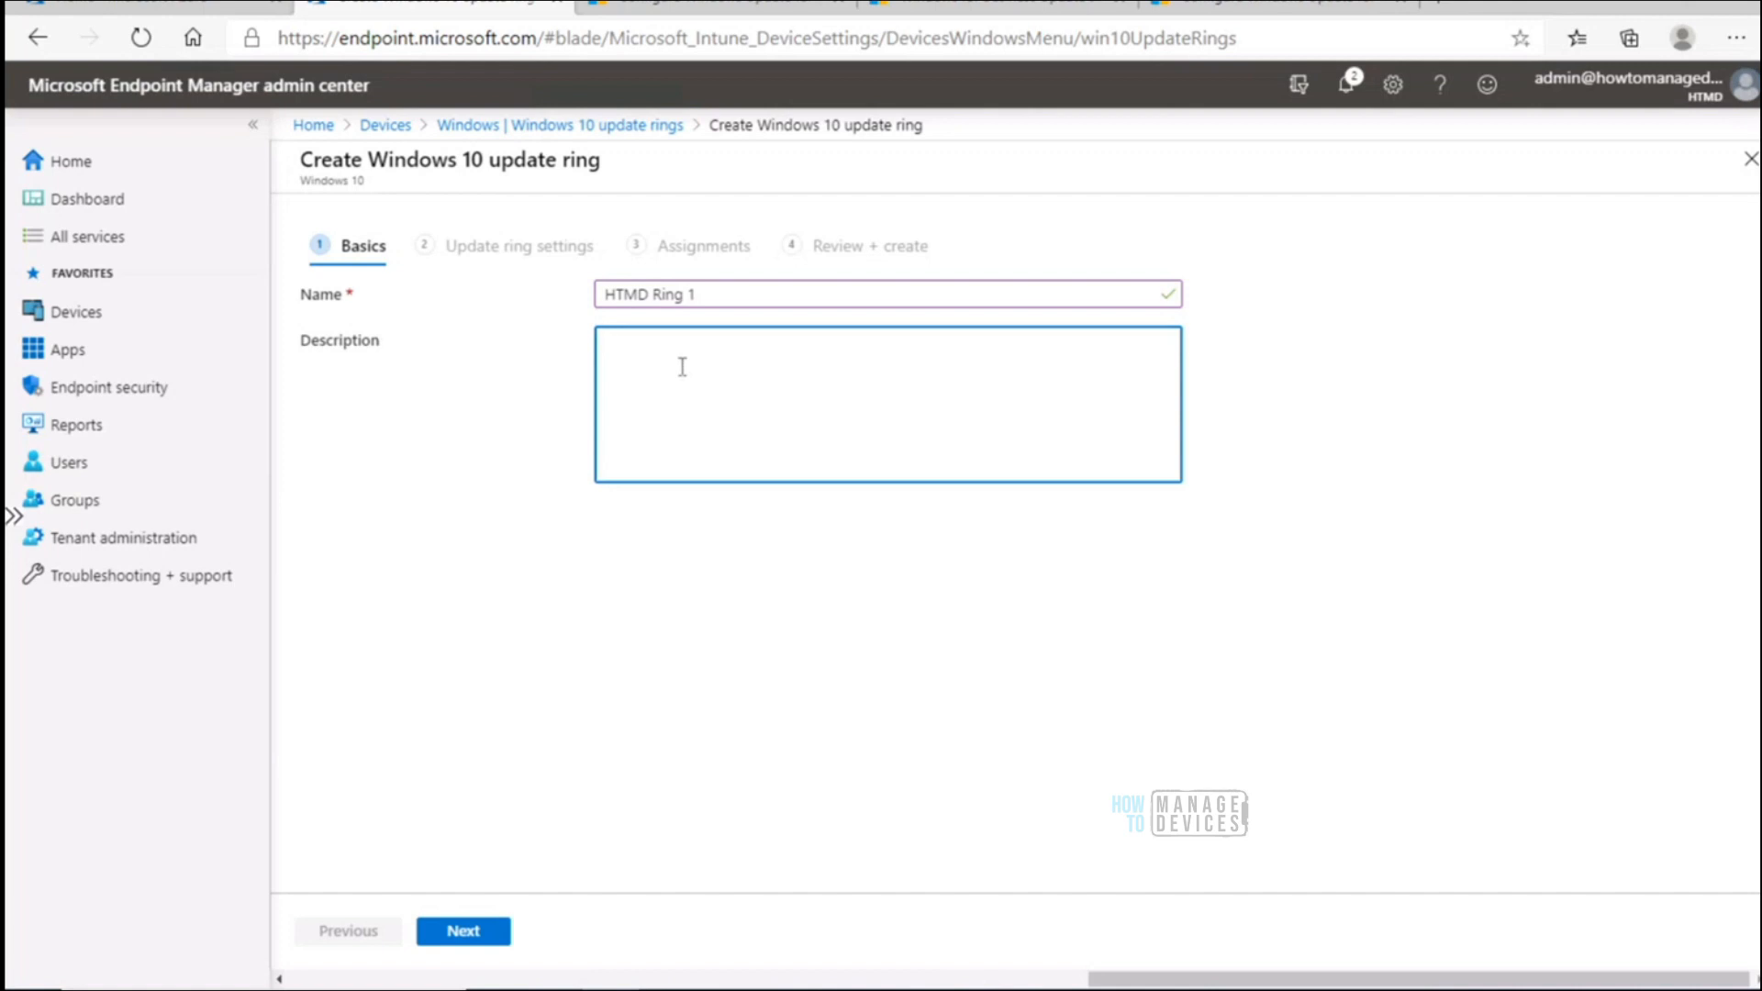
type("This is W")
type("UfB Ring 1 for Pilot Usewr")
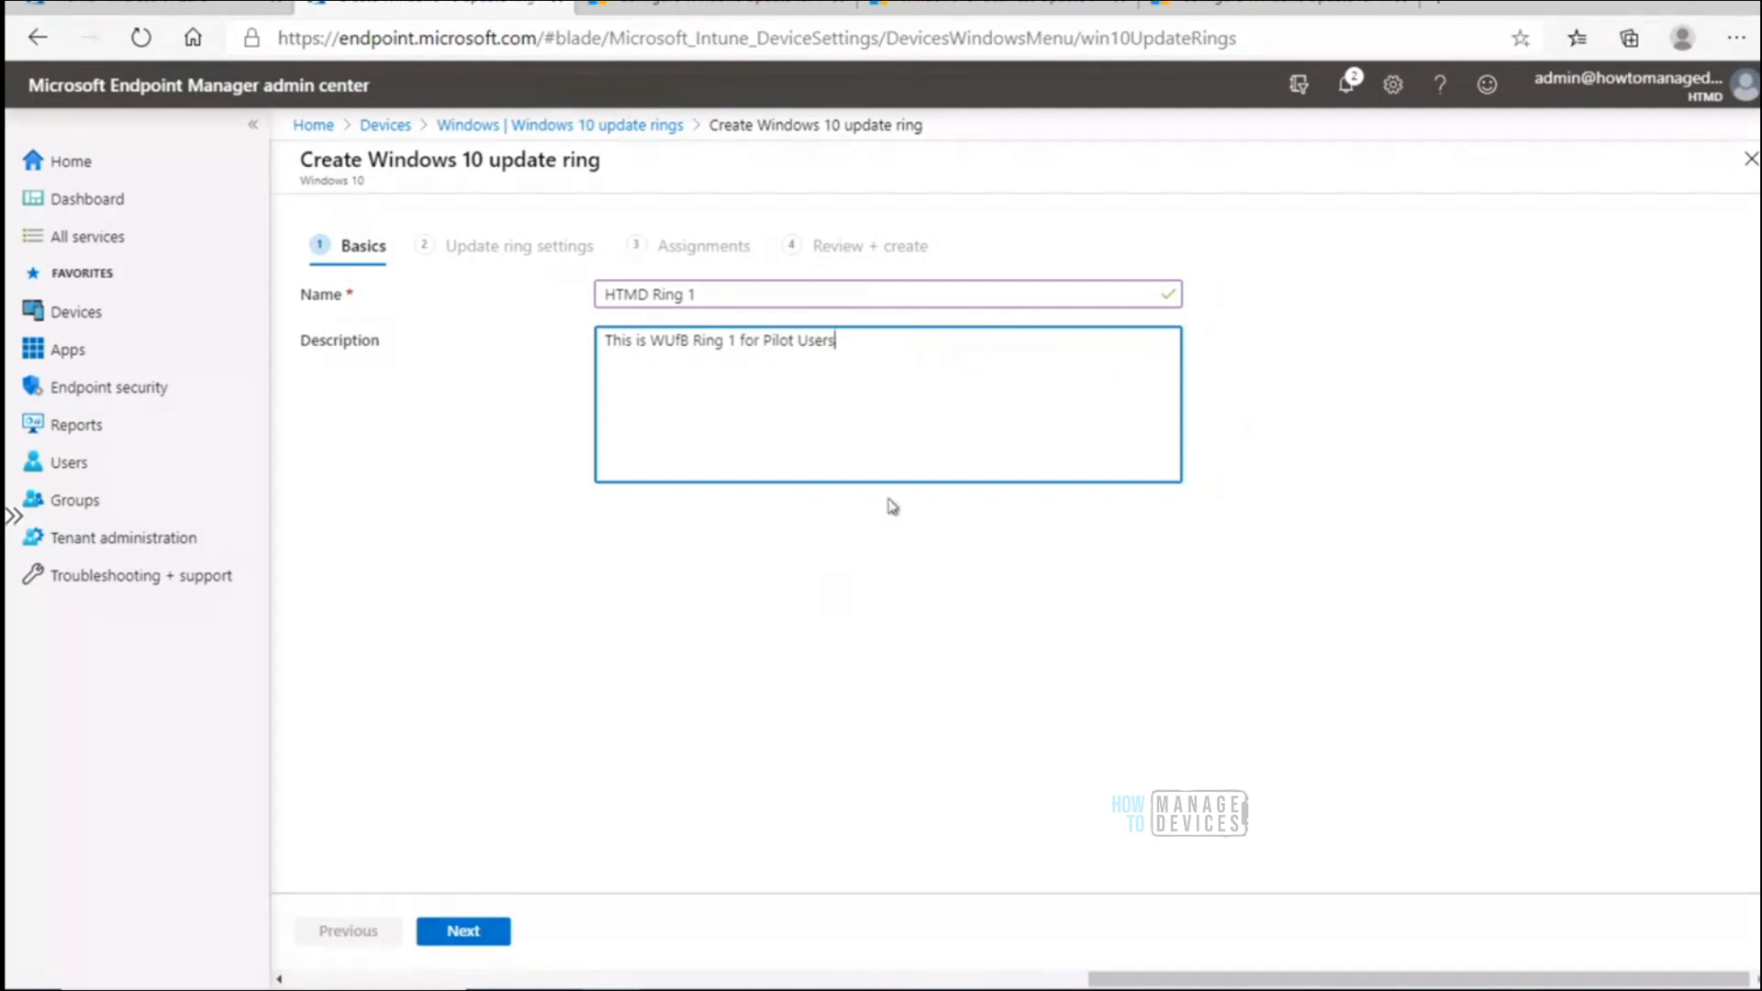
type("/Devices")
left_click(495, 933)
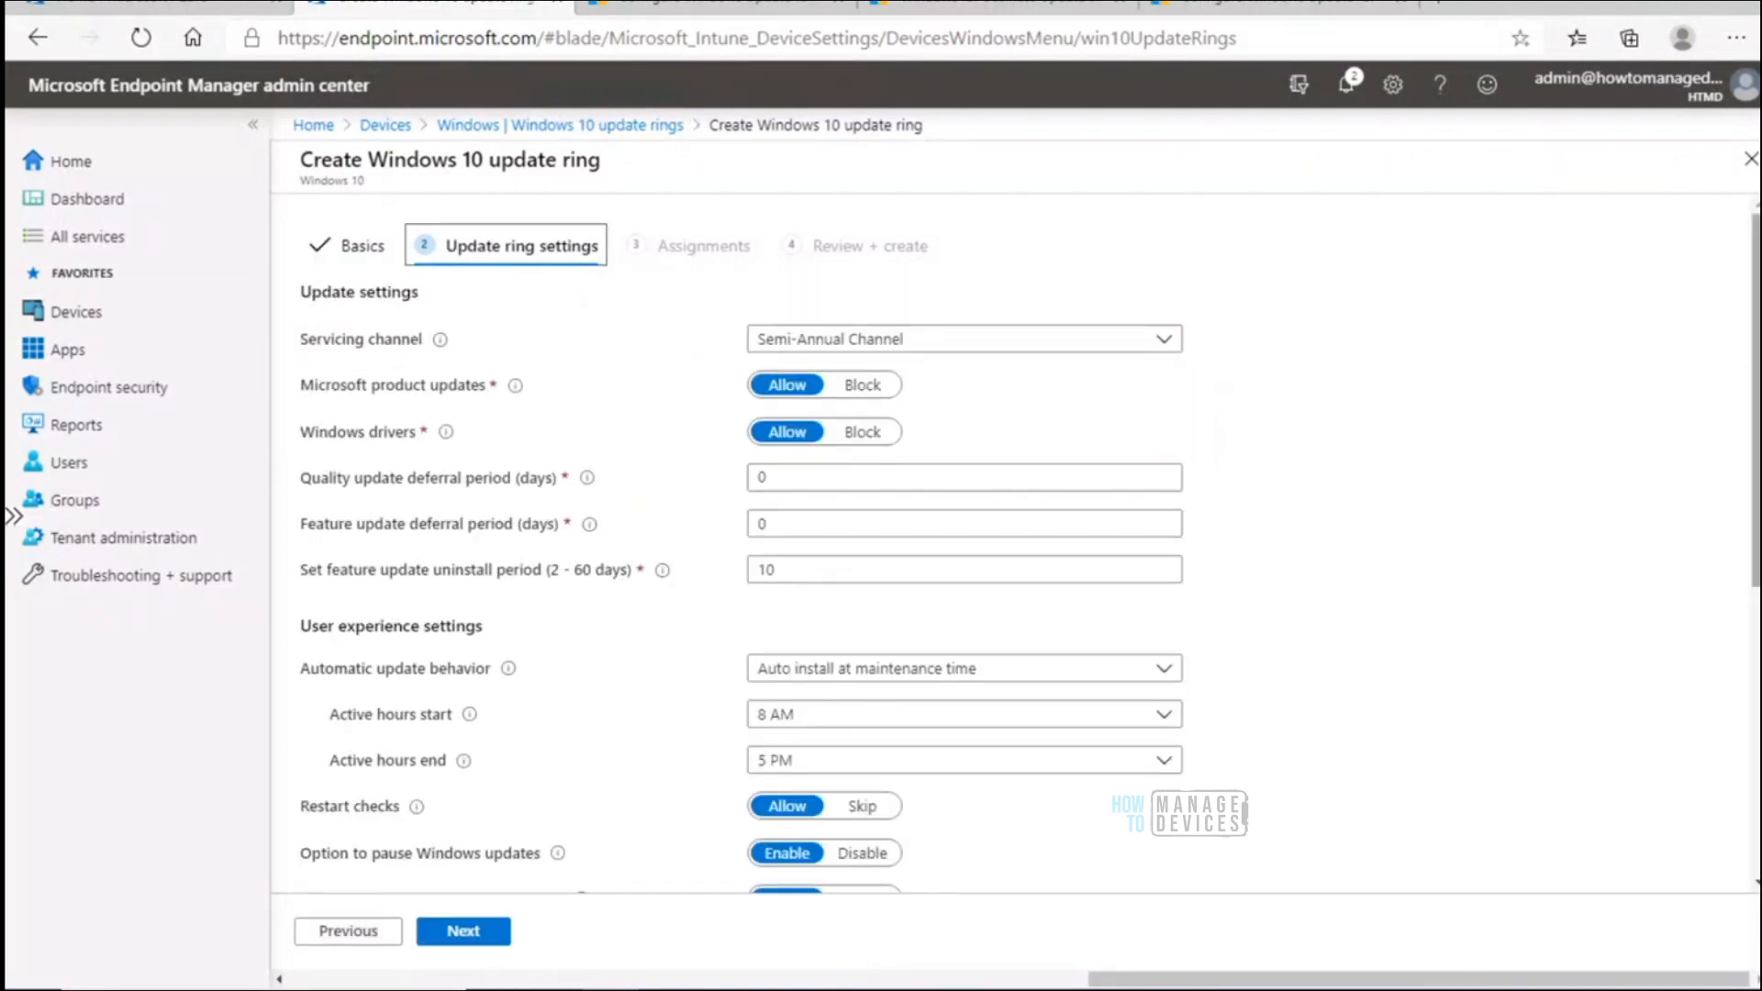
left_click_drag(1756, 365, 1756, 364)
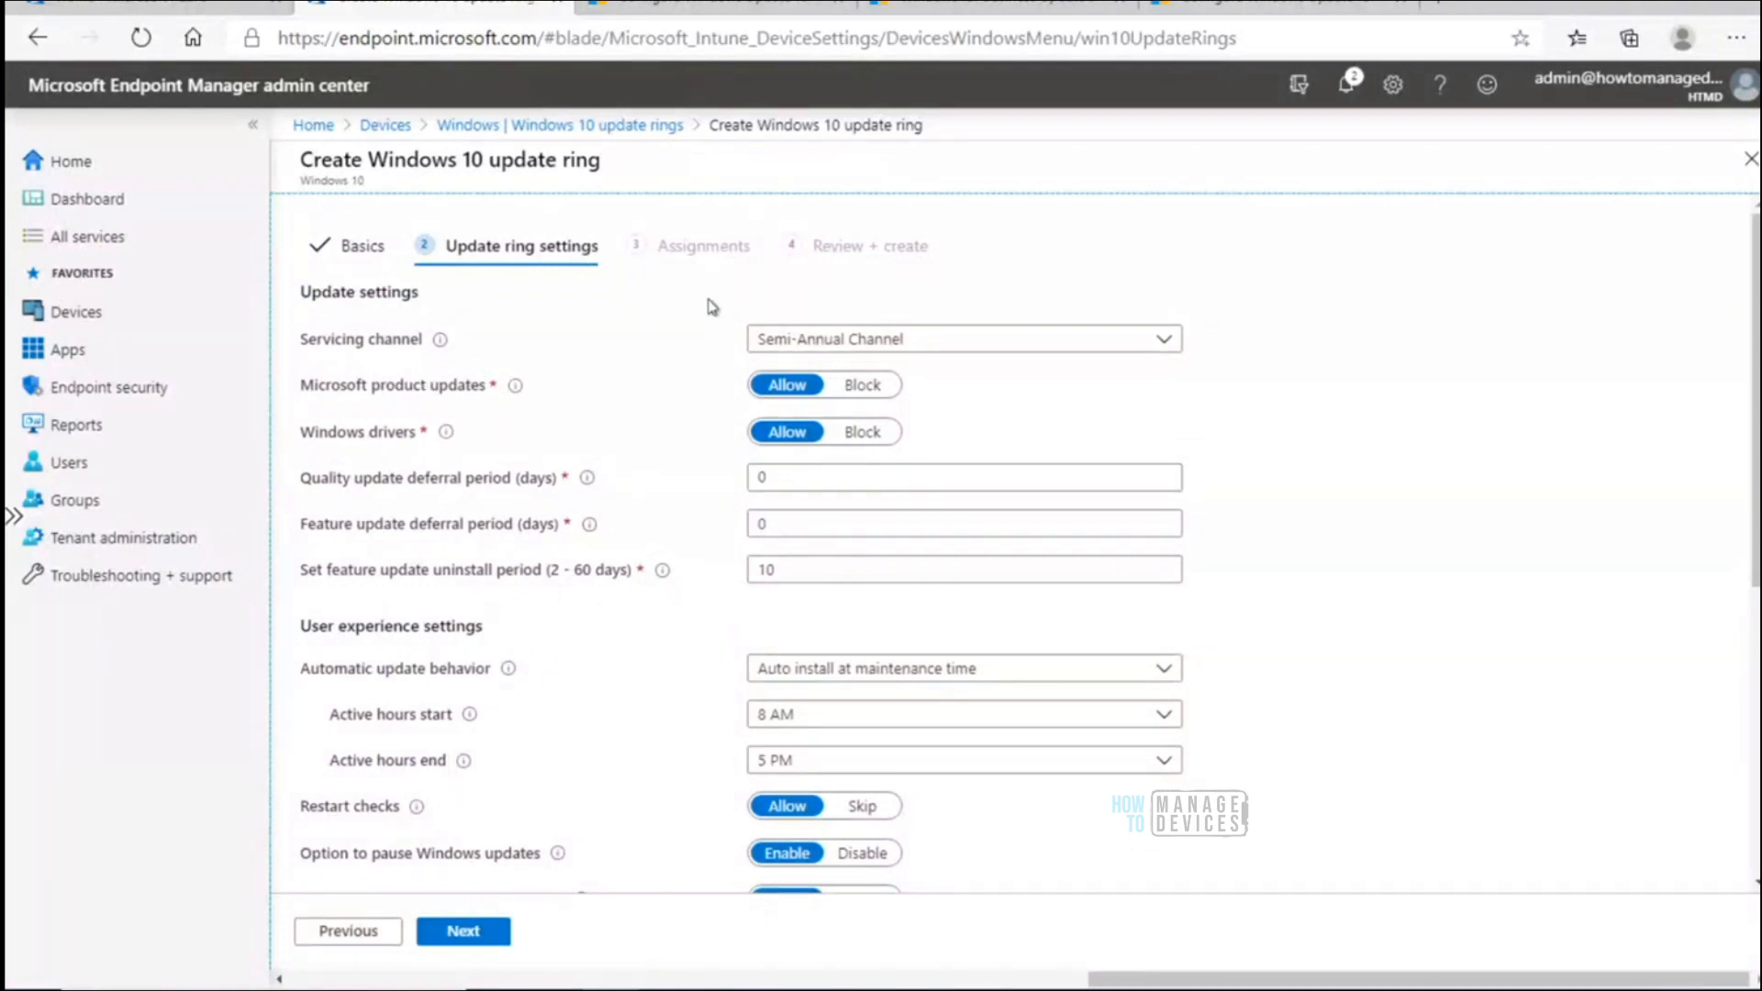
Review the available servicing channel options for the update ring, keeping Semi-Annual Channel selected
mouse_move(441, 347)
left_click(938, 346)
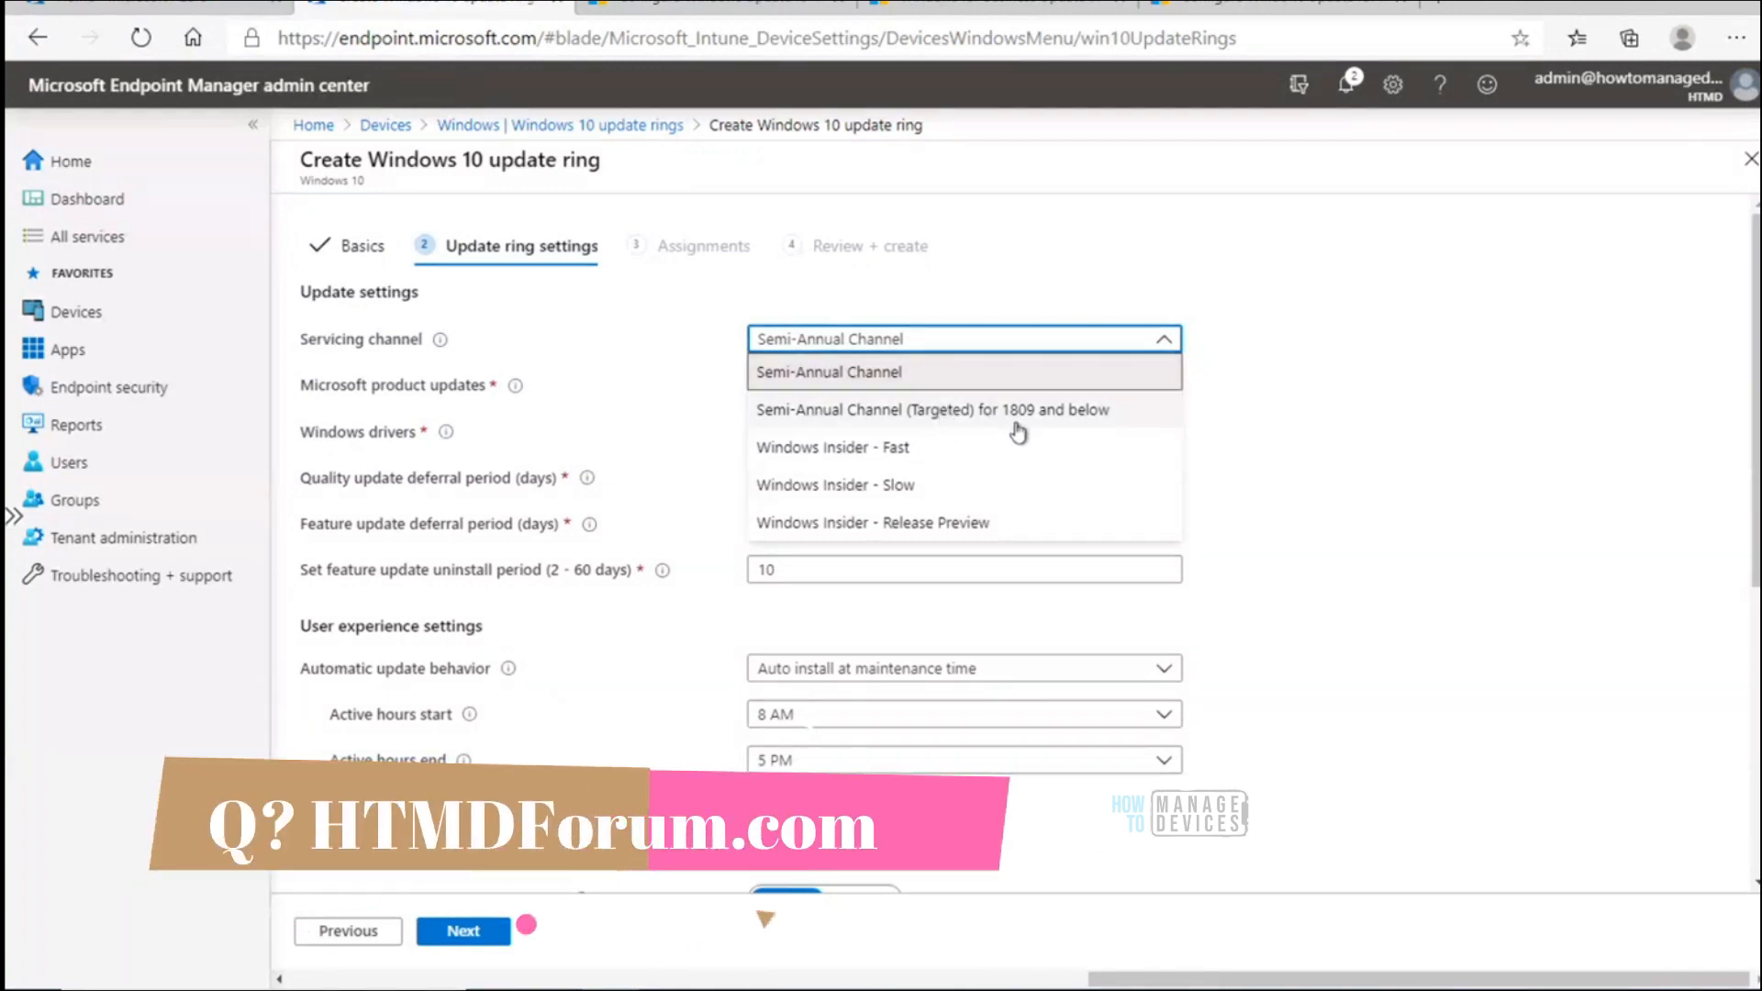
left_click(1084, 353)
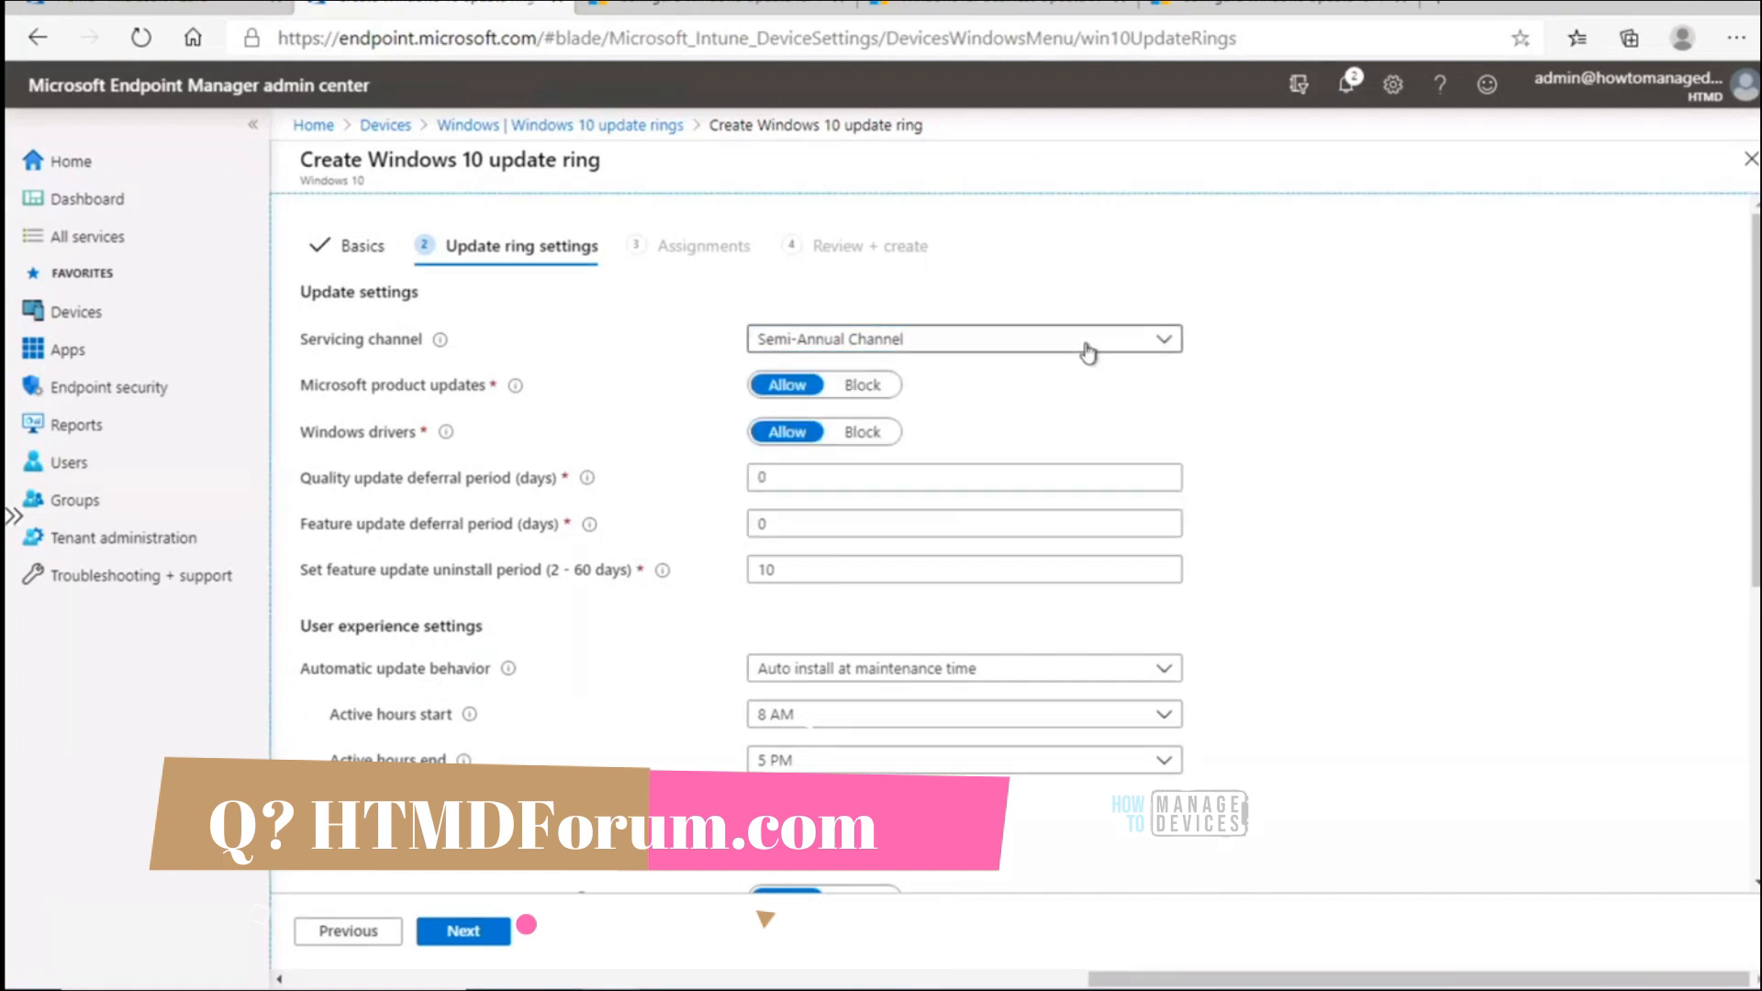
left_click(1090, 348)
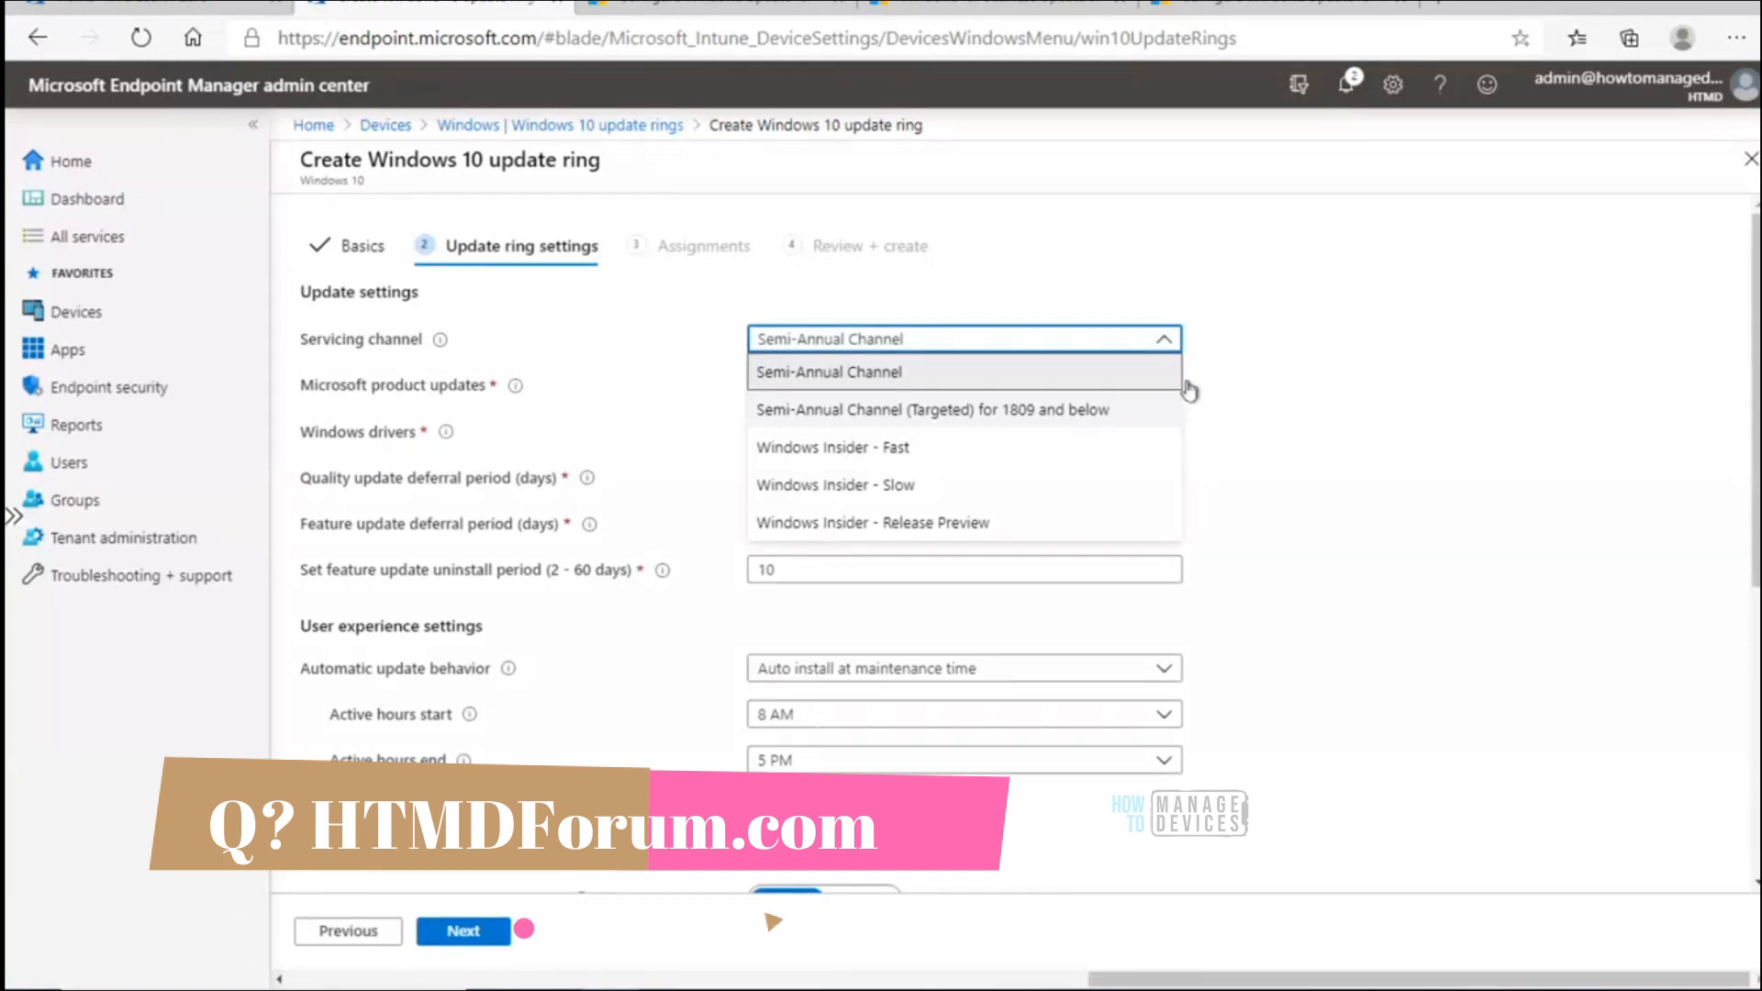
left_click(1276, 355)
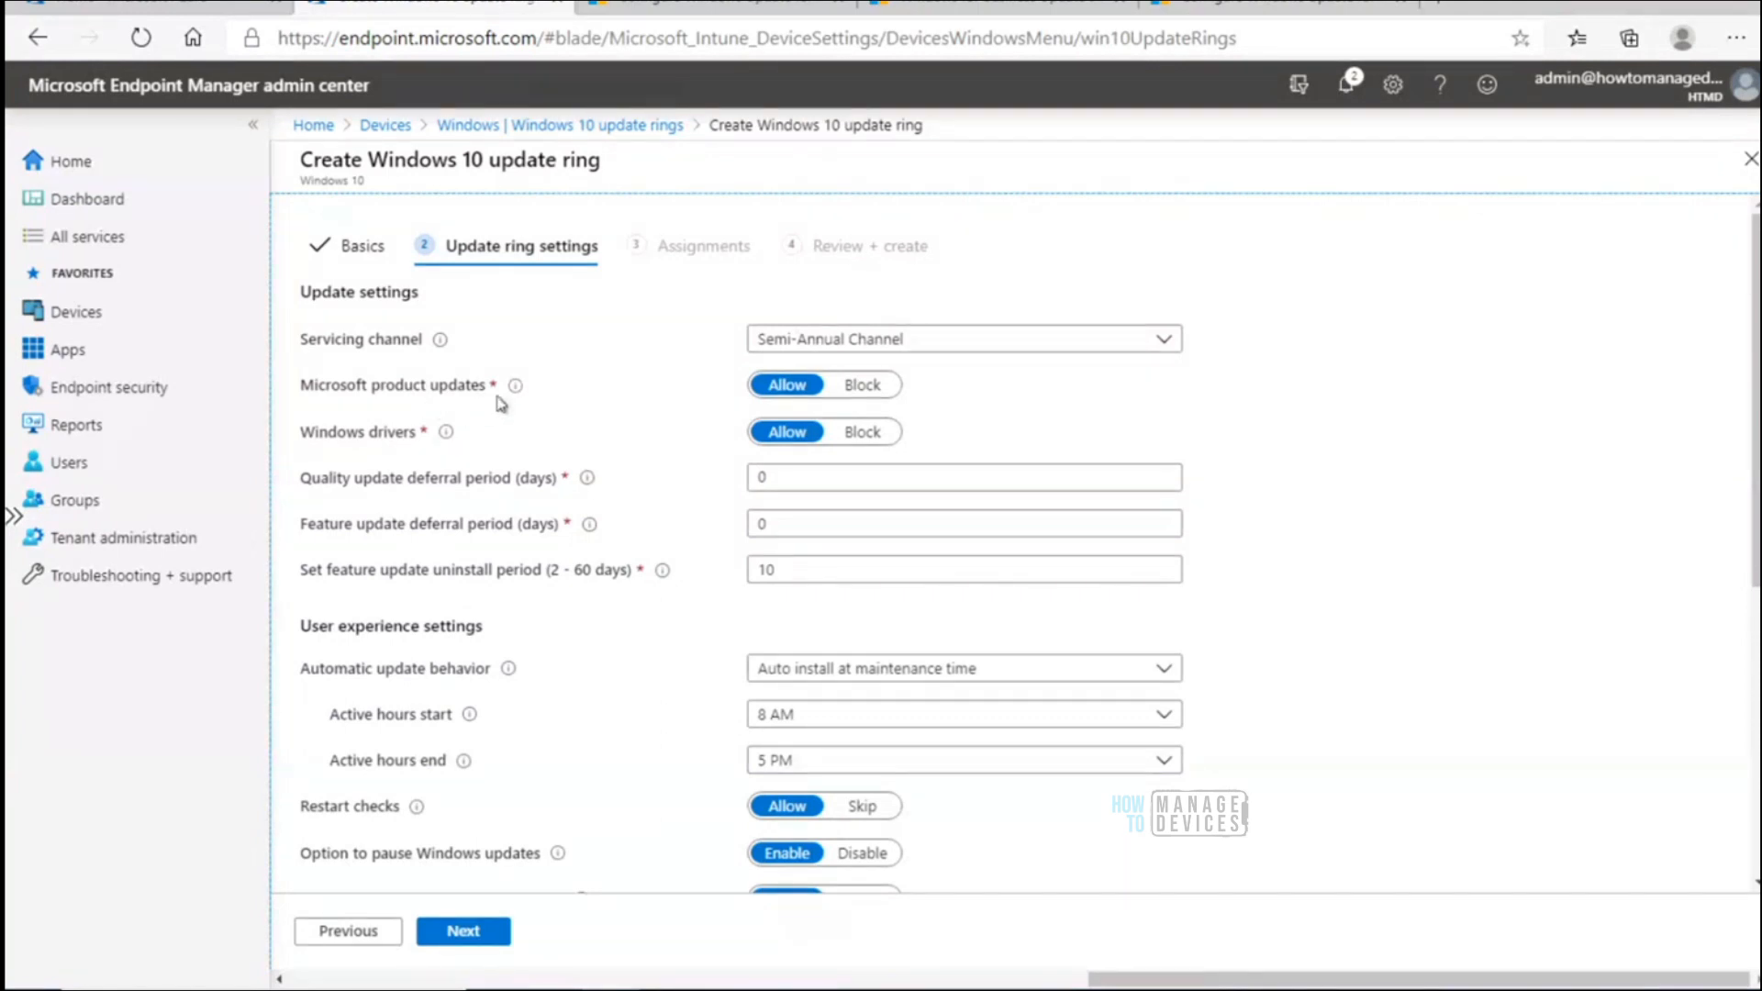
Try Block for Microsoft product updates and for Windows drivers, returning each setting to Allow
mouse_move(518, 393)
left_click(860, 390)
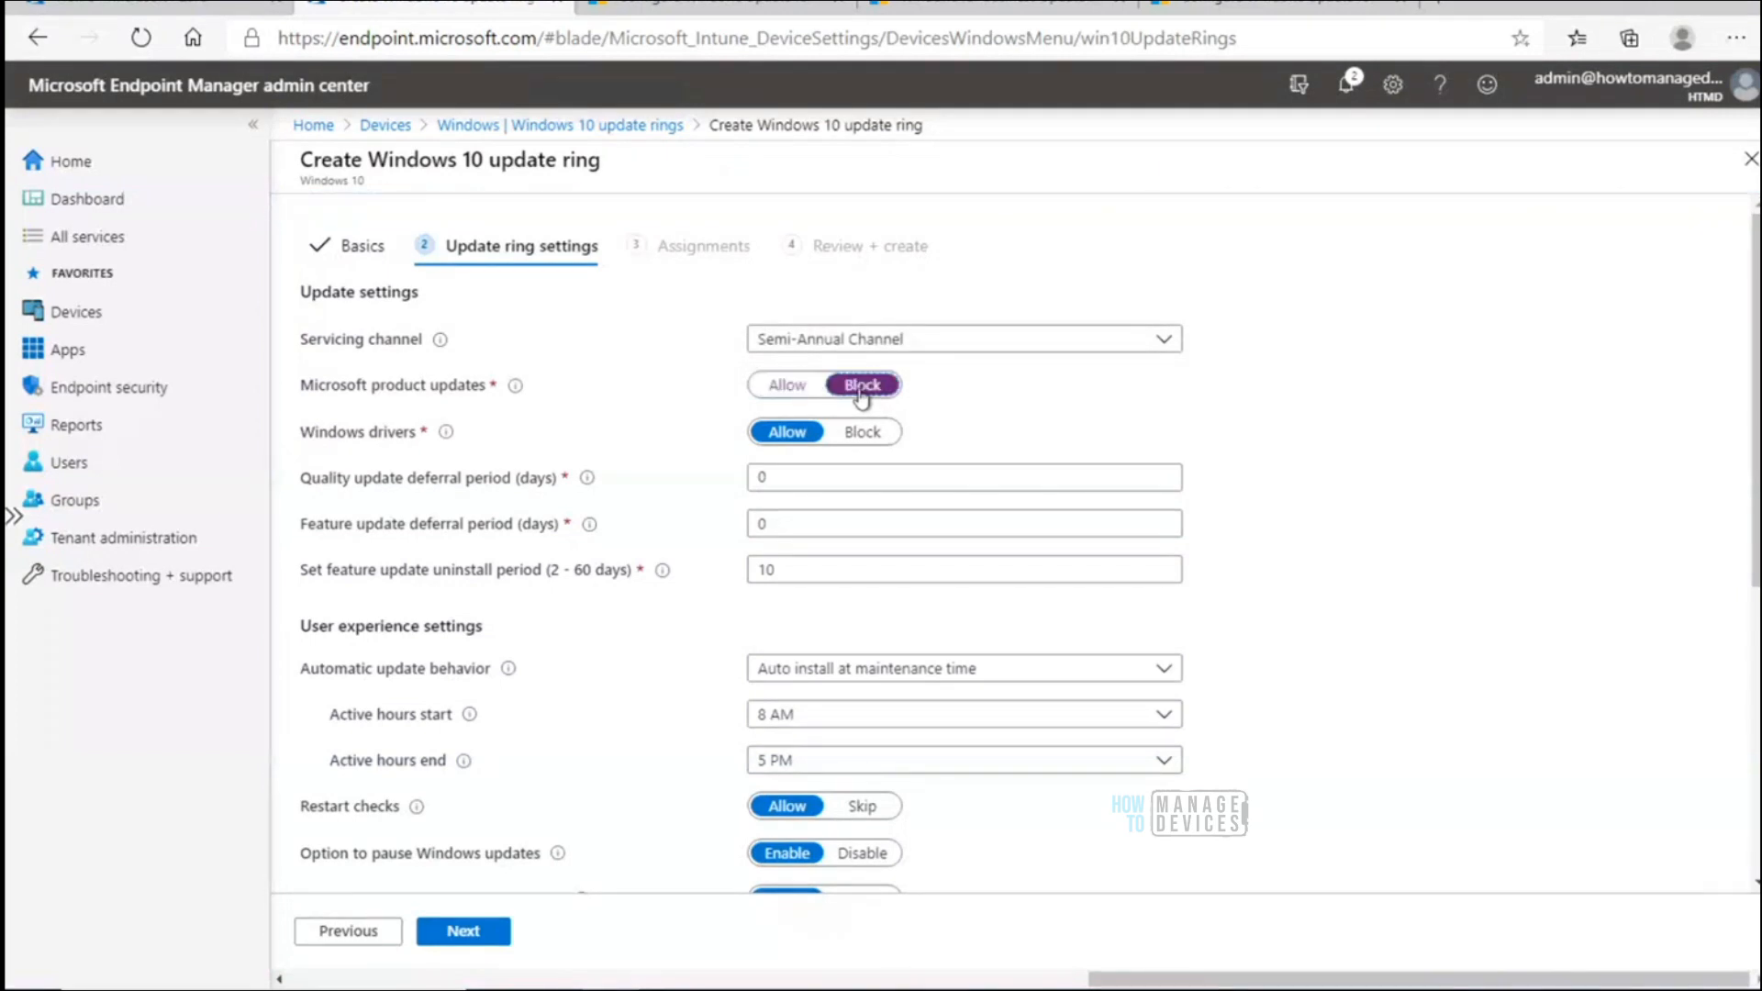
left_click(786, 387)
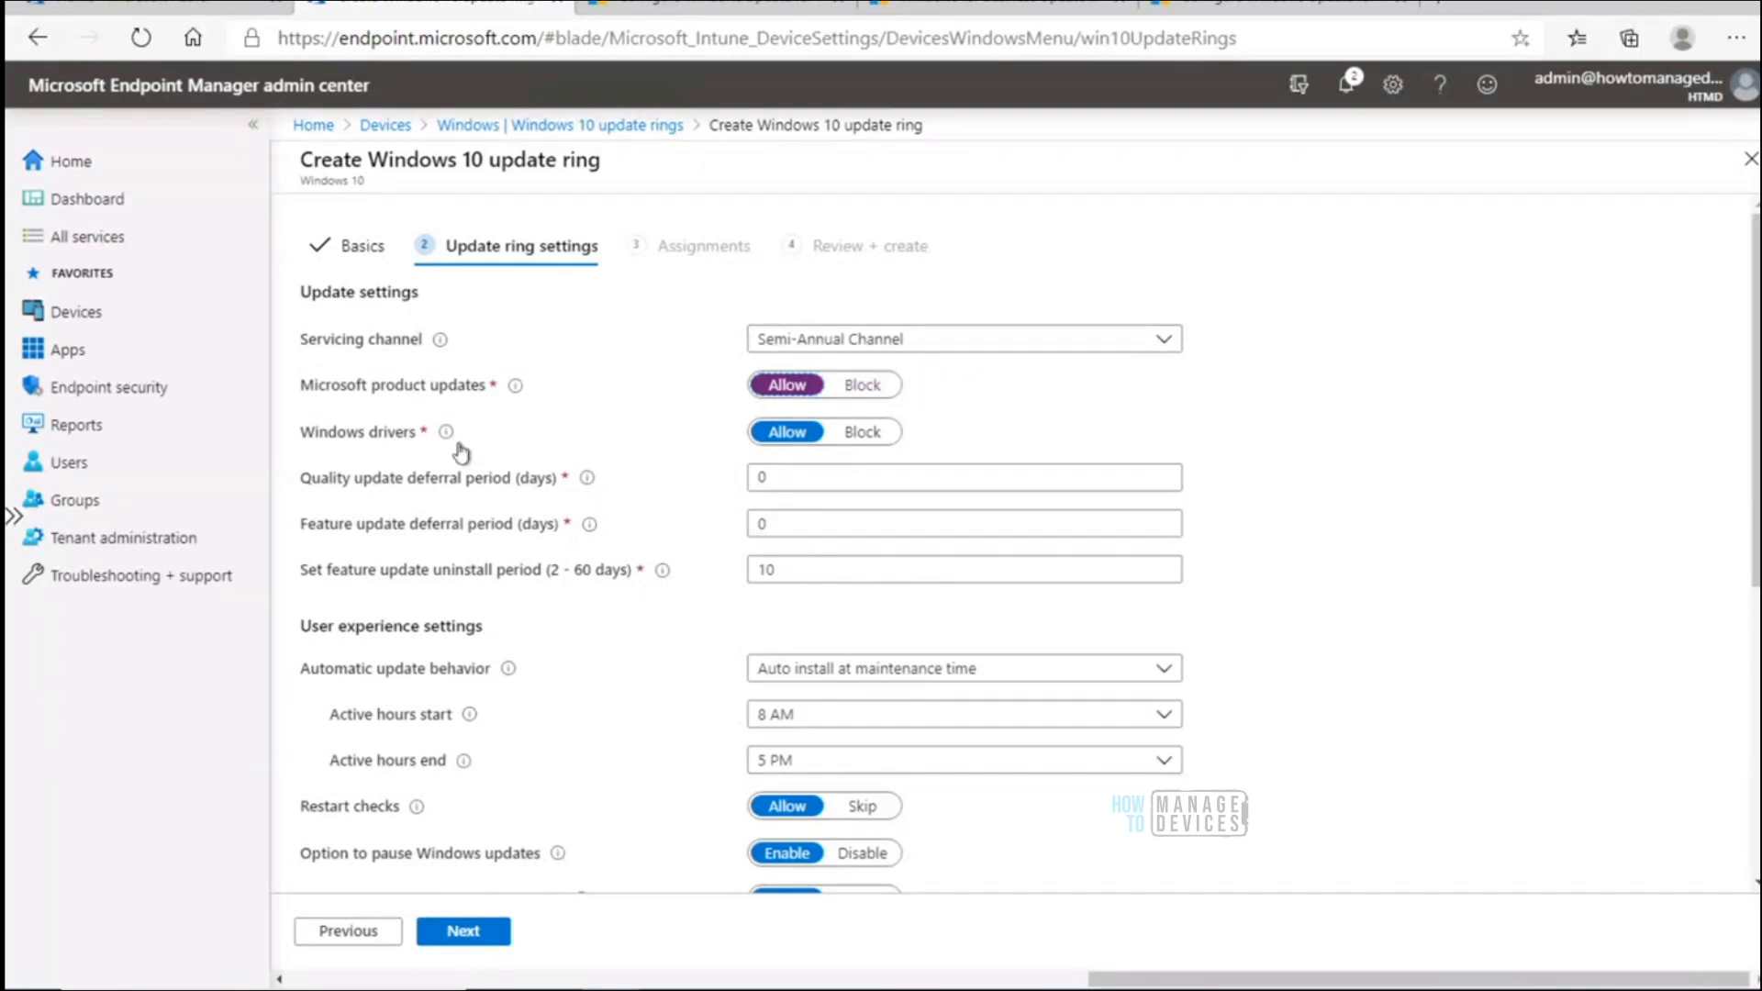
mouse_move(447, 437)
left_click(875, 441)
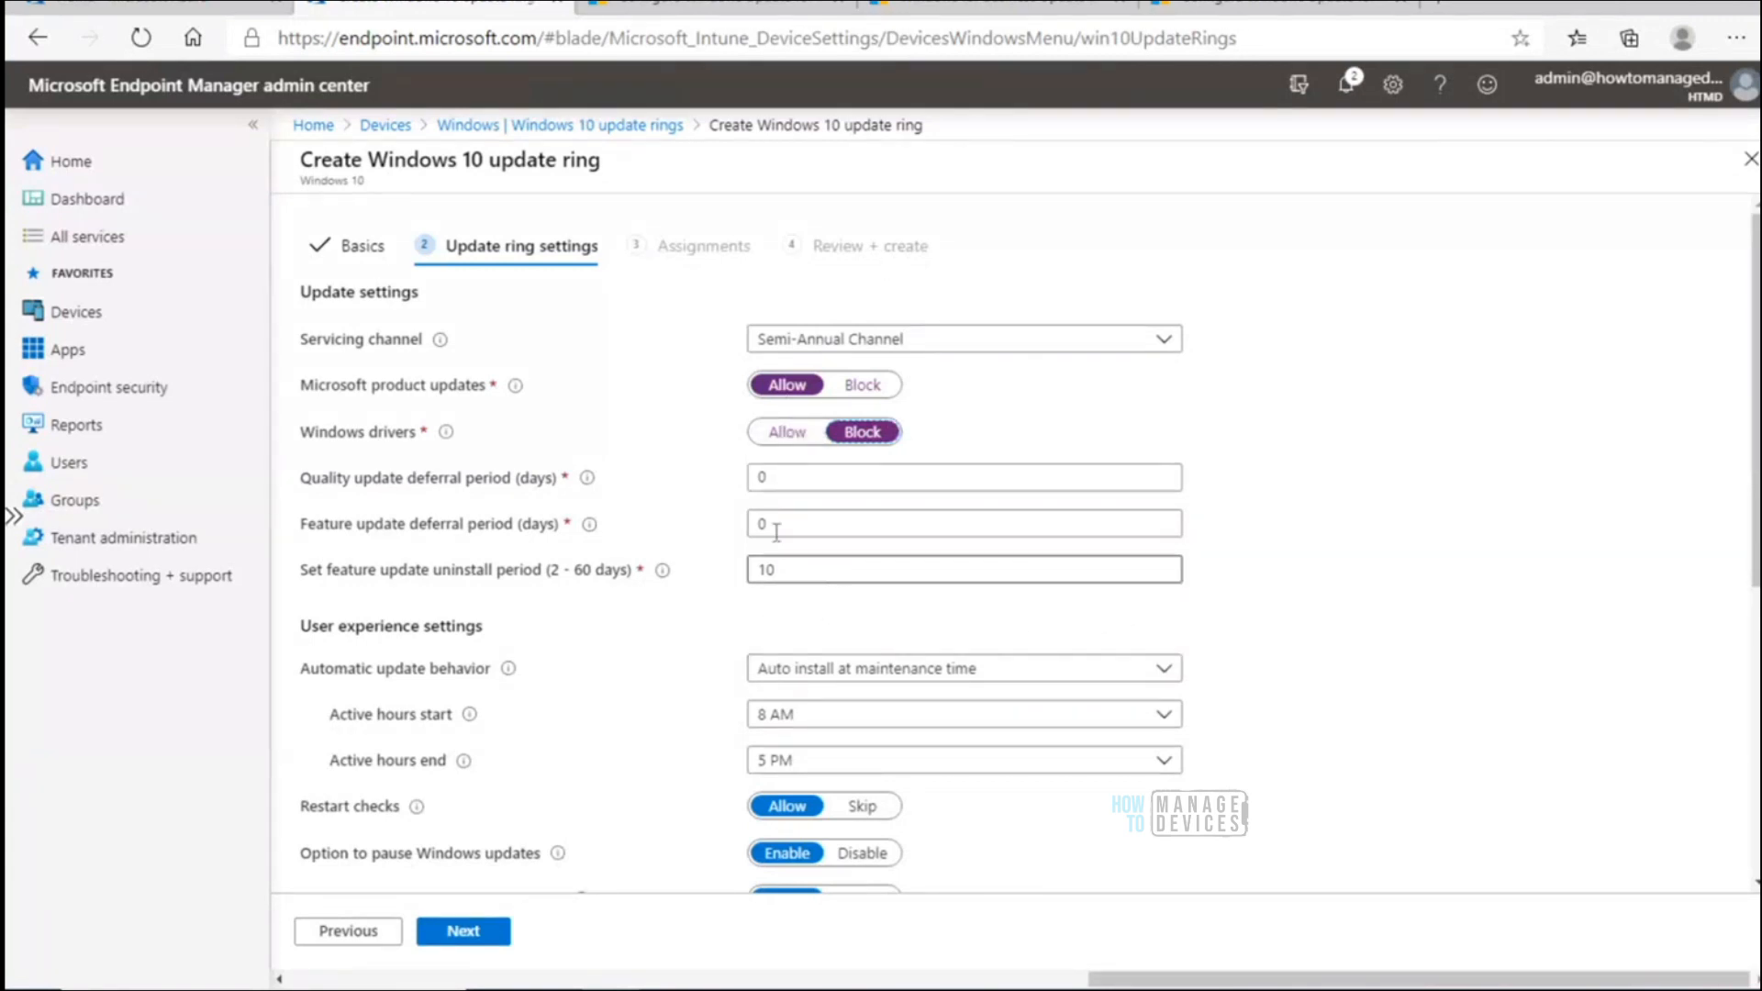
left_click(787, 433)
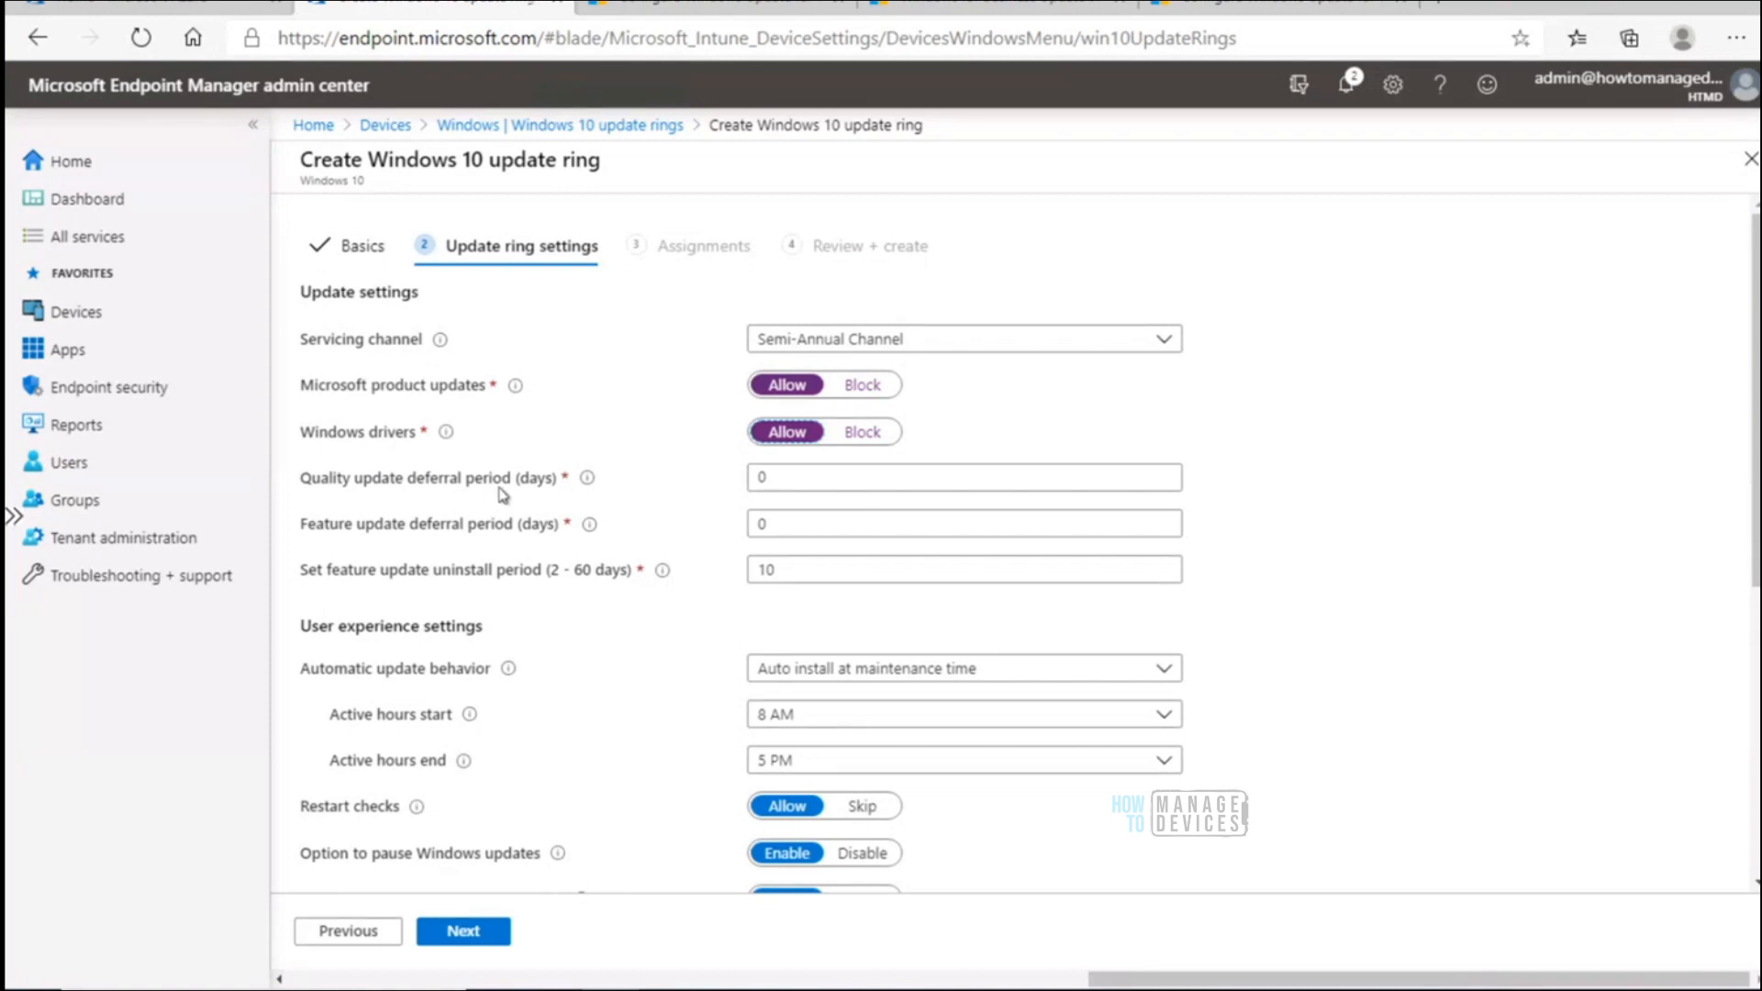
Set the quality update deferral period to 1 day
mouse_move(588, 479)
left_click(782, 477)
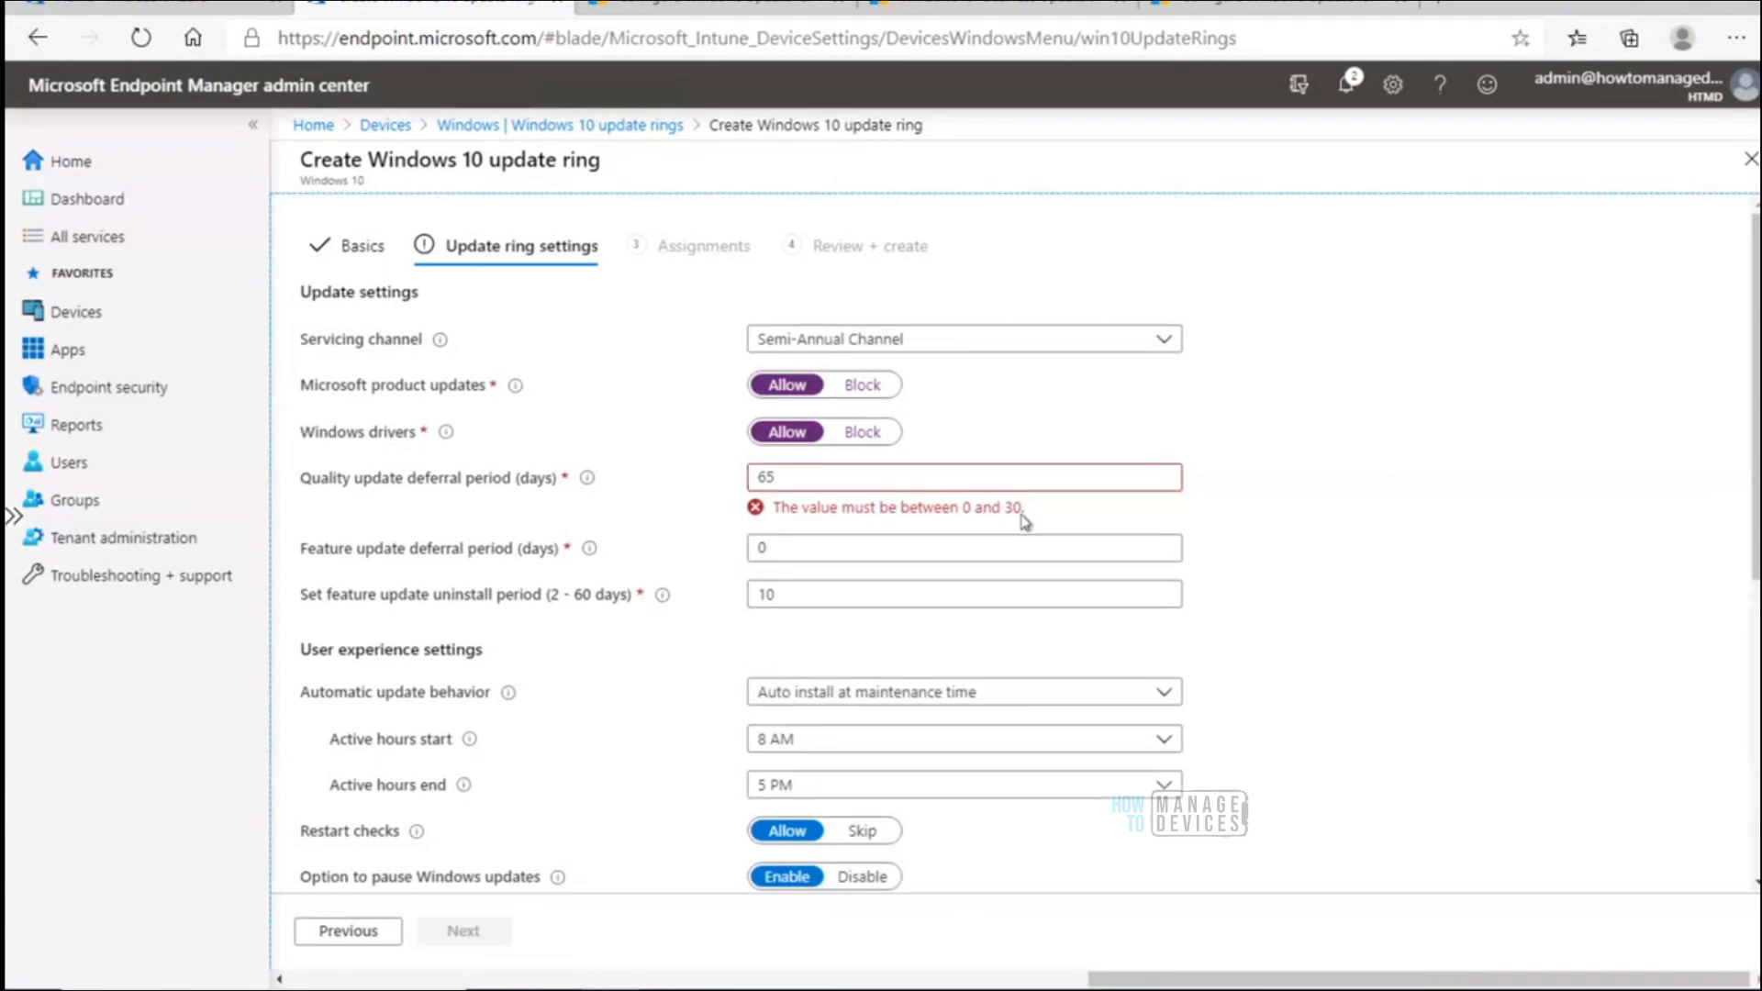
left_click(897, 475)
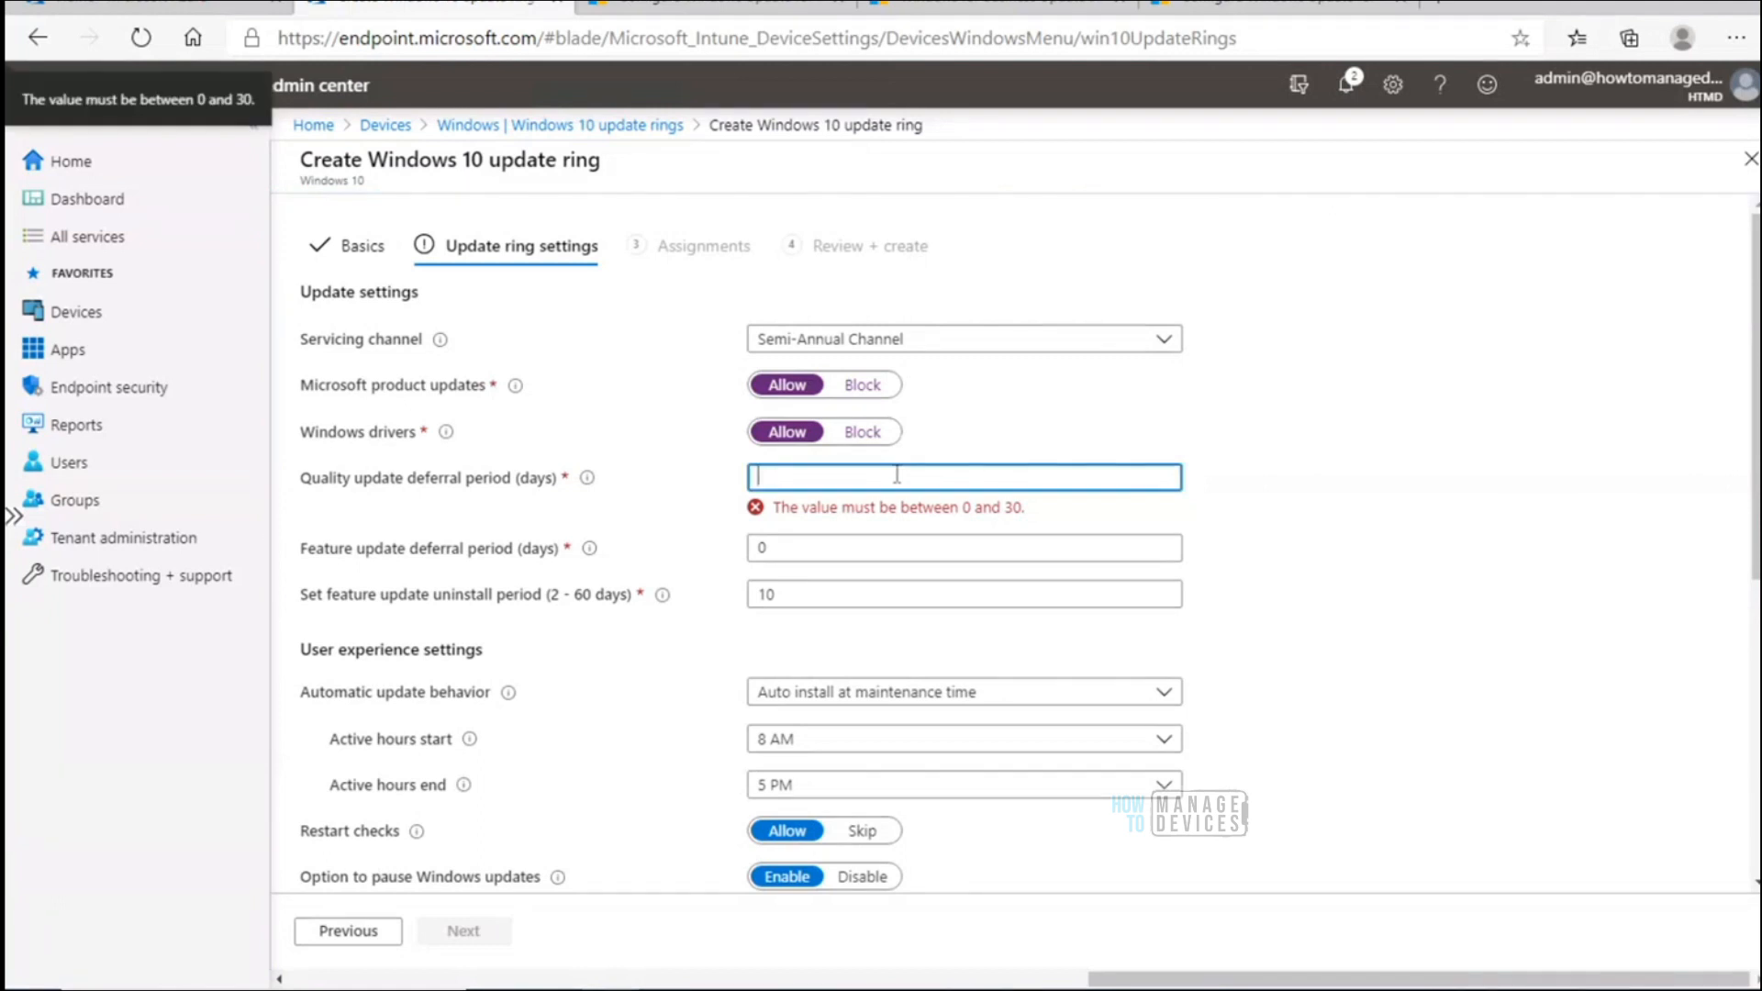
type("q")
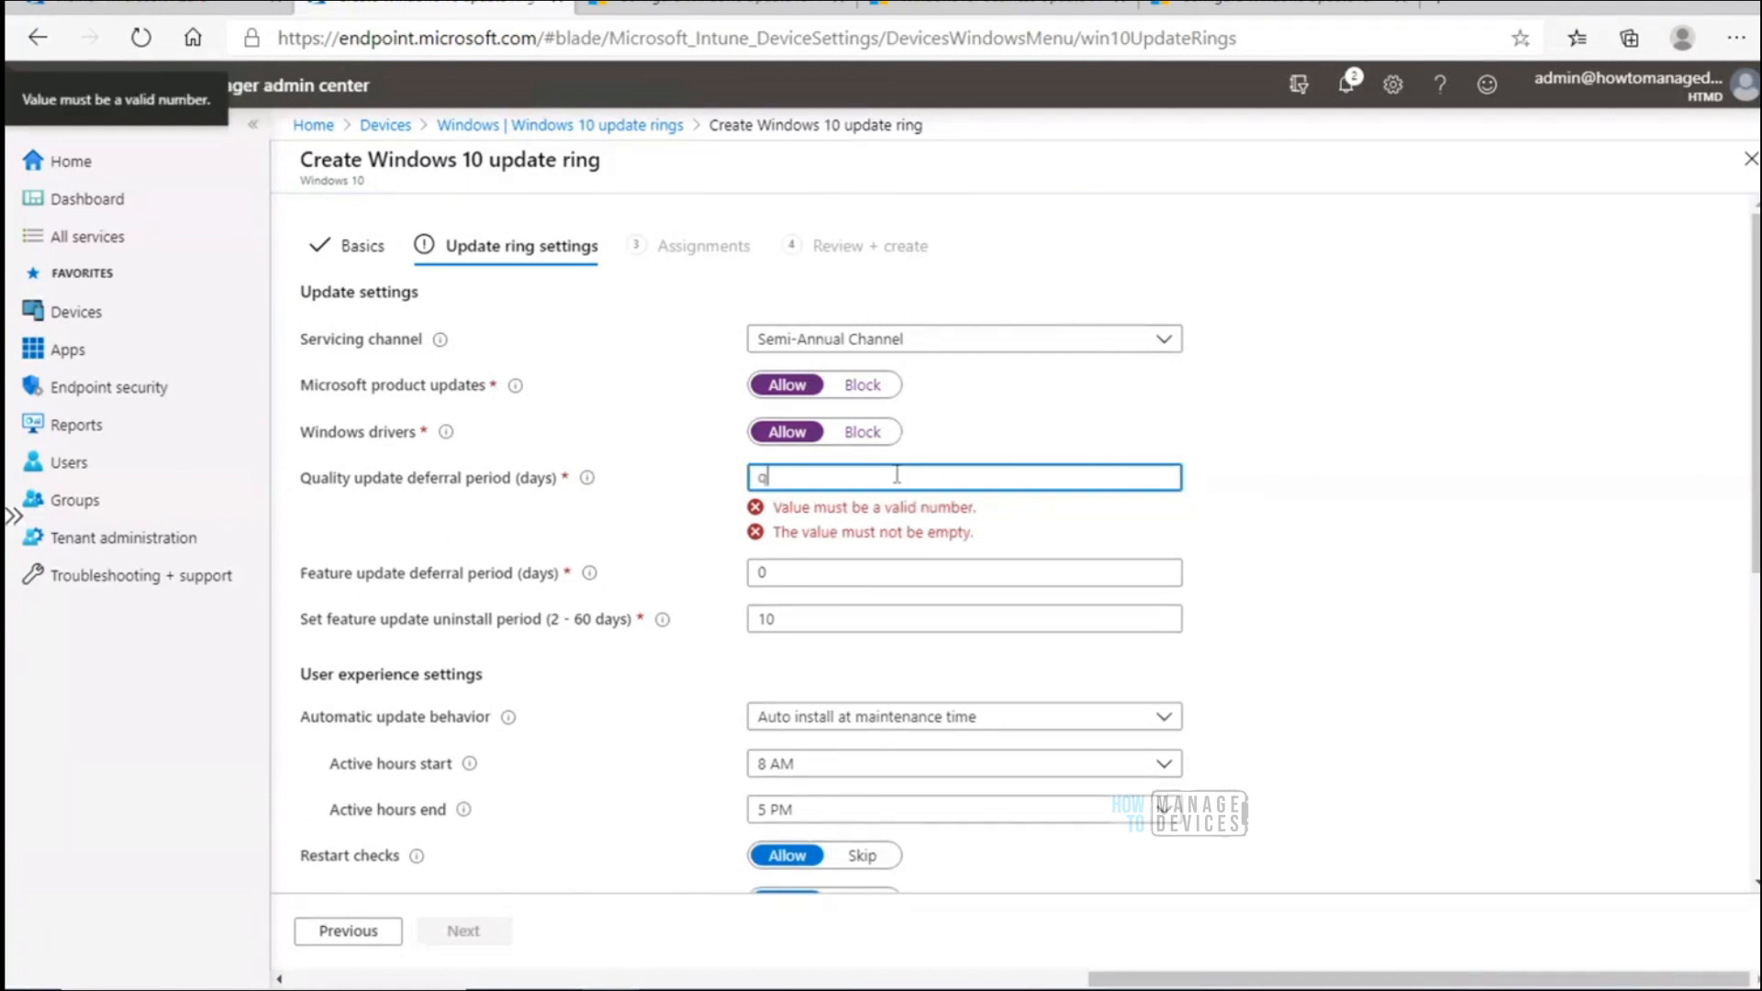
key("BackSpace")
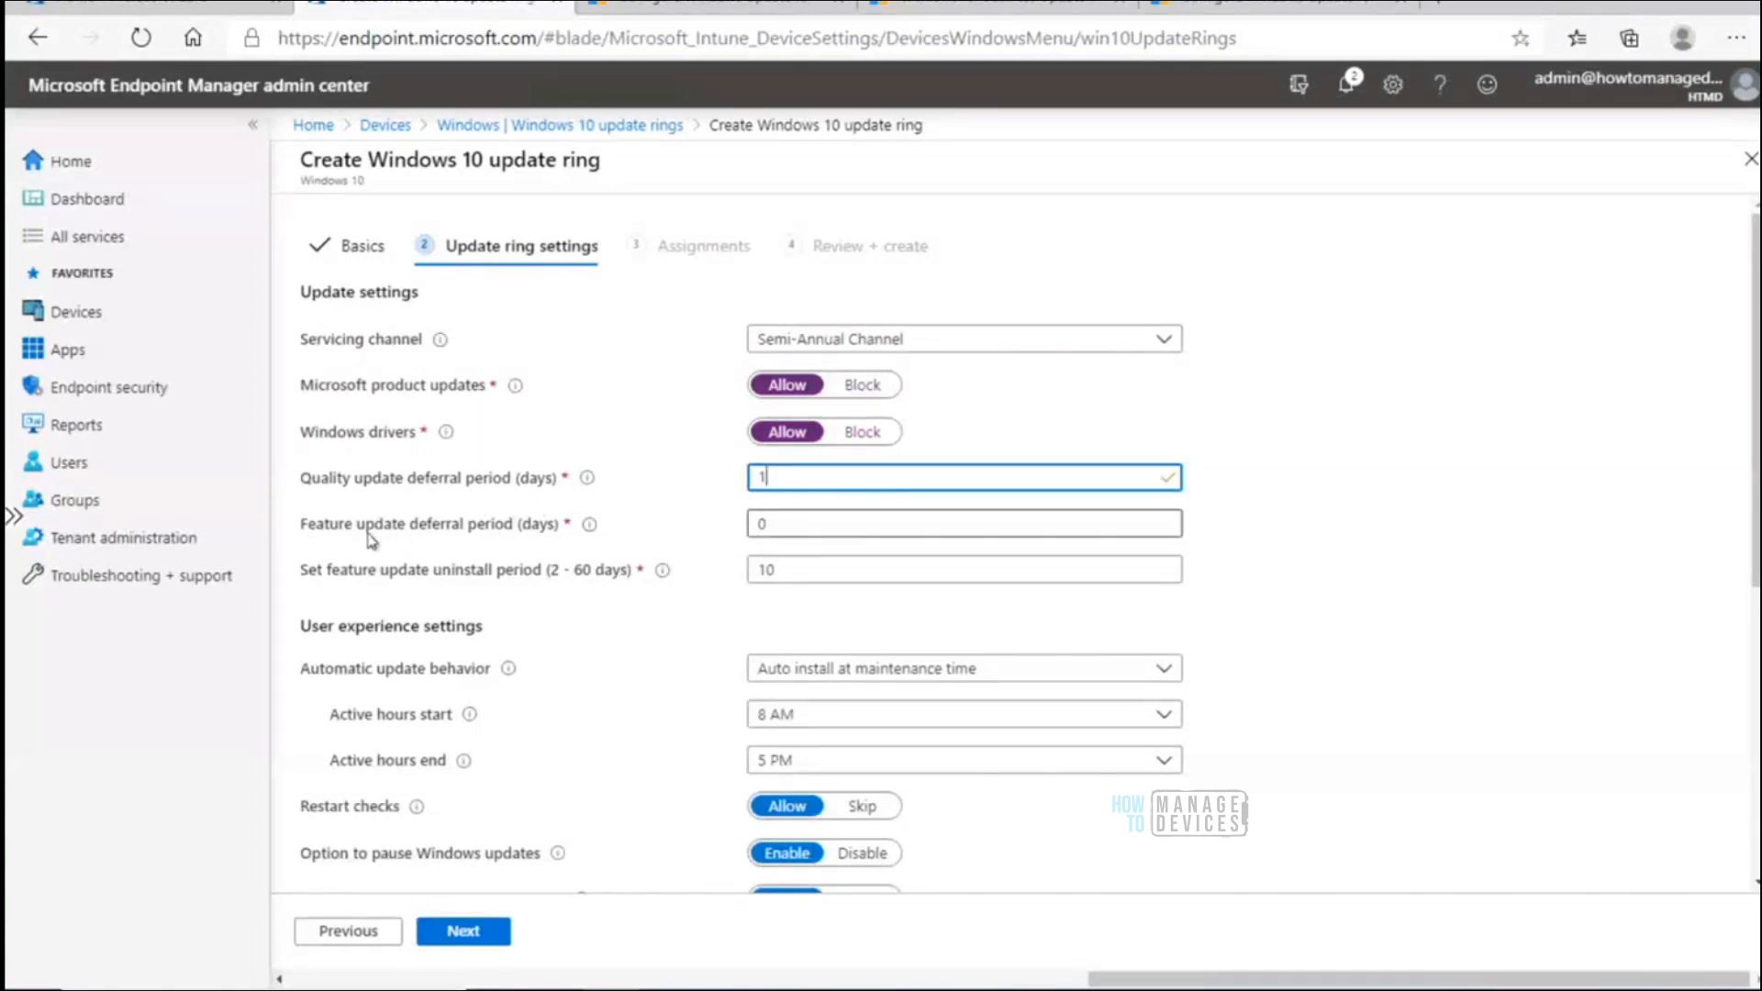
Try a feature update deferral period of 600 days and set it back to 0
mouse_move(590, 527)
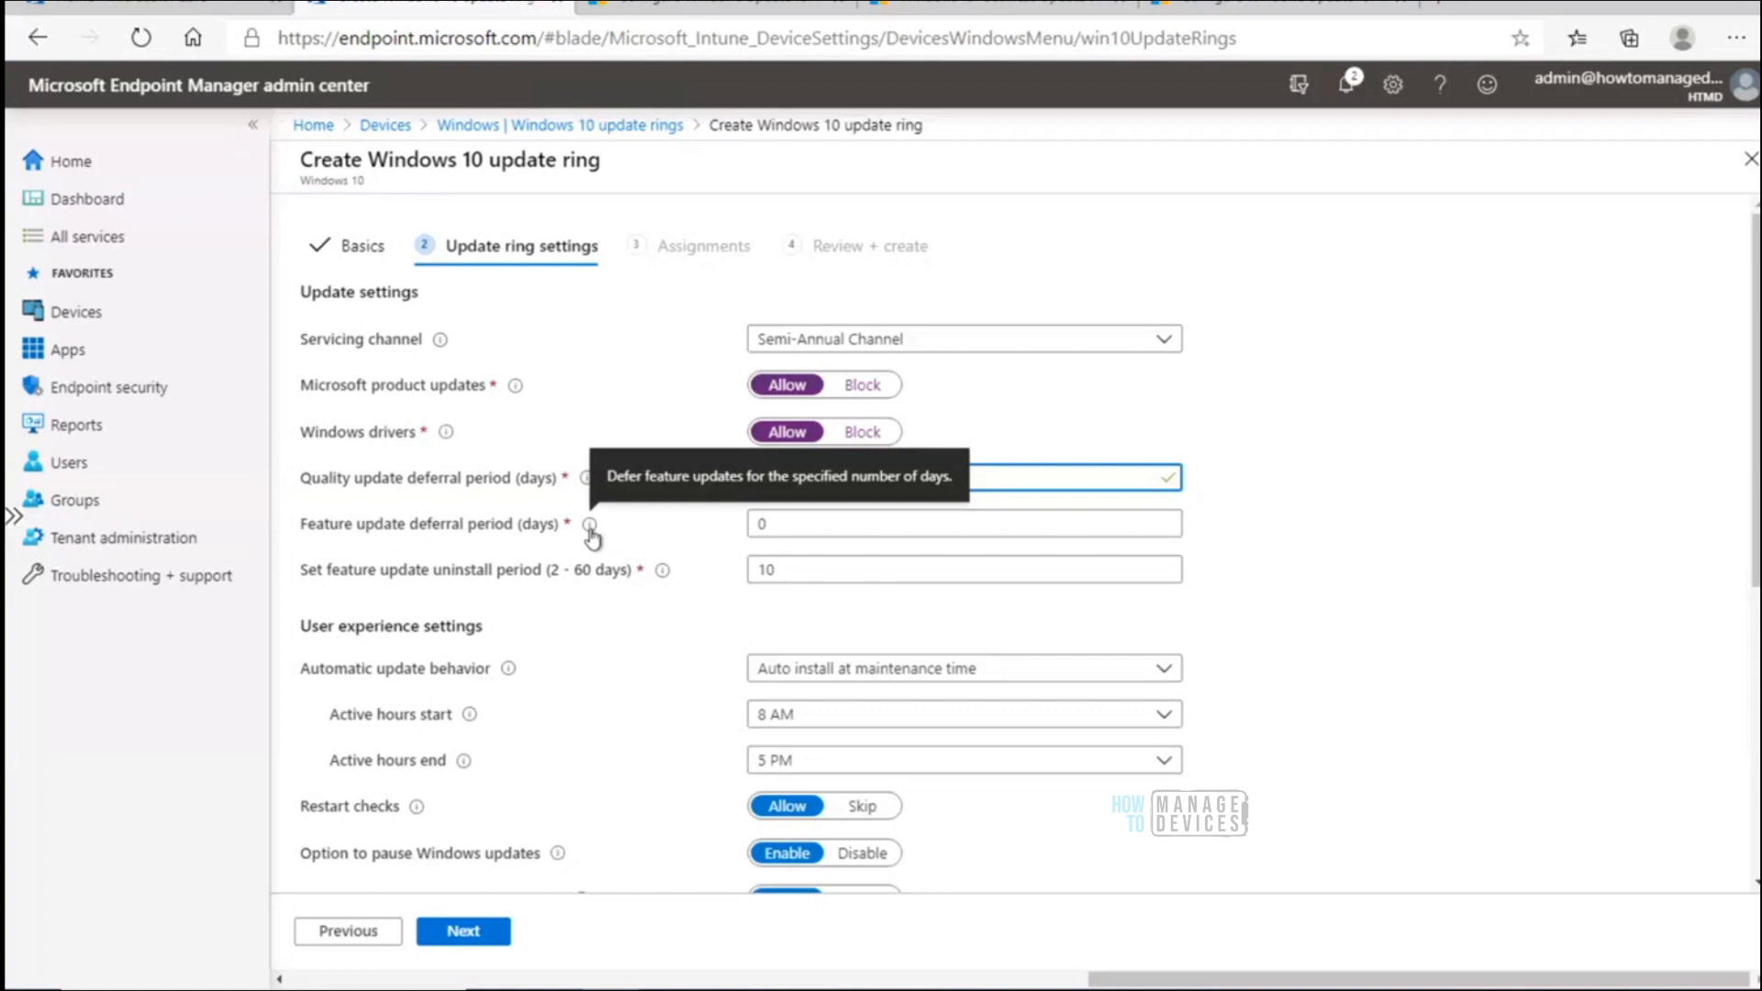
left_click(779, 524)
key("BackSpace")
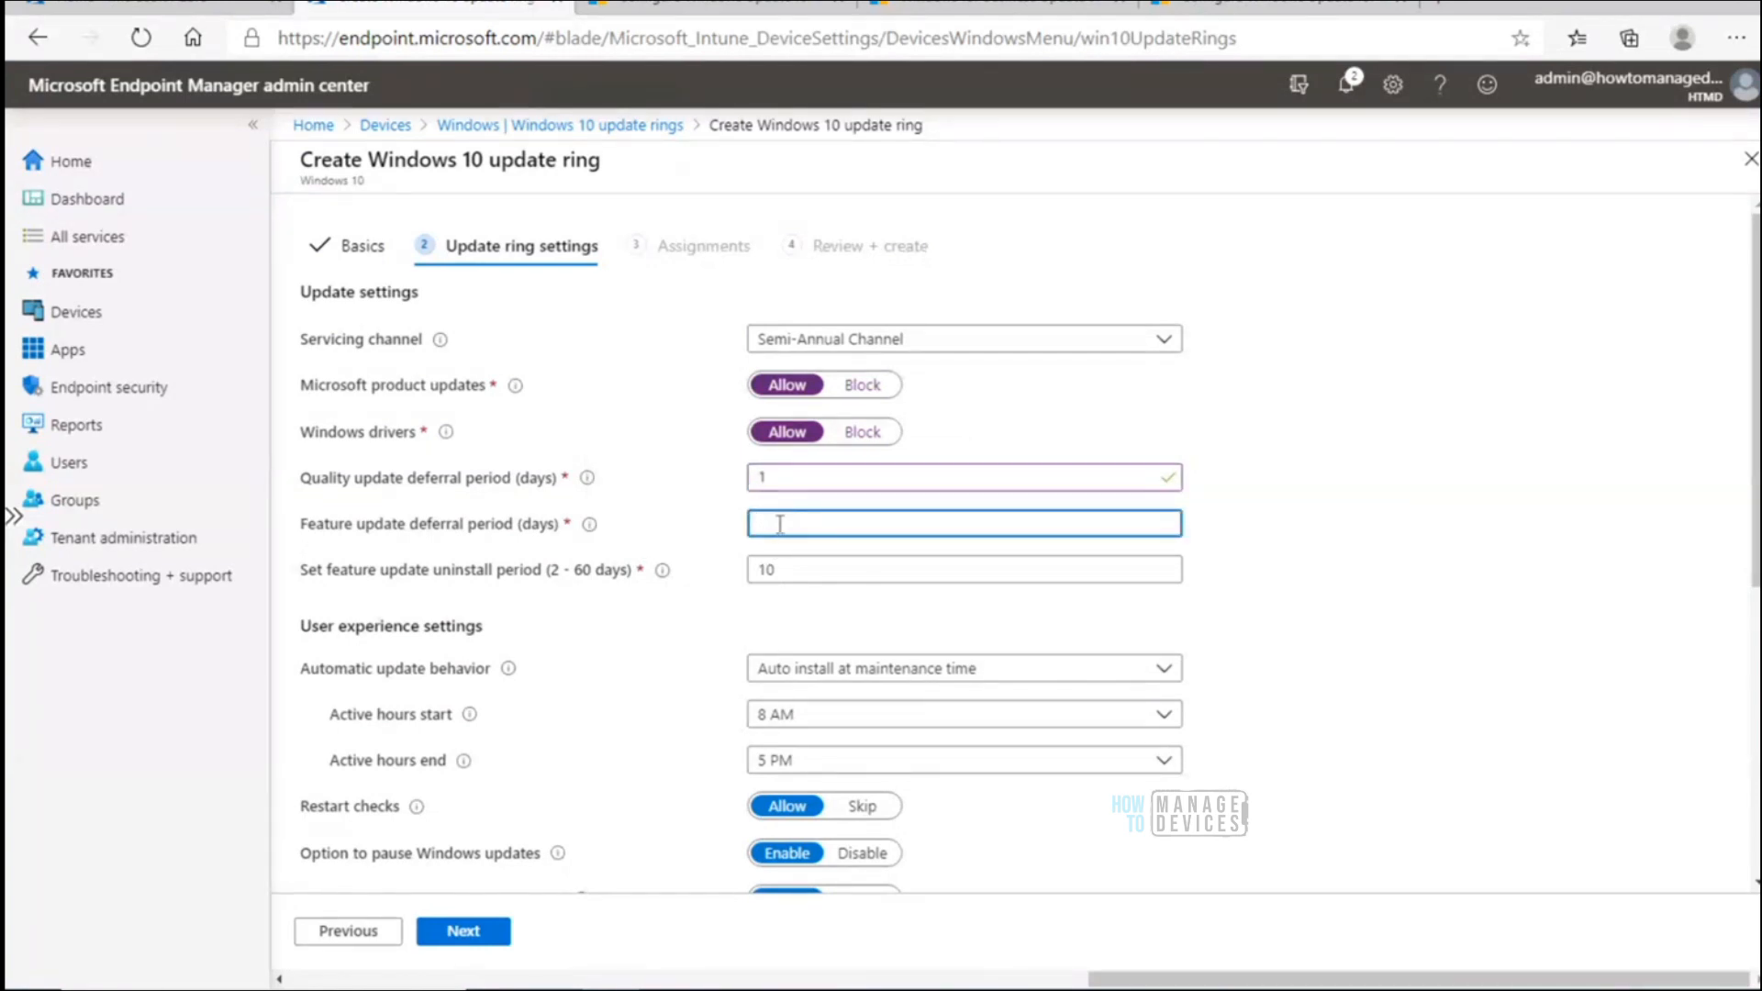
type("600")
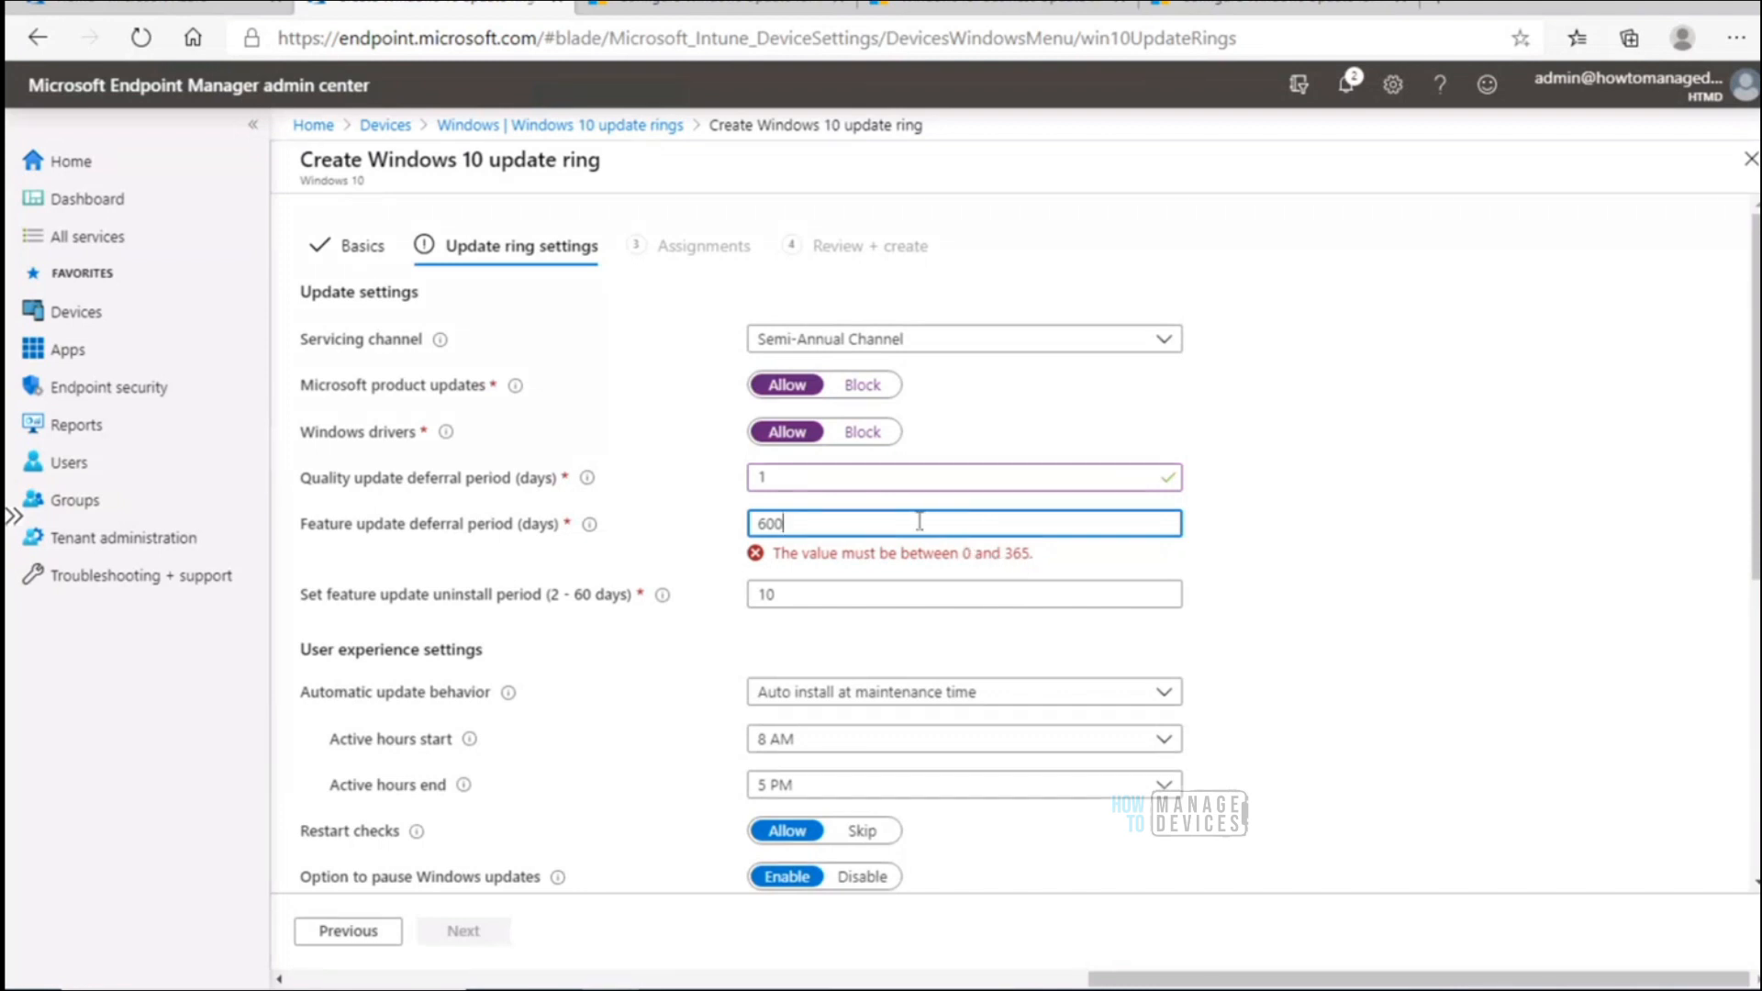
key("BackSpace")
key("BackSpace")
key("BackSpace")
type("0")
left_click(1261, 526)
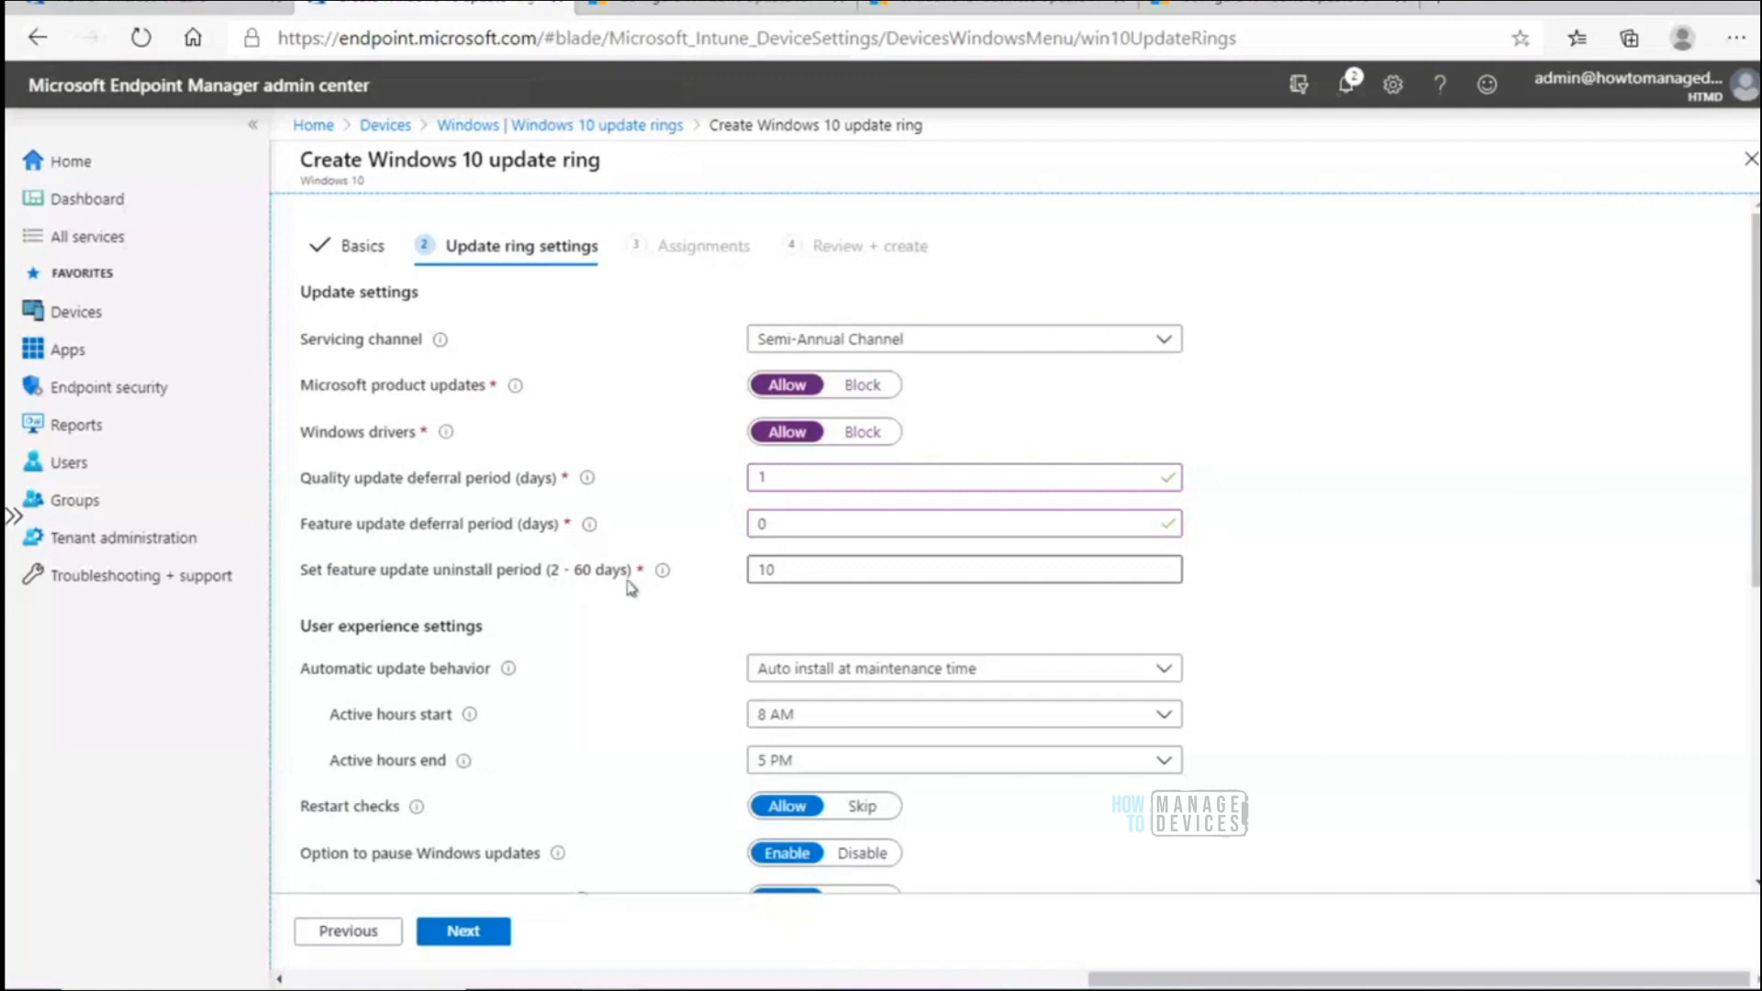
Examine the feature update uninstall period and highlight the Update settings and User experience settings headings
mouse_move(662, 574)
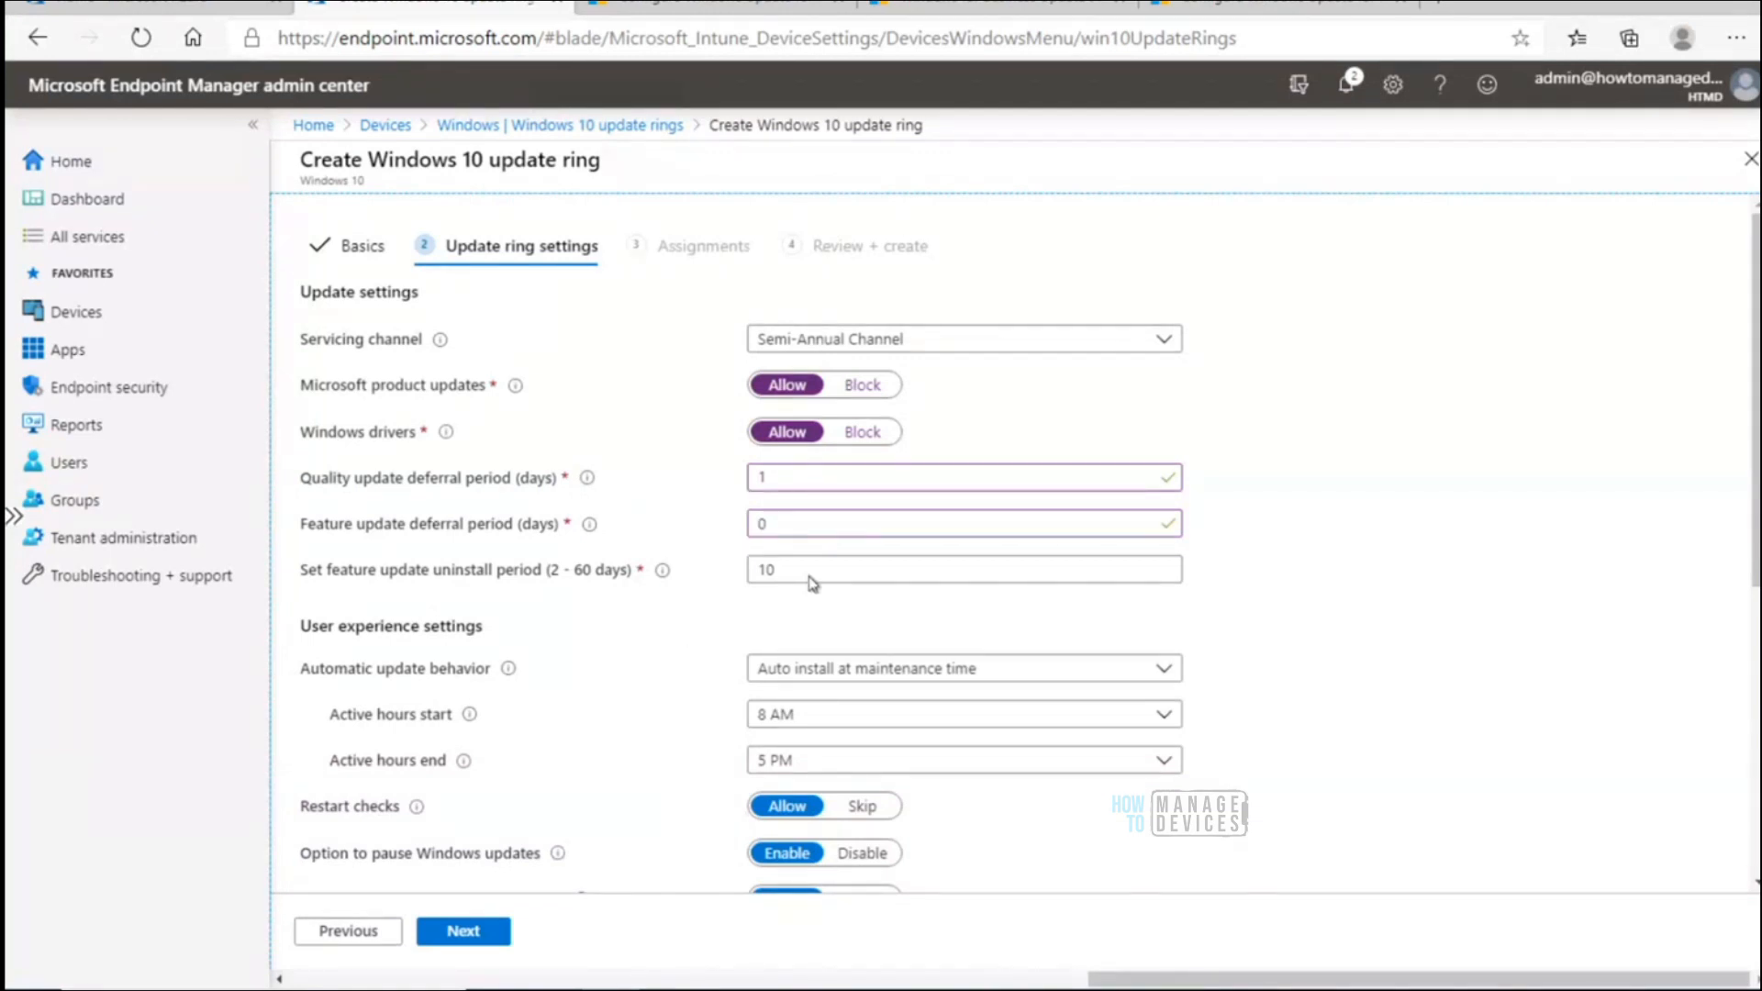
left_click_drag(811, 569, 746, 572)
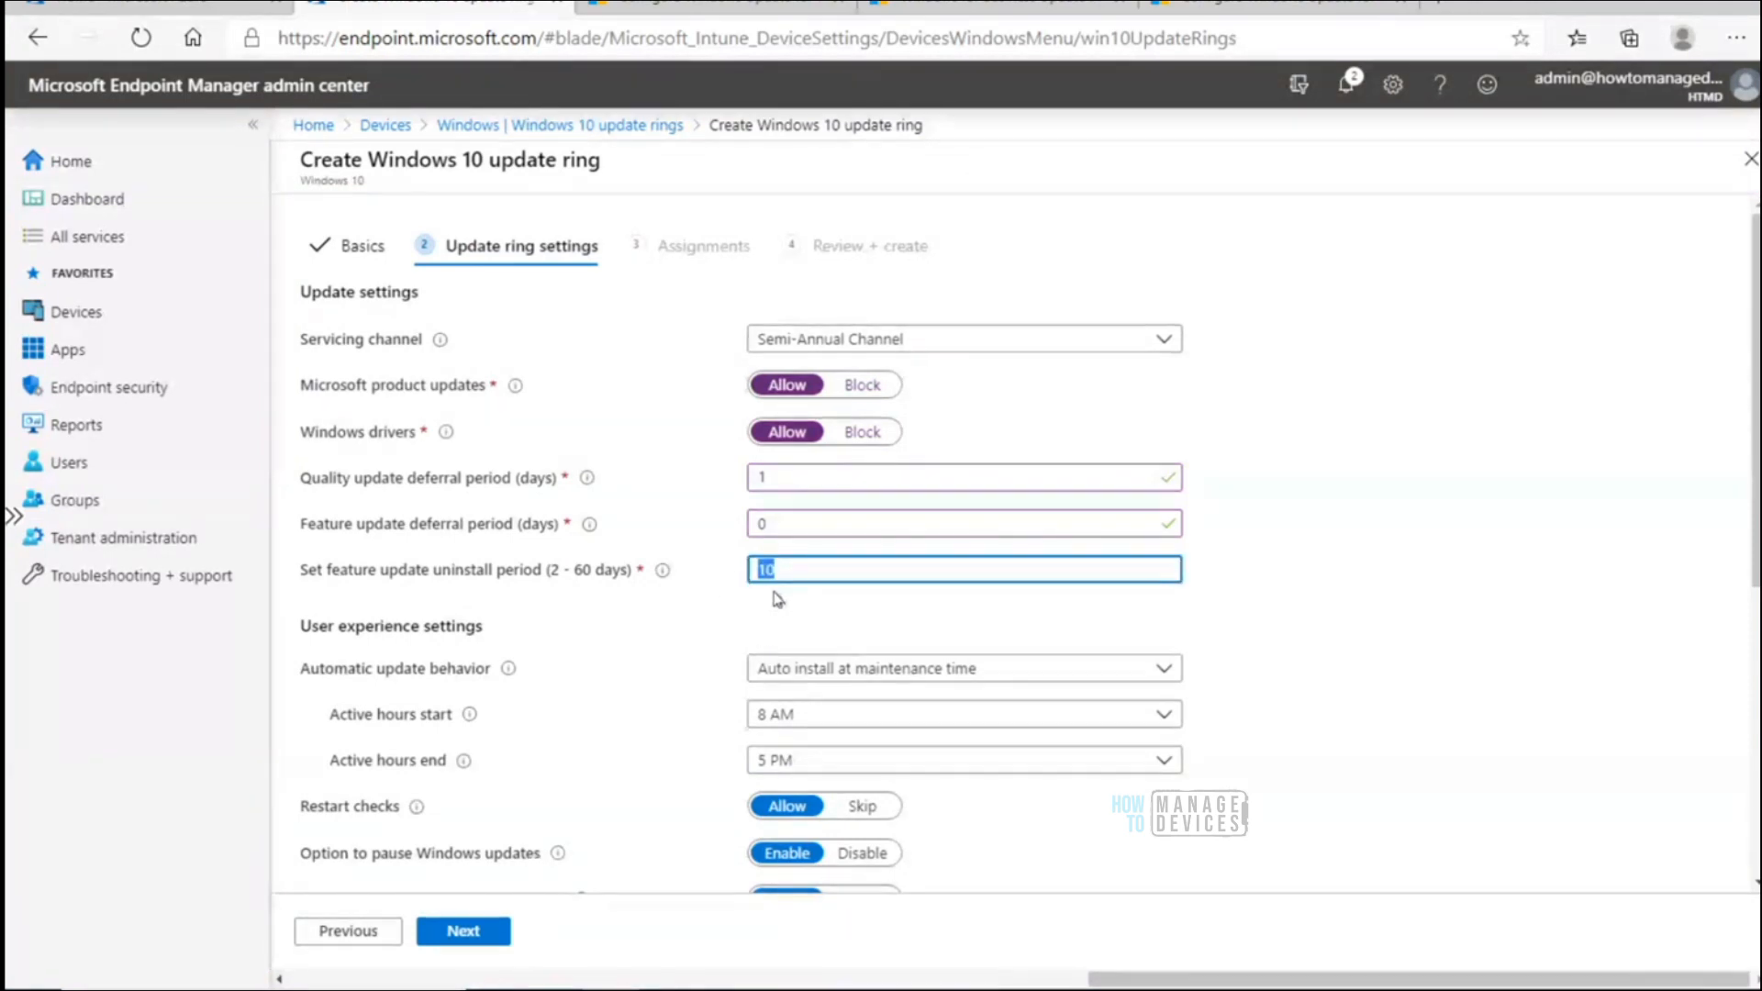
left_click(810, 569)
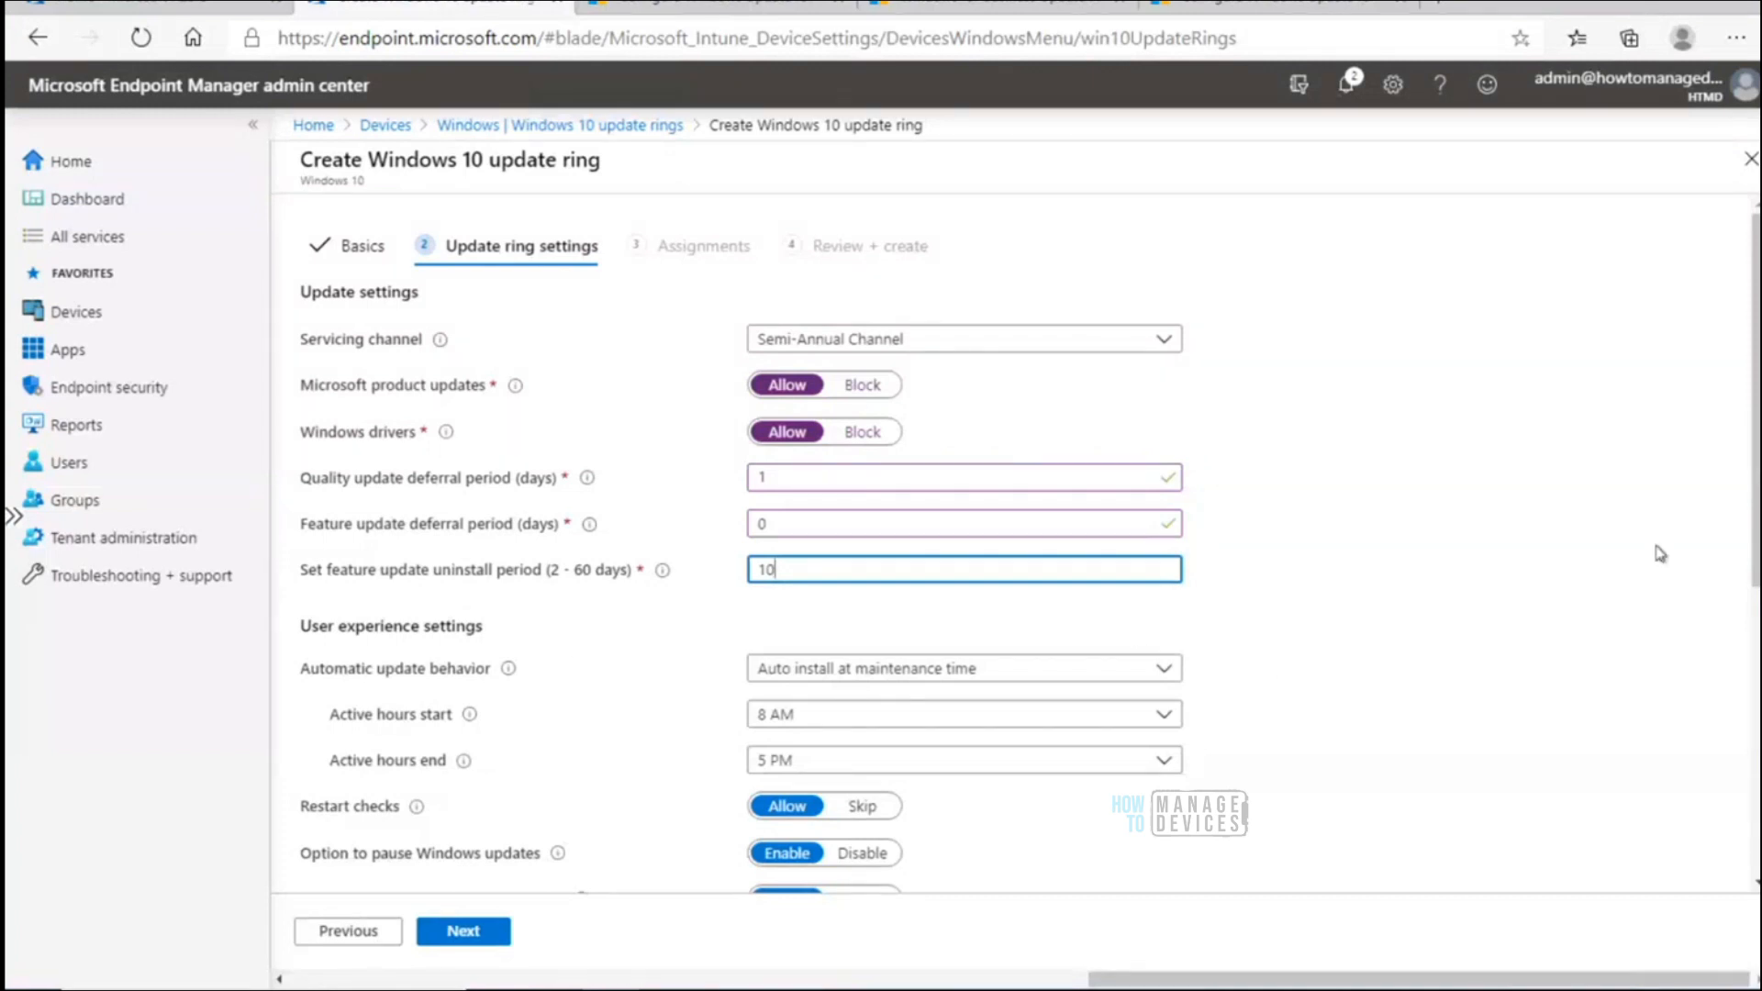
scroll(1739, 527, "down", 2)
scroll(842, 492, "down", 1)
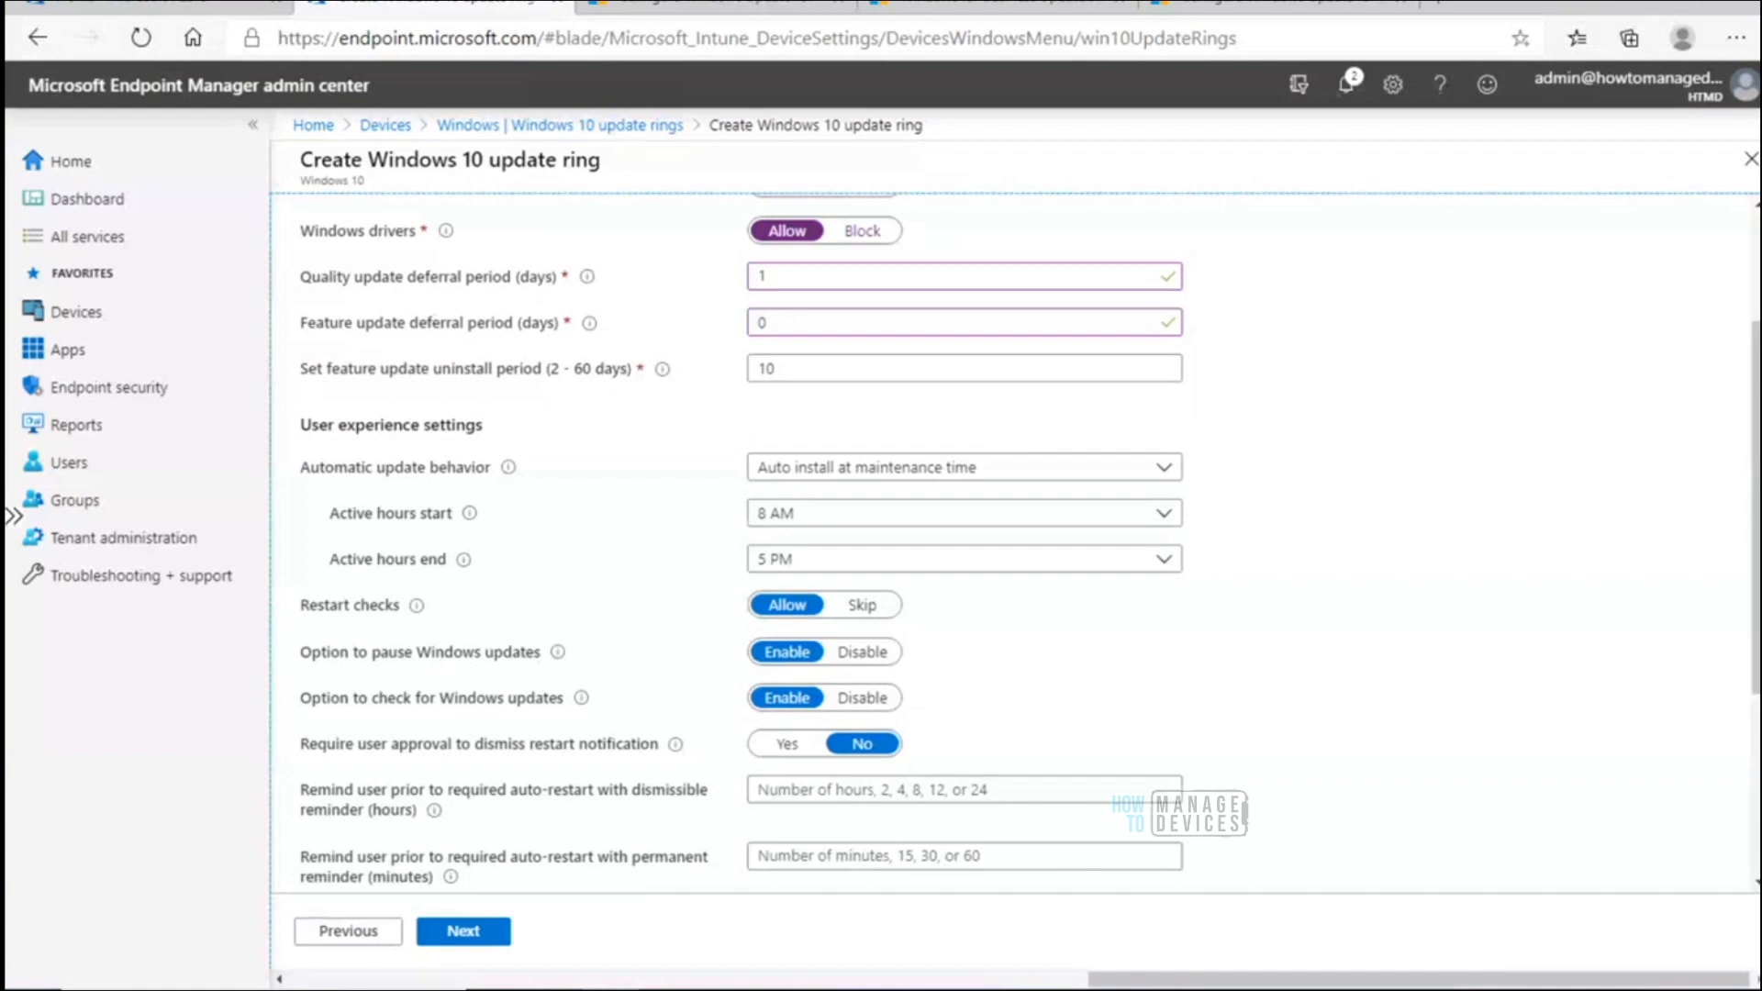
scroll(1014, 542, "up", 3)
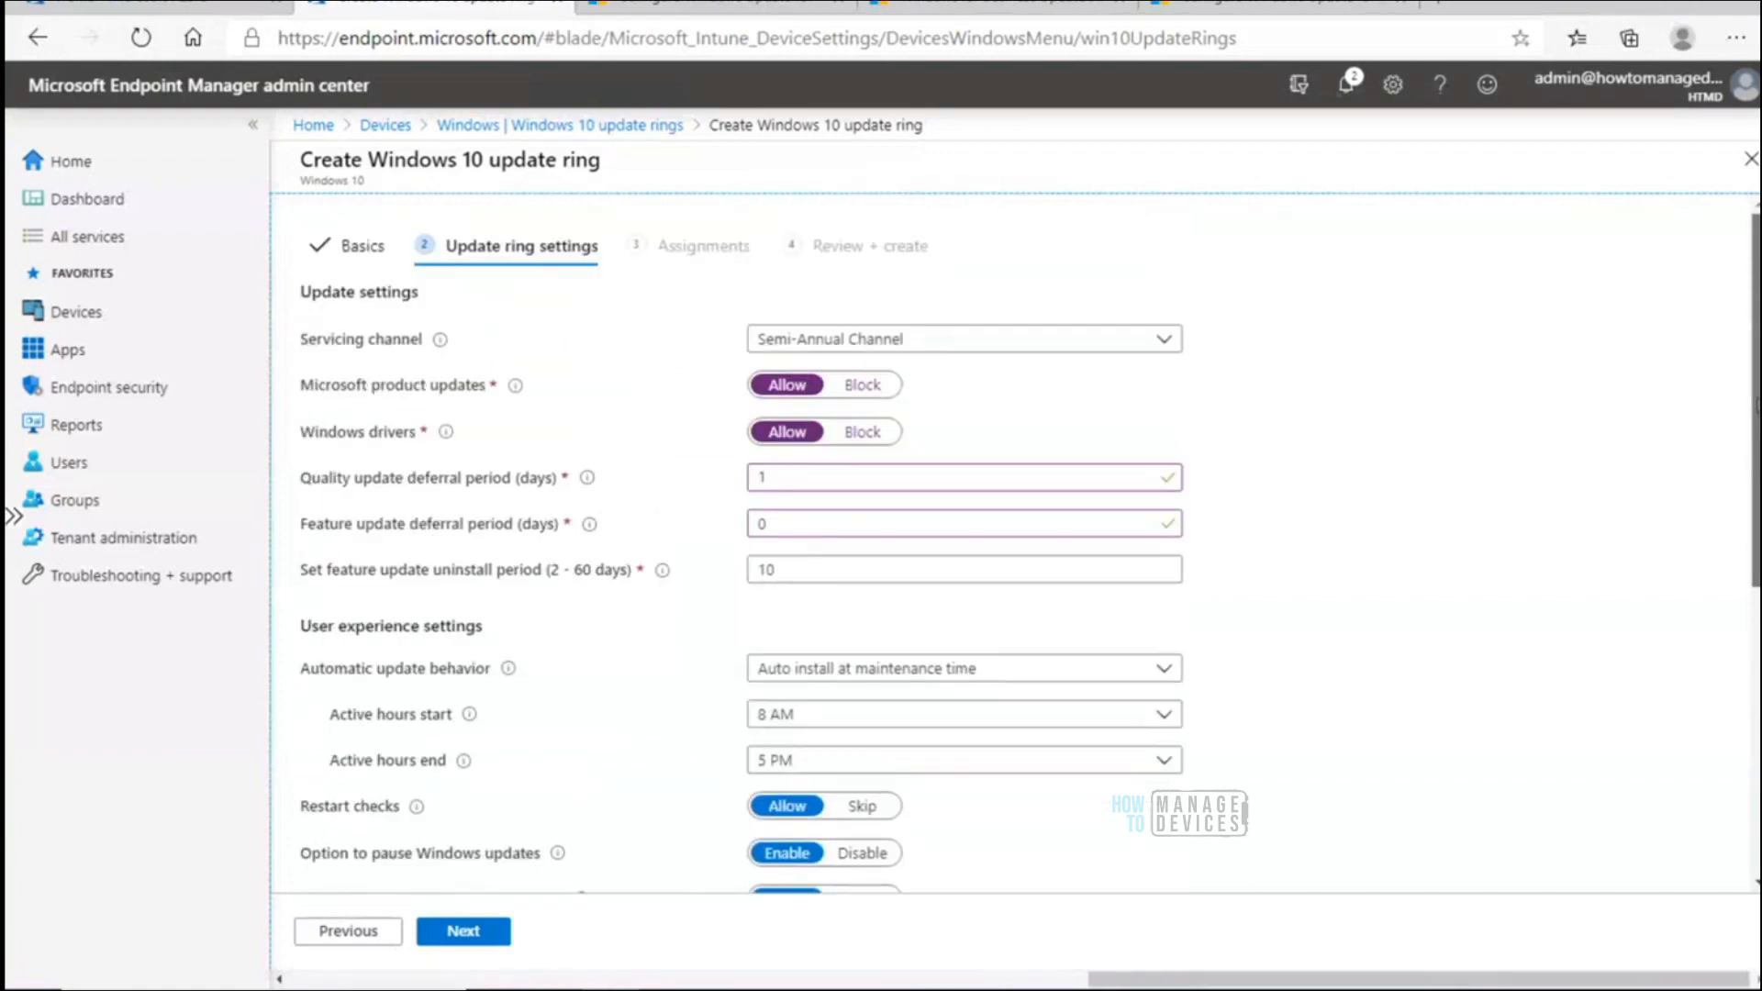
left_click_drag(304, 292, 445, 297)
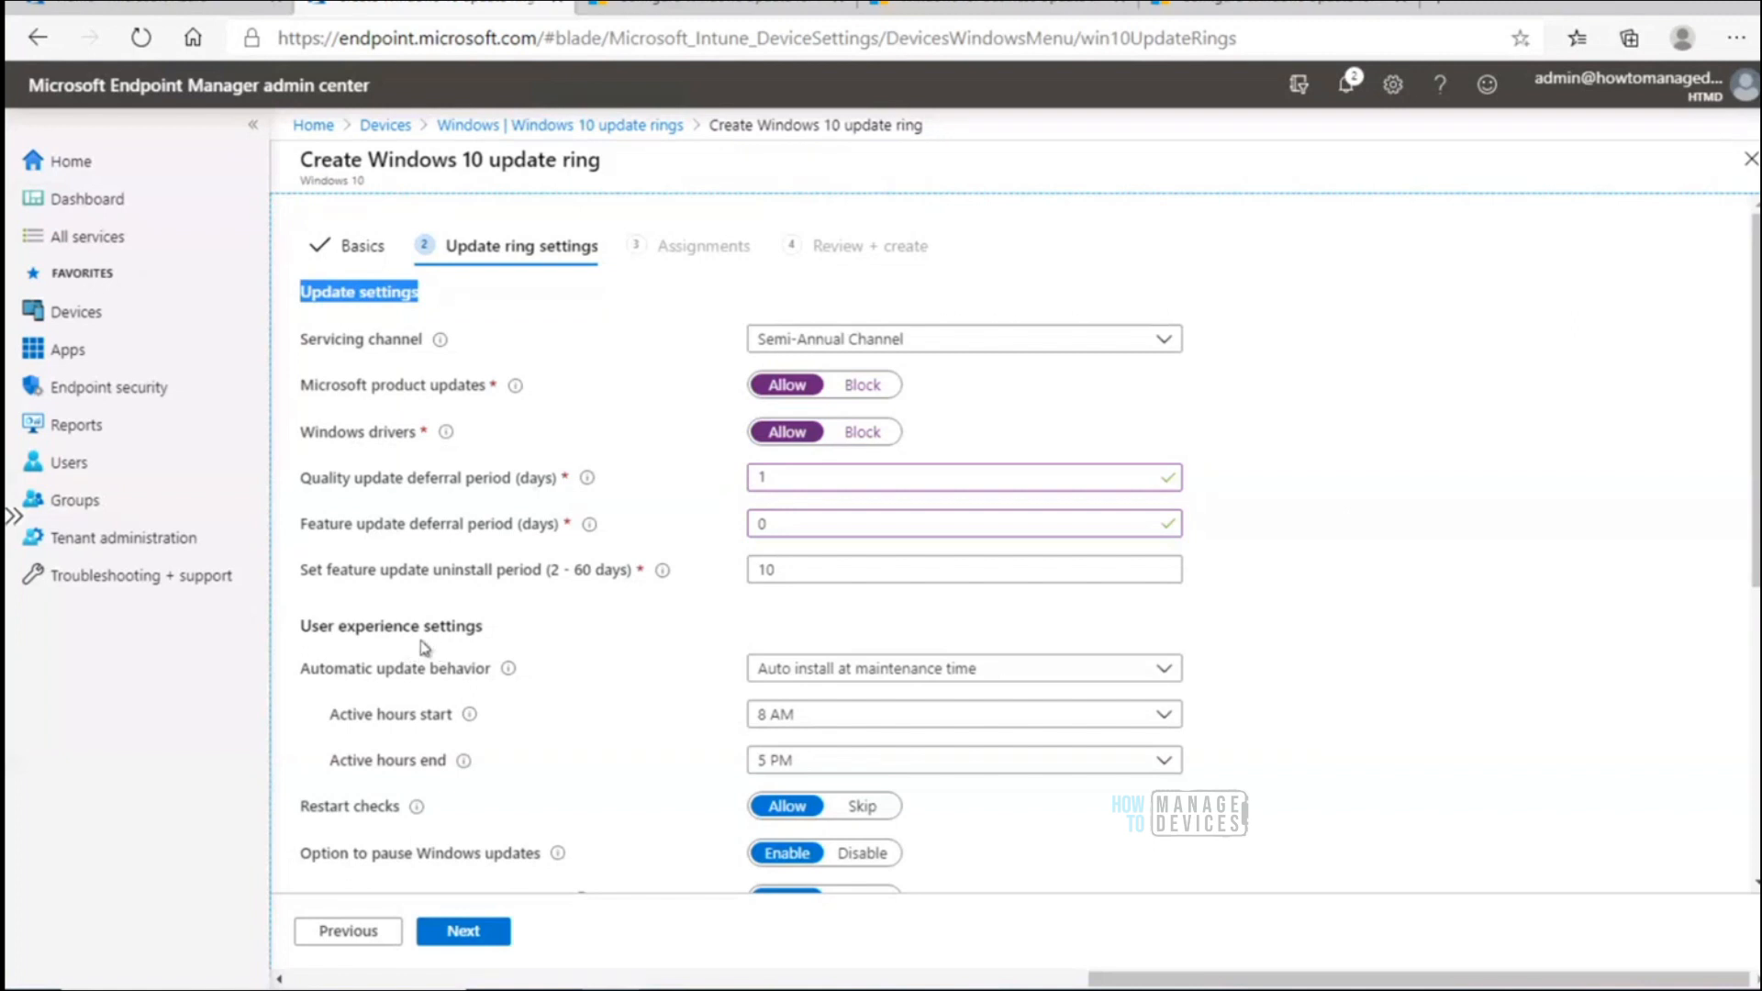
double_click(307, 627)
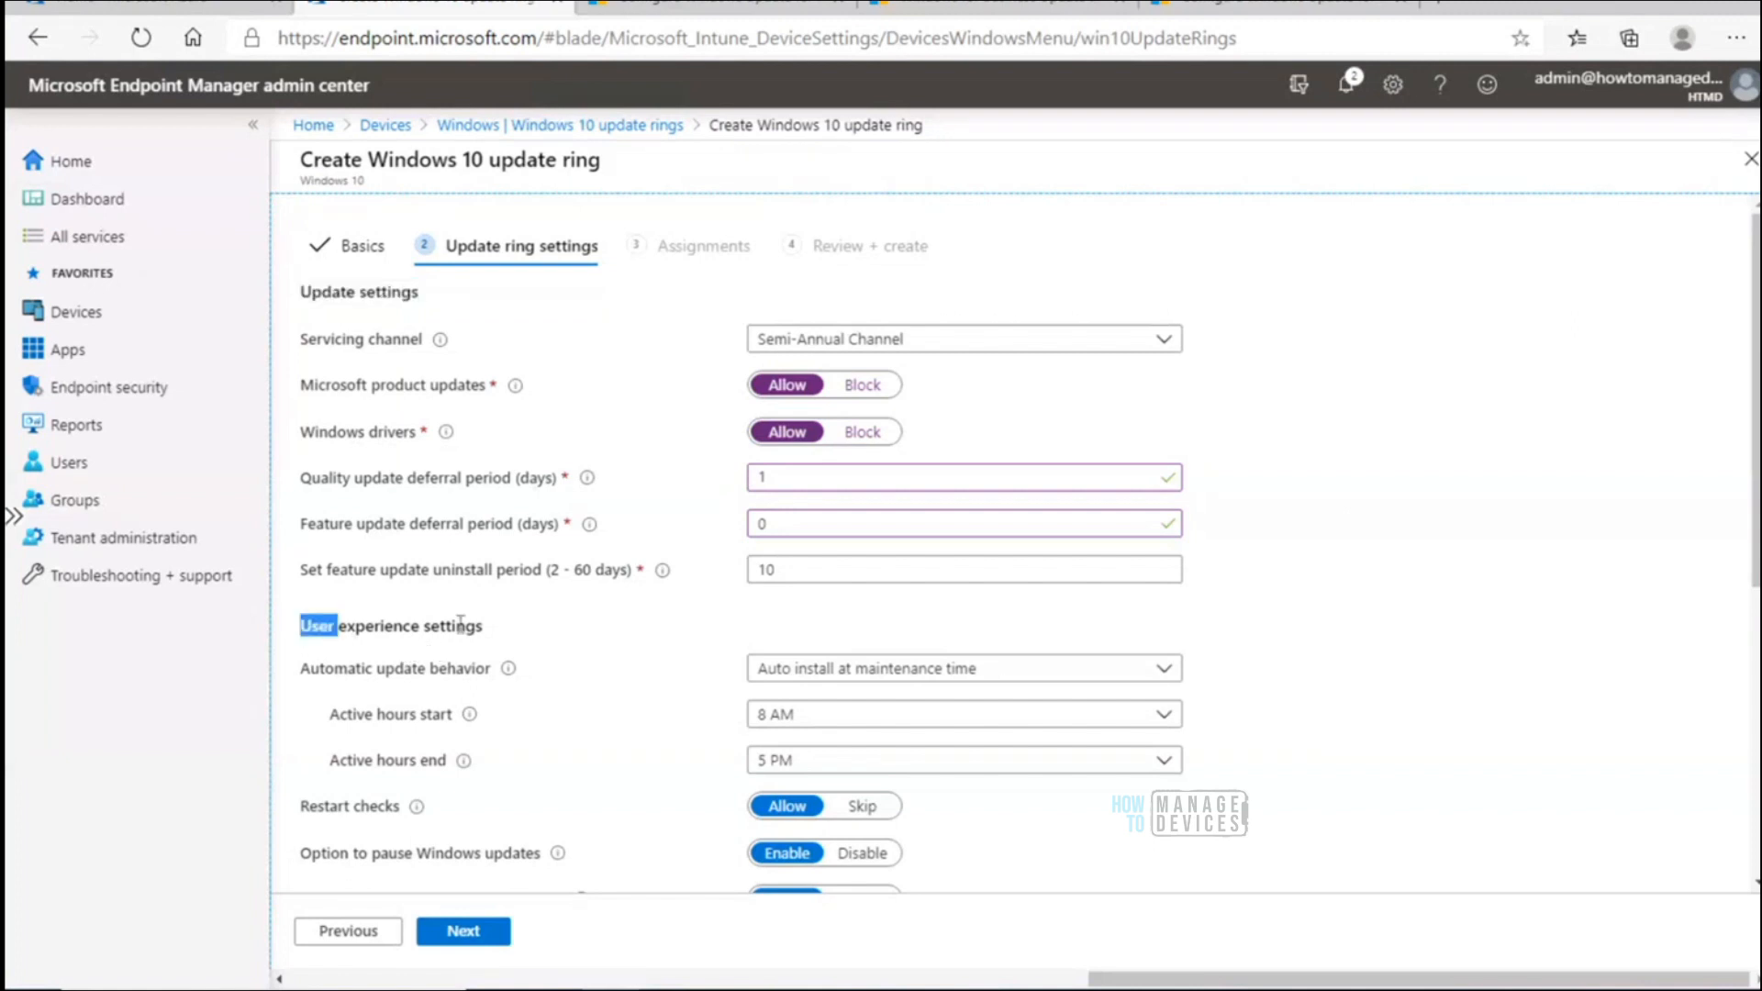
left_click_drag(461, 625, 505, 625)
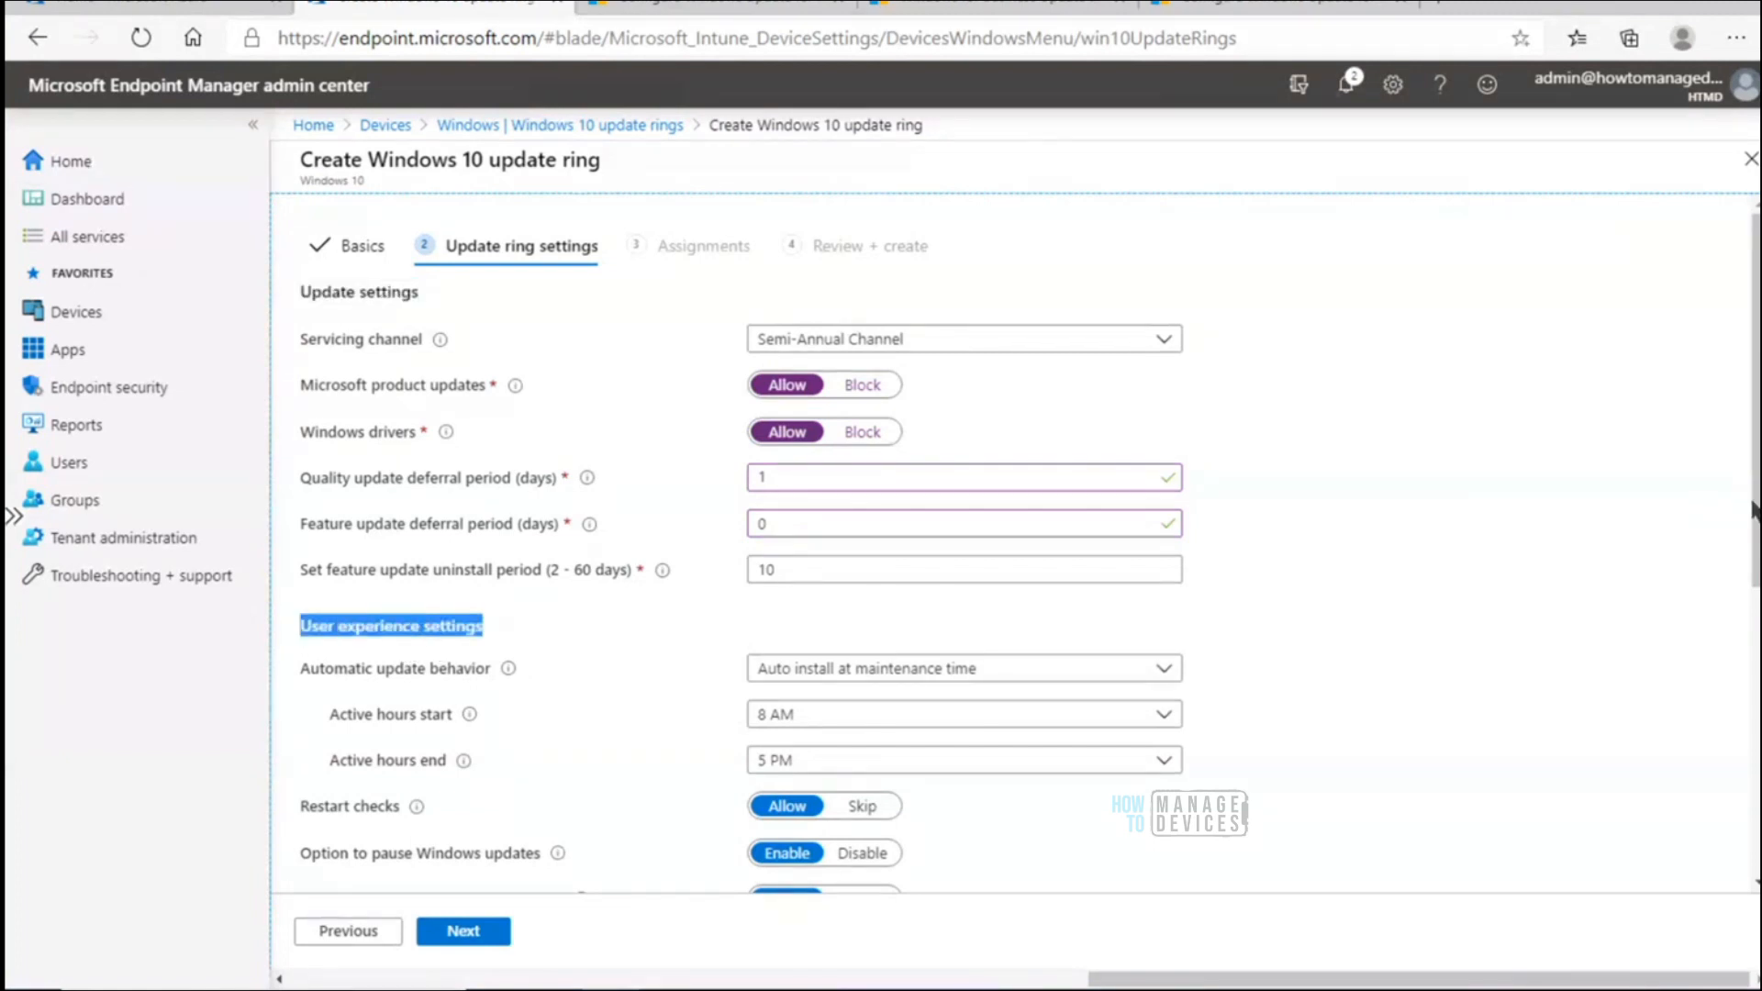
Set the automatic update behavior to "Auto install and restart at a scheduled time"
scroll(1753, 509, "down", 2)
scroll(1753, 510, "down", 1)
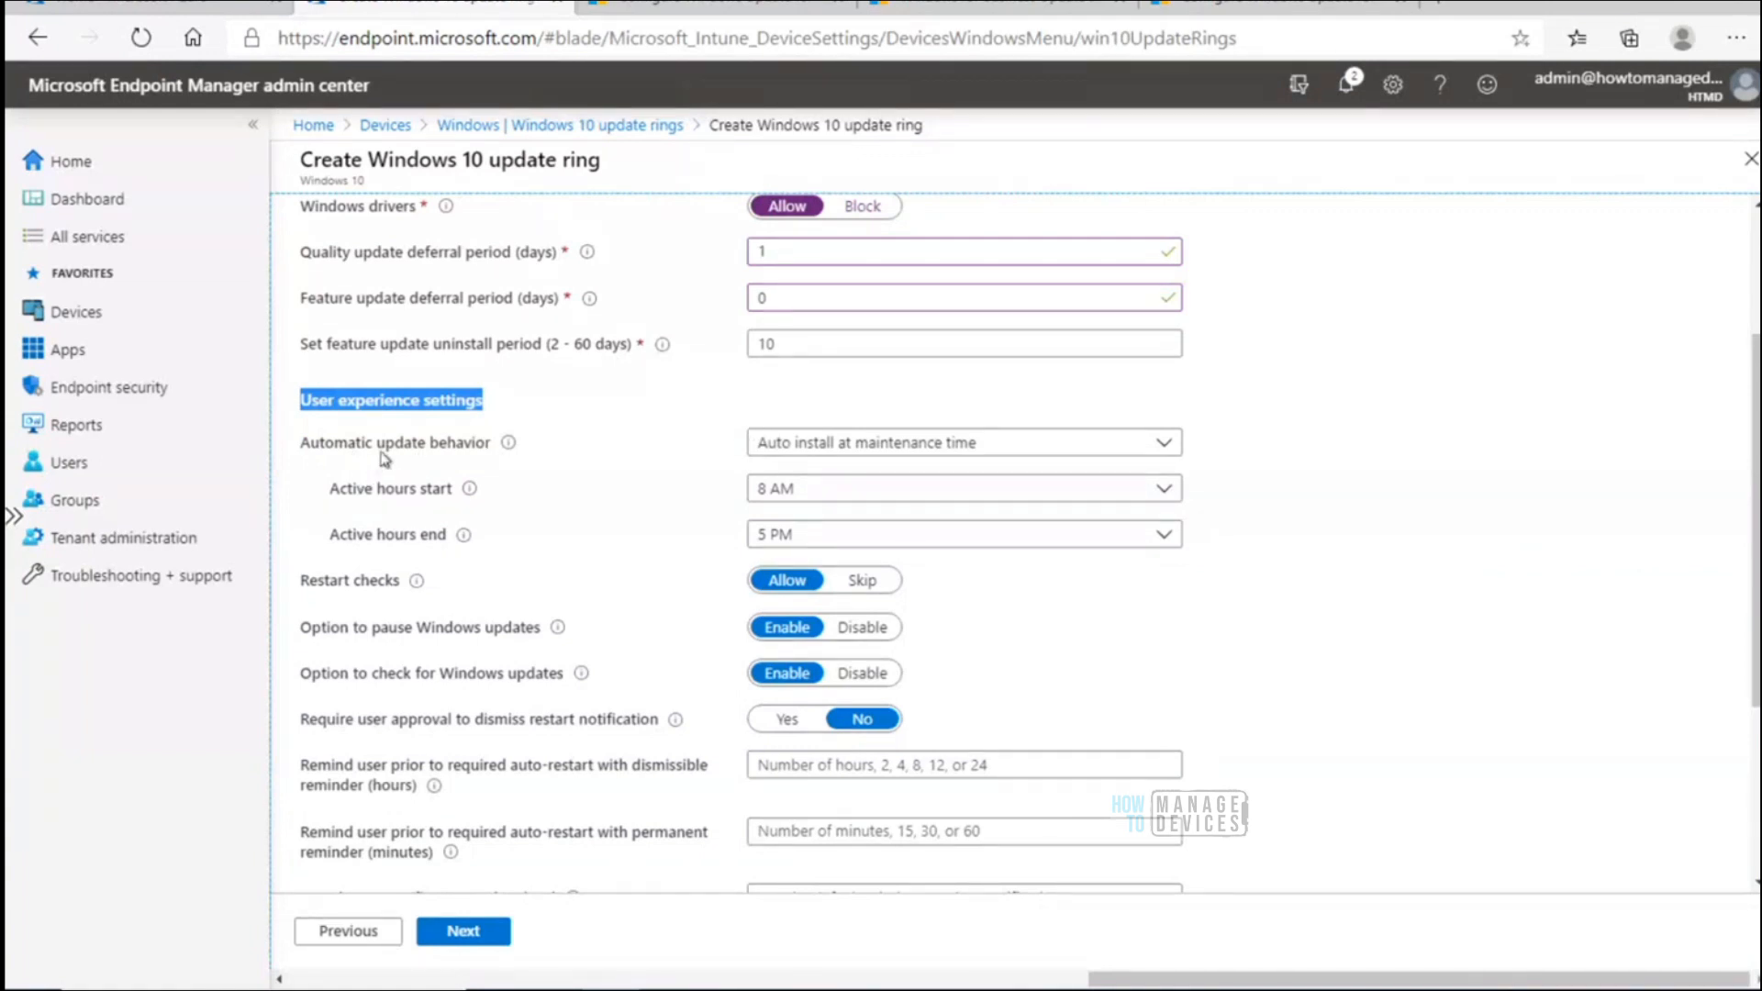
mouse_move(509, 444)
left_click(794, 450)
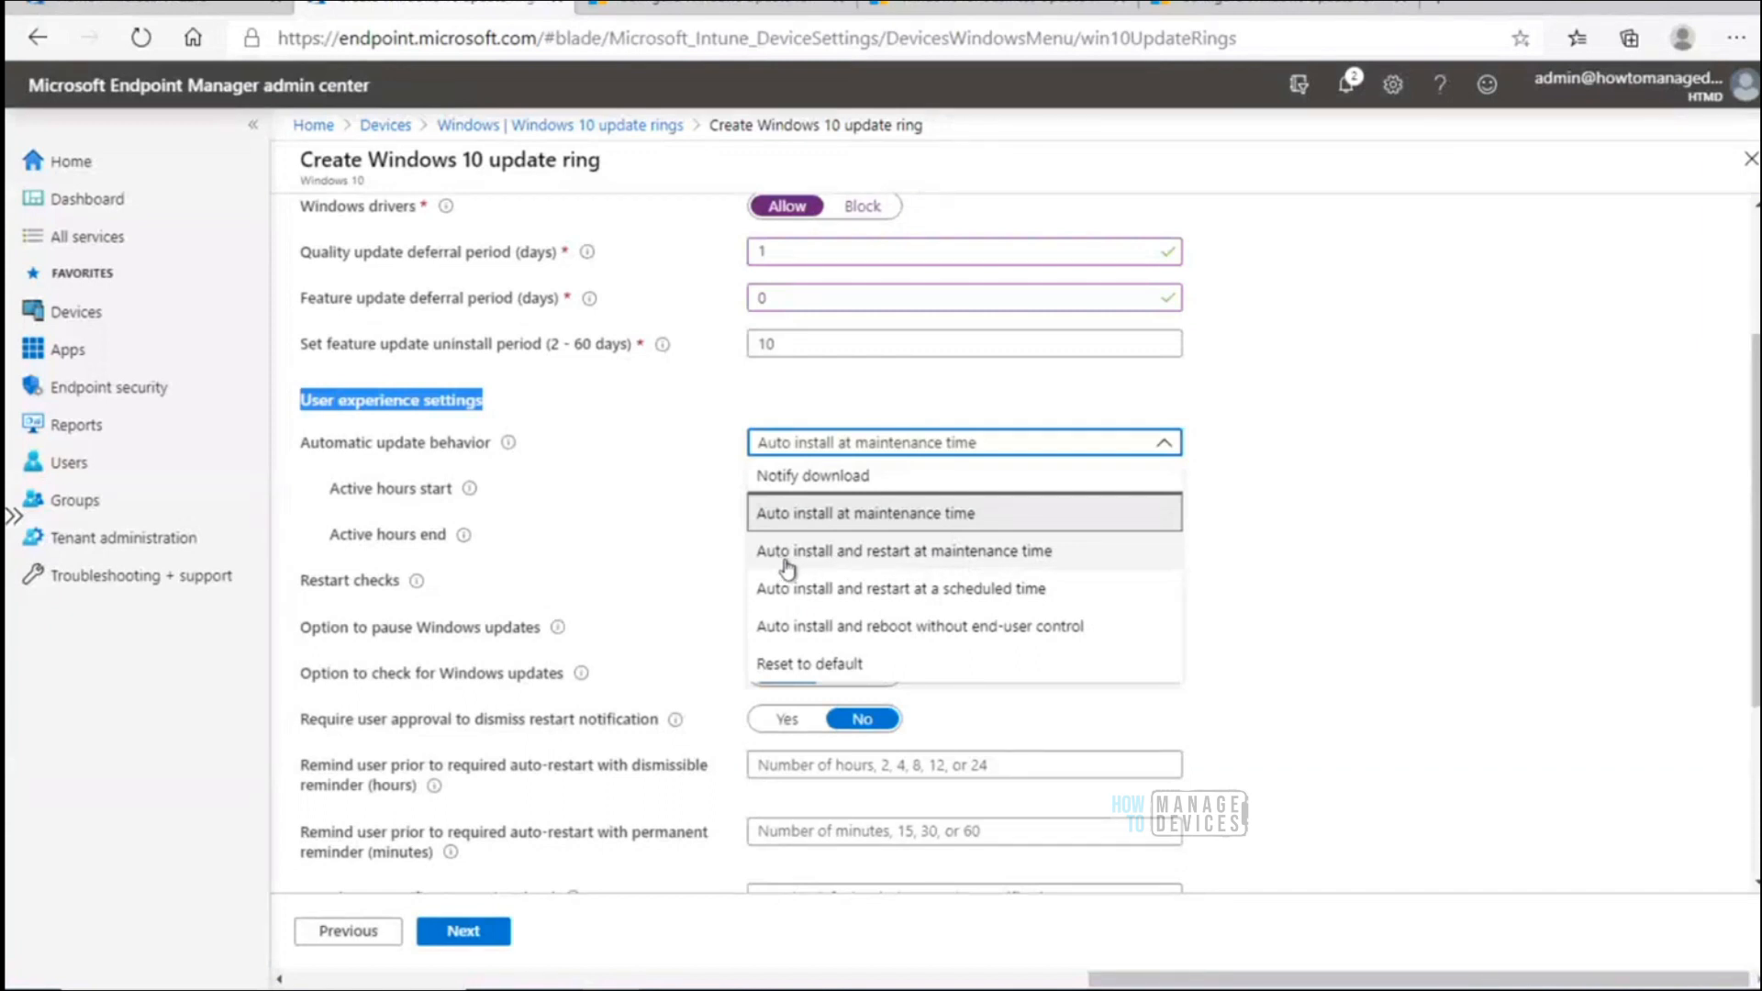
left_click(946, 561)
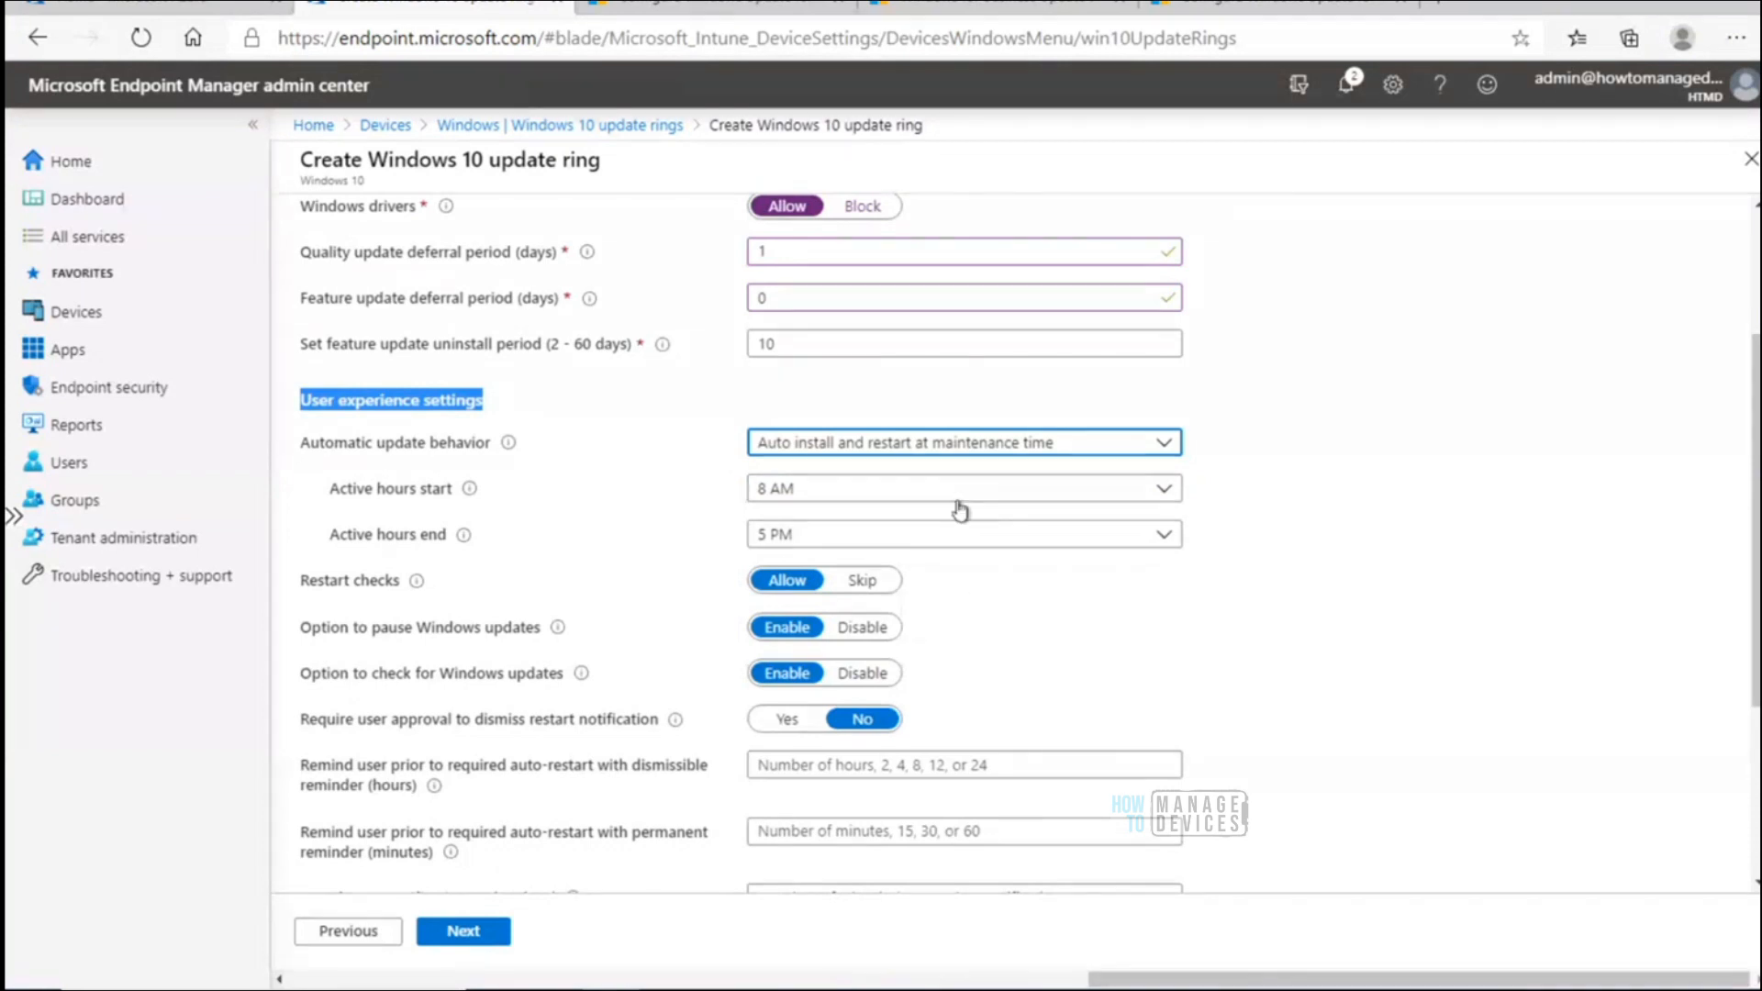
left_click(1053, 448)
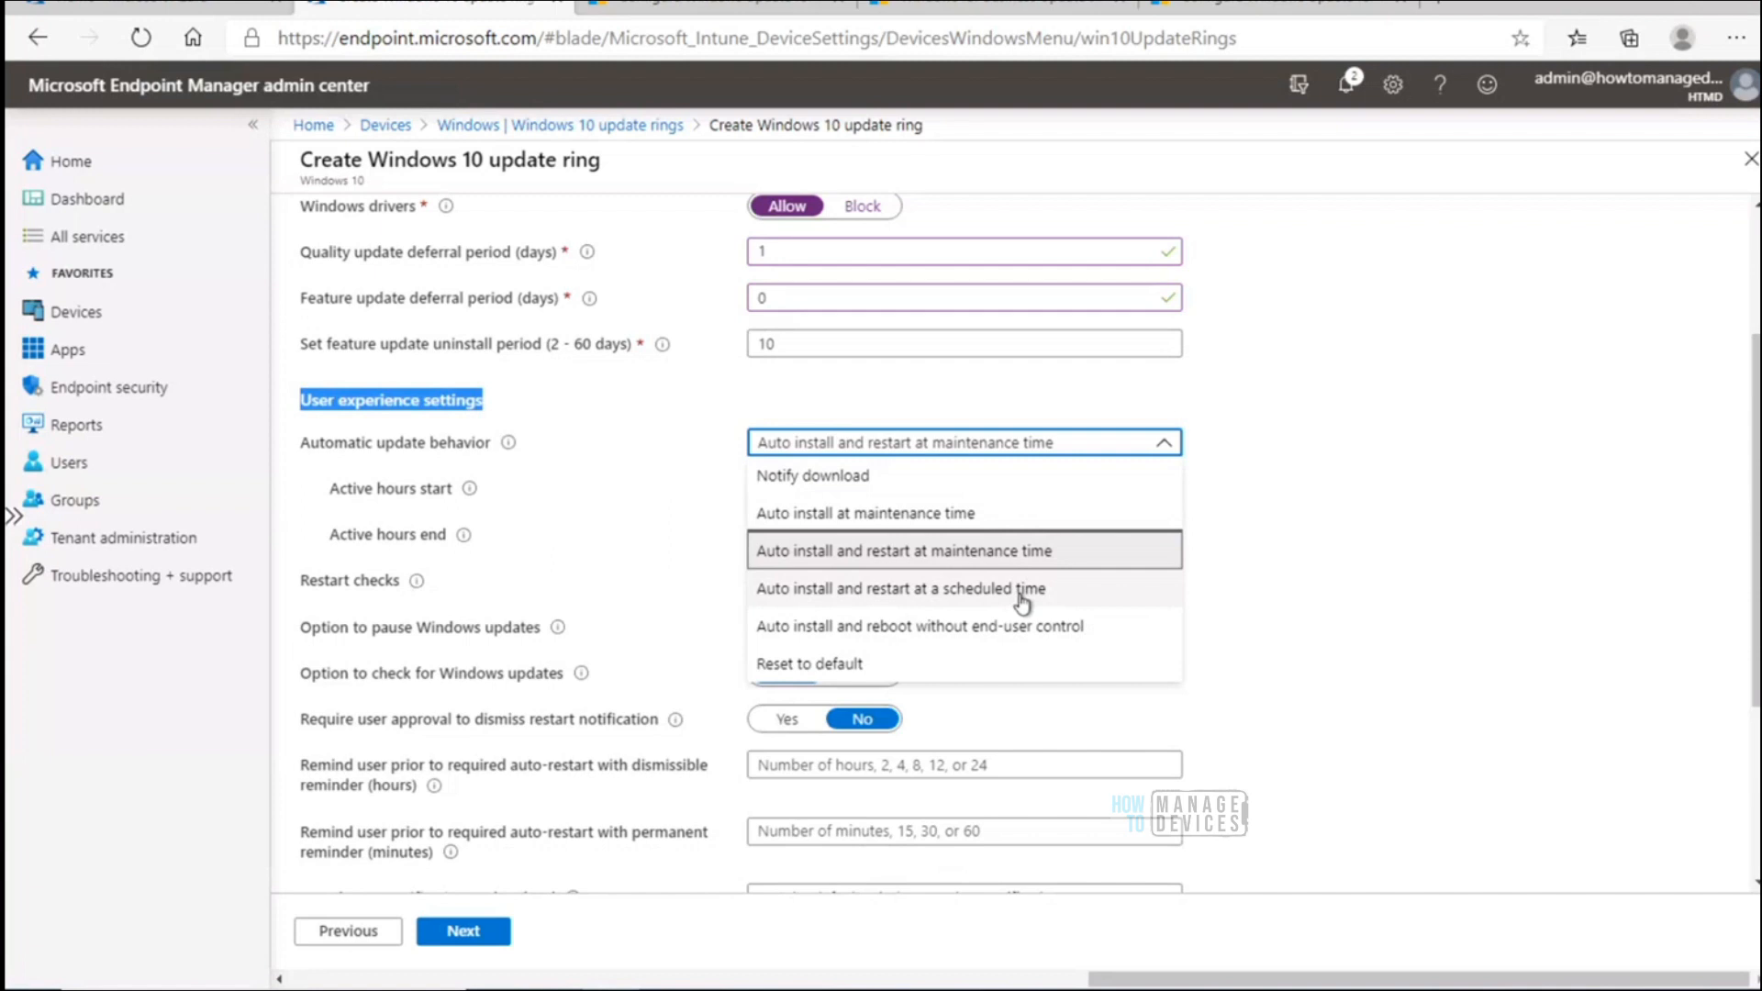
left_click(923, 597)
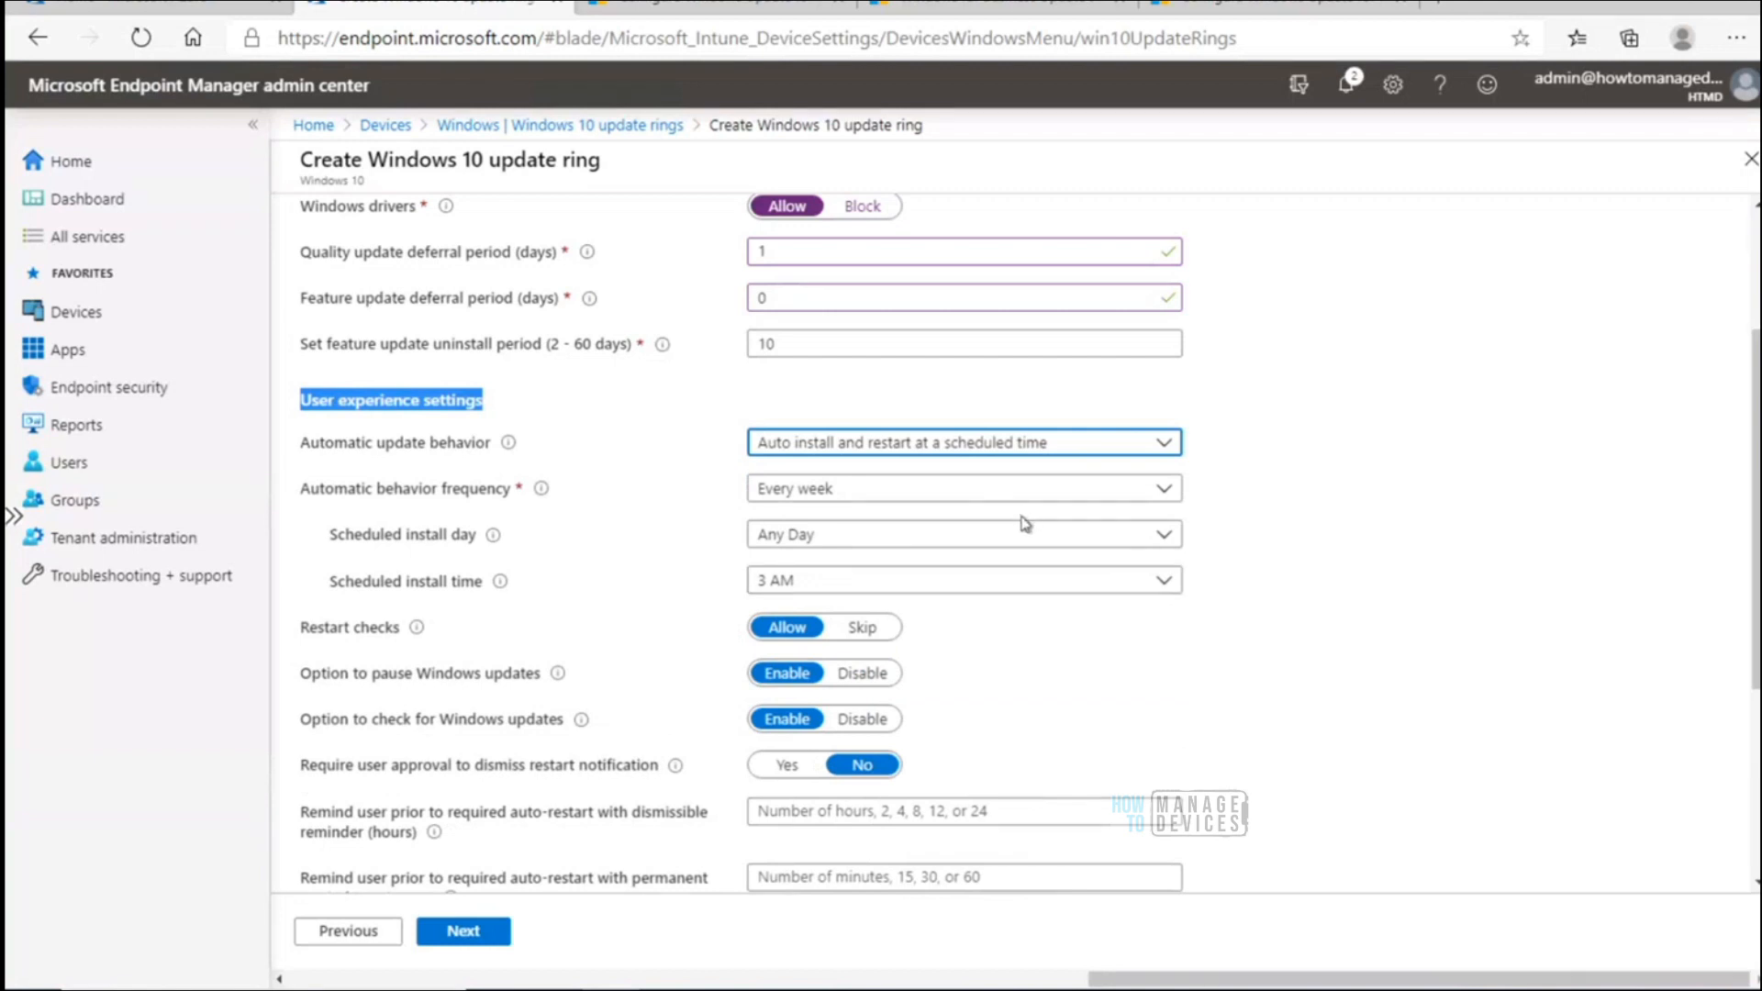
Review the automatic behavior frequency description and its week options, leaving Every week selected
left_click(314, 493)
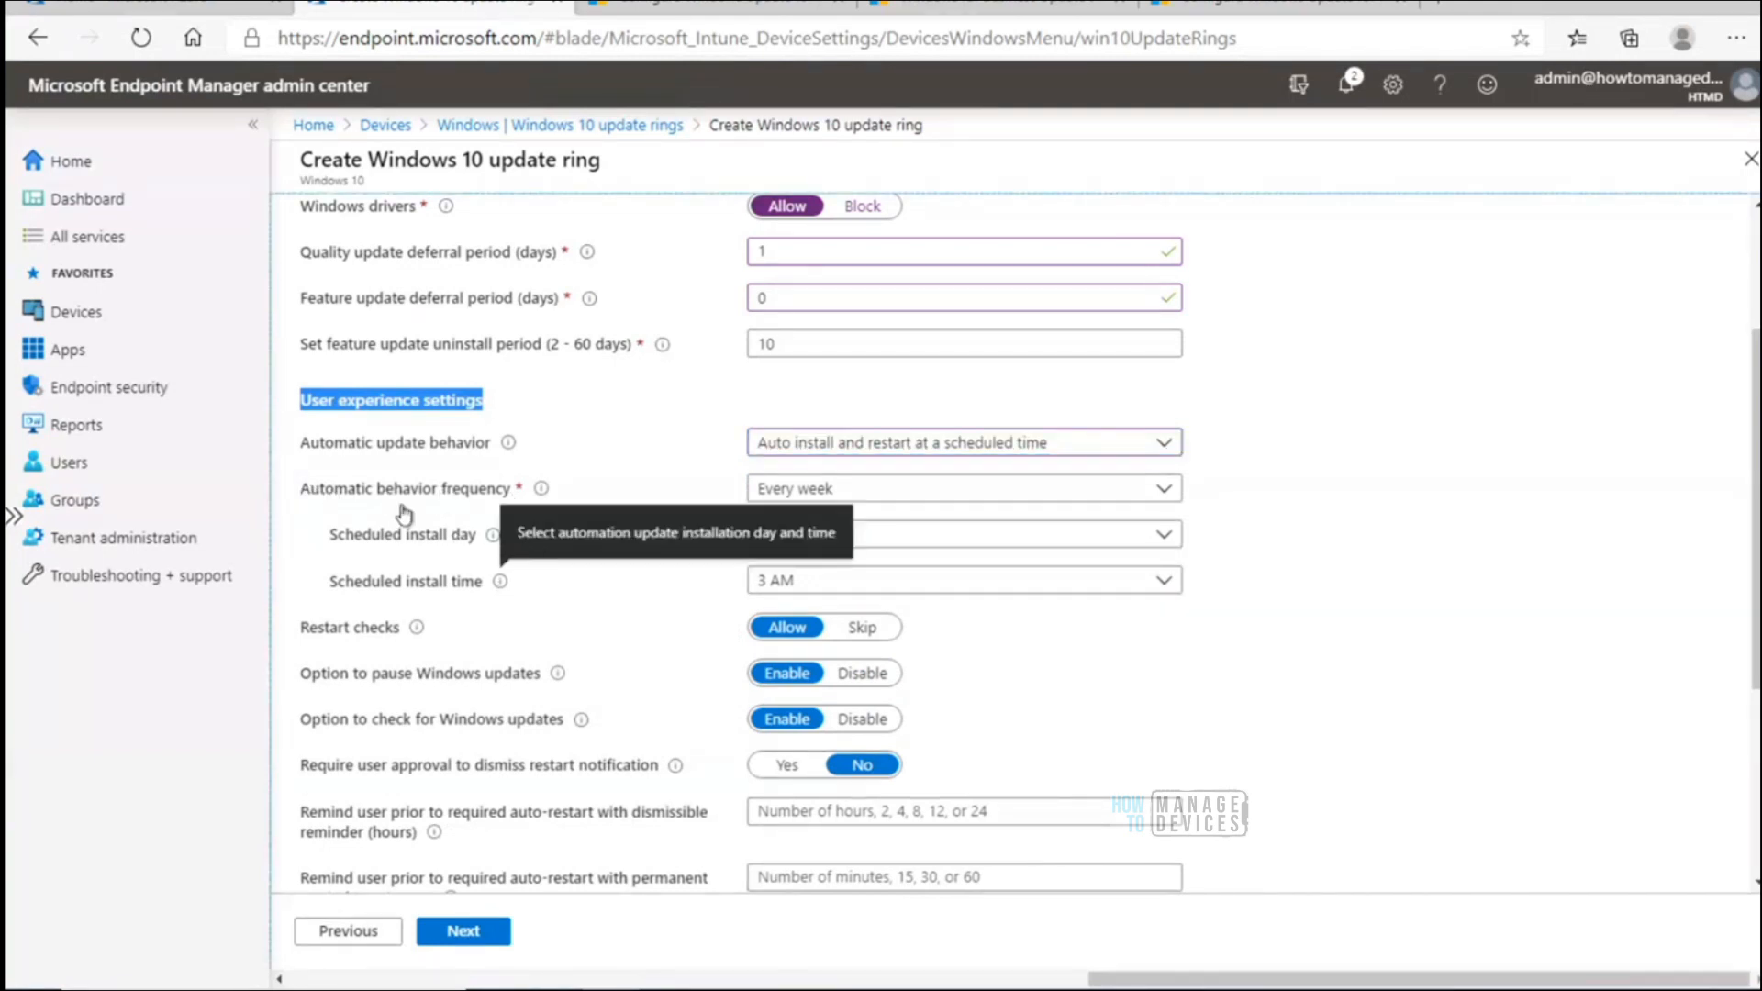
mouse_move(541, 495)
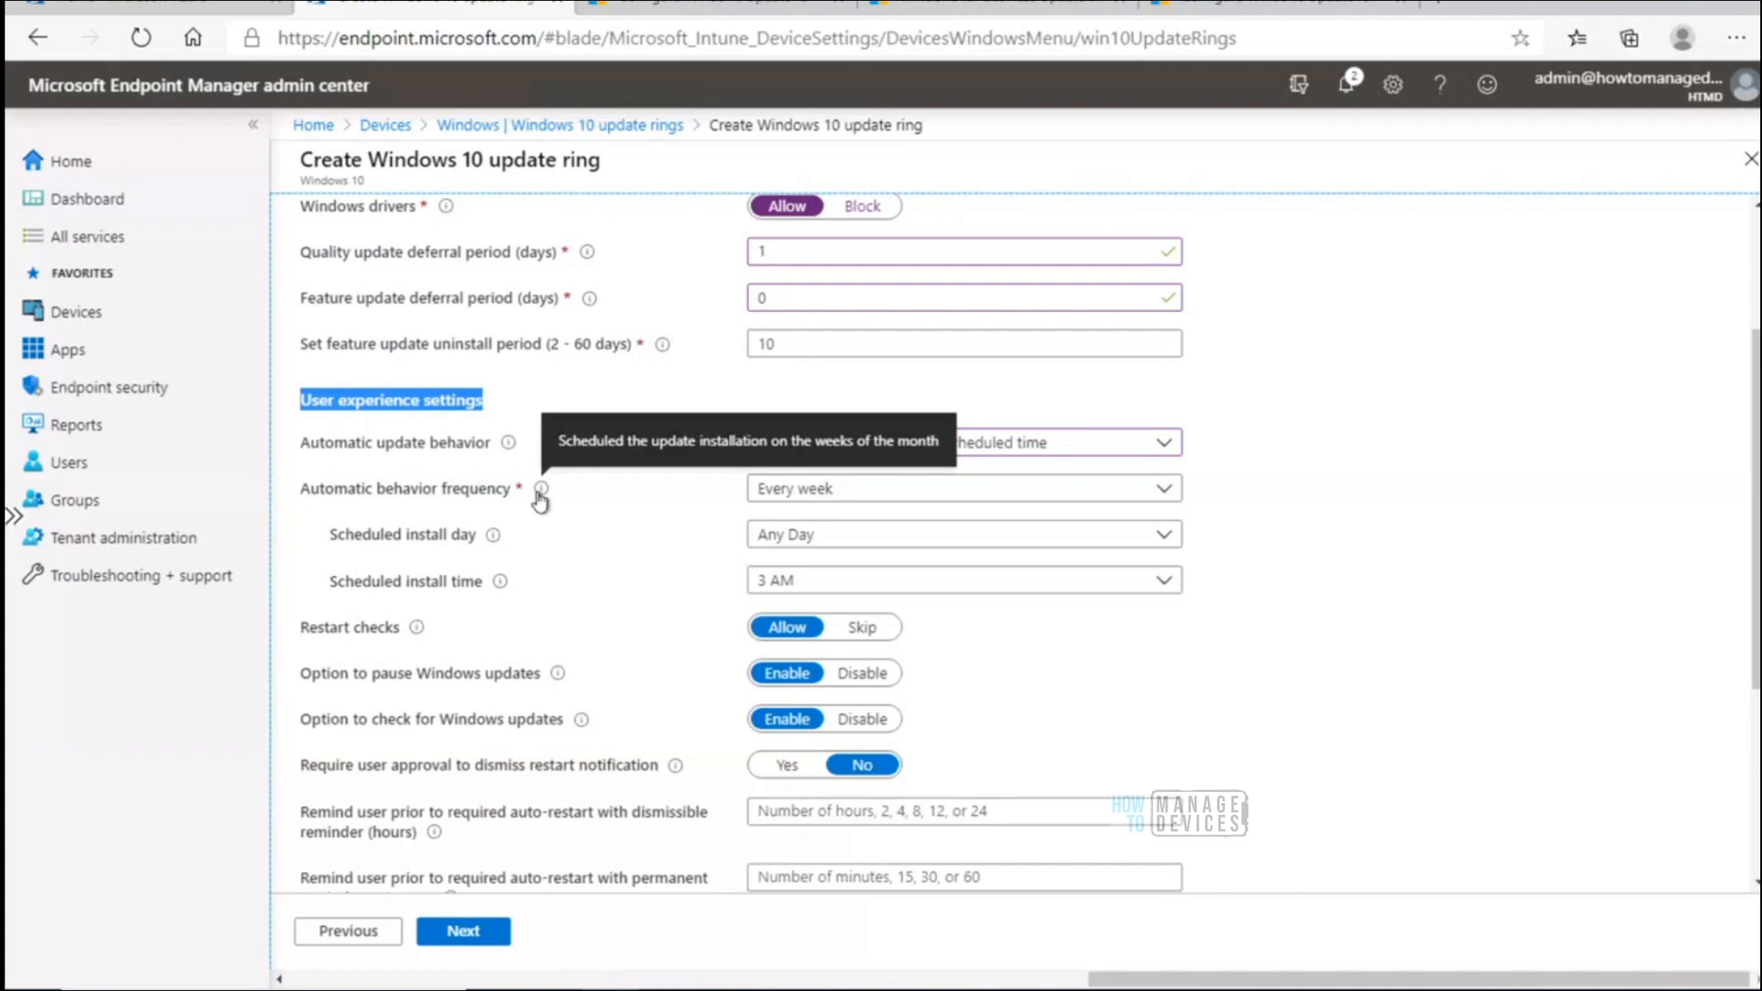
left_click(774, 503)
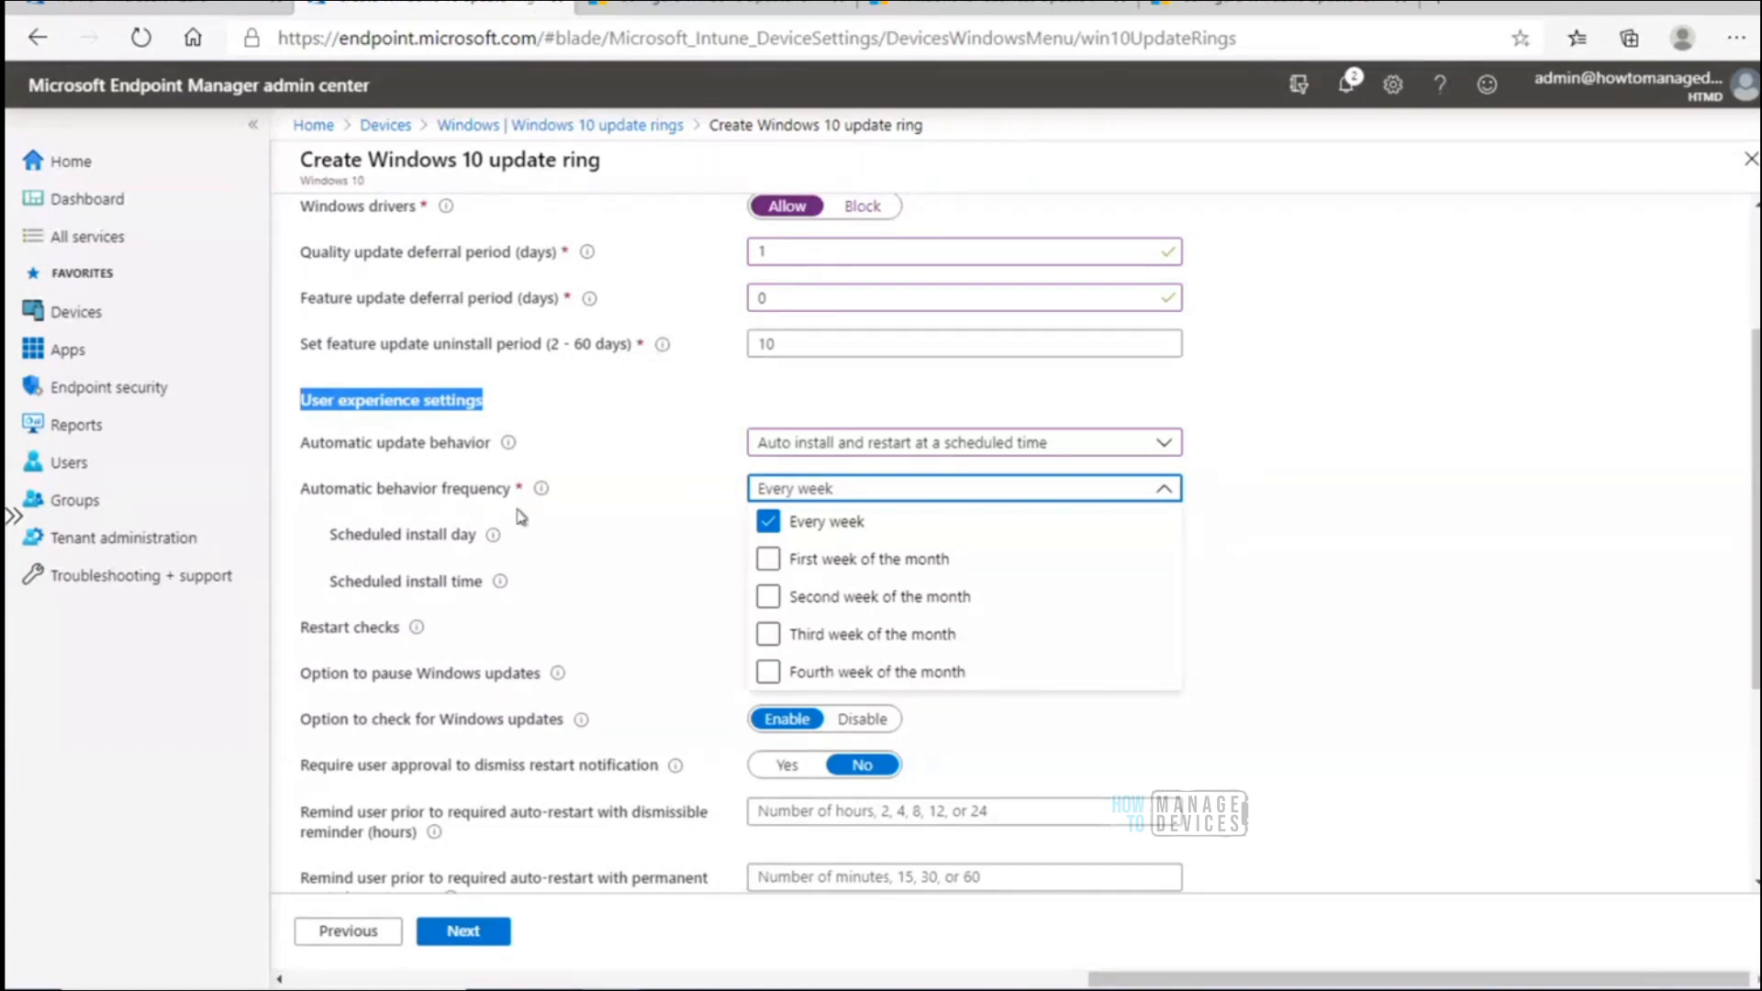
left_click(629, 520)
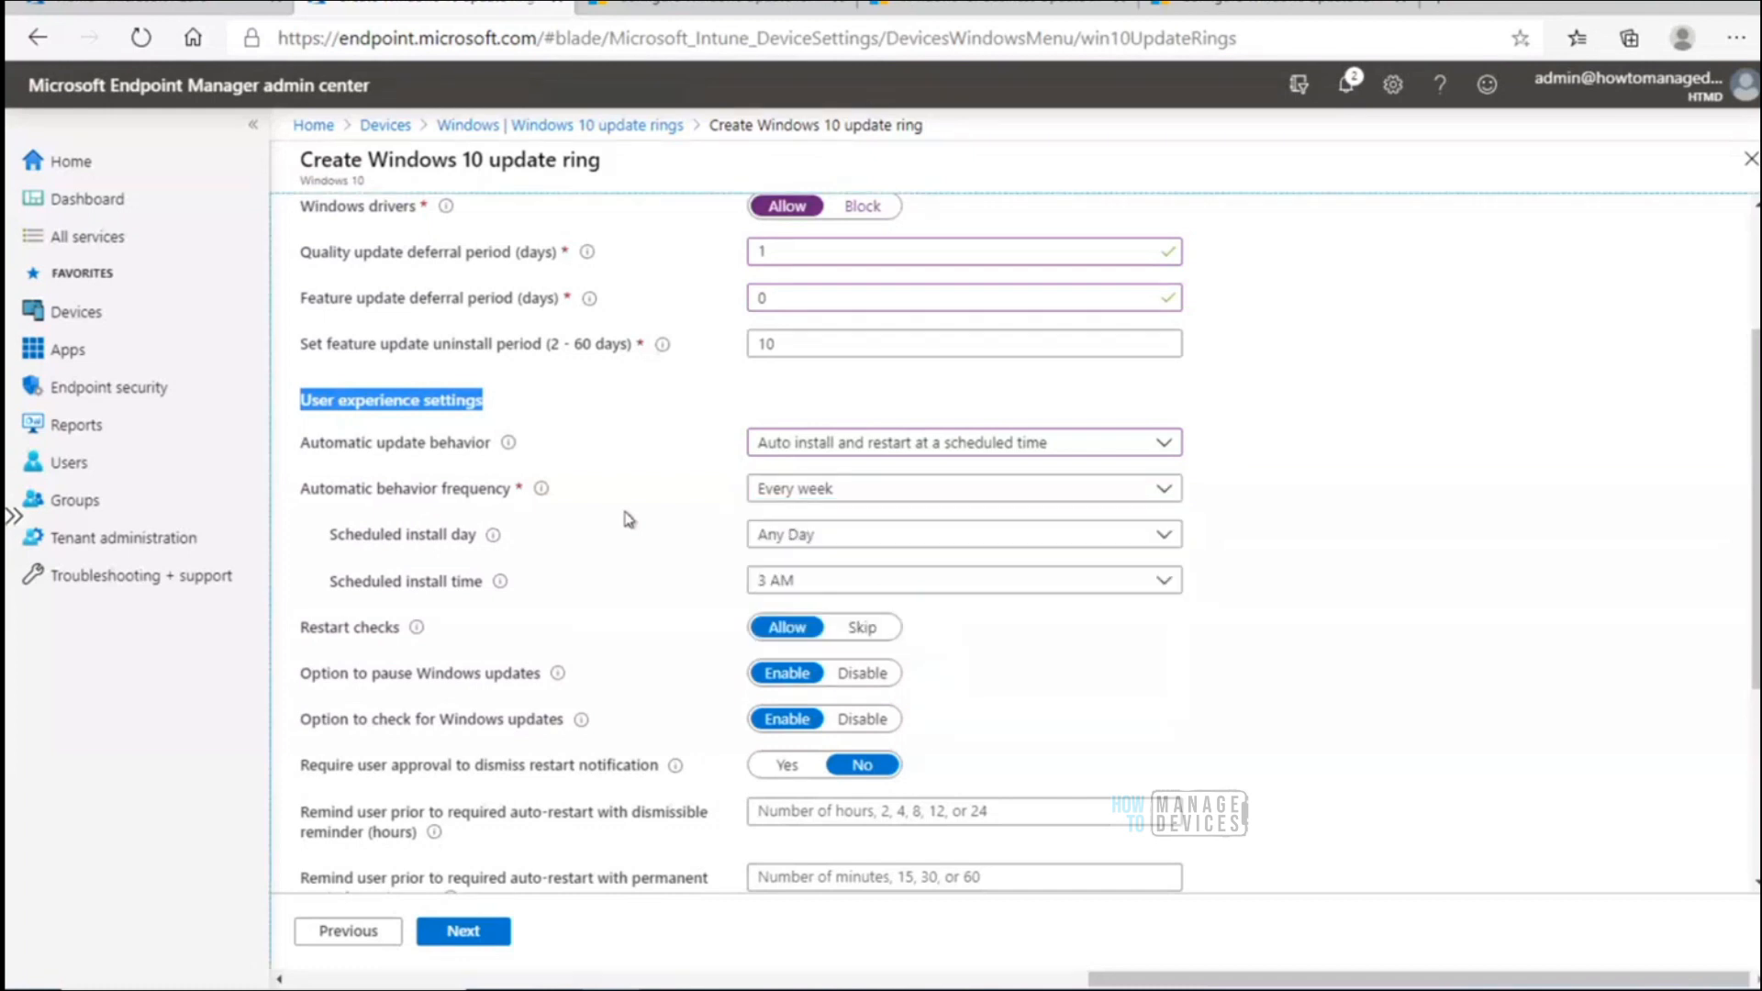
left_click(829, 493)
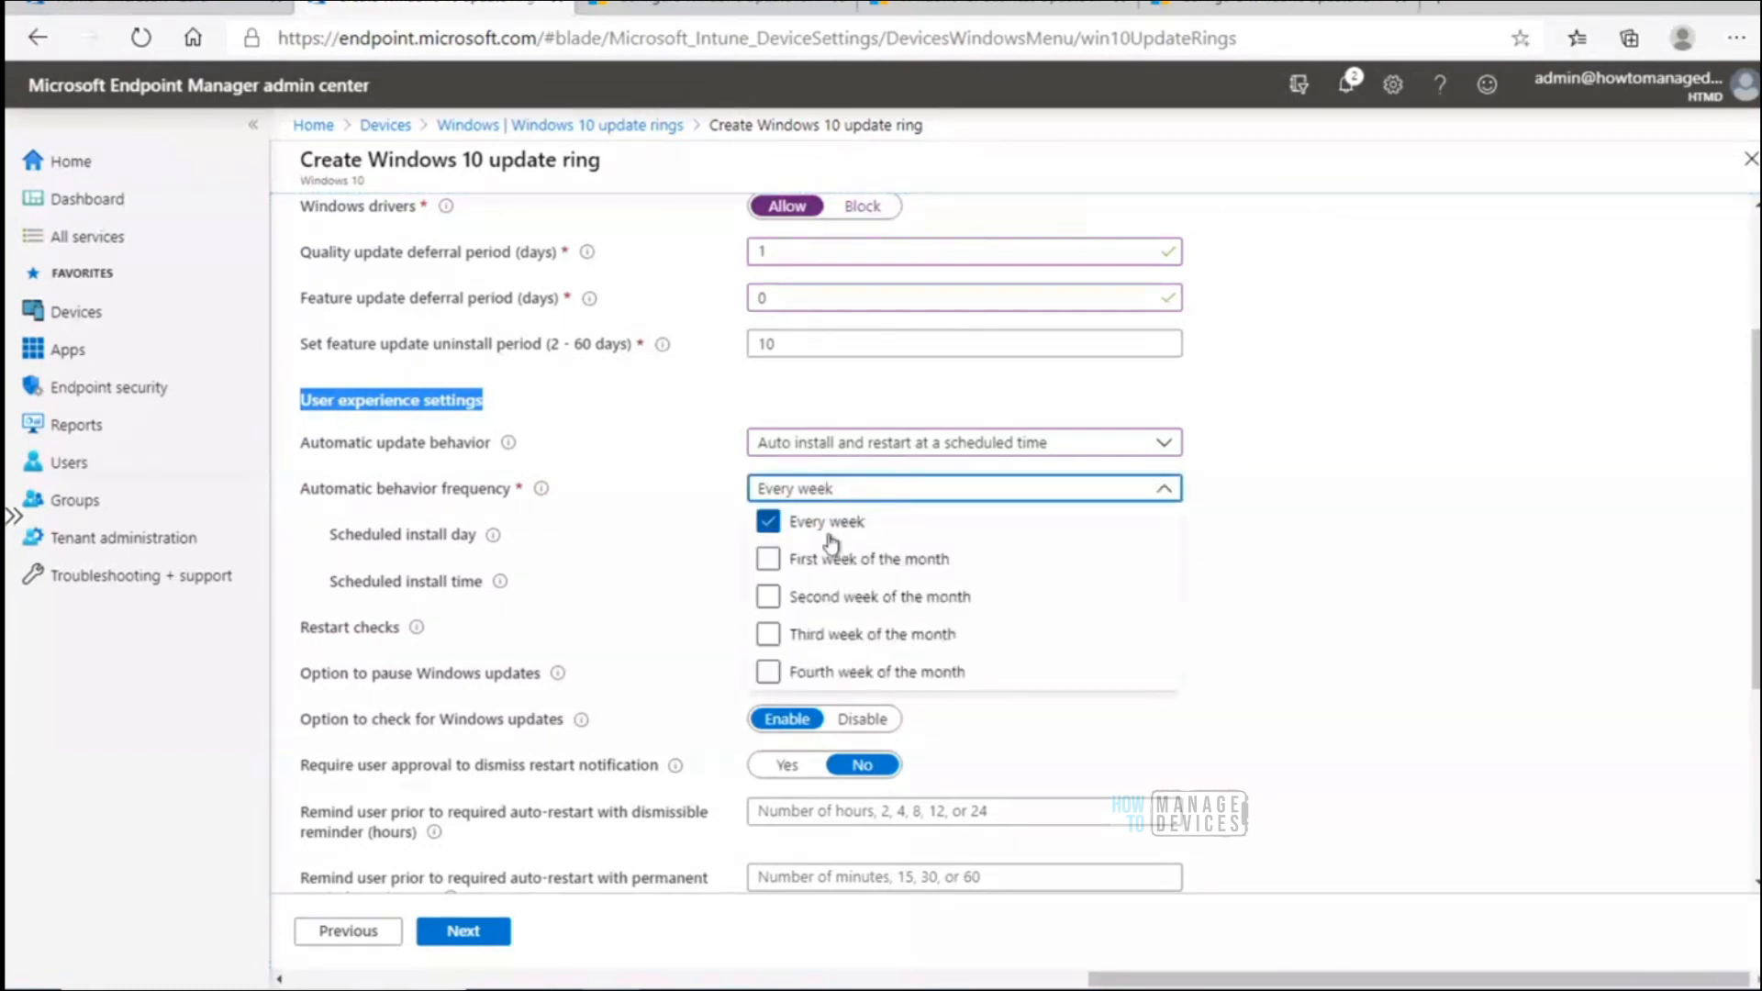
left_click(683, 535)
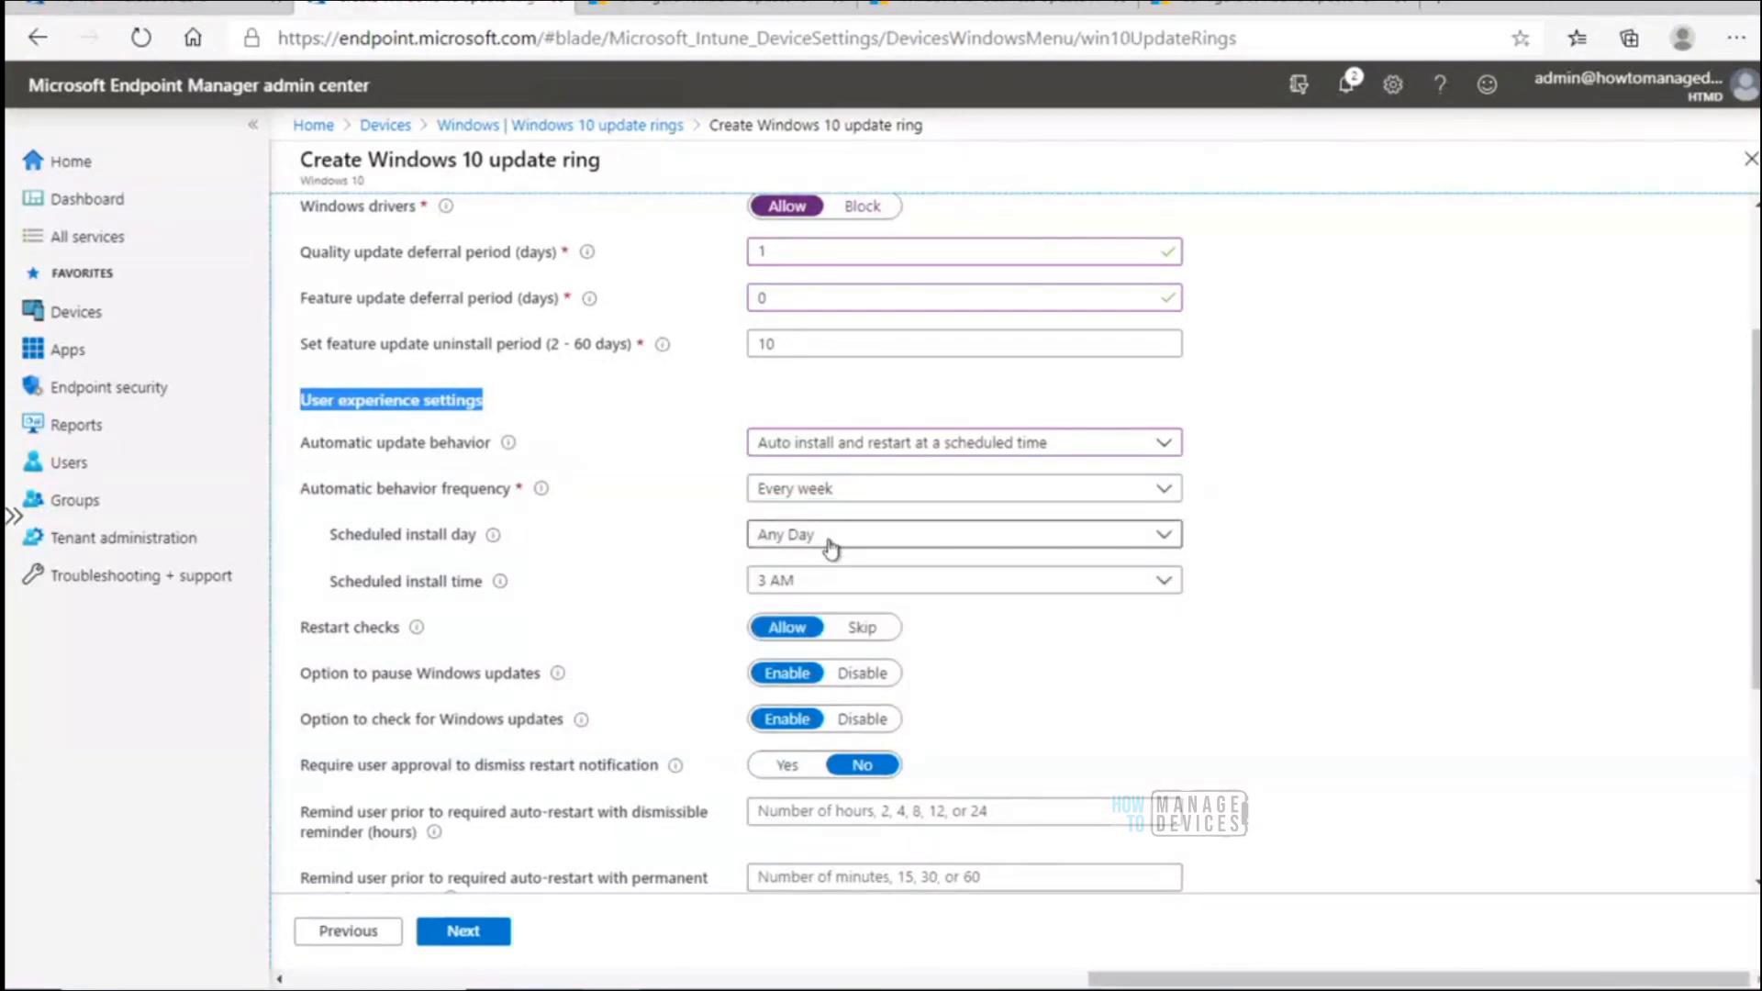
Review the options for the automatic behavior frequency, scheduled install day and scheduled install time without changing them
left_click(868, 498)
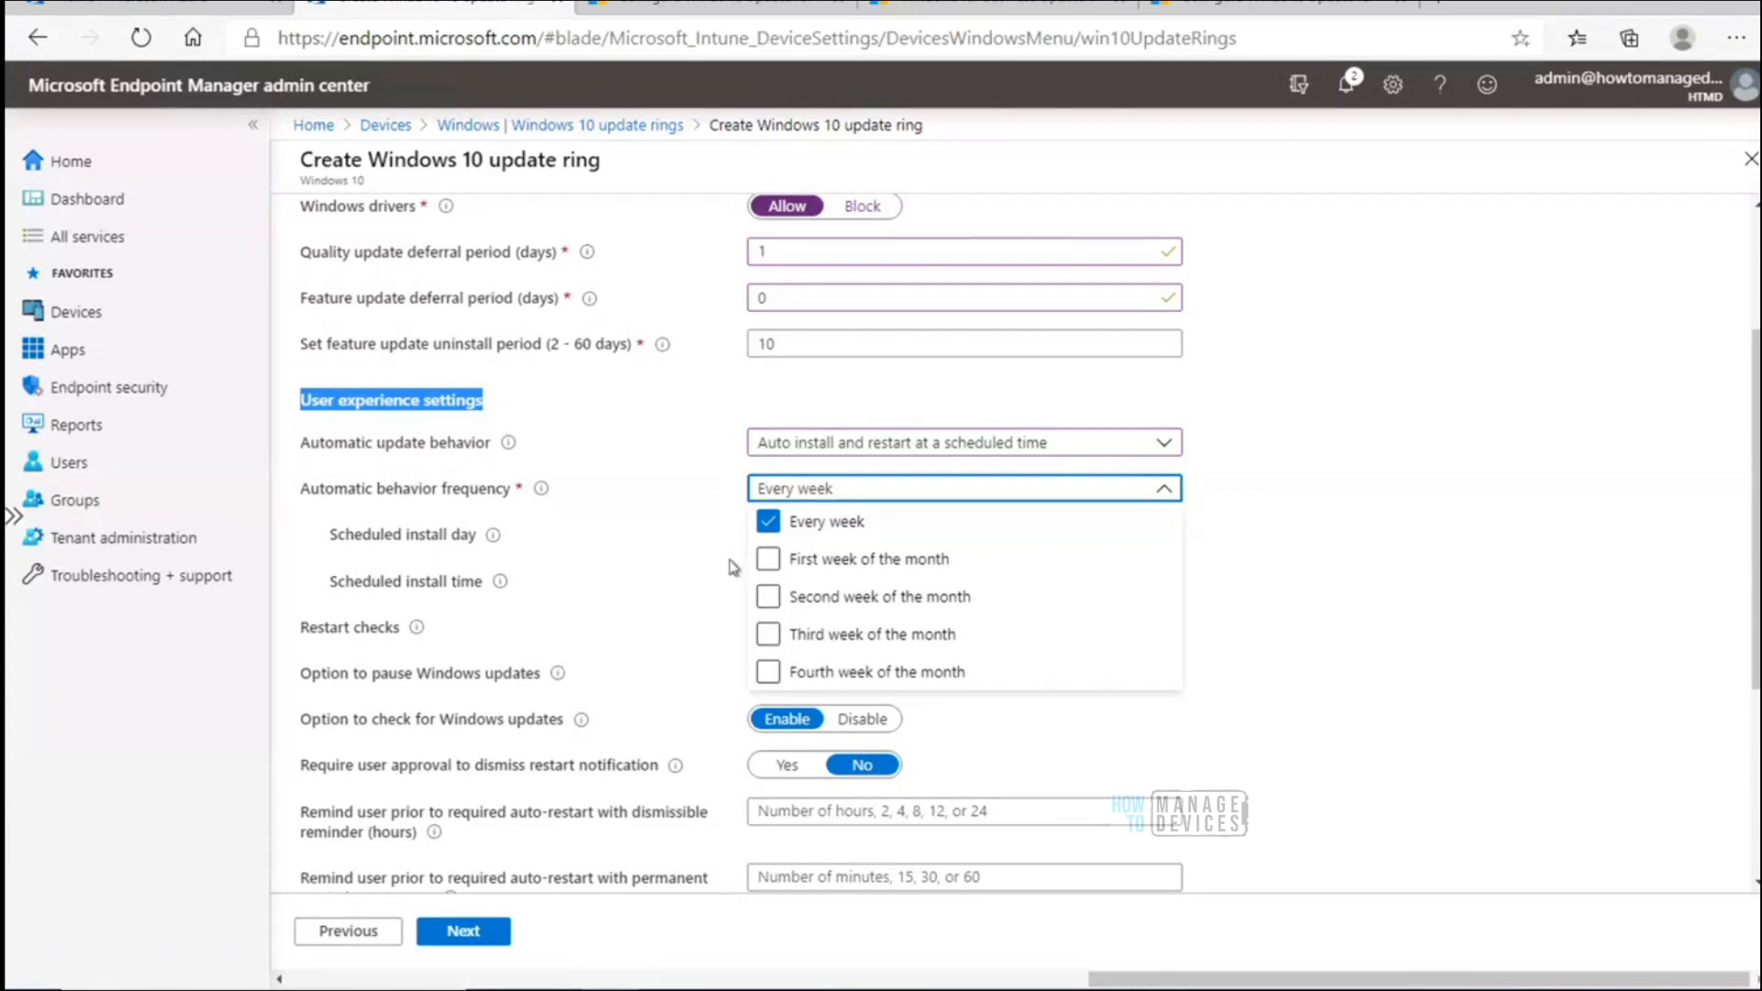
left_click(565, 553)
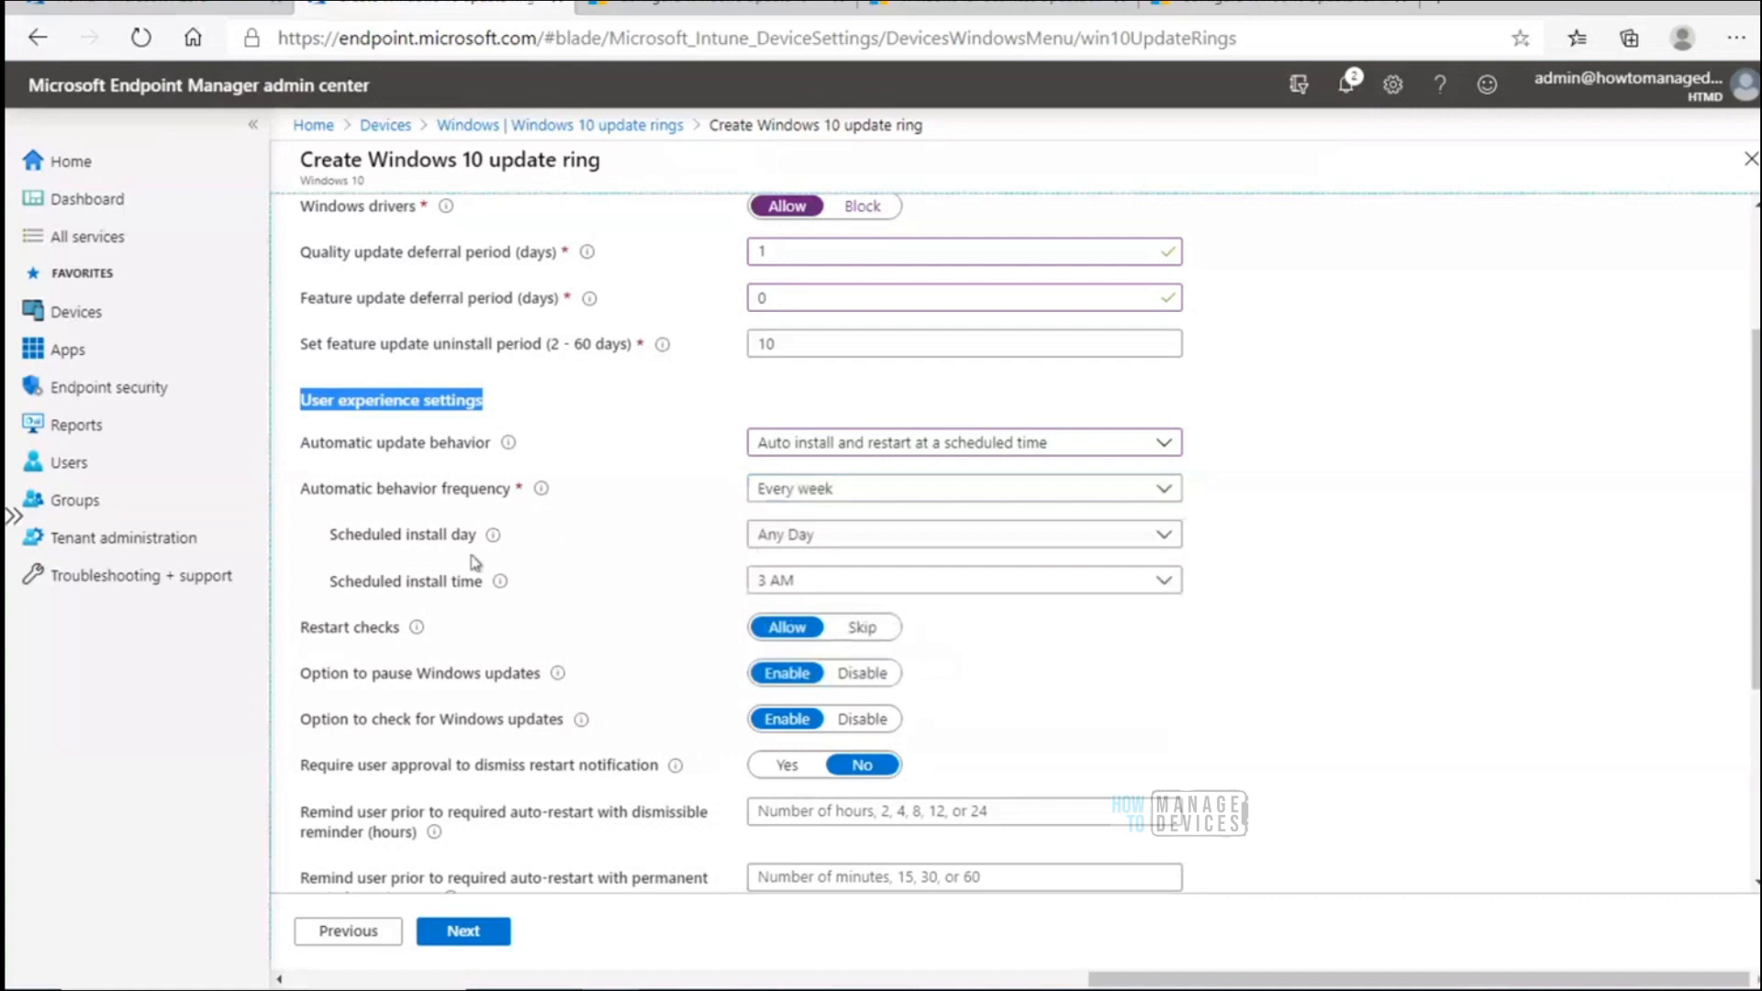
left_click(792, 541)
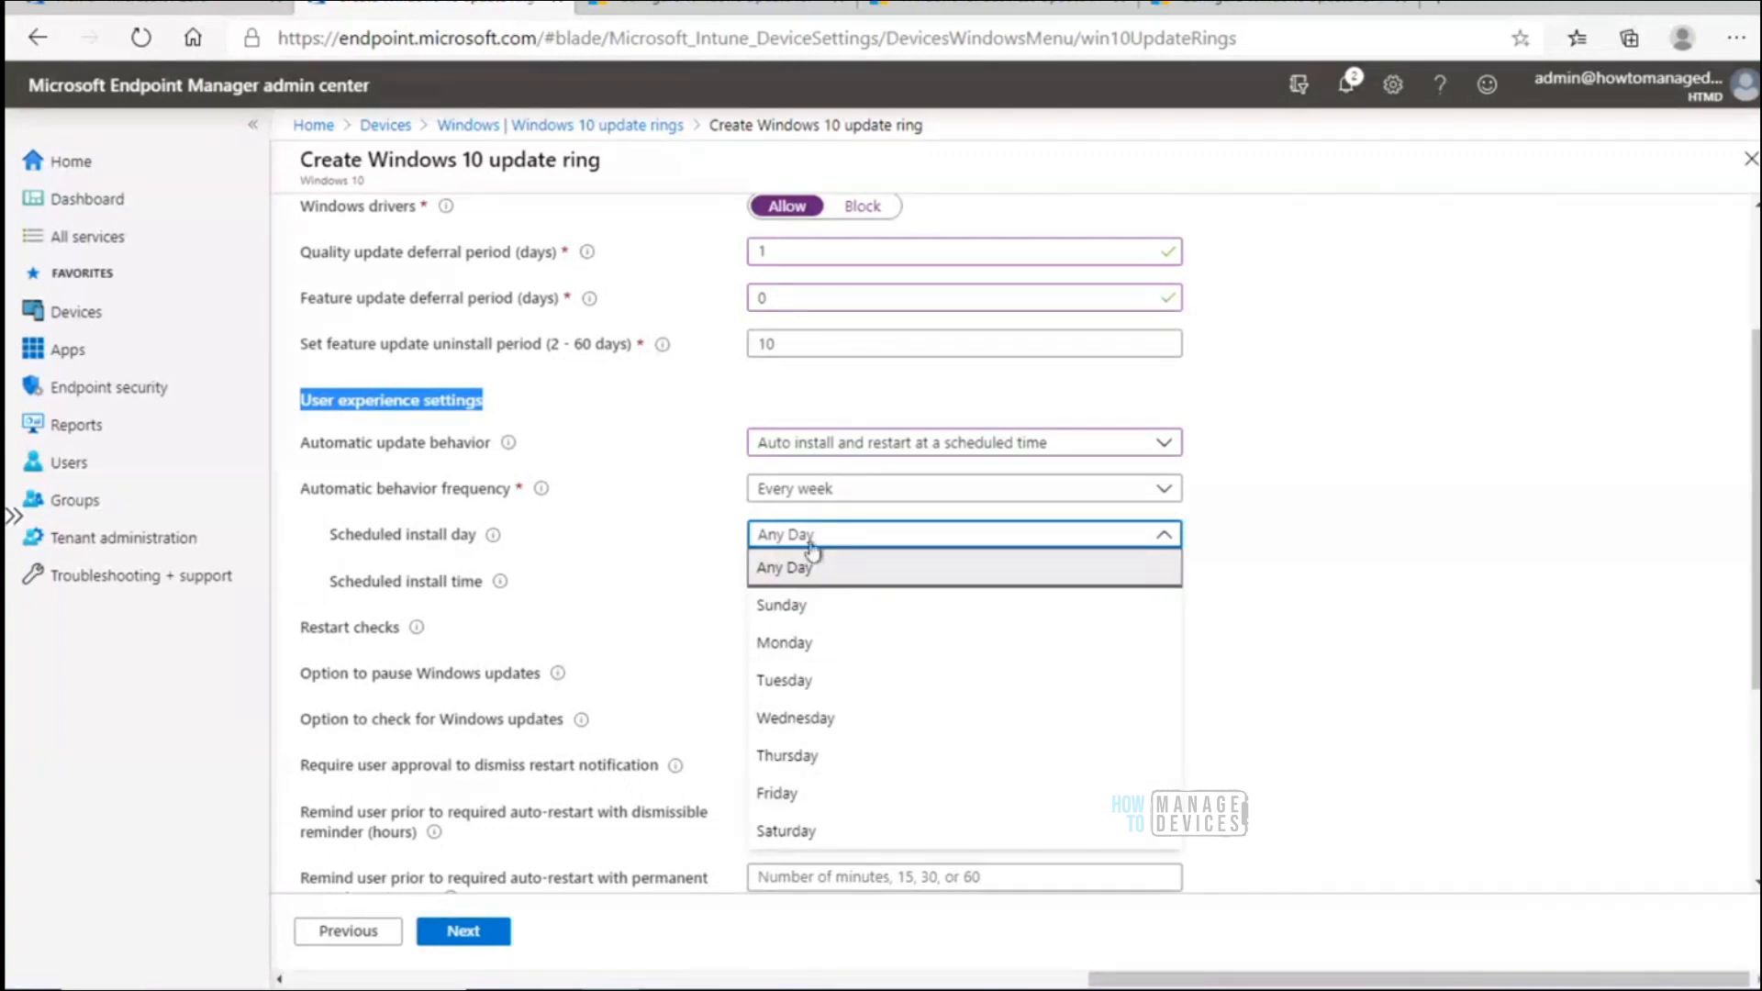
left_click(651, 536)
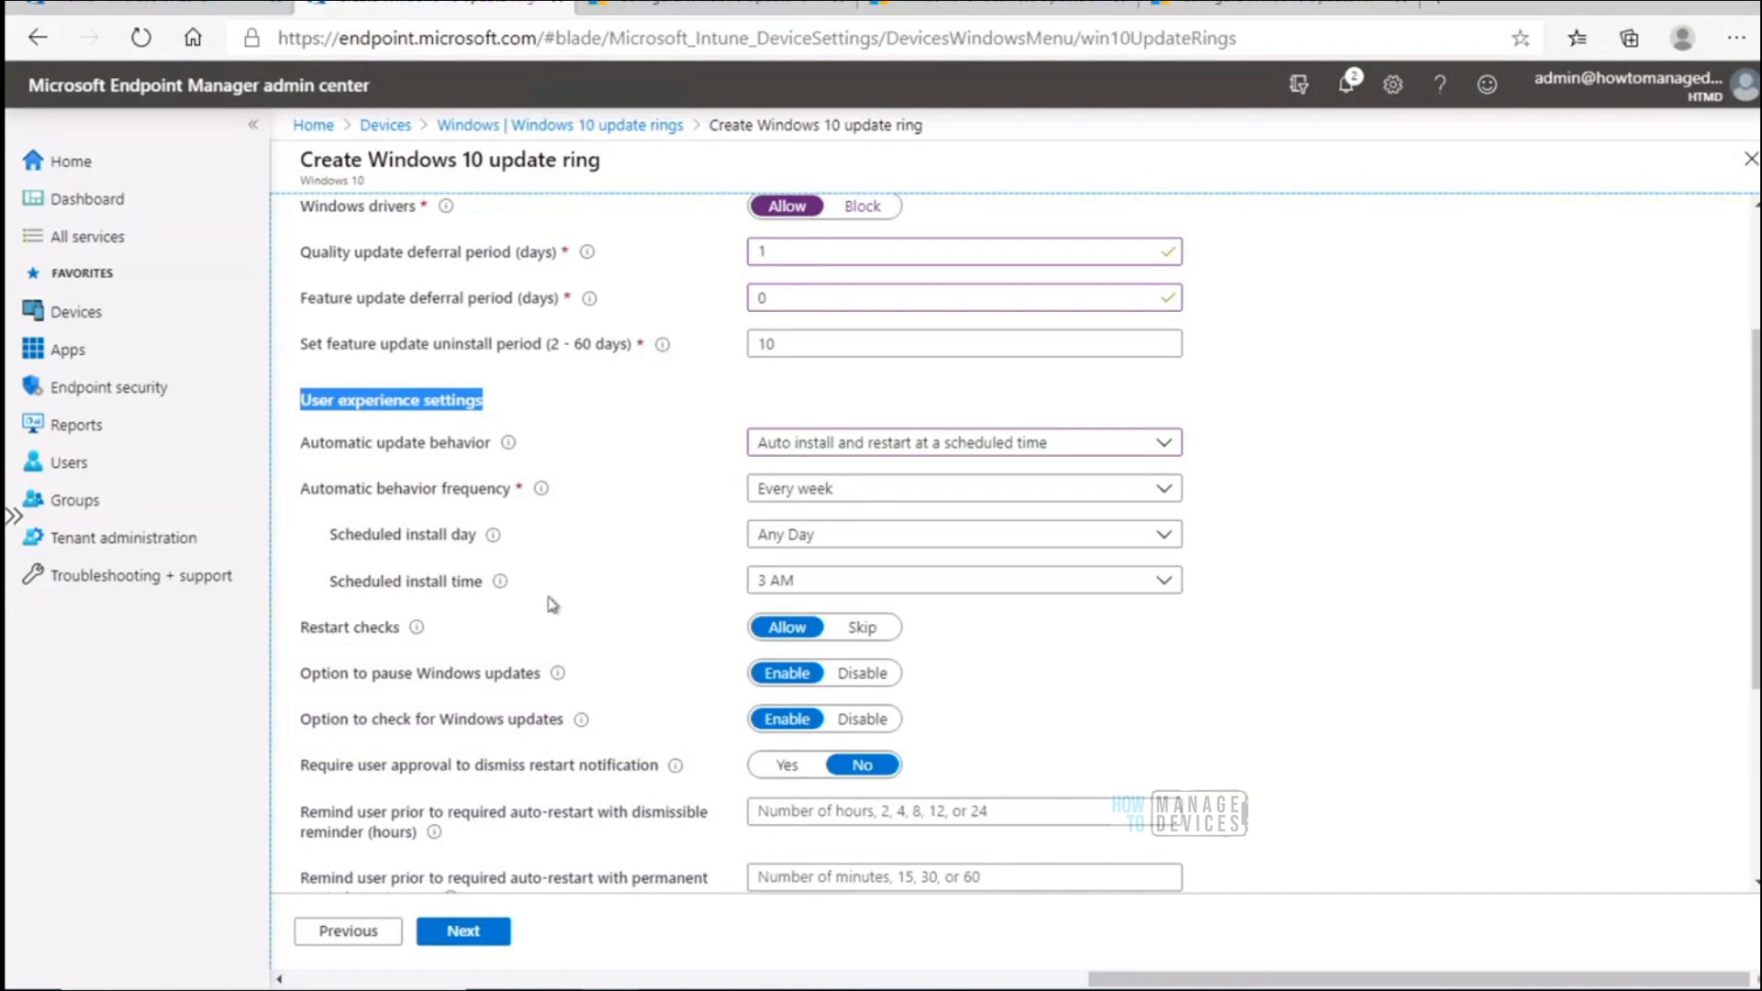
left_click(769, 583)
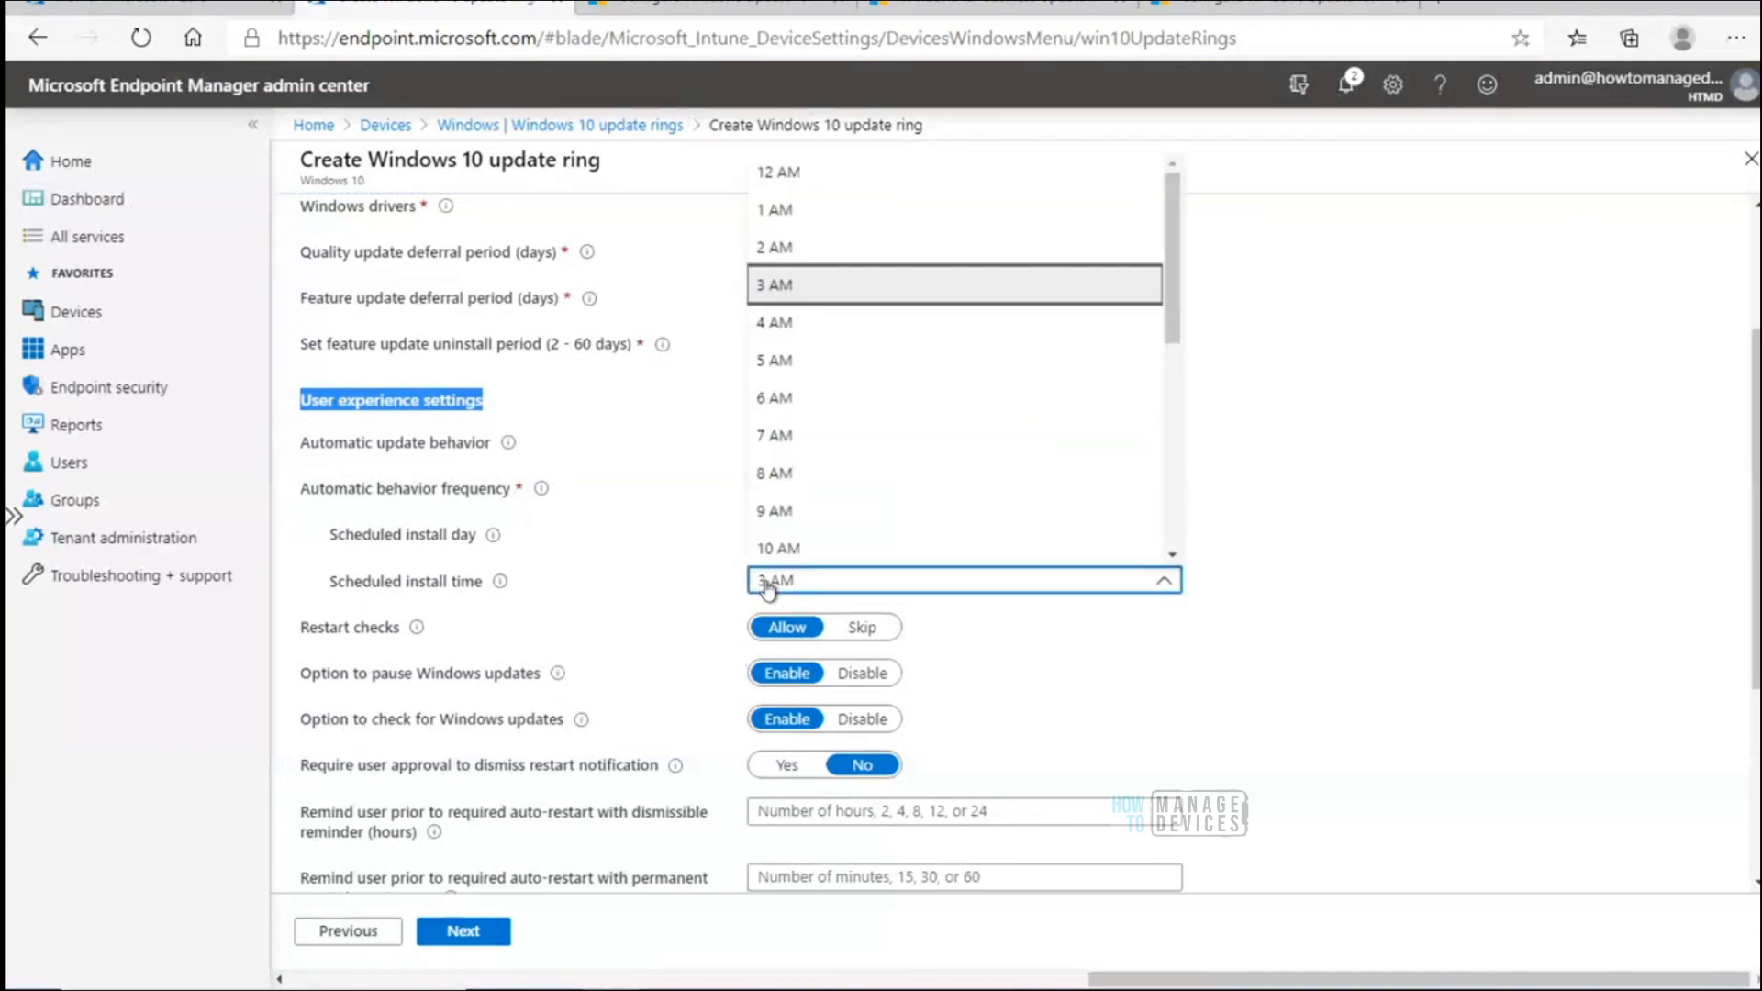
left_click_drag(1172, 287, 1175, 221)
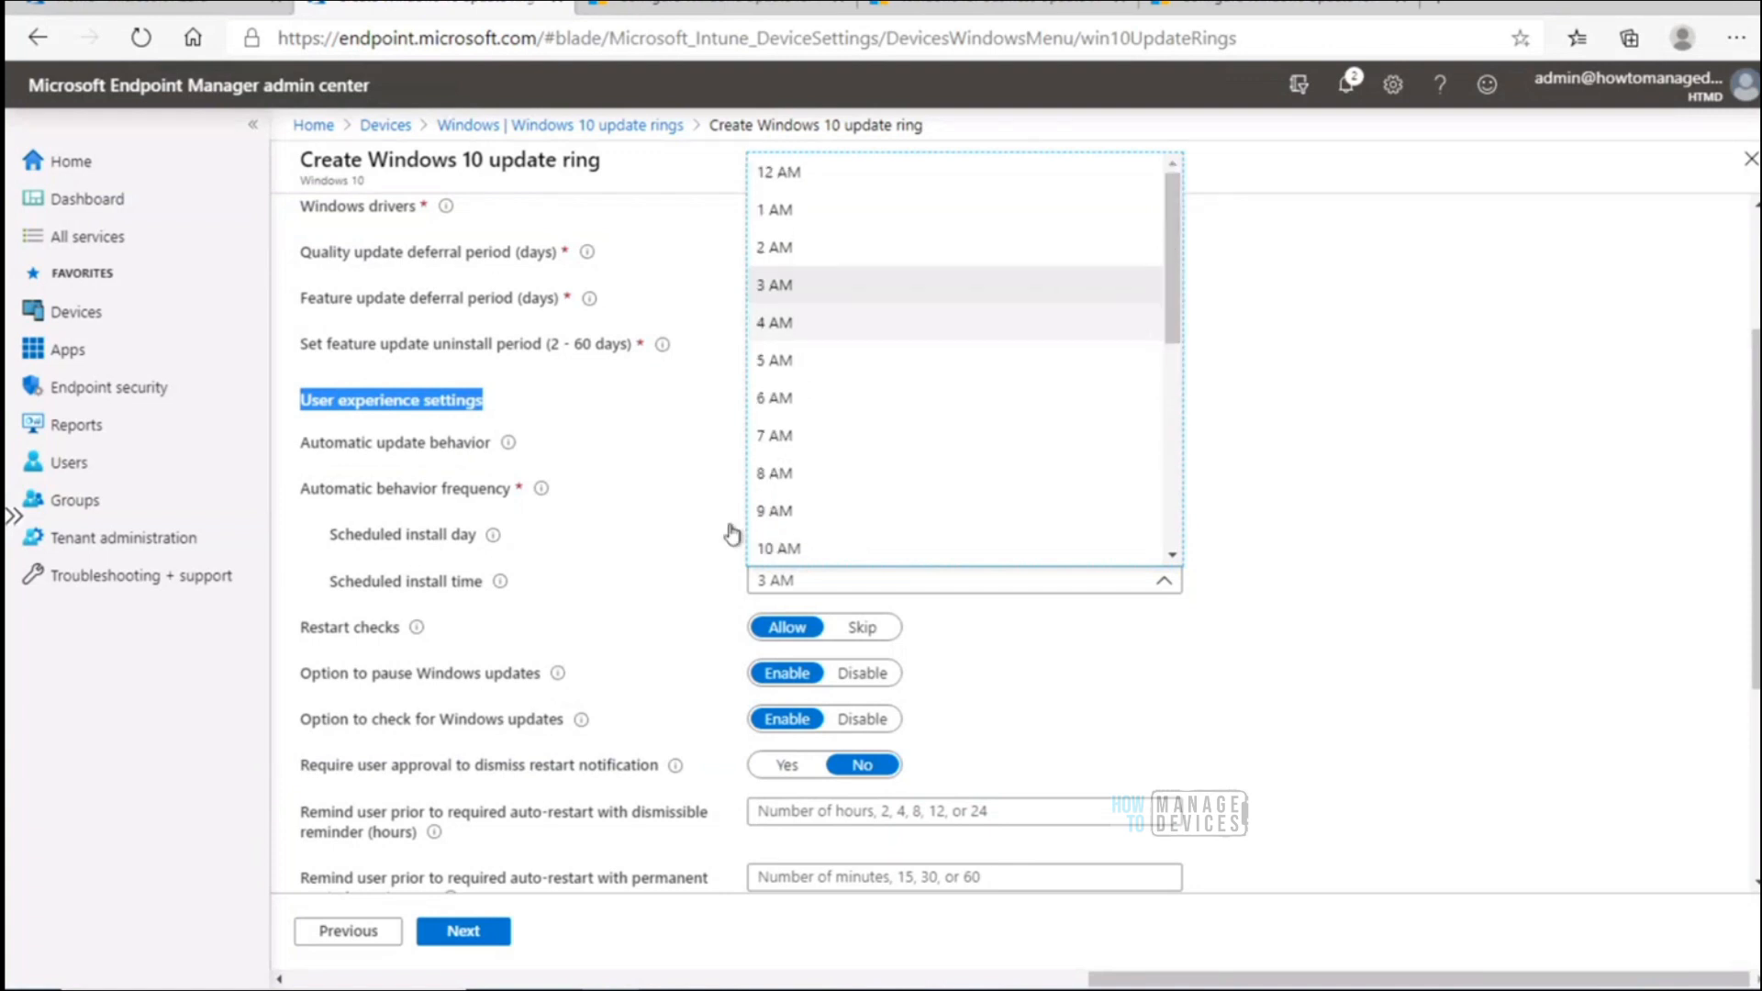
left_click(661, 578)
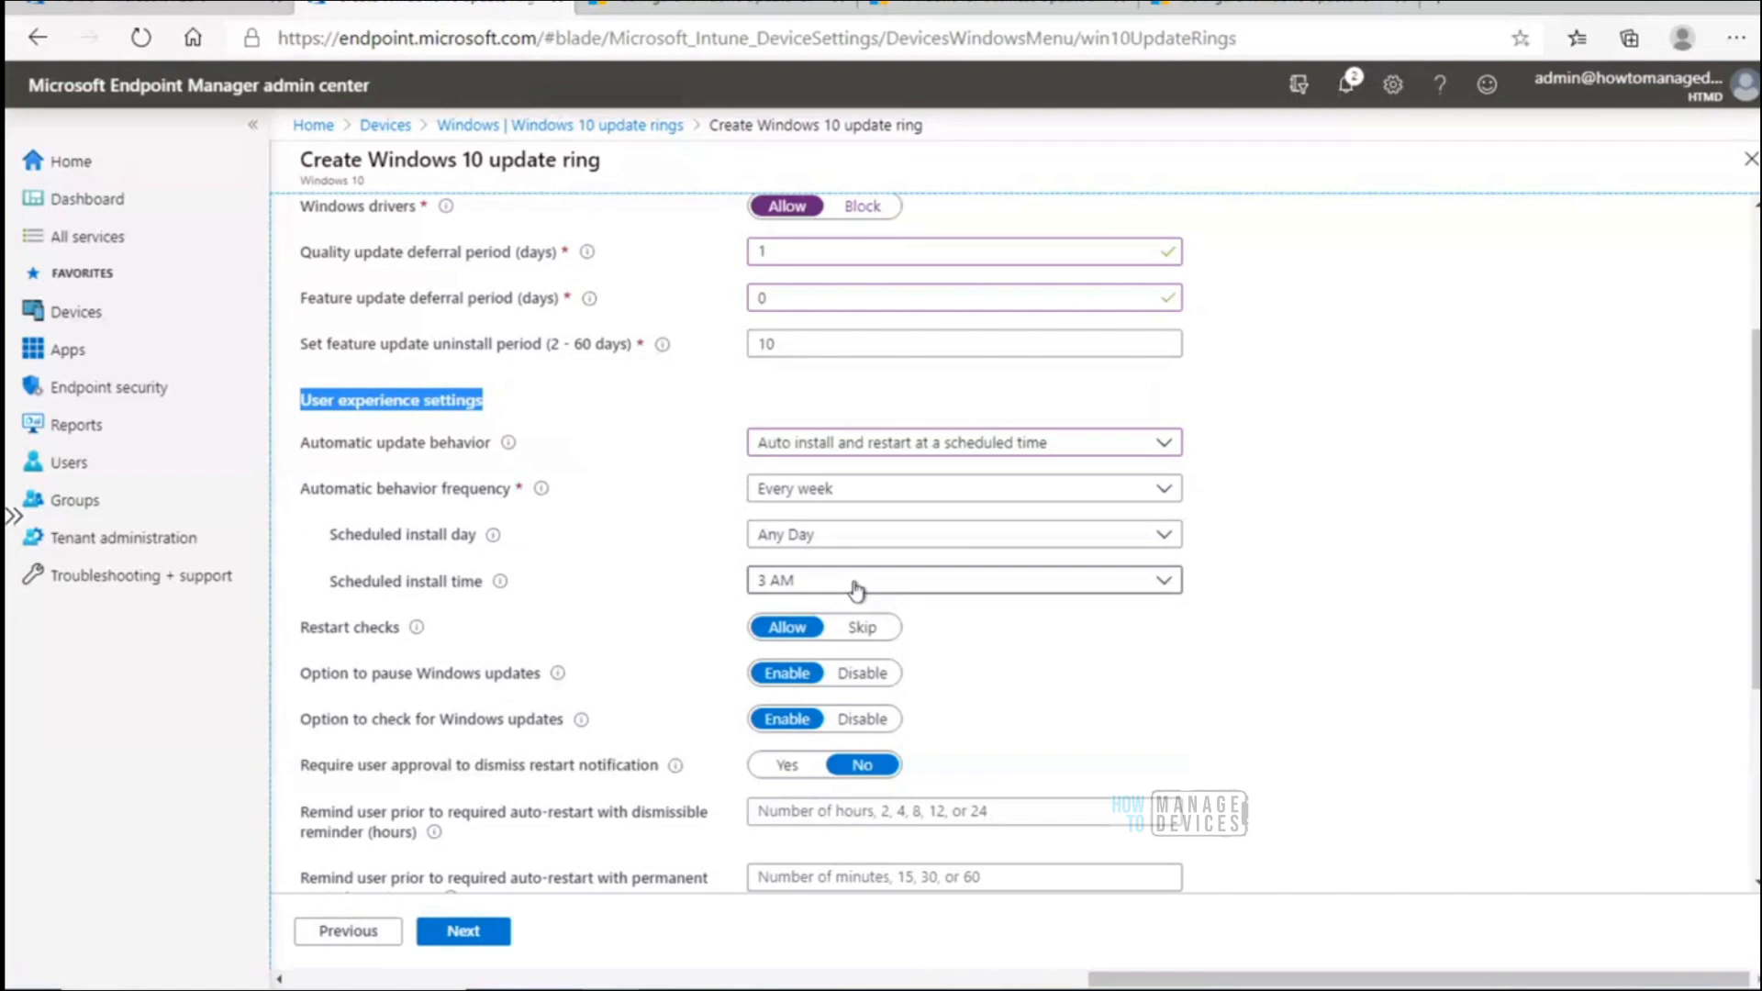
mouse_move(501, 588)
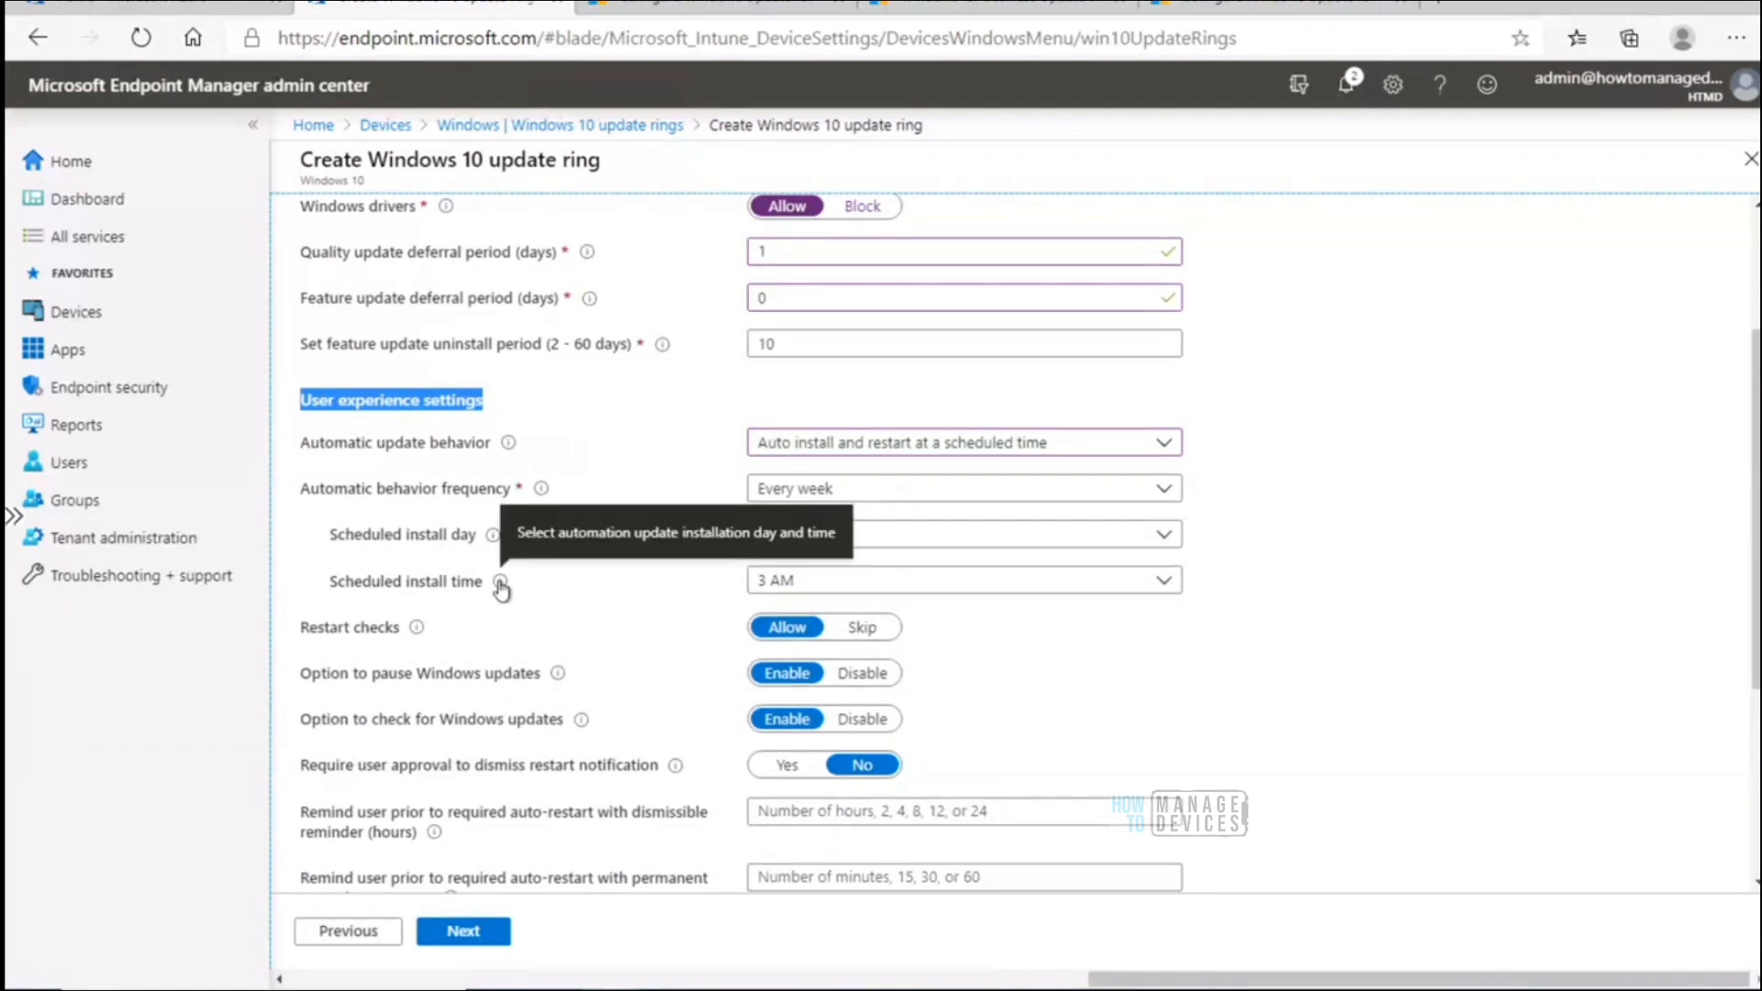
Try the automatic update behaviors "Auto install and reboot without end-user control", "Reset to default" and "Notify download"
left_click(906, 450)
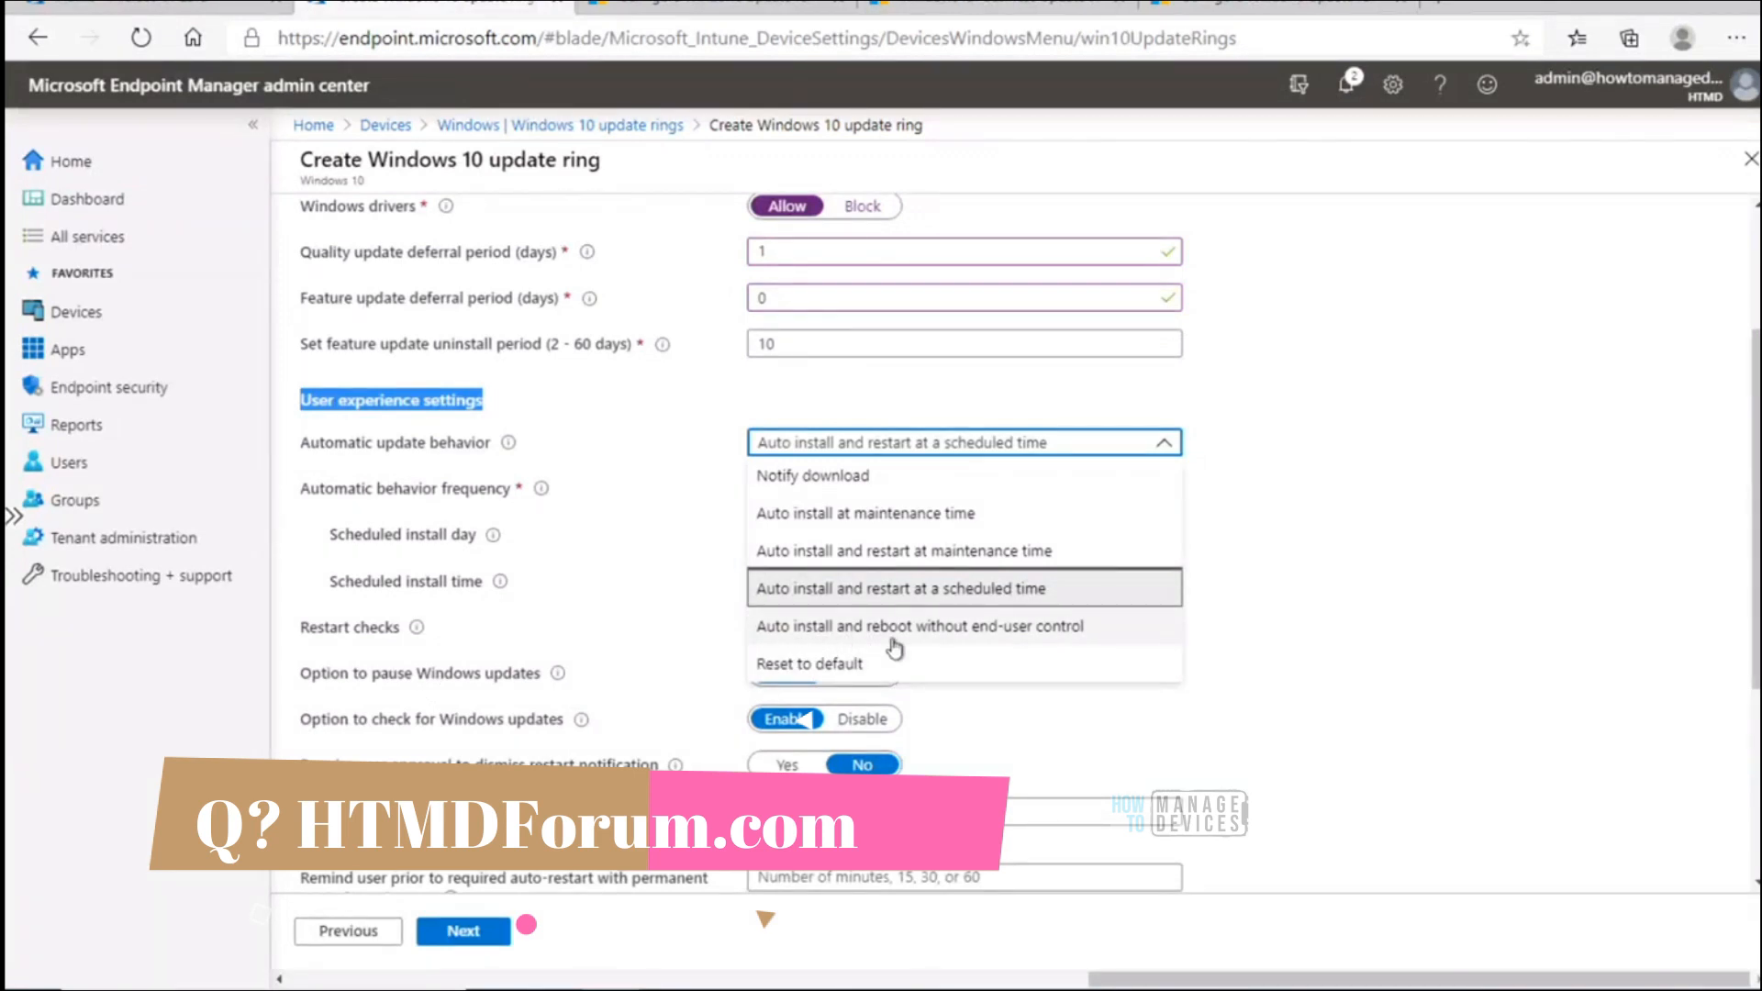
left_click(1015, 633)
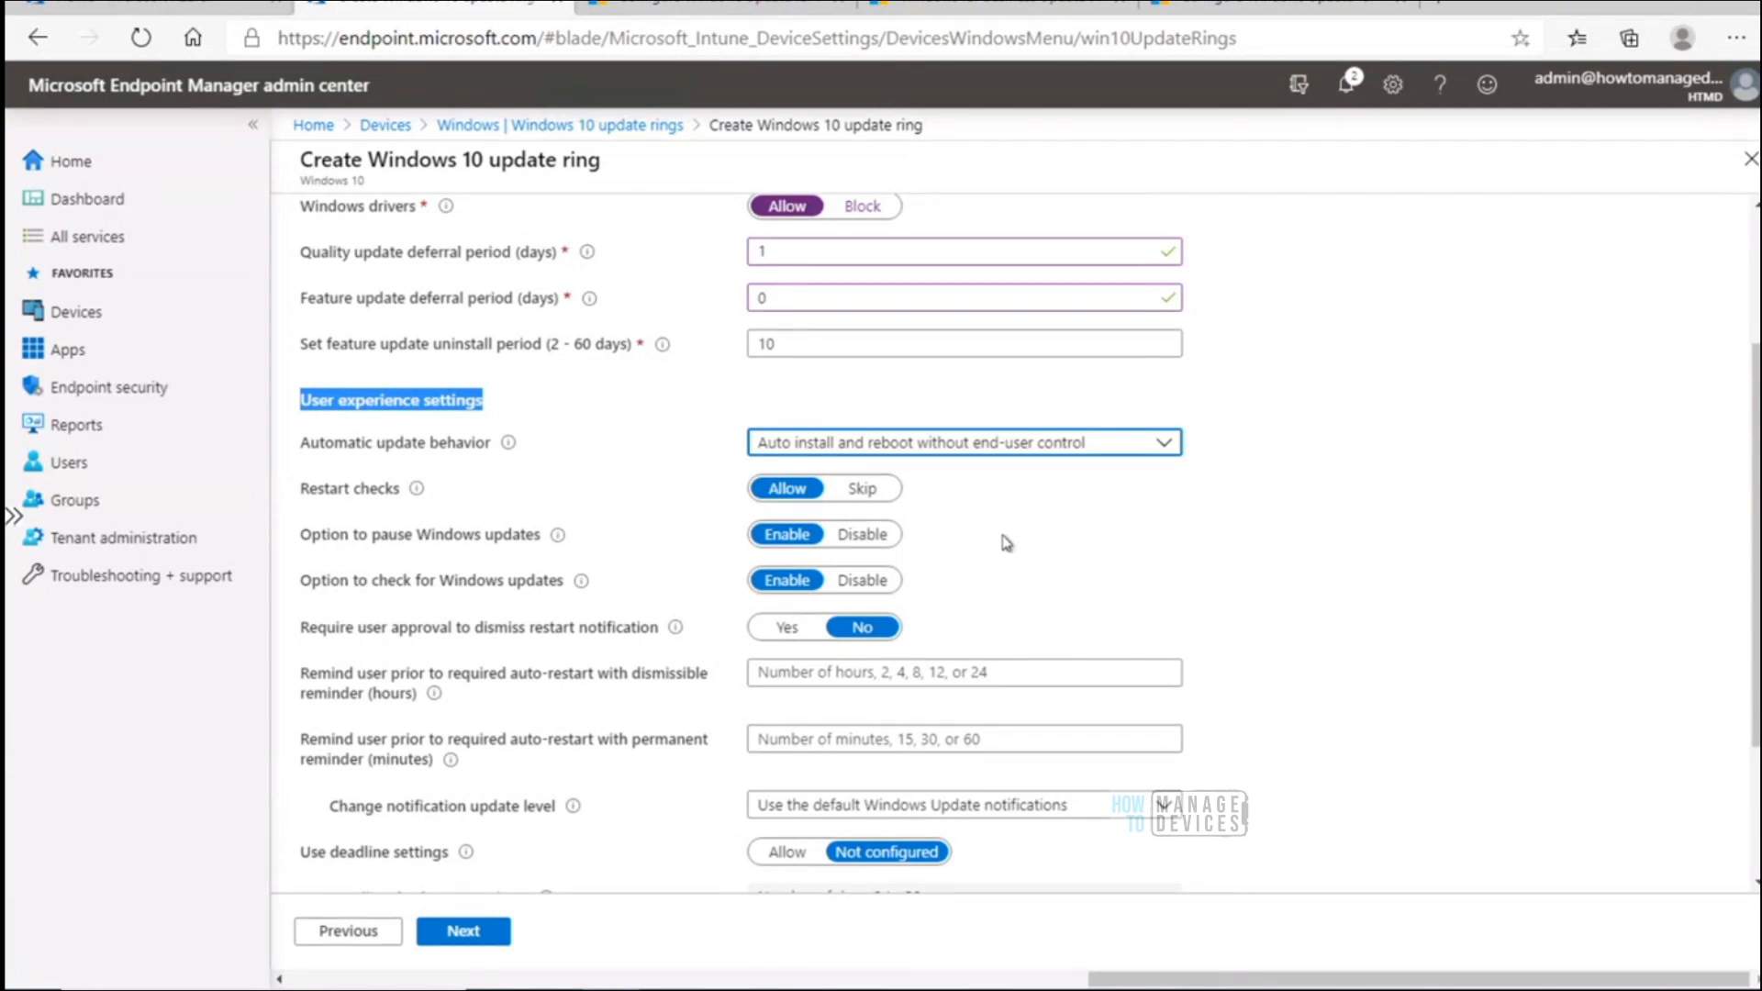
left_click(867, 444)
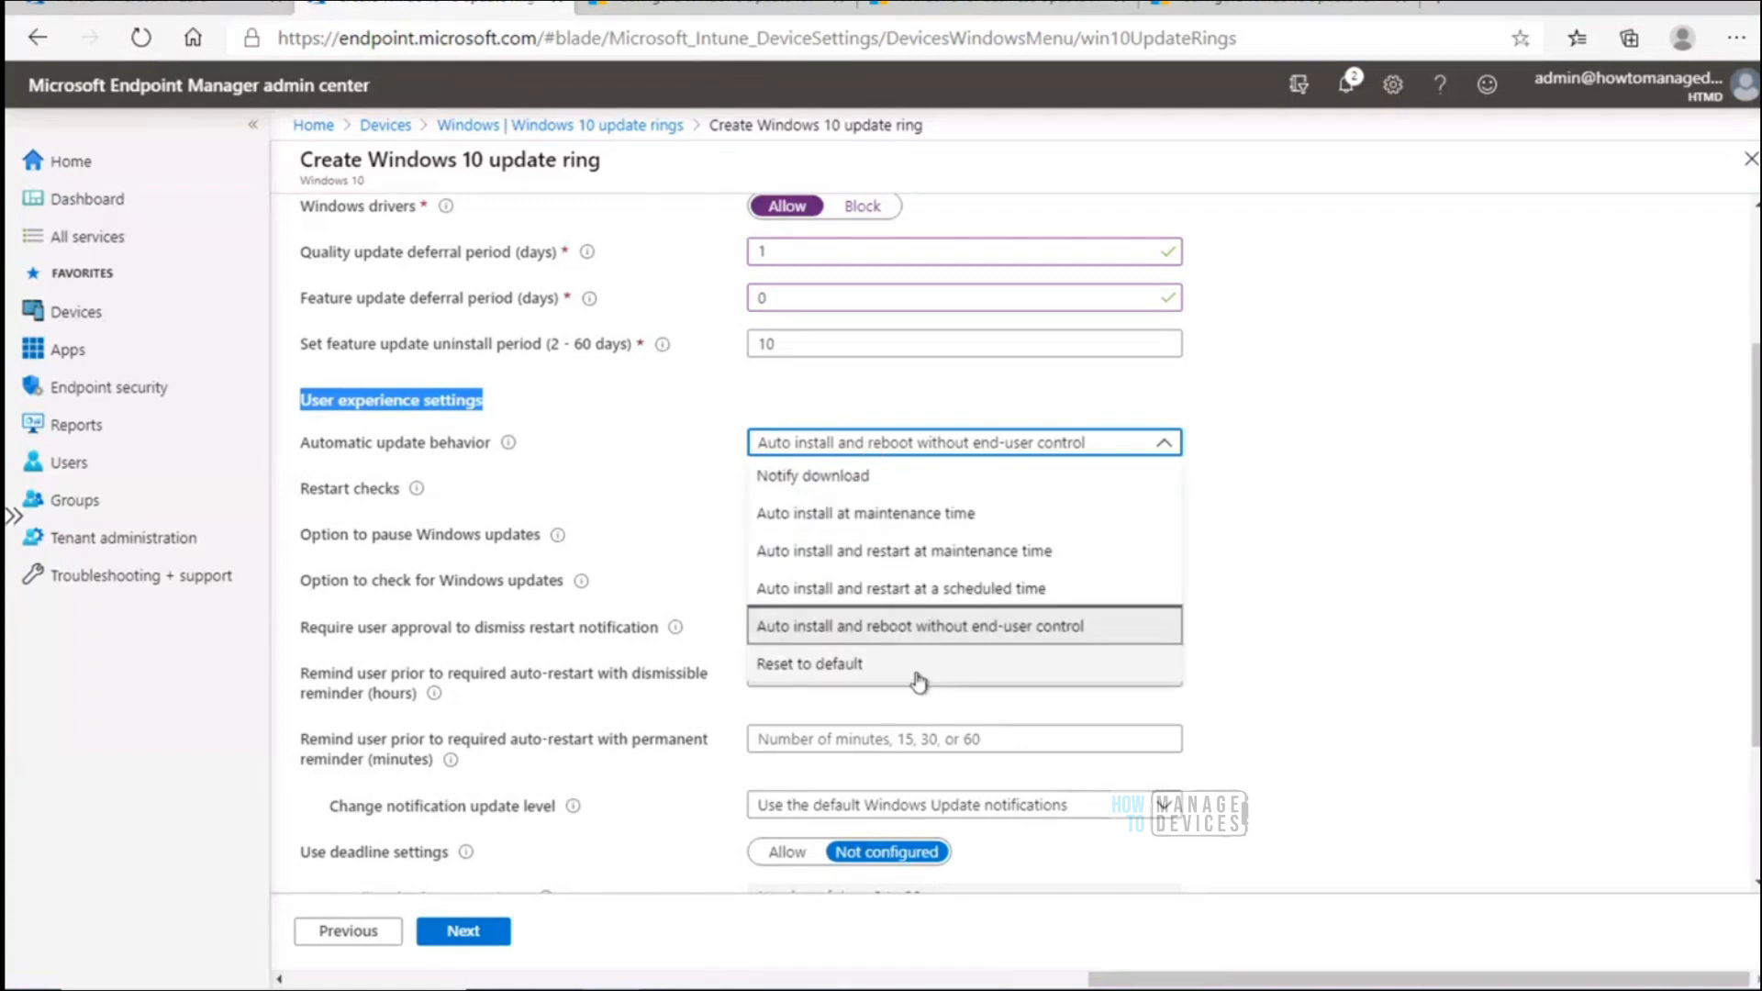
left_click(918, 673)
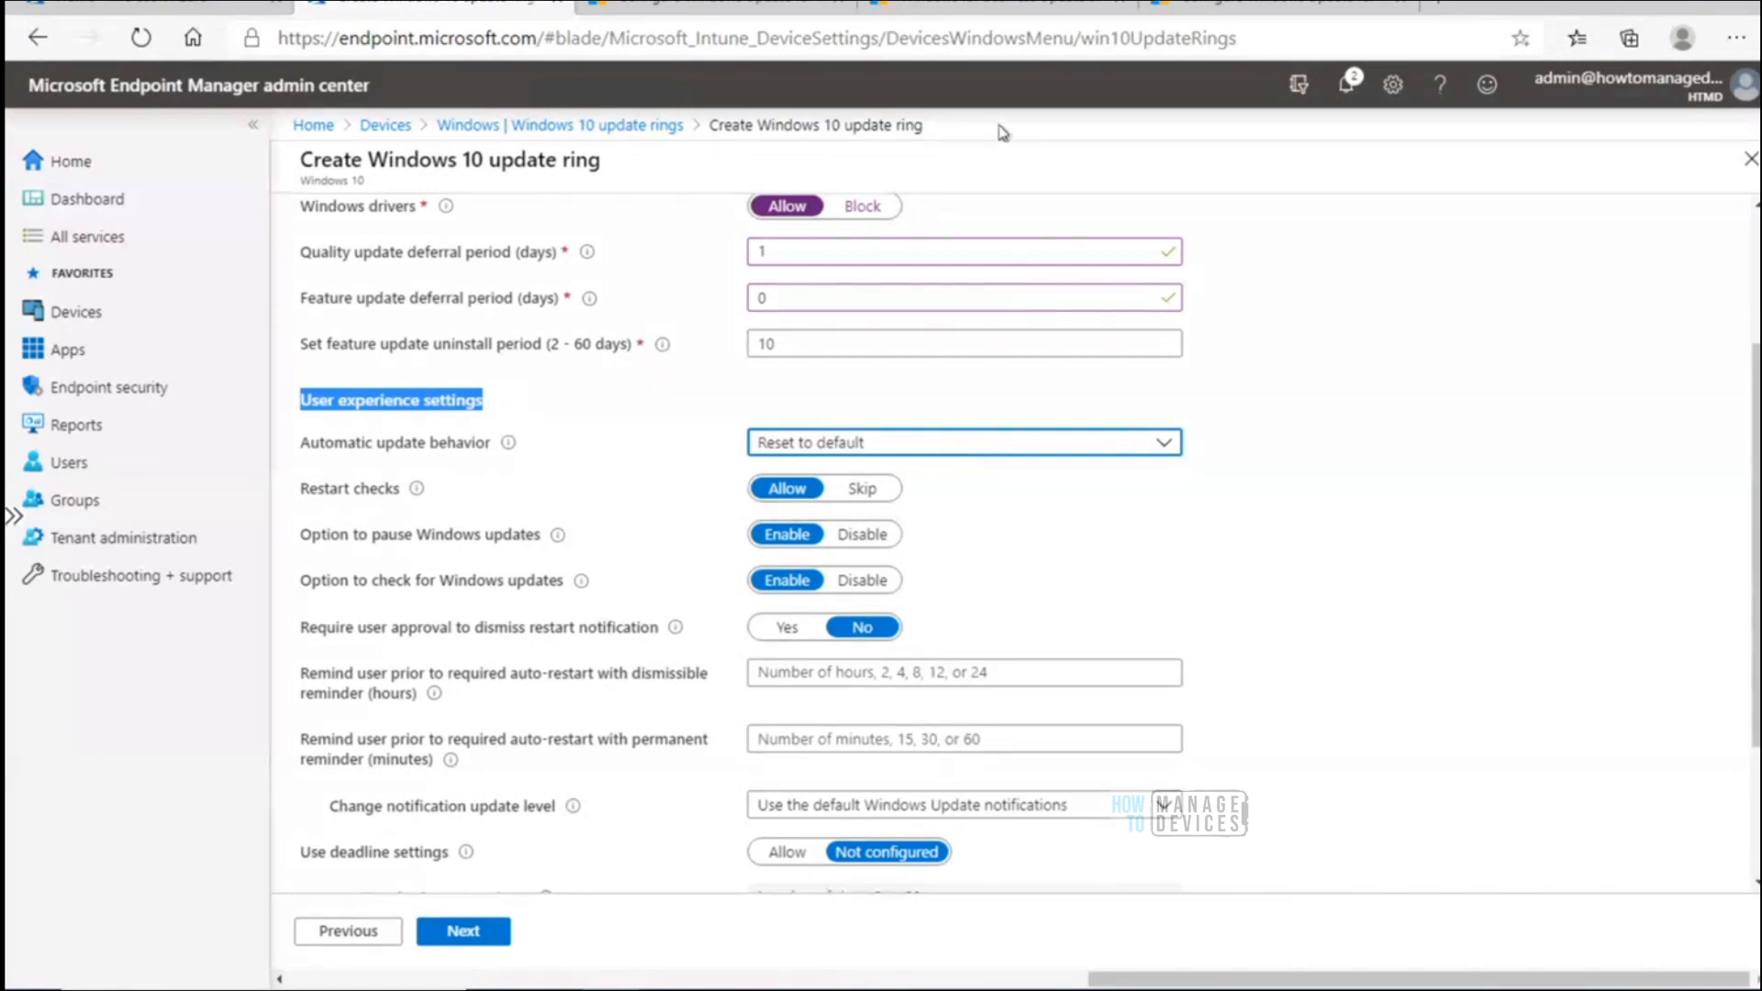
left_click(950, 444)
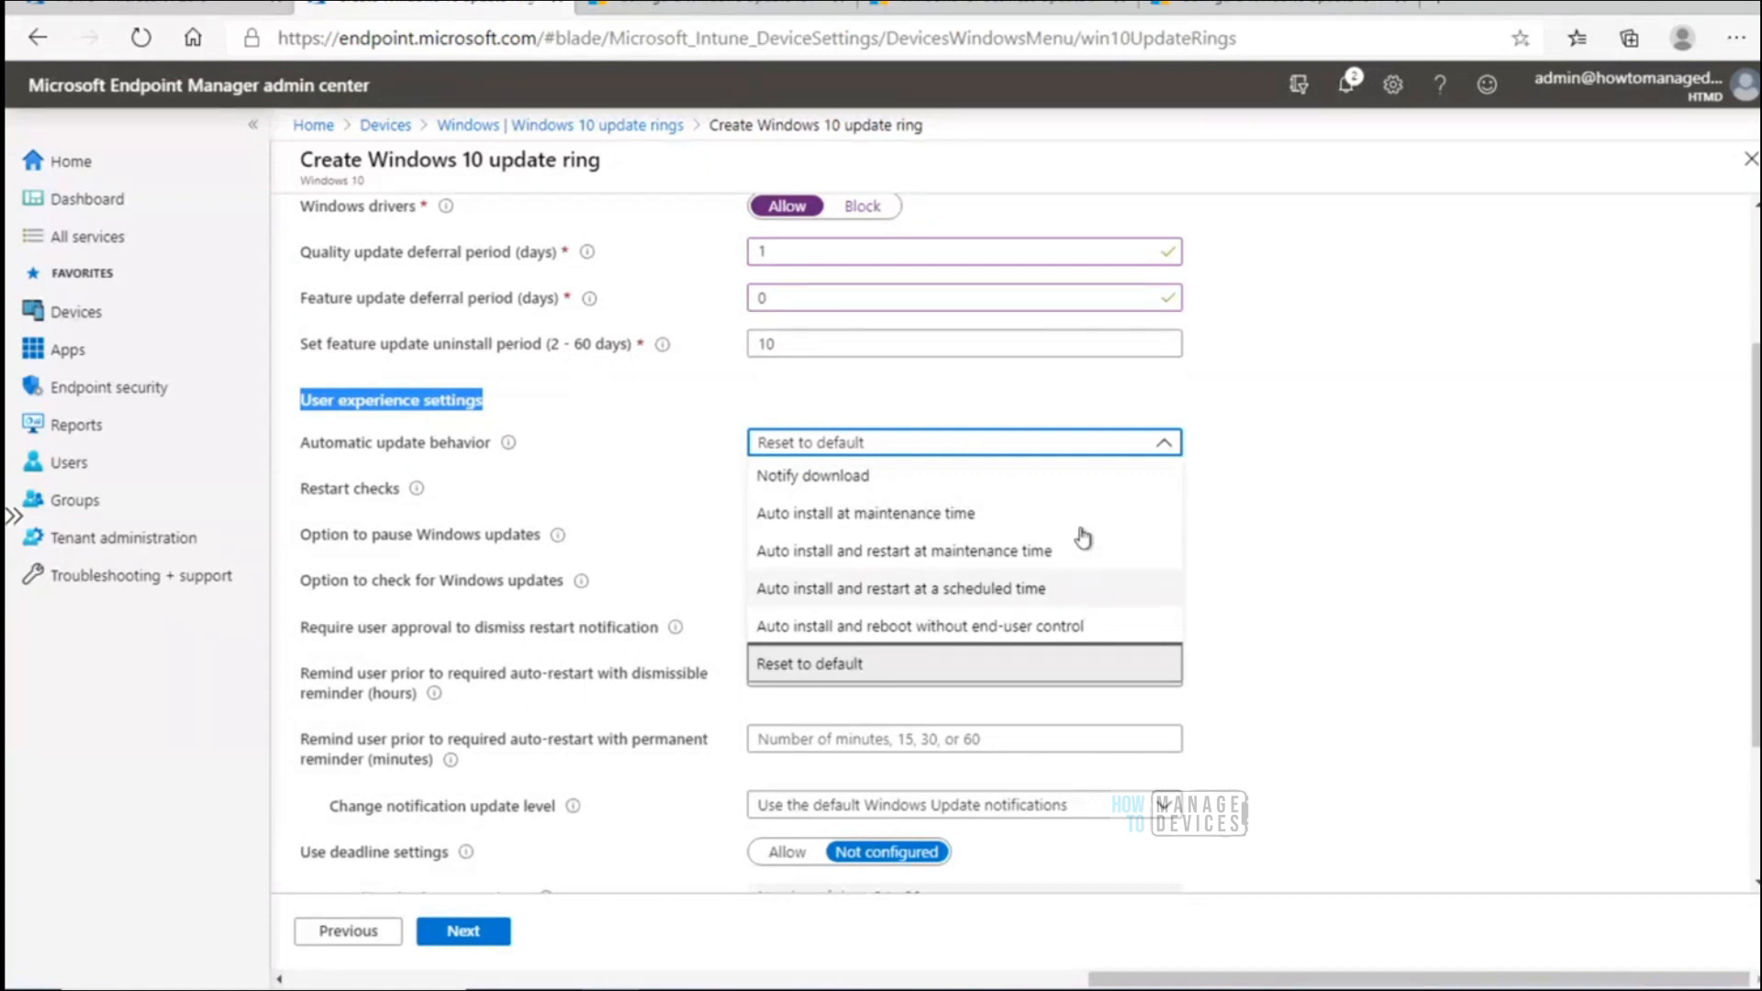
left_click(897, 477)
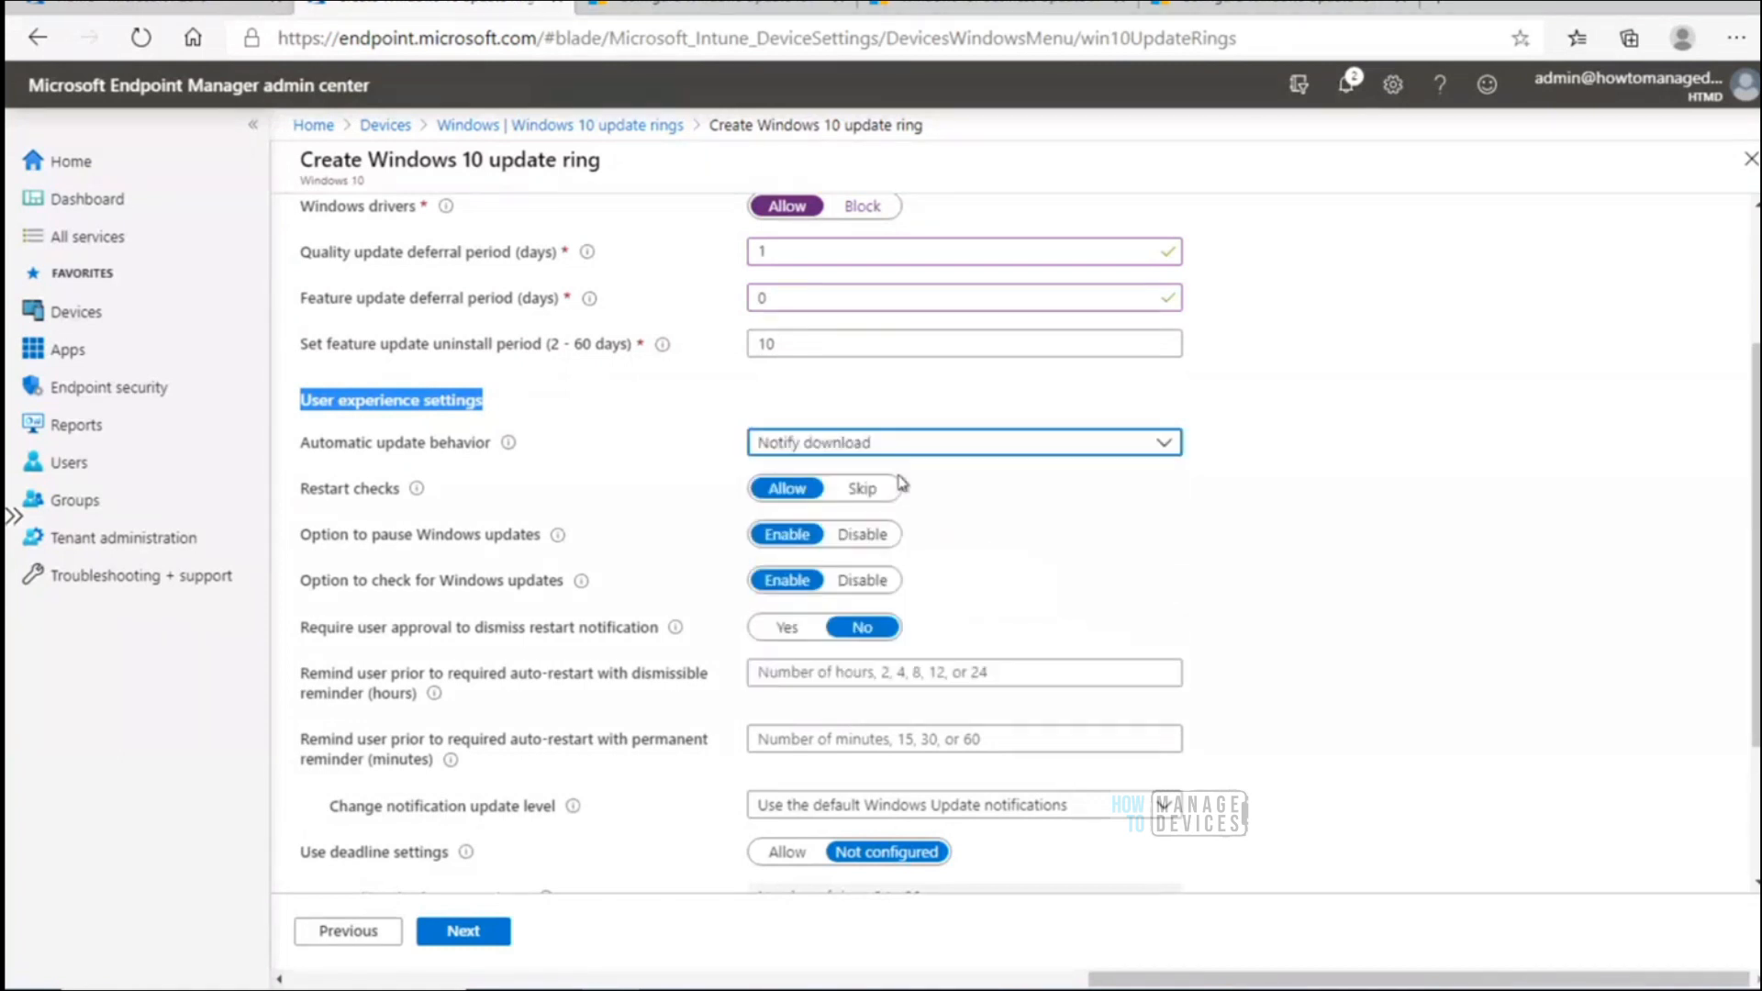
left_click(953, 461)
left_click(953, 461)
left_click(919, 464)
left_click(601, 514)
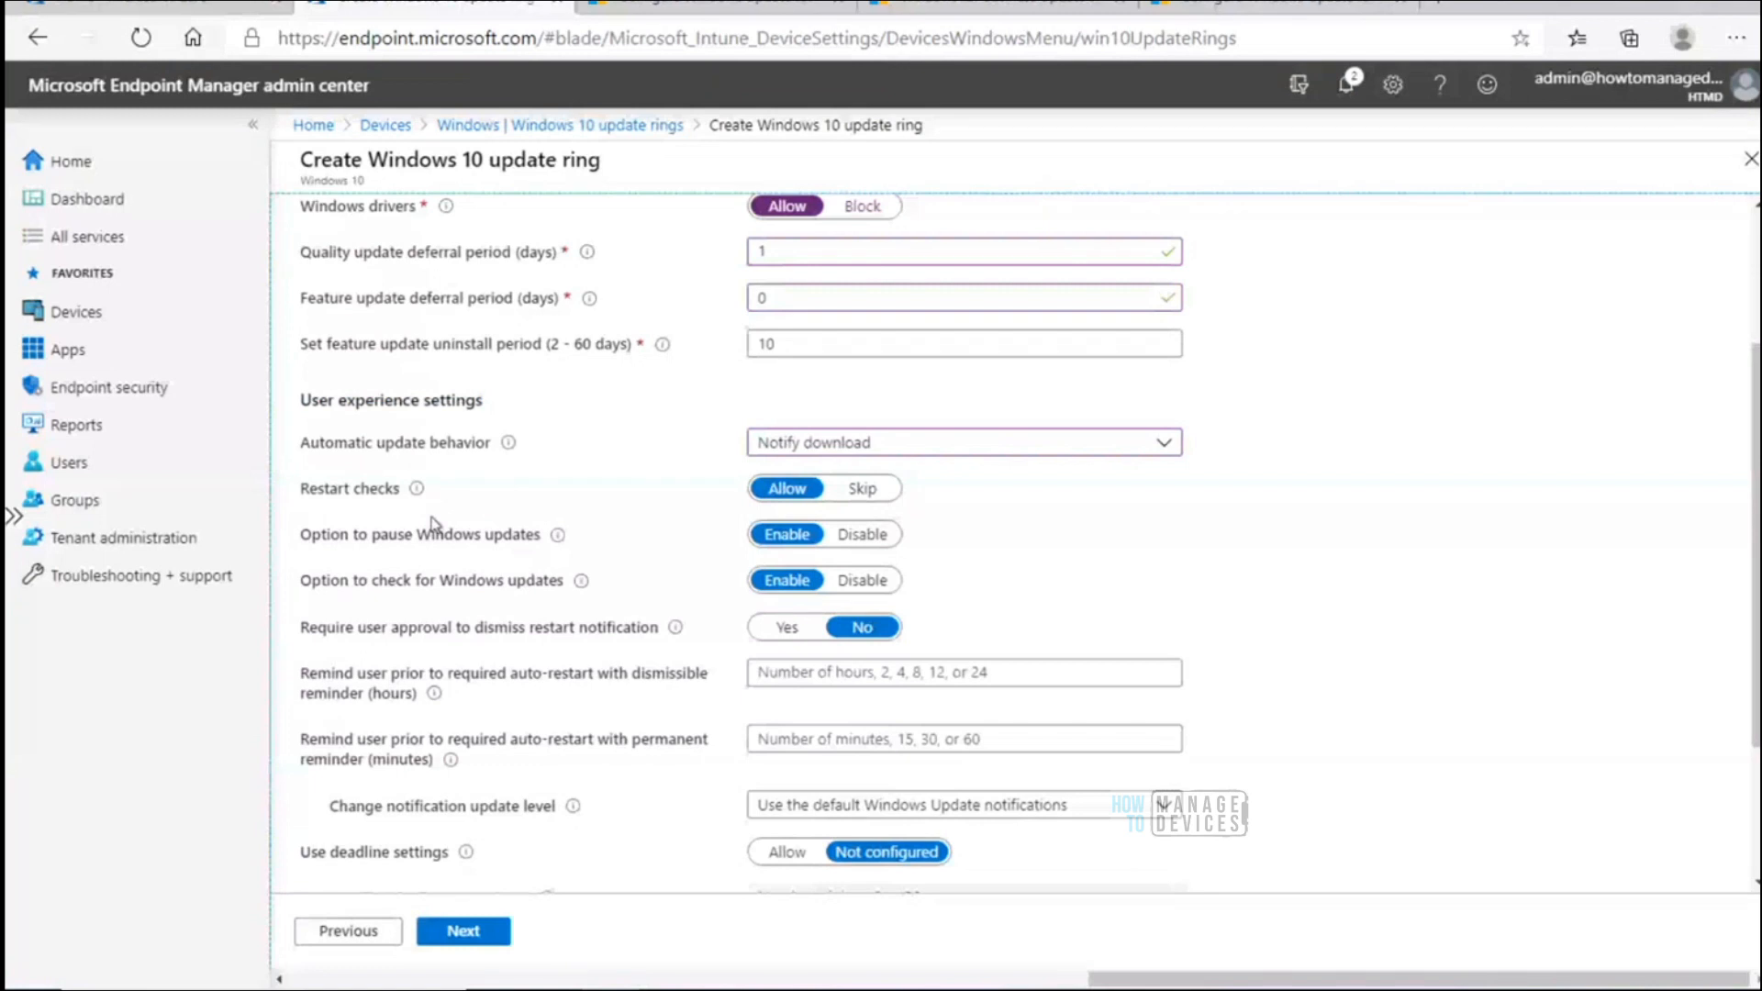
Set the automatic update behavior to "Auto install at maintenance time" and review the descriptions of the restart, pause, update check and restart approval settings
left_click(1000, 453)
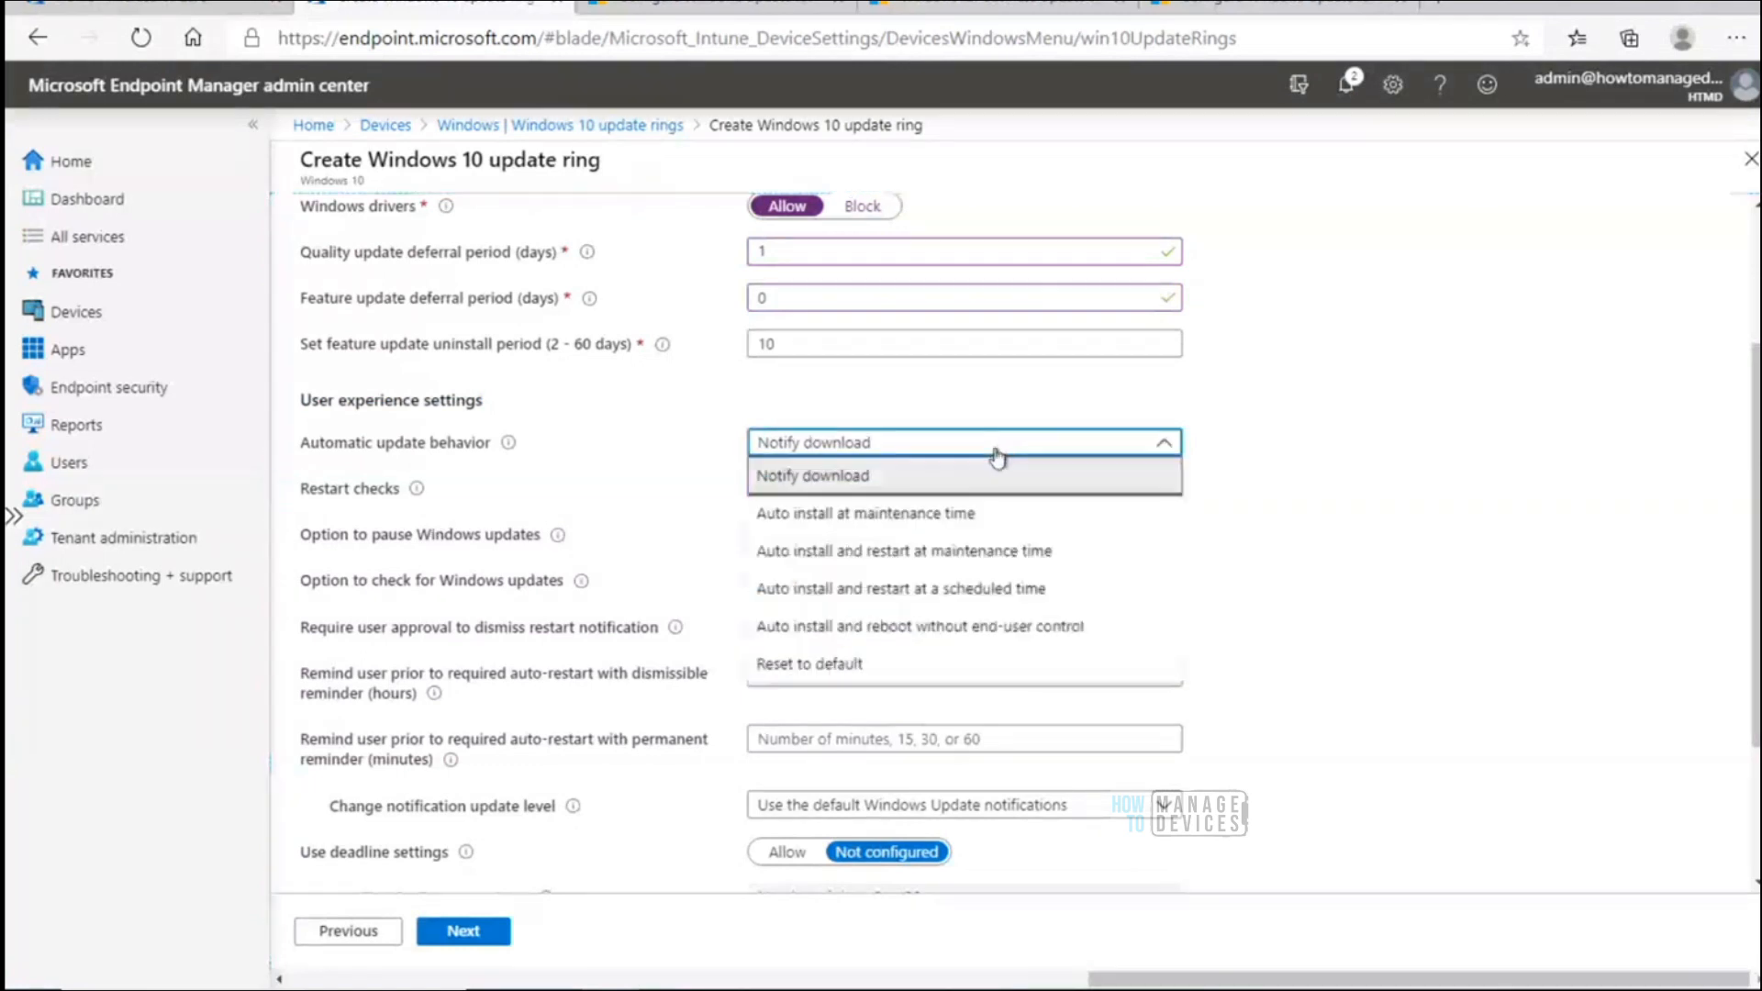
left_click(984, 522)
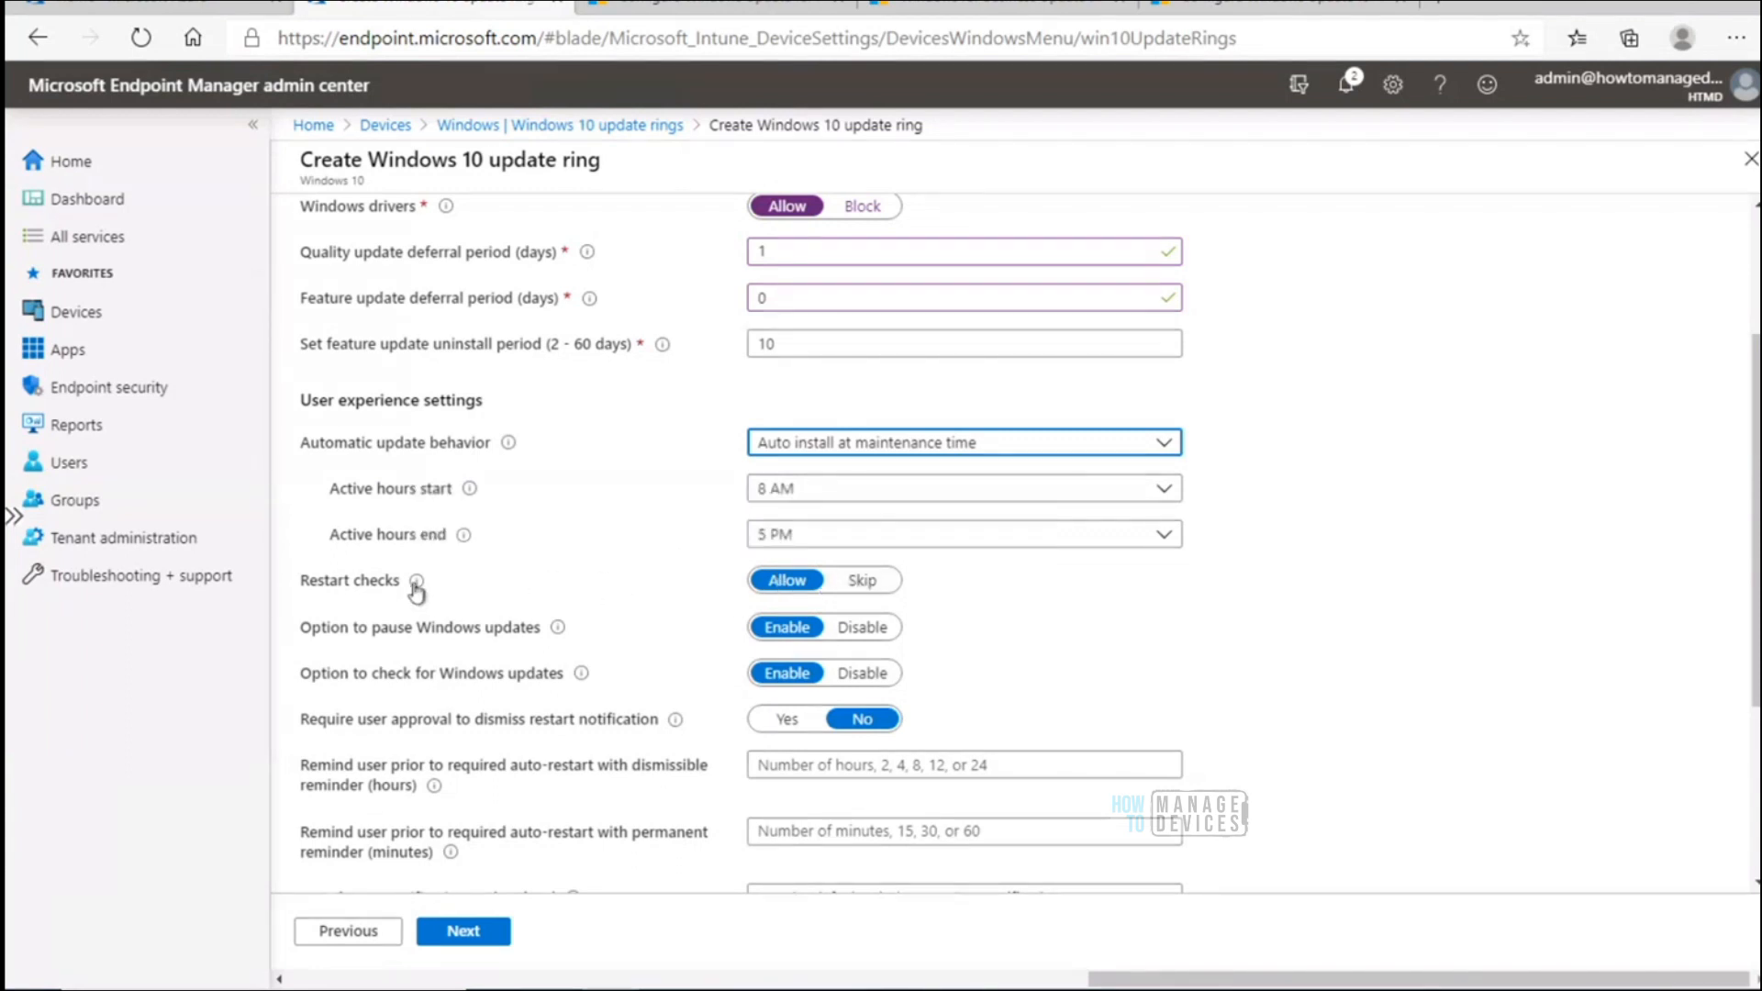
mouse_move(418, 590)
mouse_move(557, 632)
mouse_move(586, 693)
mouse_move(671, 723)
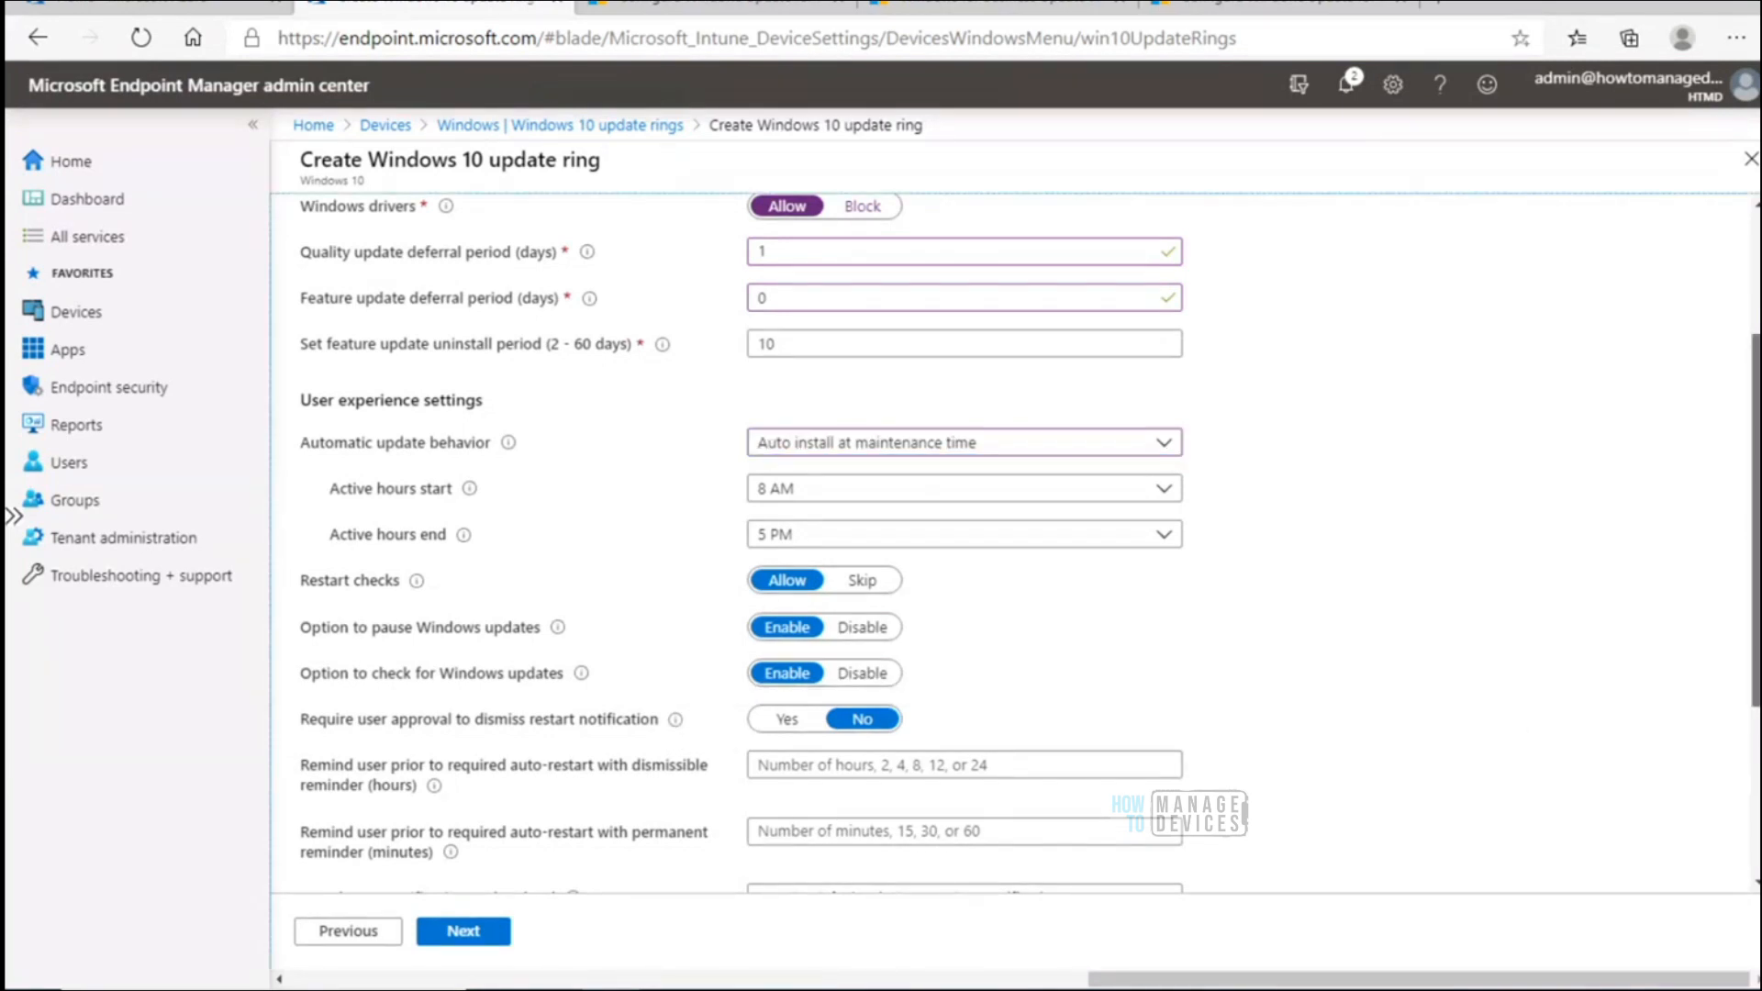
Set the dismissible reminder prior to the required auto-restart to 2 hours
scroll(1009, 542, "down", 3)
scroll(1009, 541, "down", 3)
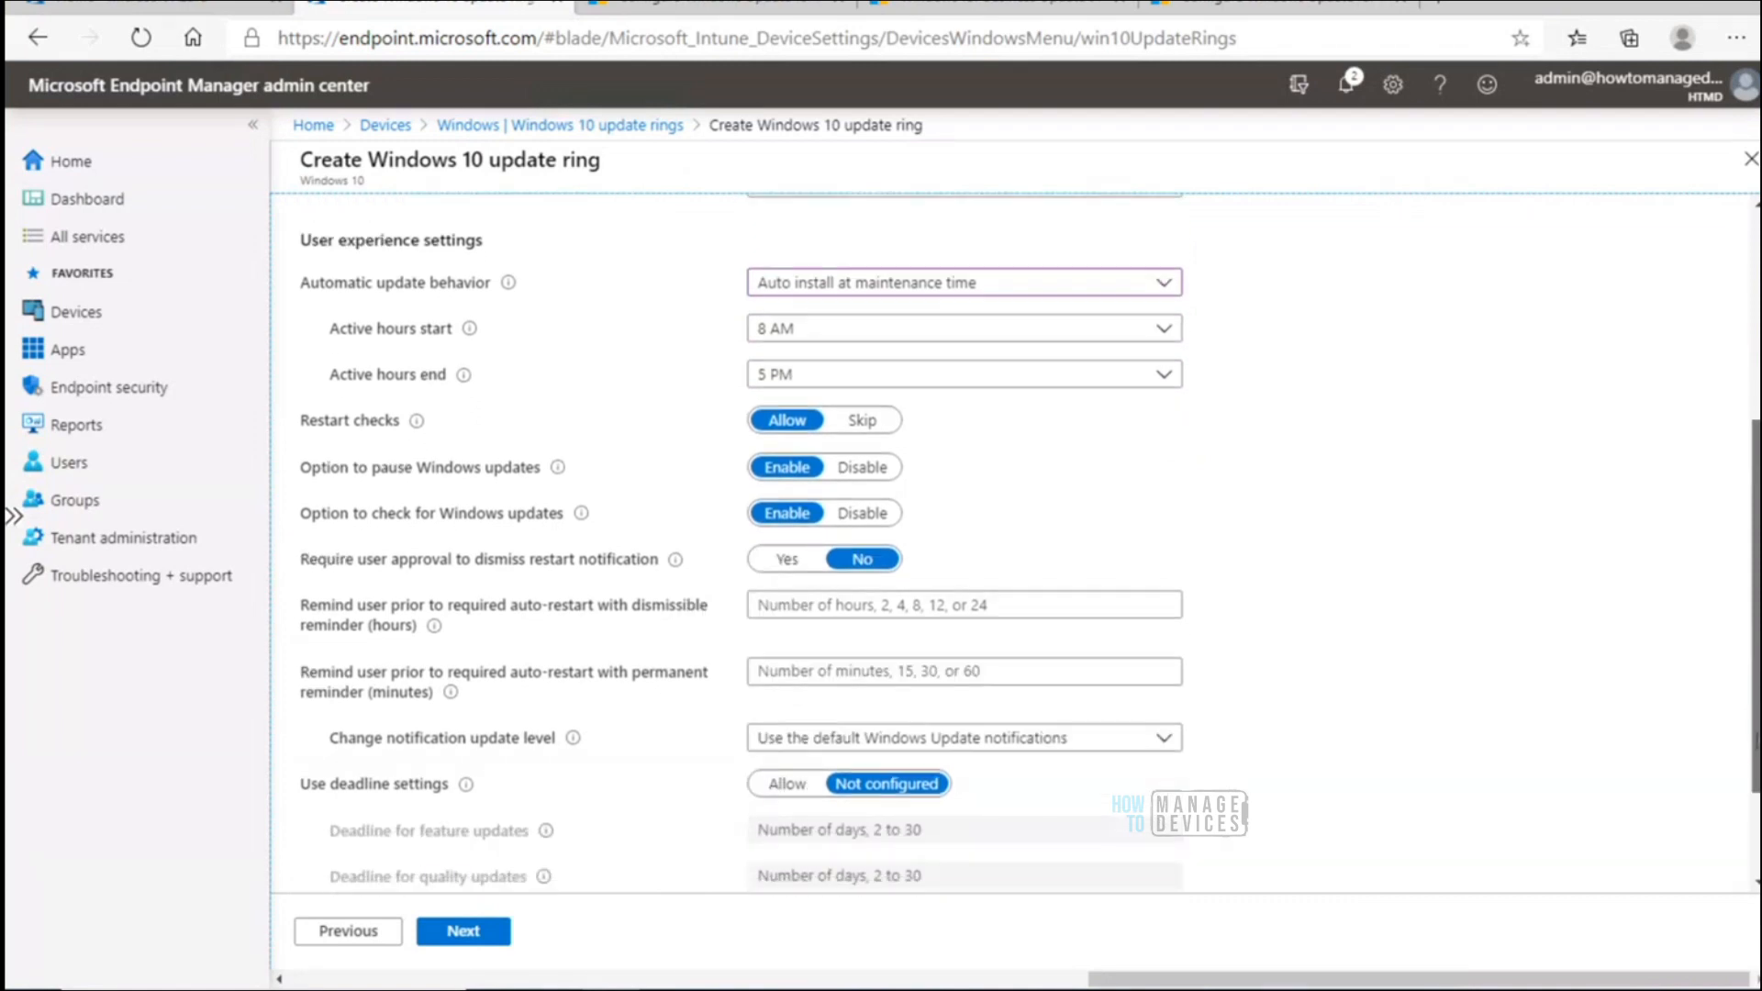
scroll(1010, 542, "down", 1)
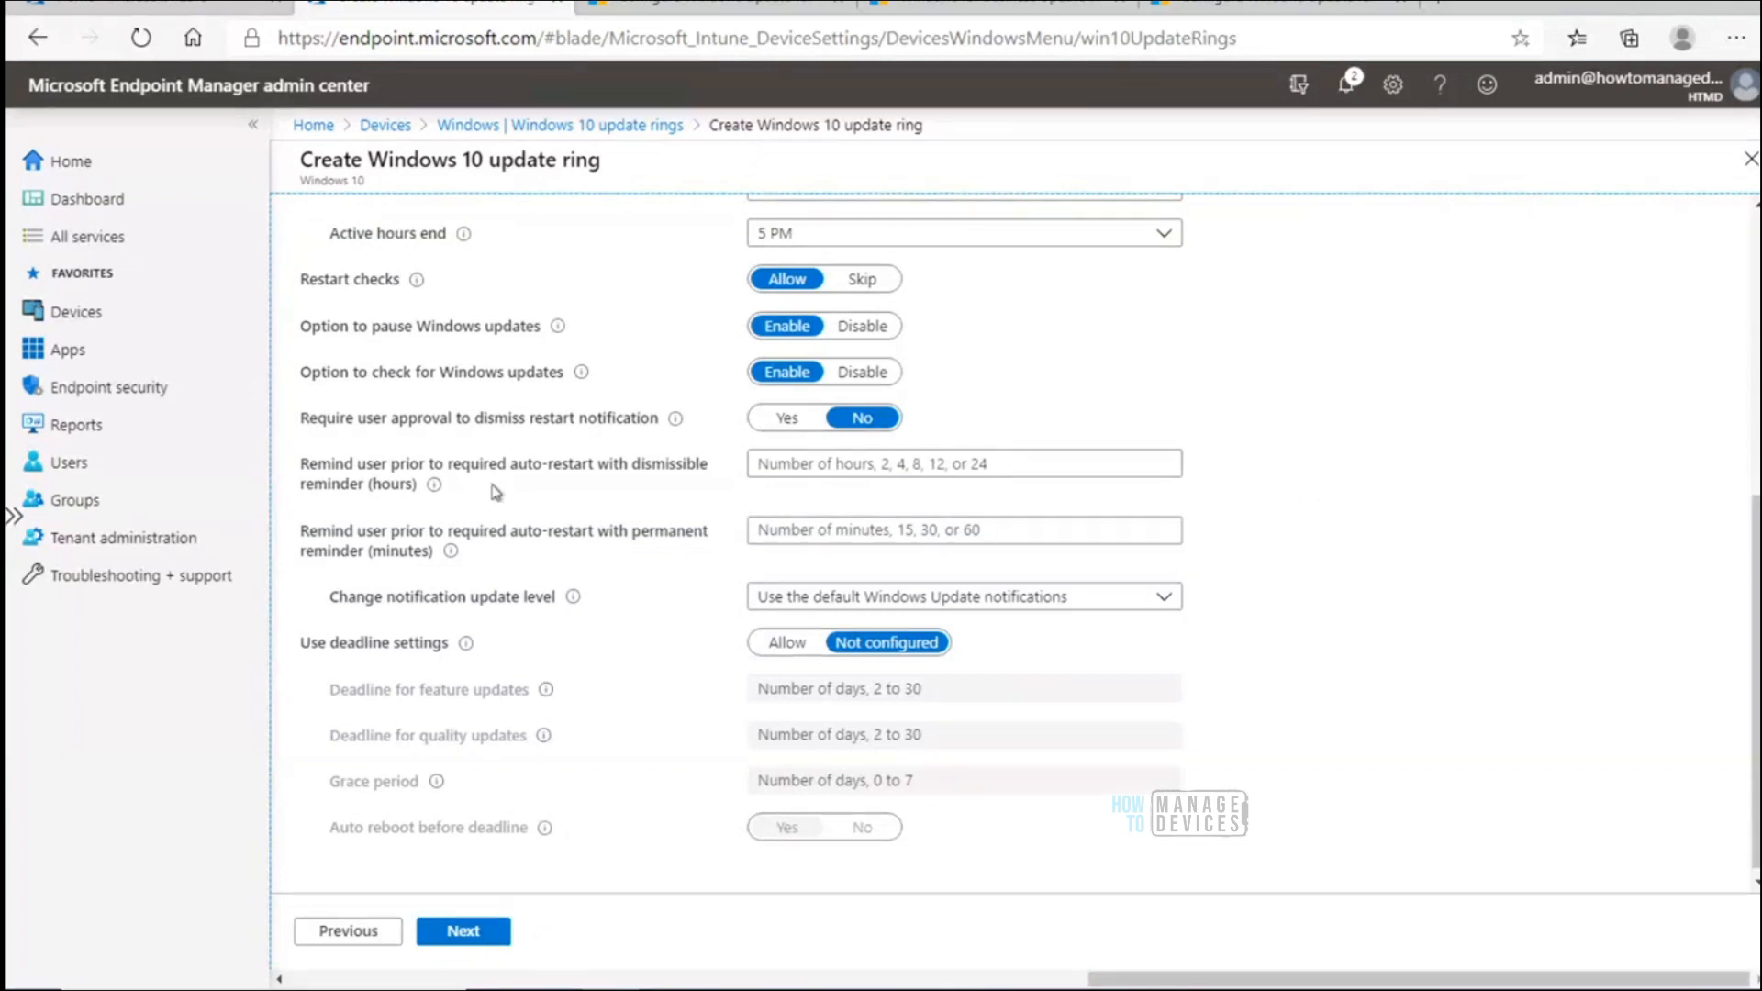
mouse_move(421, 477)
left_click(802, 465)
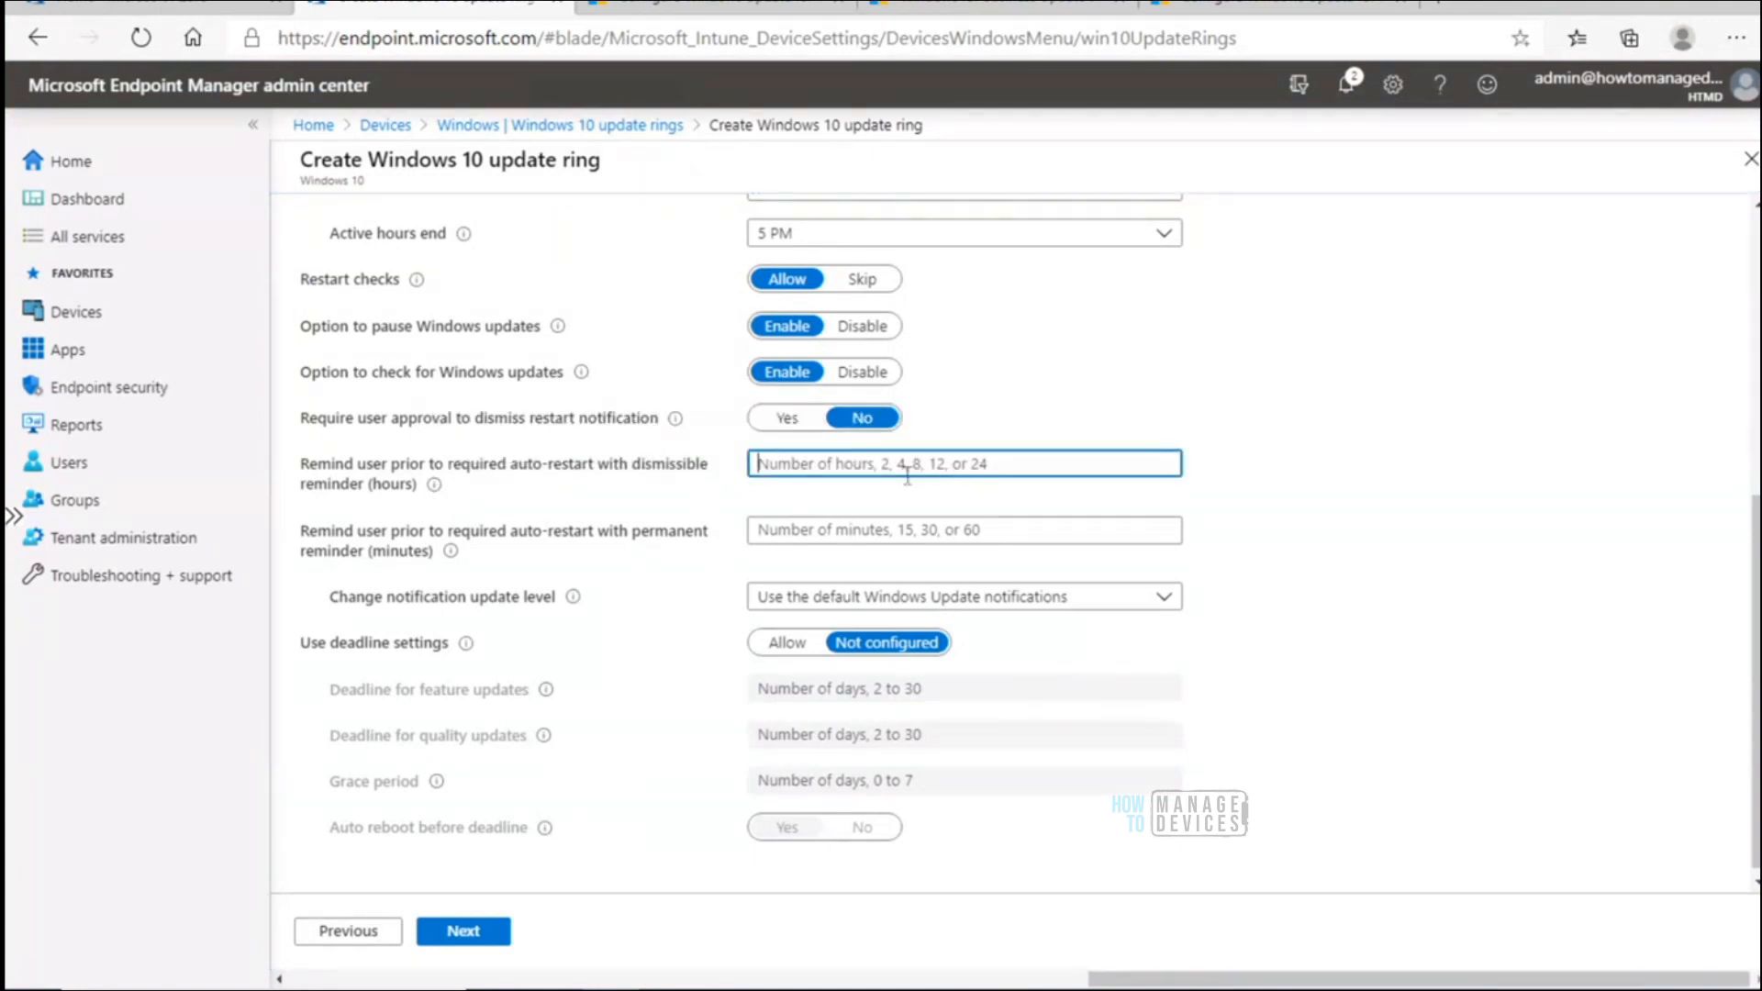
type("2")
Check the permanent auto-restart reminder's description and set the reminder to 15 minutes
mouse_move(451, 550)
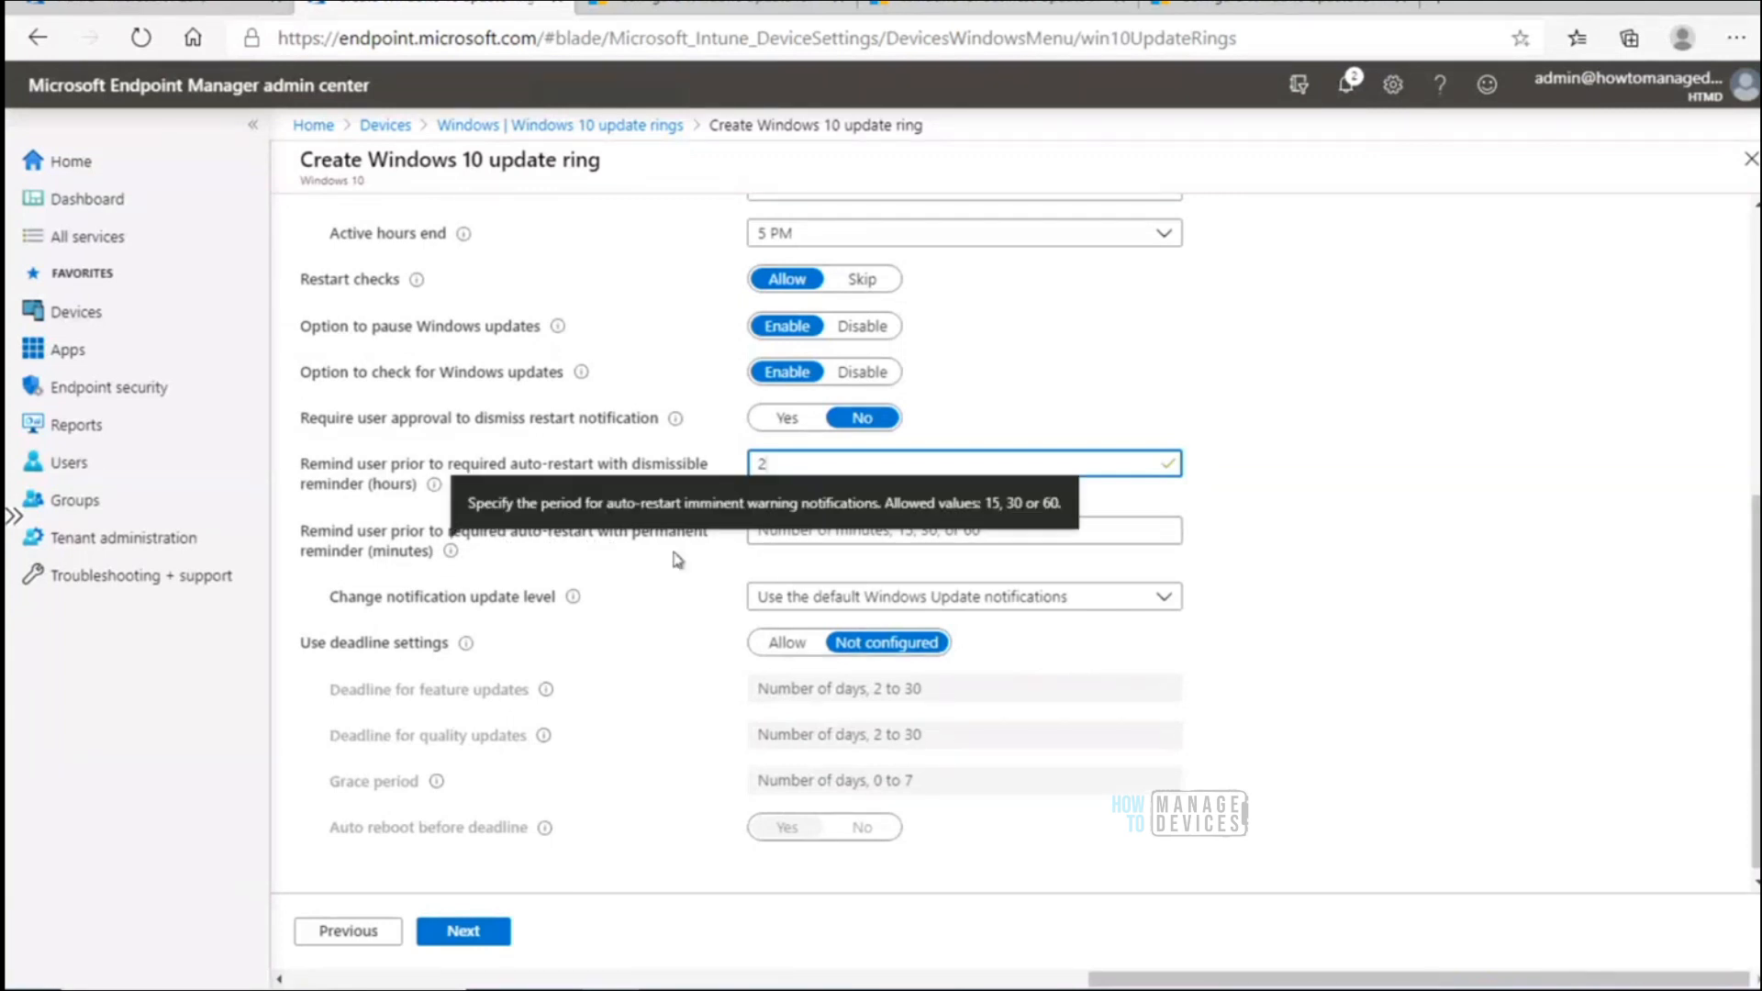
left_click(801, 533)
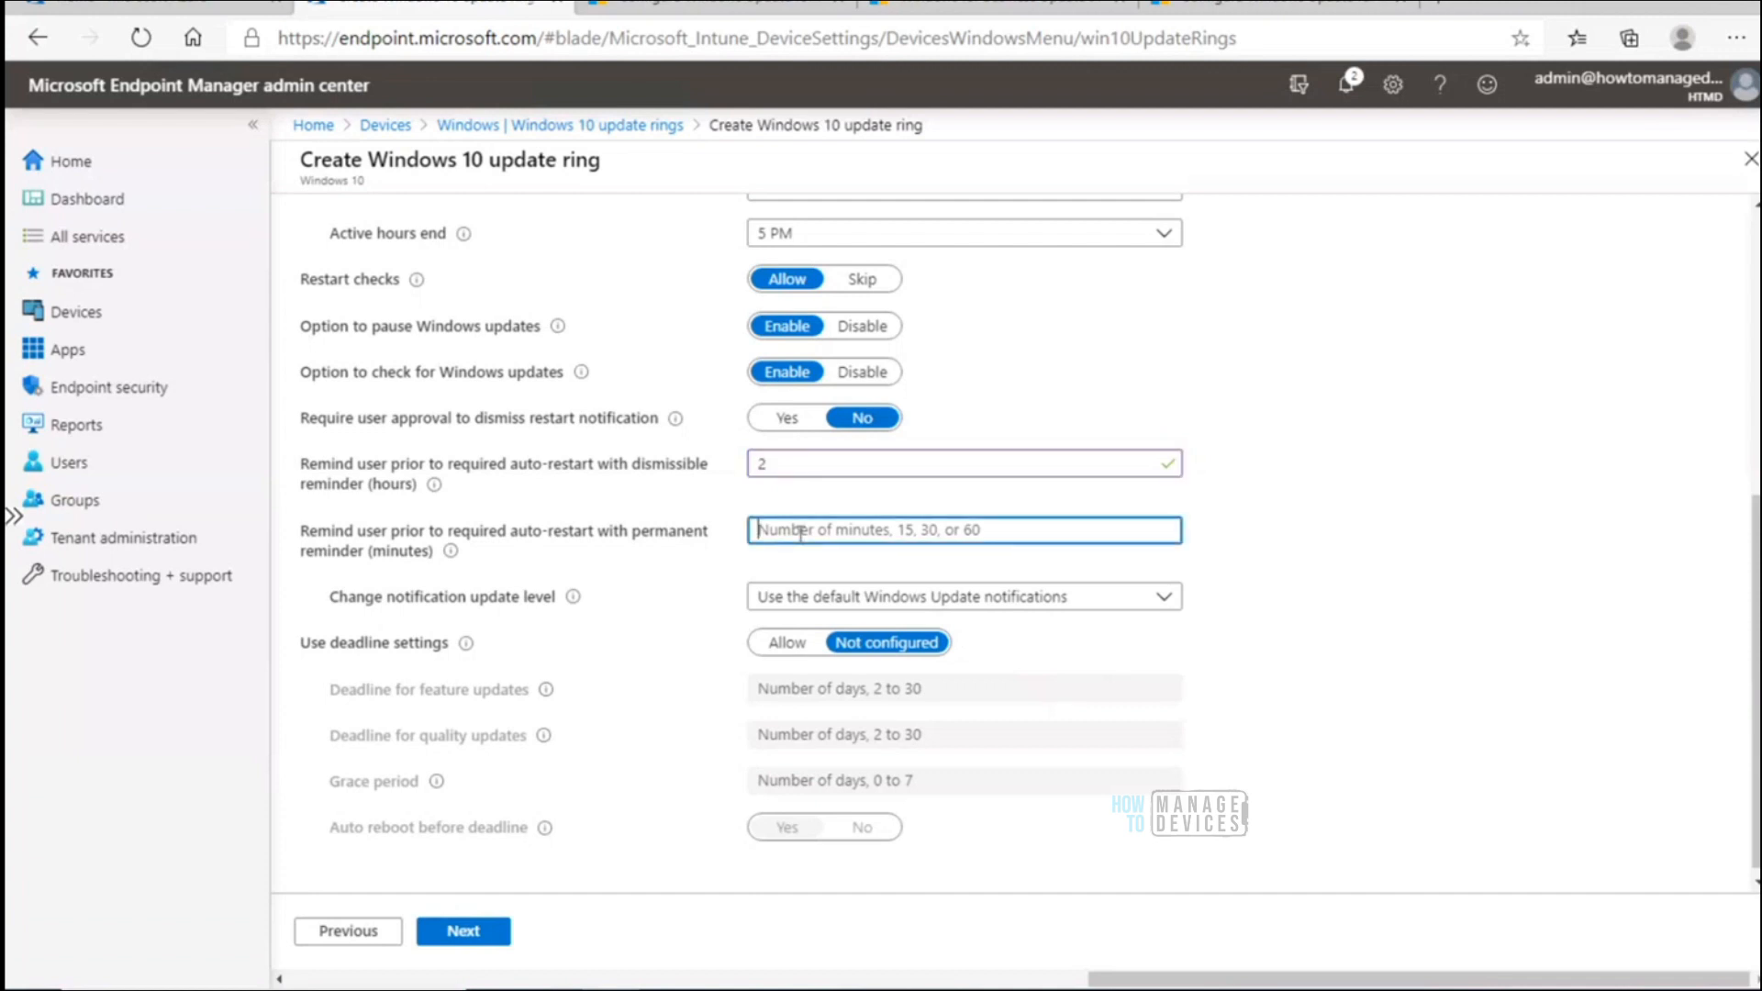
type("15")
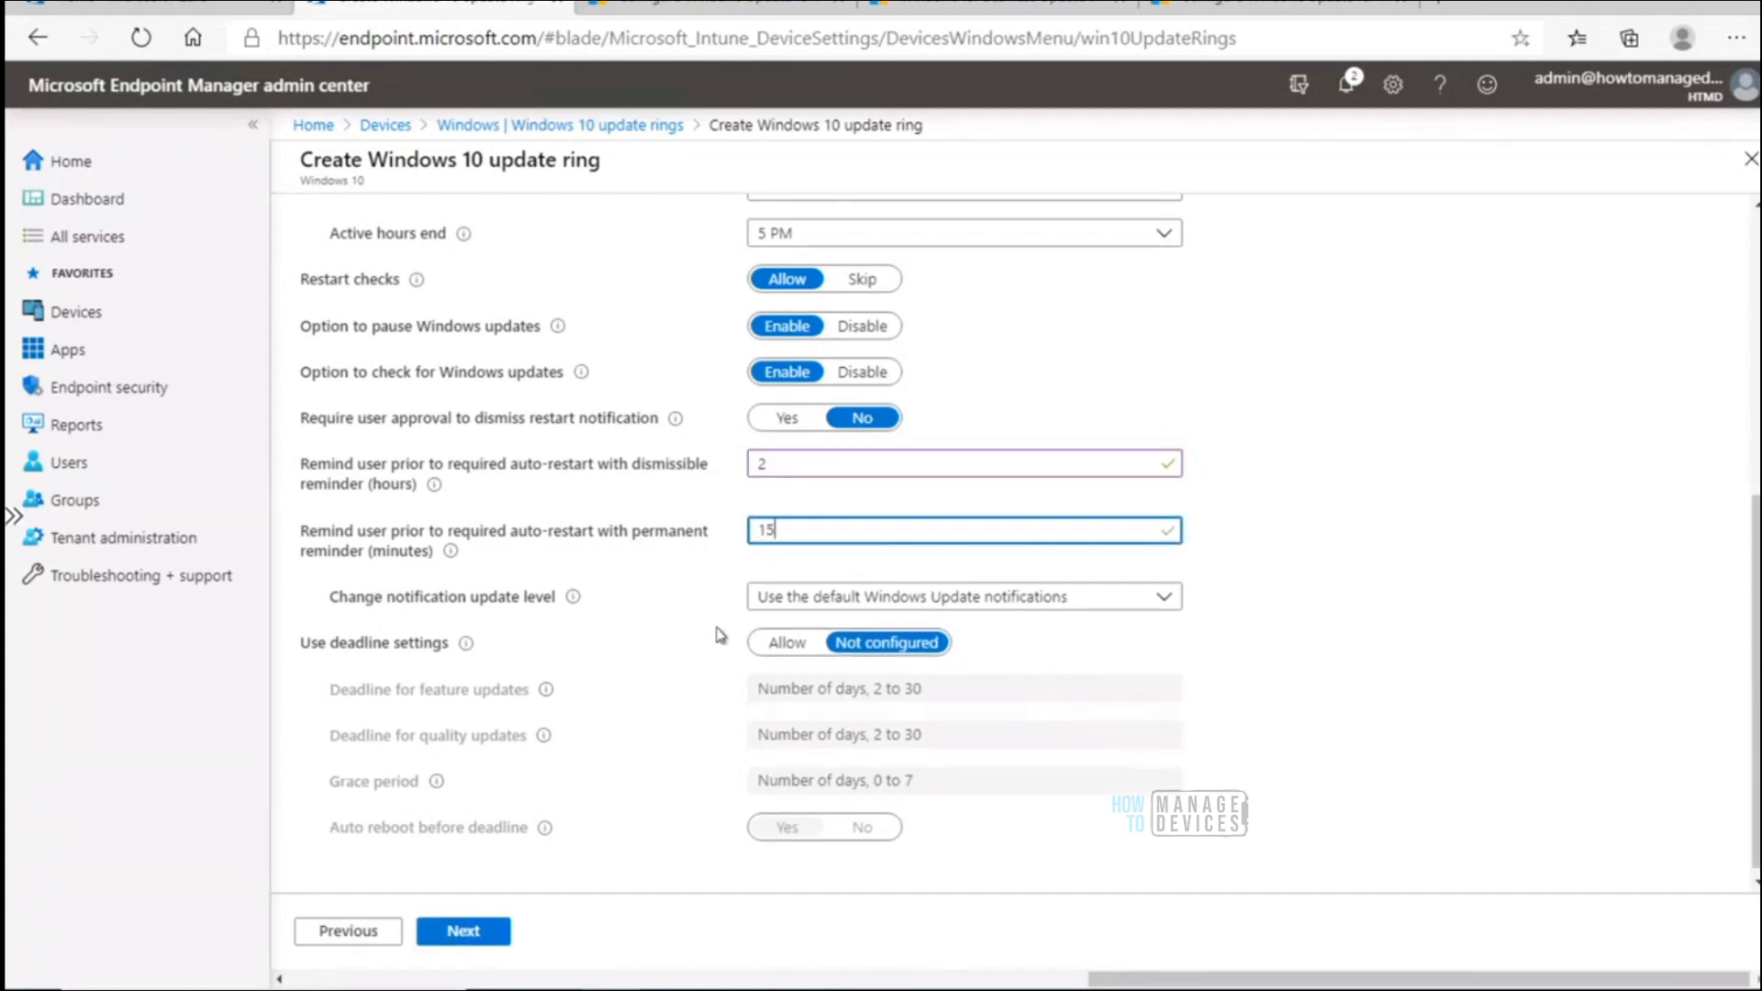
left_click(766, 575)
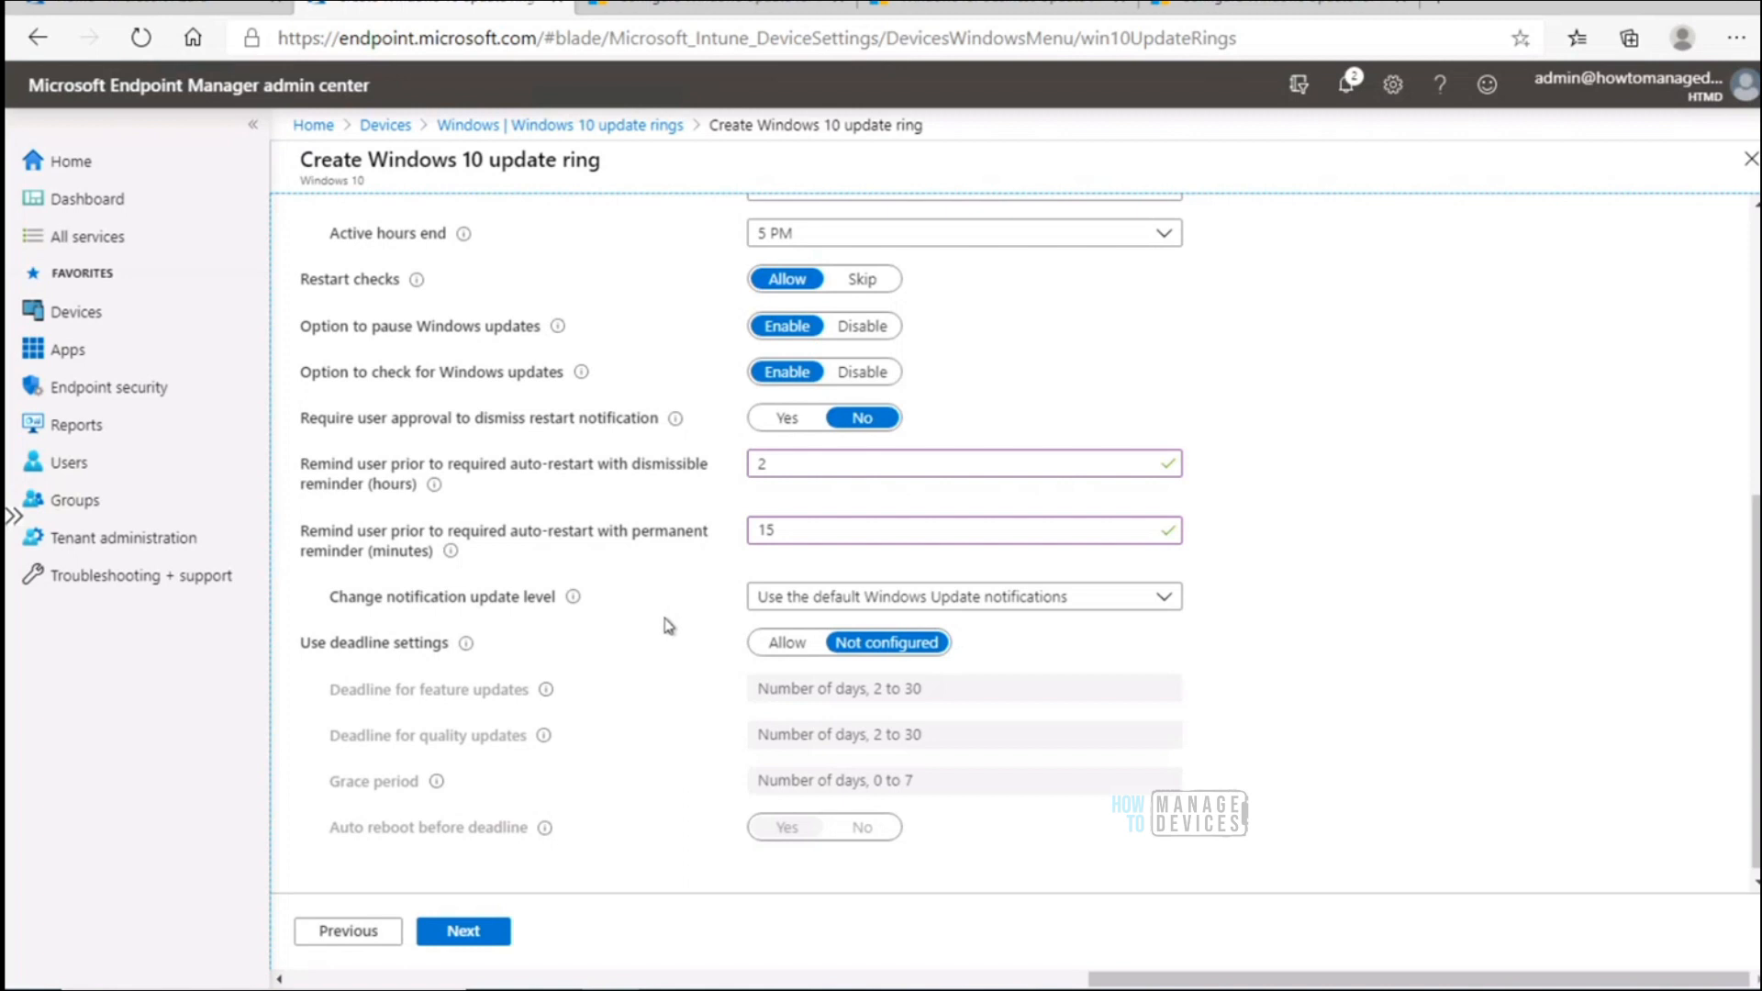
Try a permanent auto-restart reminder of 16 minutes and set it back to 15
left_click(806, 531)
key("BackSpace")
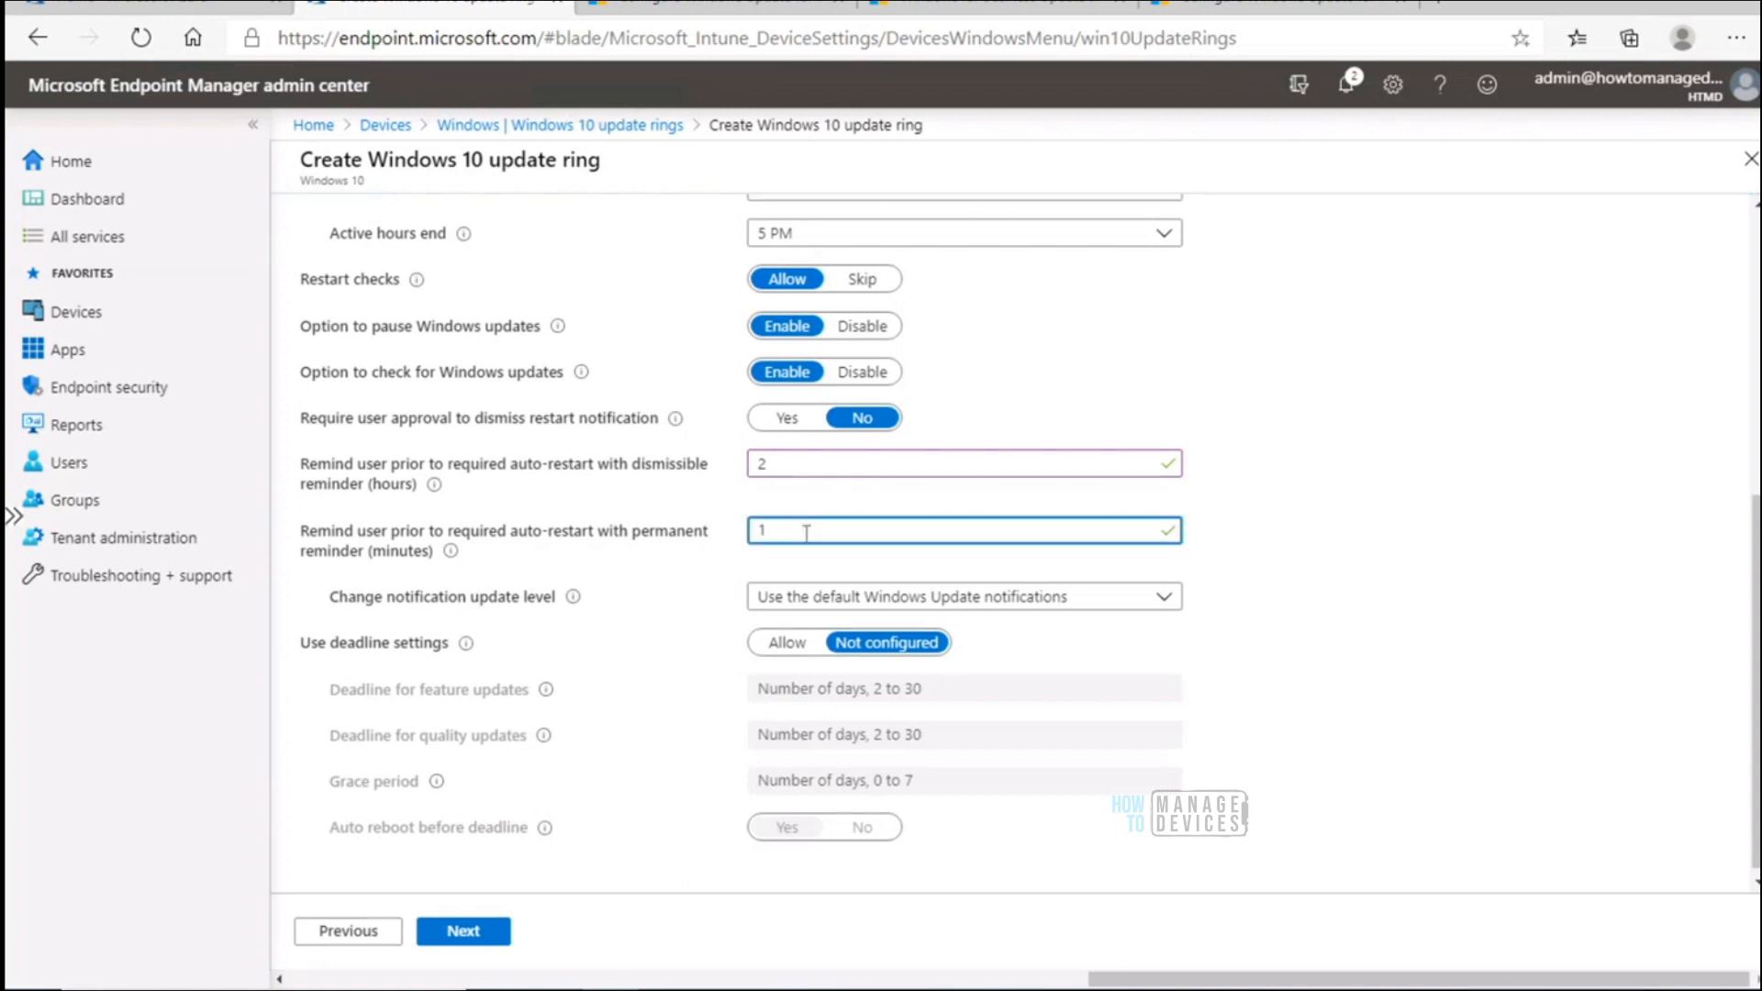
type("6")
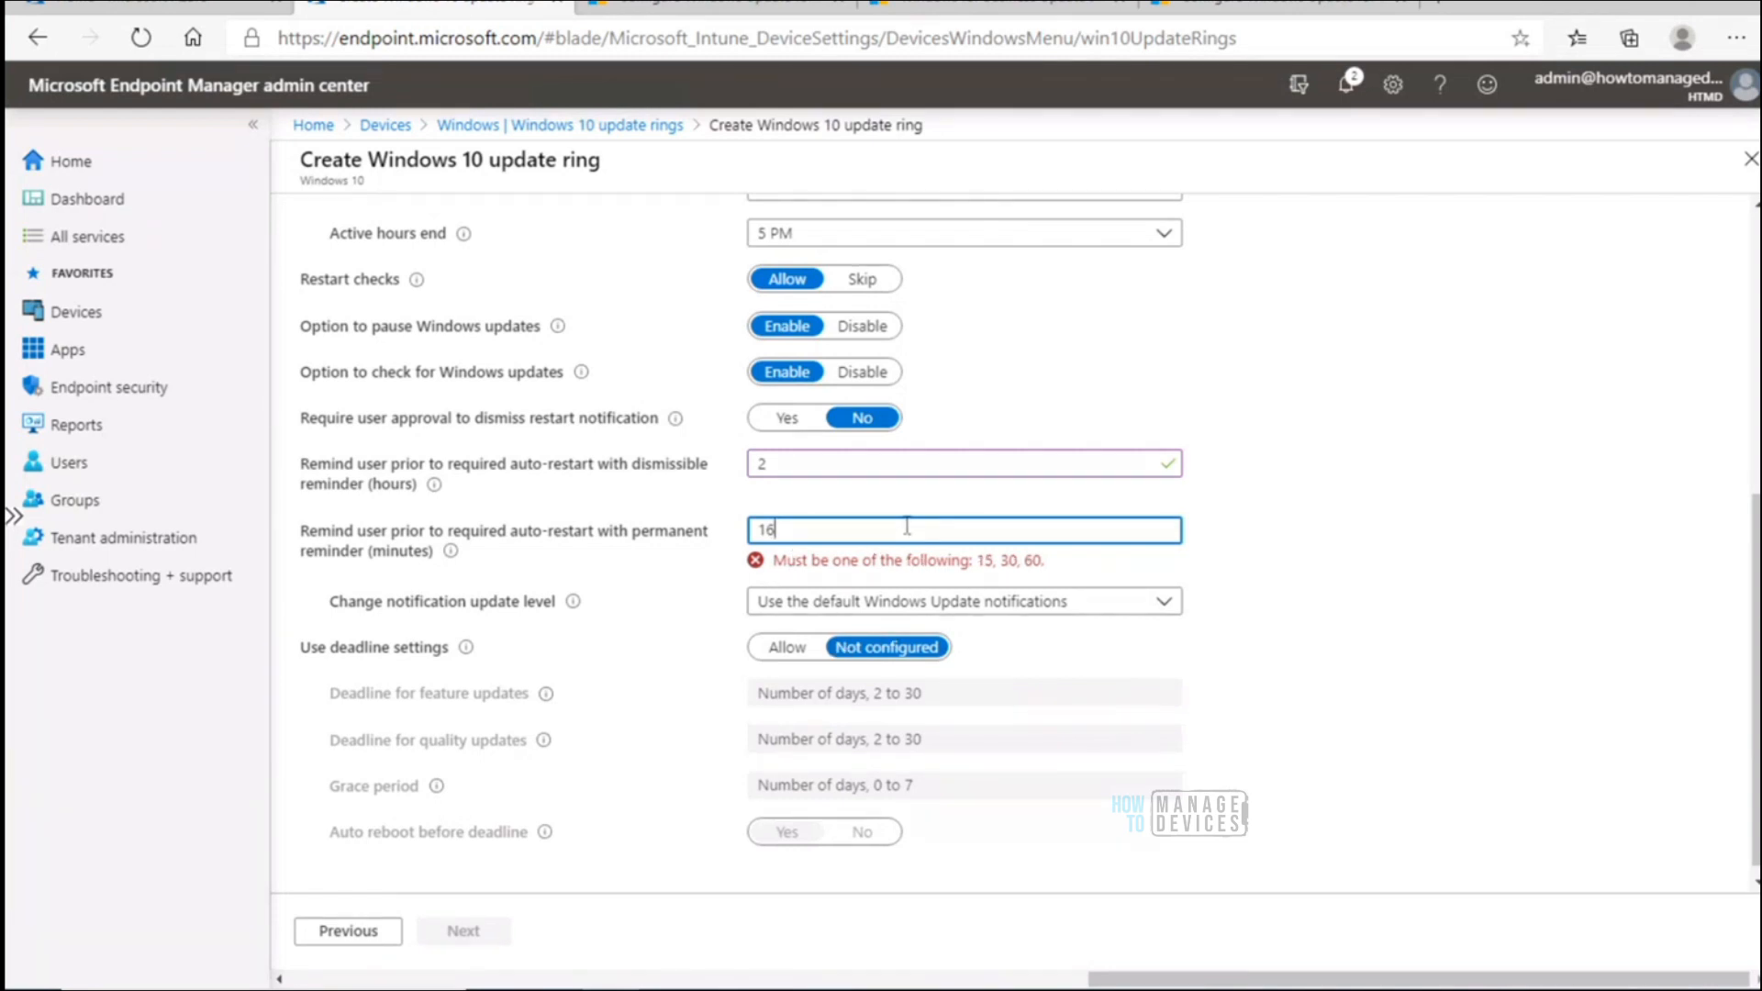
type("5")
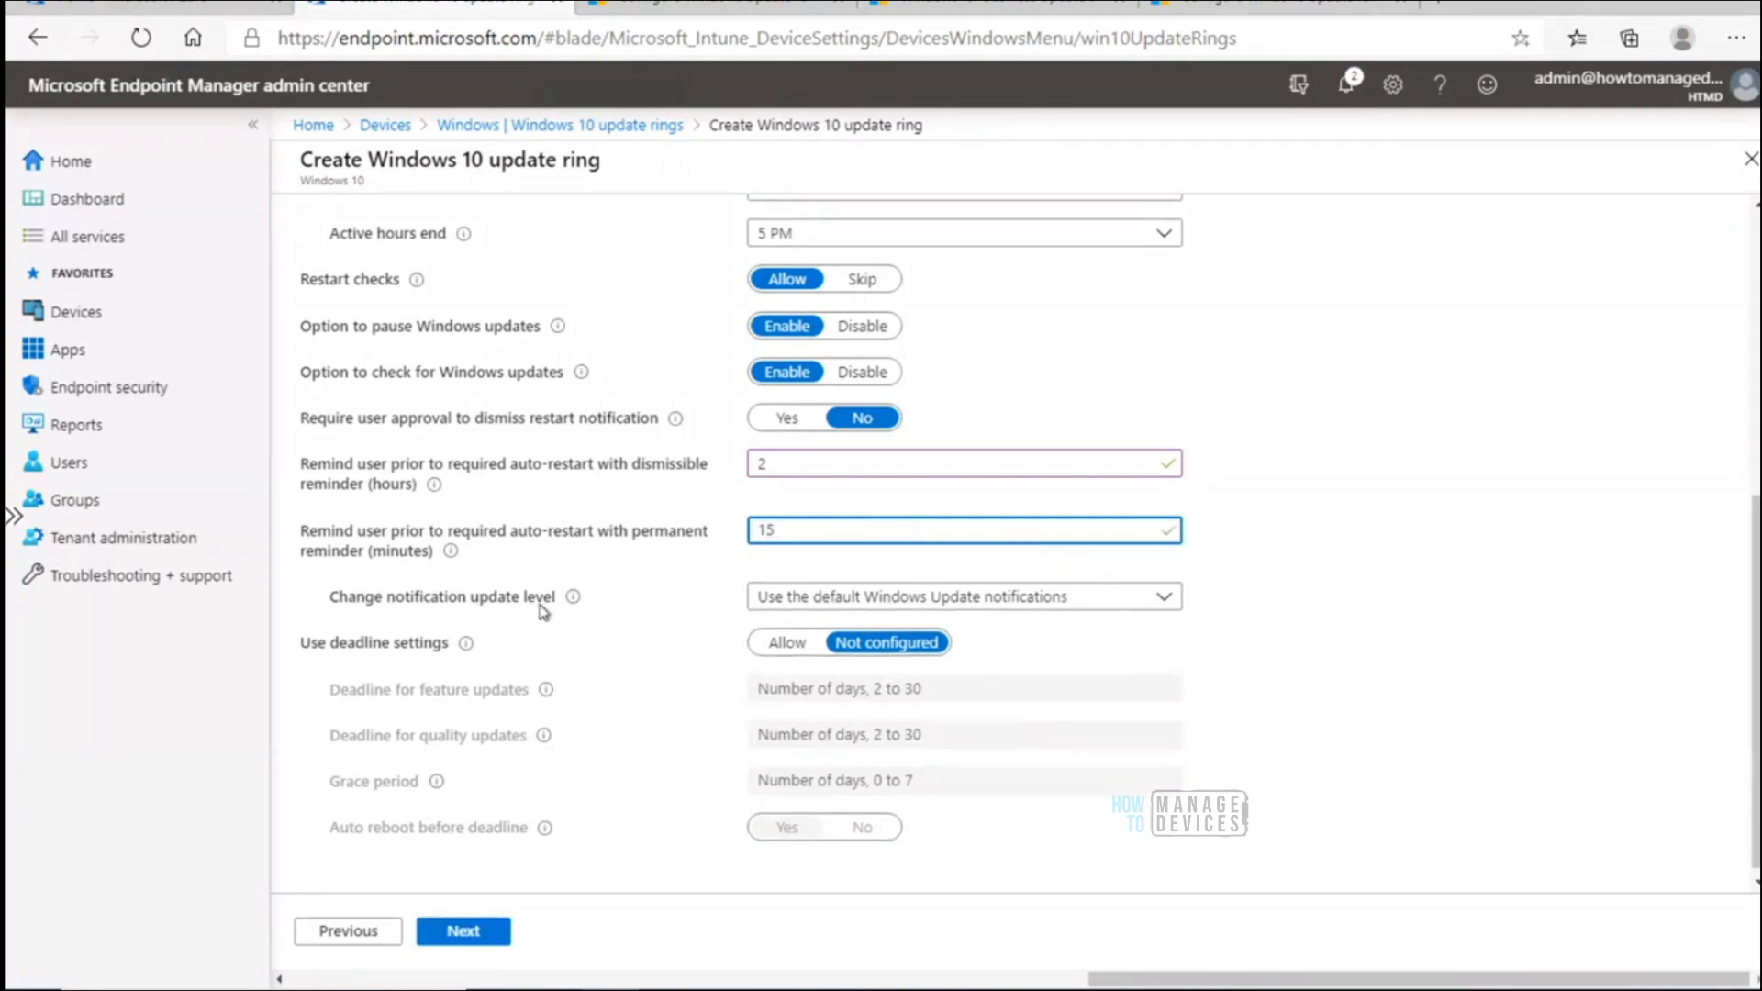
Review the description and options of the change notification update level, keeping the default Windows Update notifications
mouse_move(573, 598)
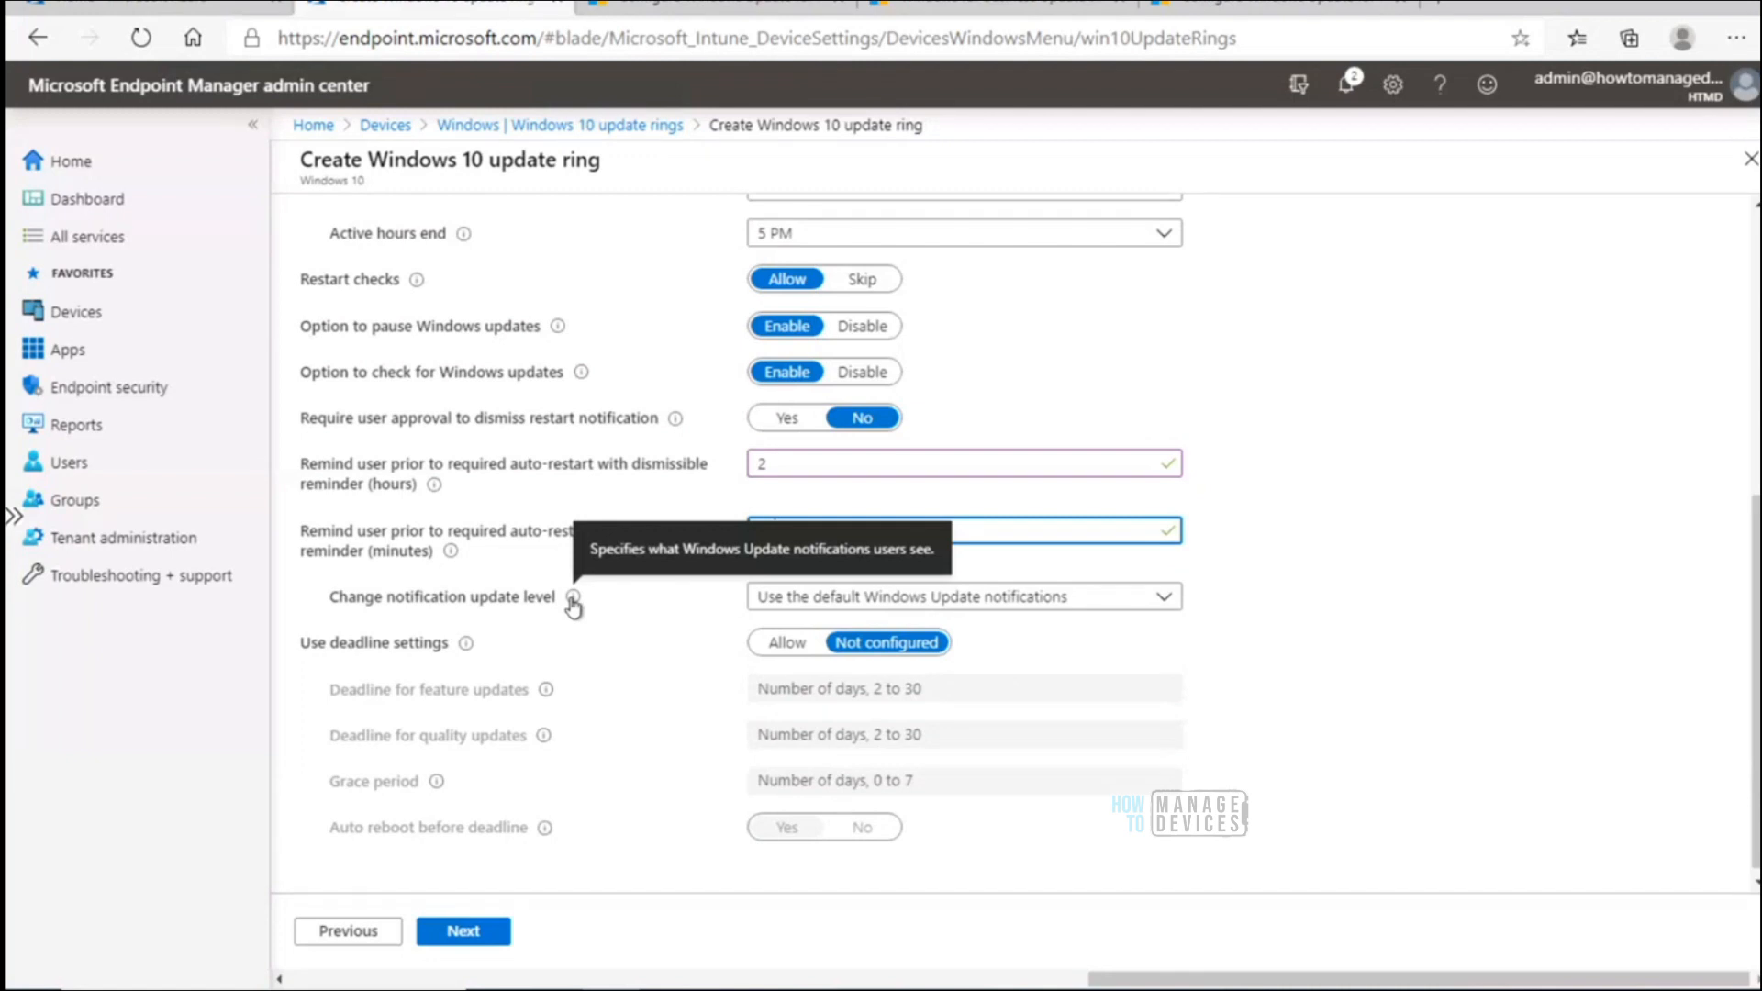
left_click(835, 610)
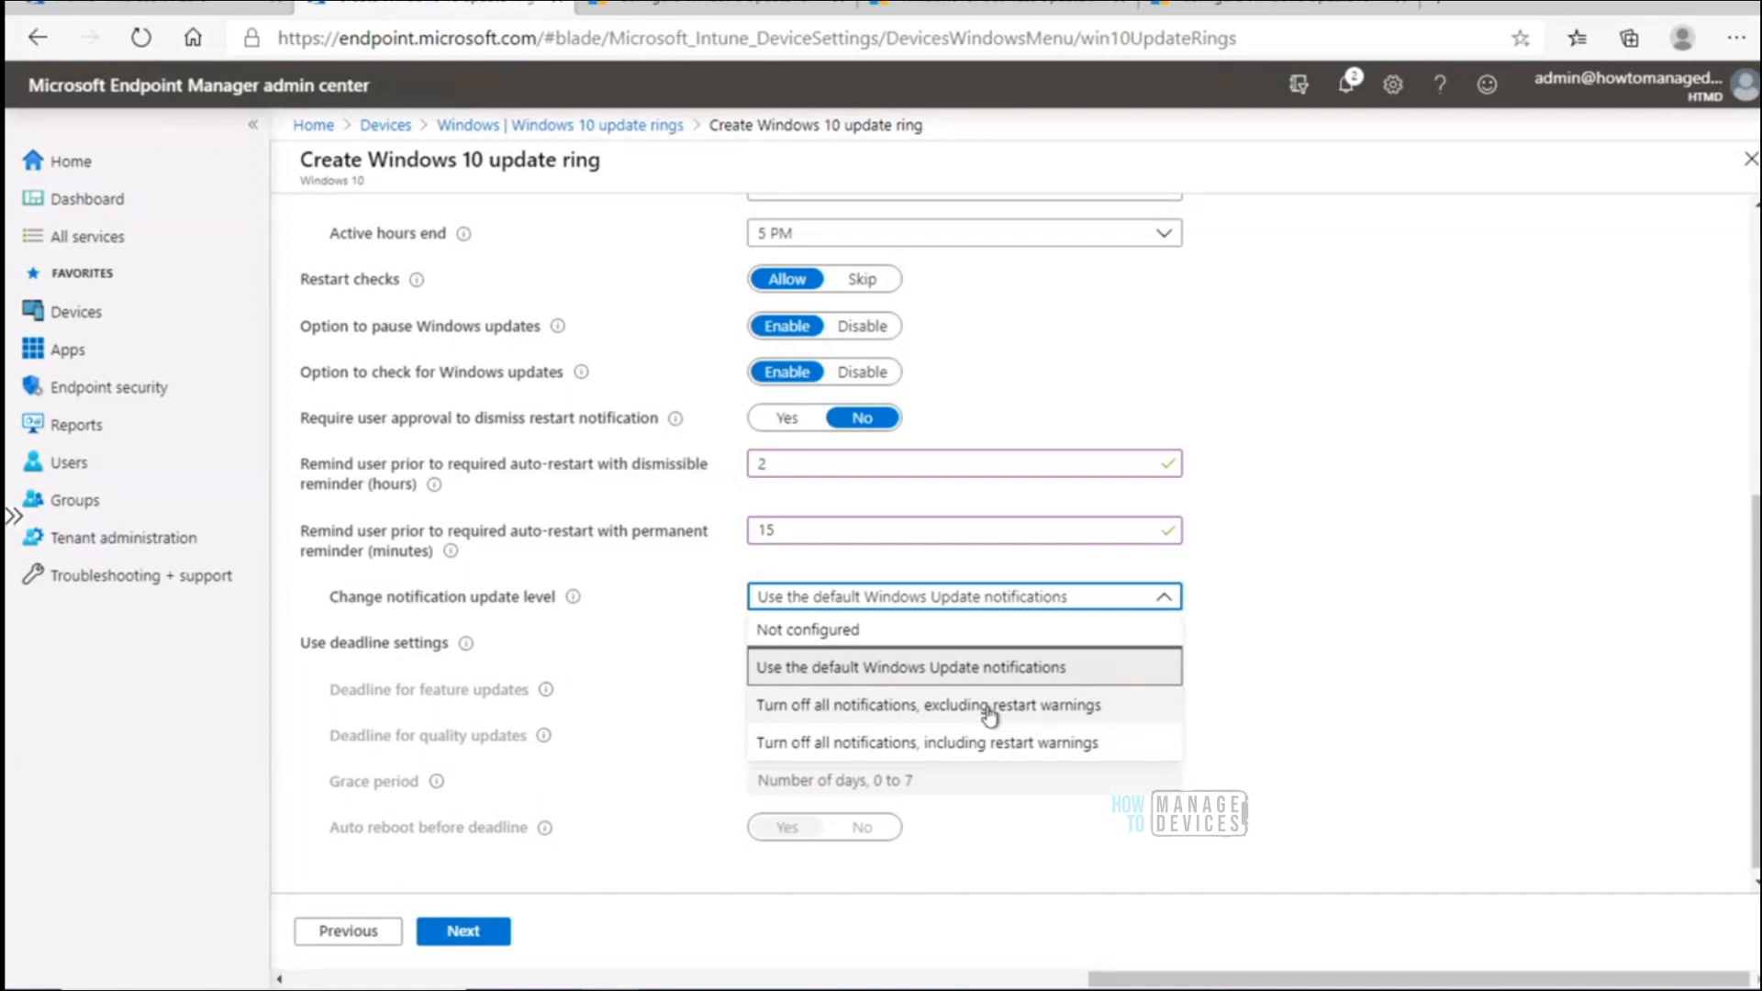
left_click(666, 643)
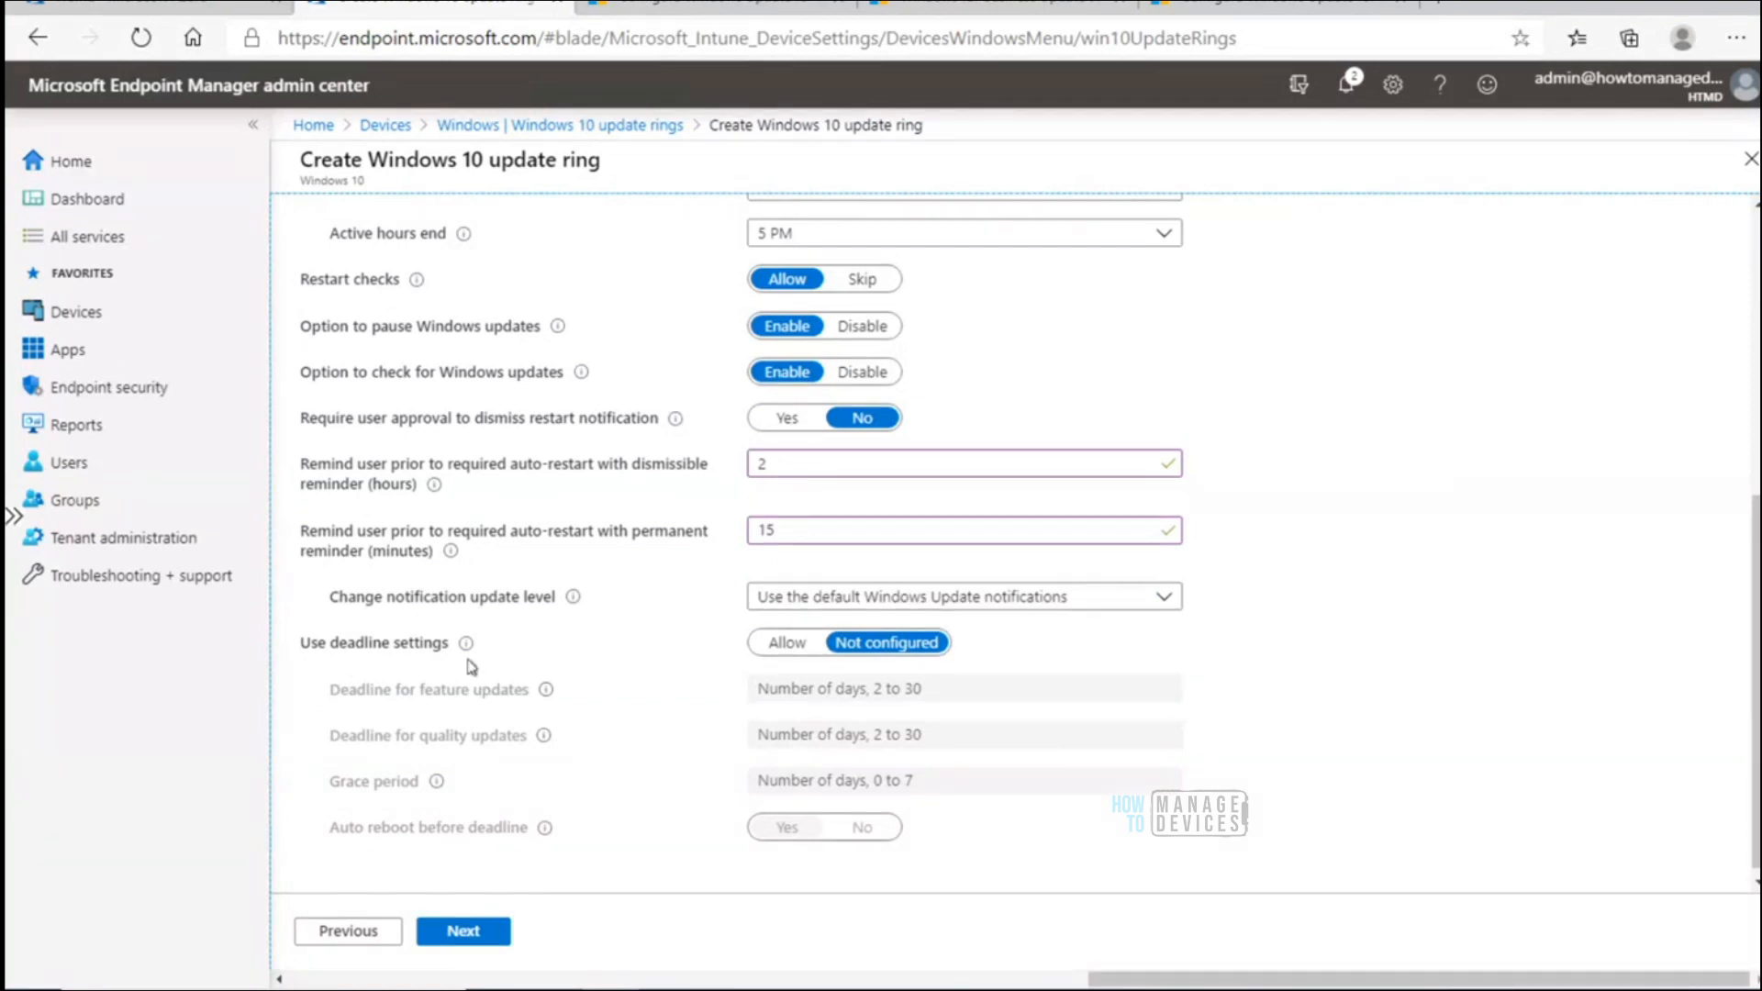
Allow the use of deadline settings and set the deadline for feature updates to 30 days
left_click(786, 646)
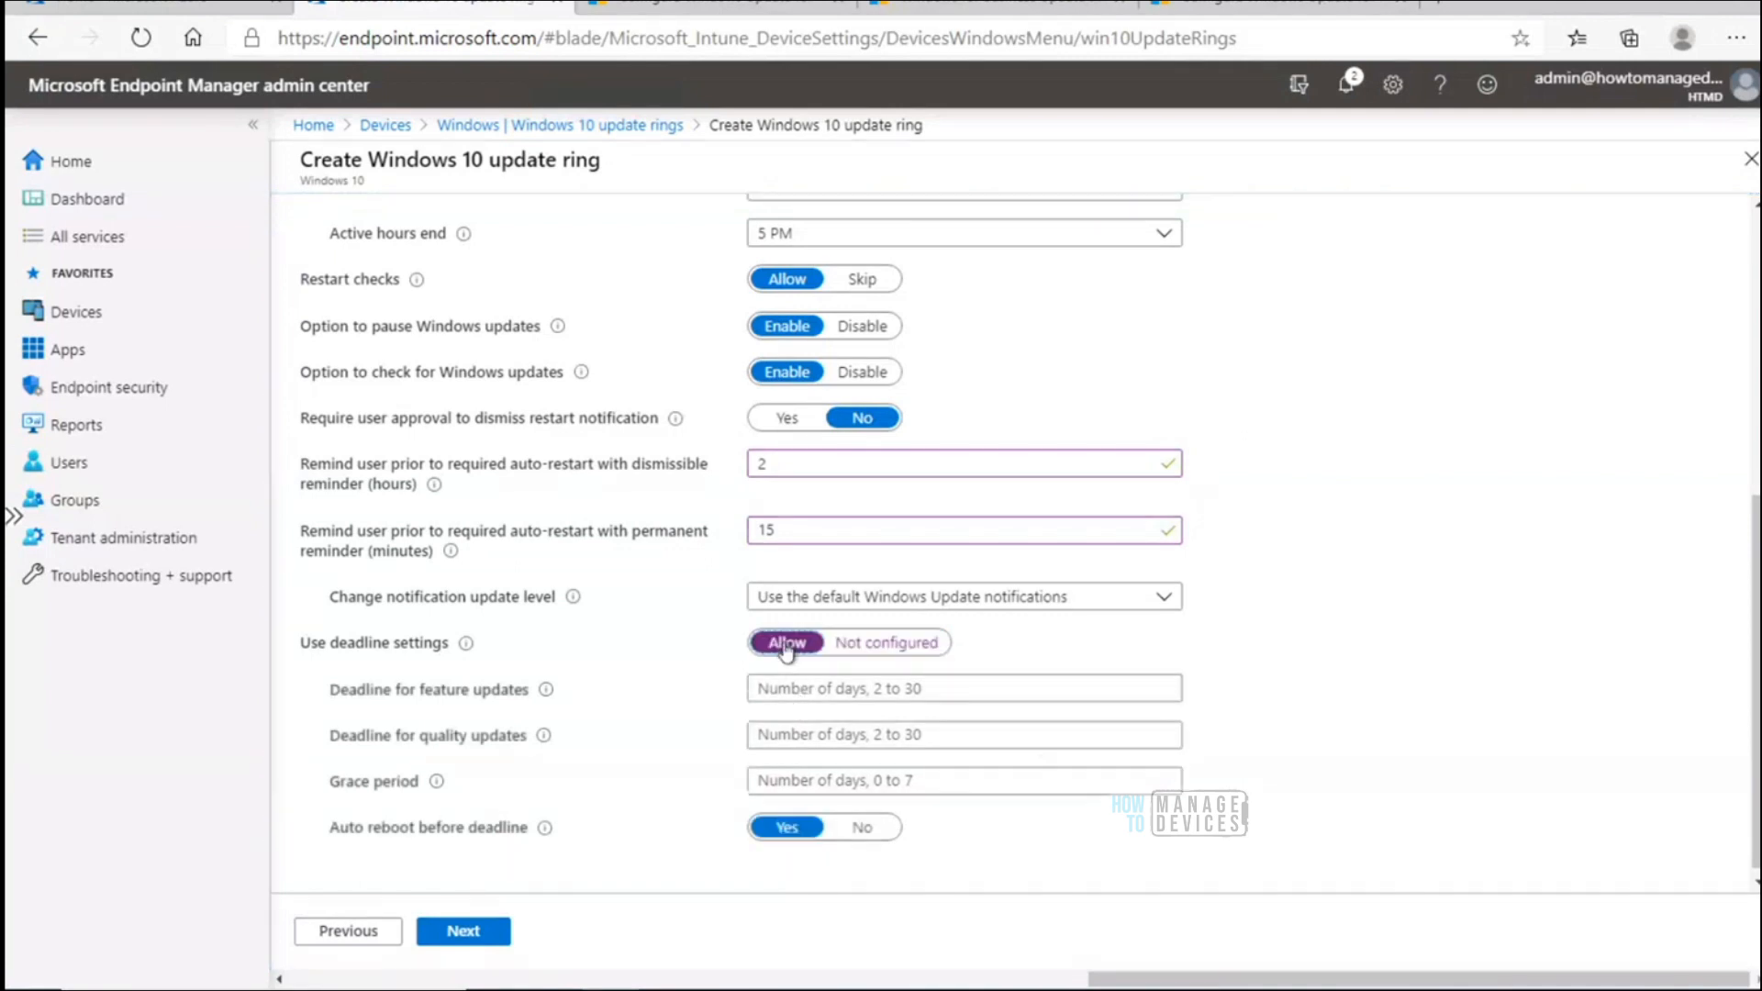
left_click(804, 687)
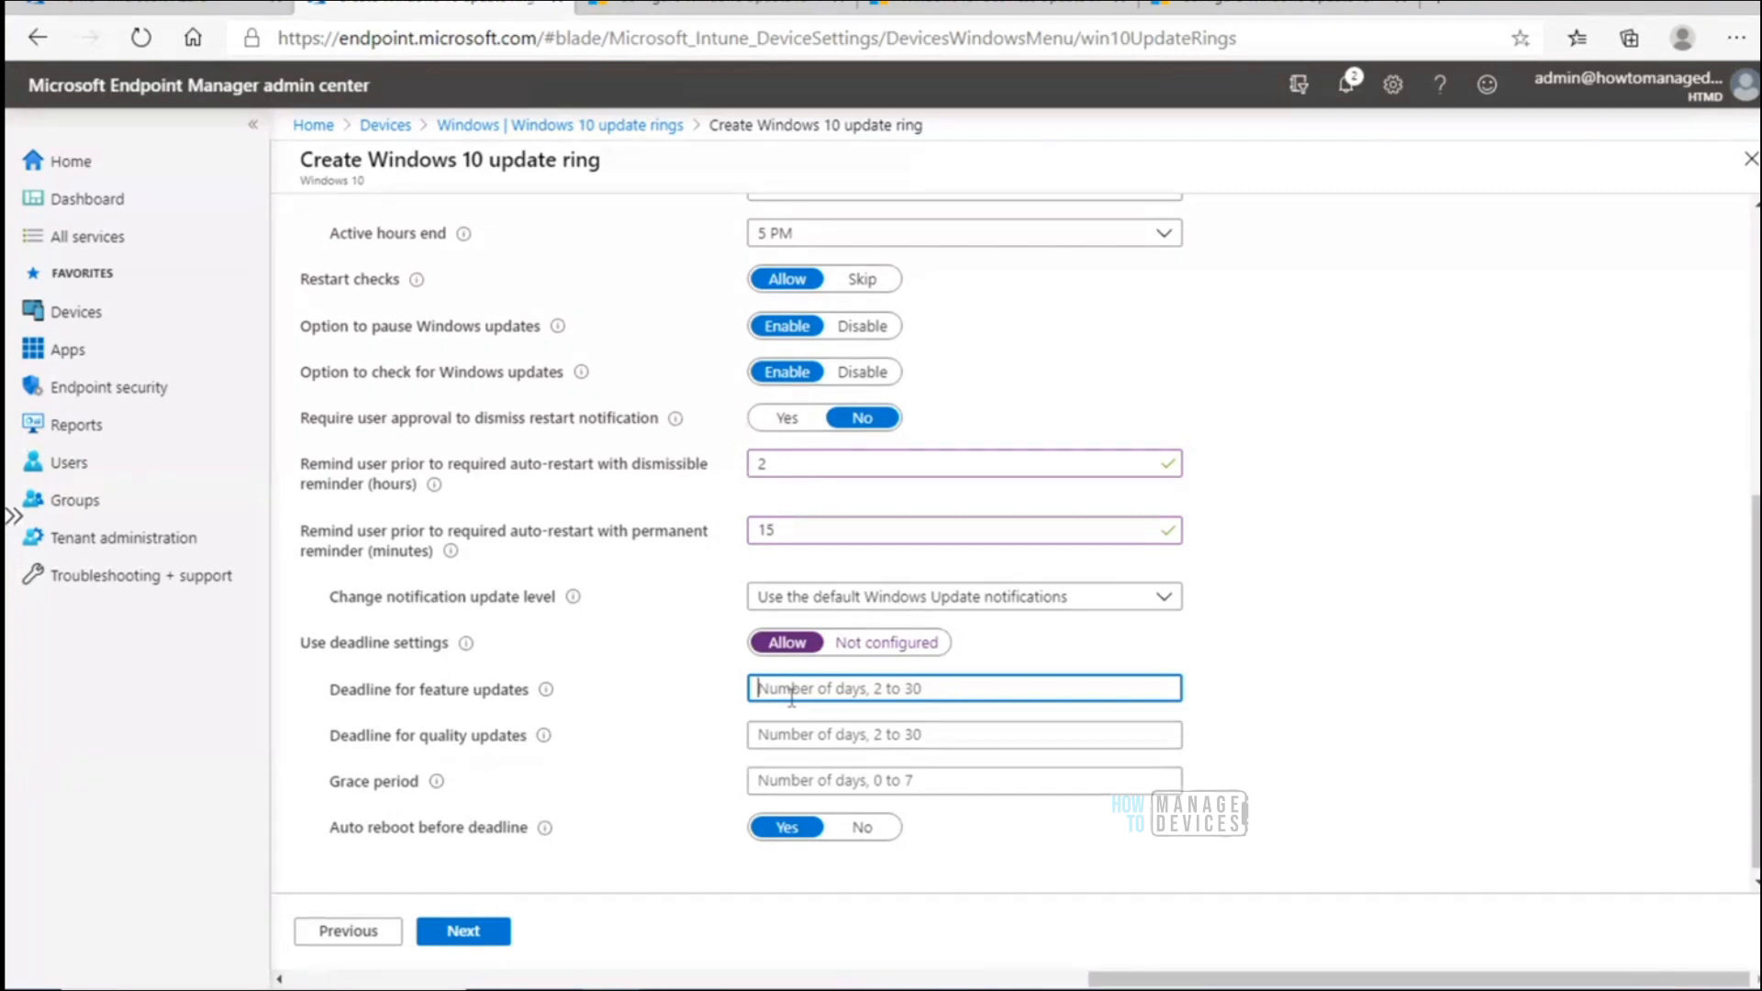
type("2")
key("BackSpace")
type("30")
Check the description of the deadline for quality updates and set that deadline to 2 days
mouse_move(547, 738)
left_click(799, 735)
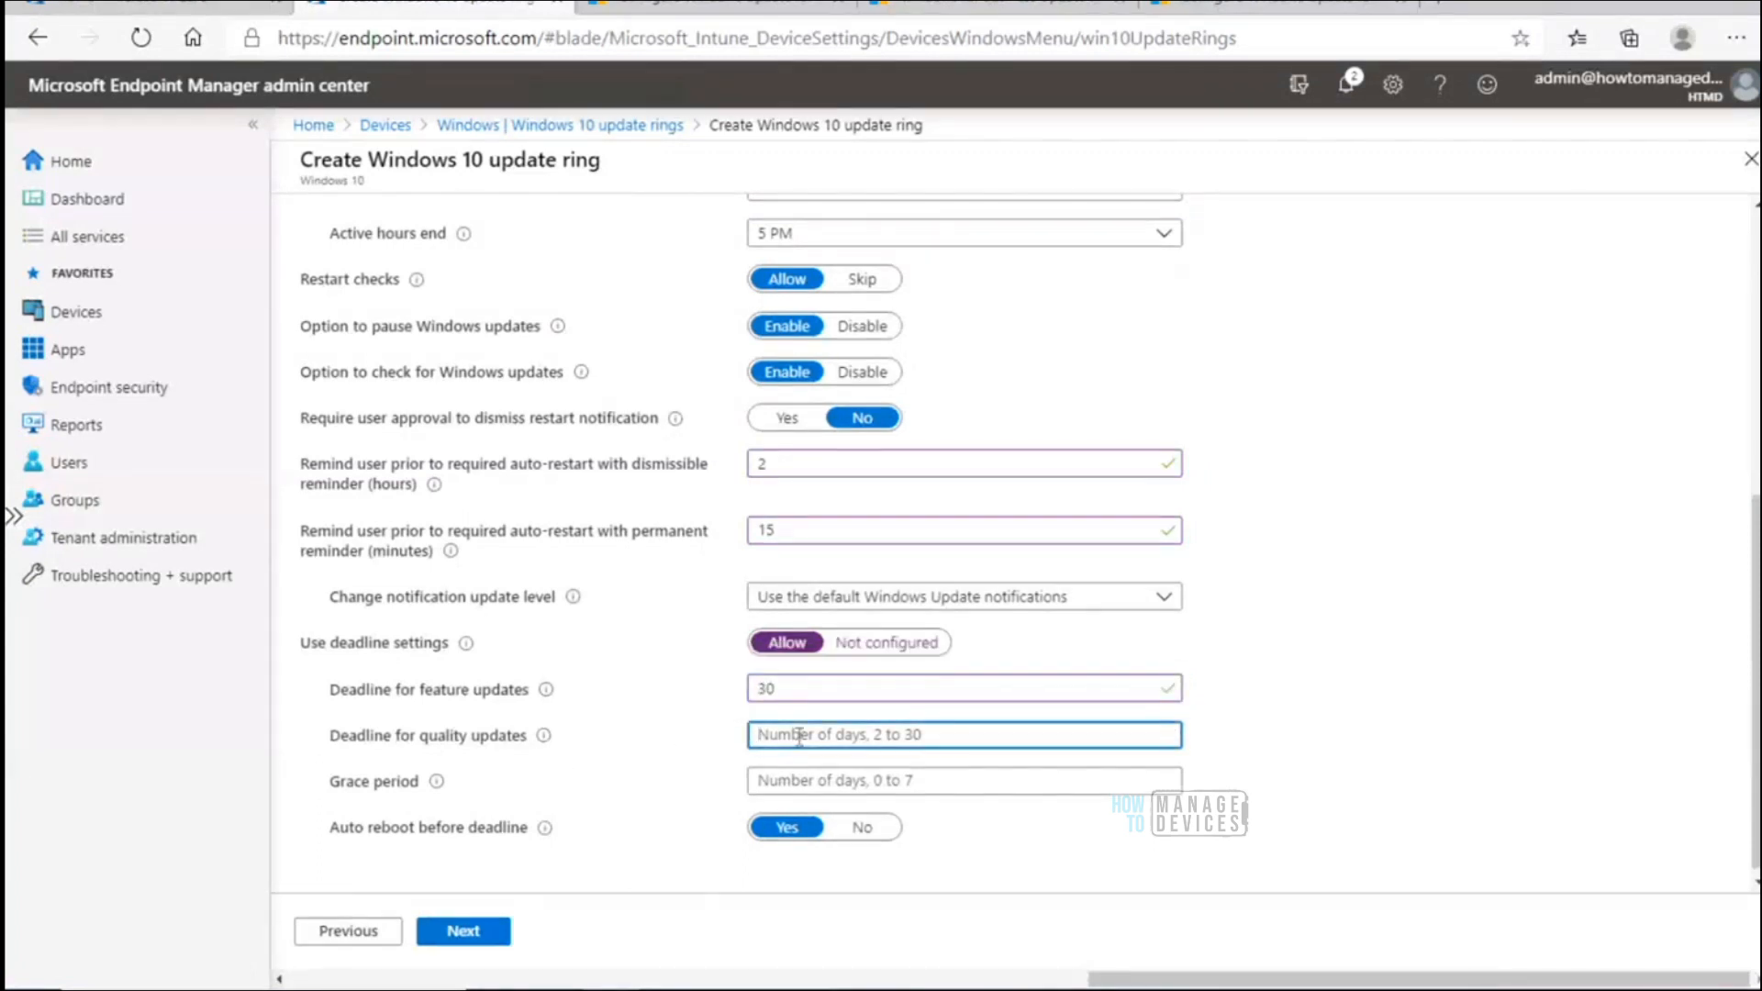
type("1")
key("BackSpace")
type("2")
key("BackSpace")
type("2")
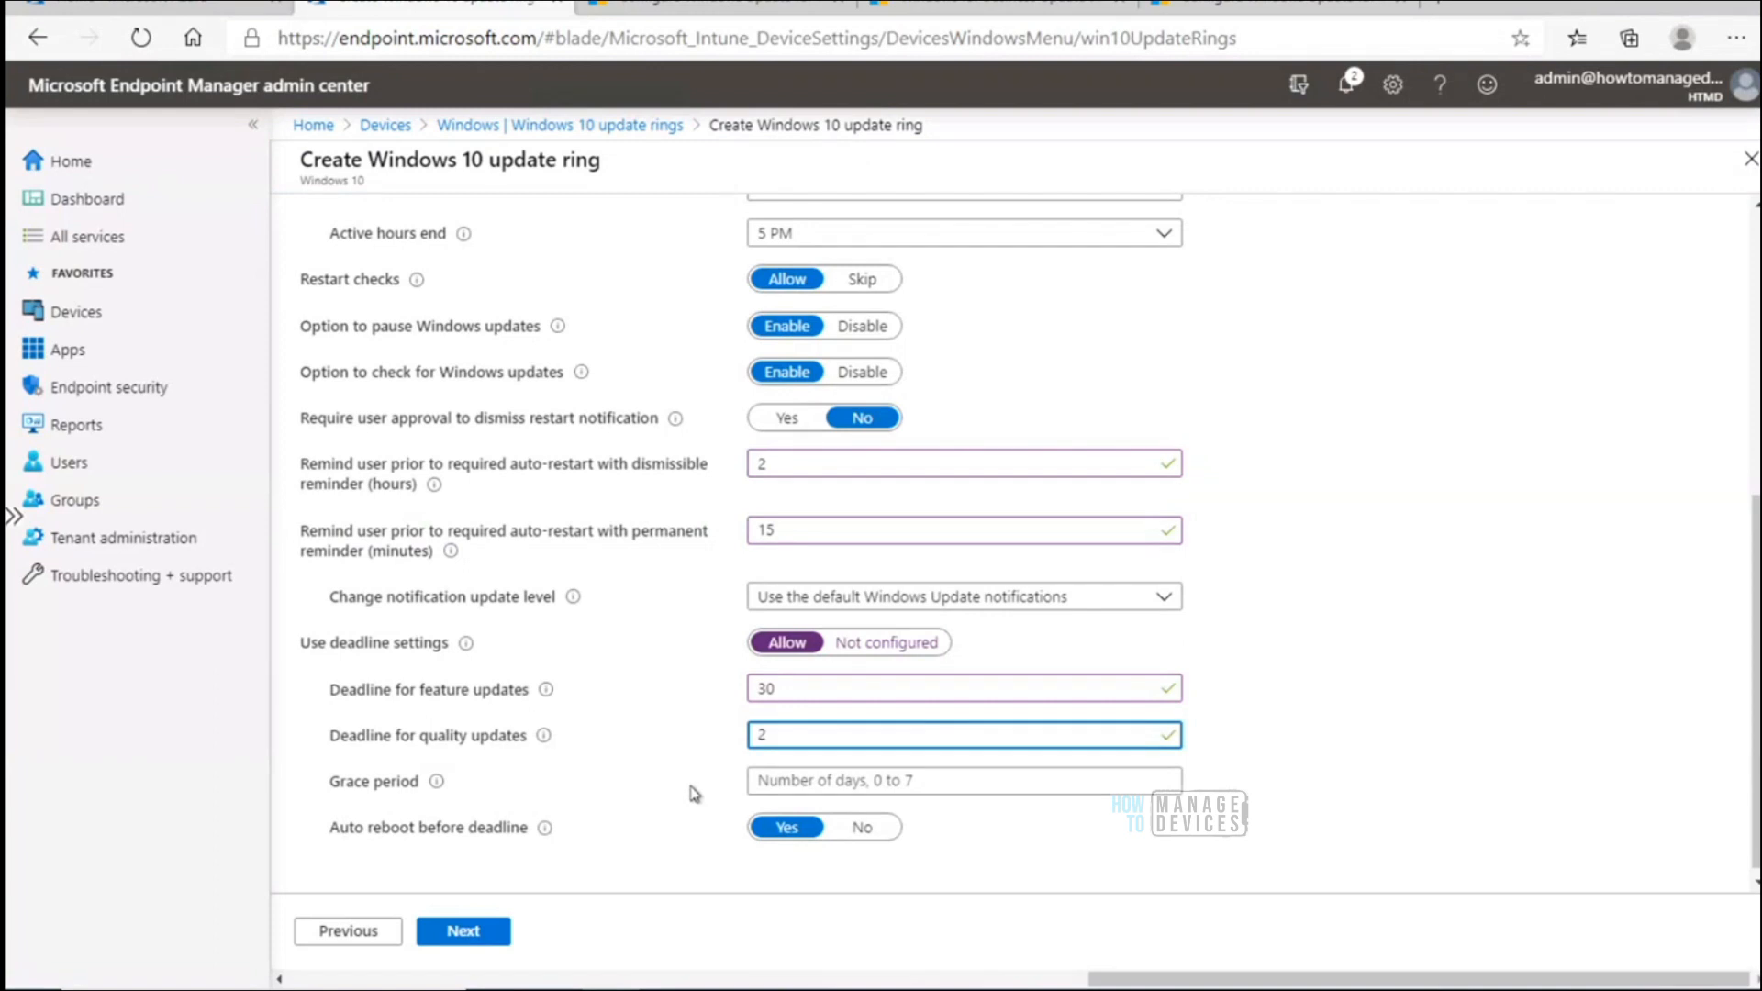
Set the grace period to 1 day and check the descriptions of the grace period and auto reboot before deadline settings
left_click(811, 781)
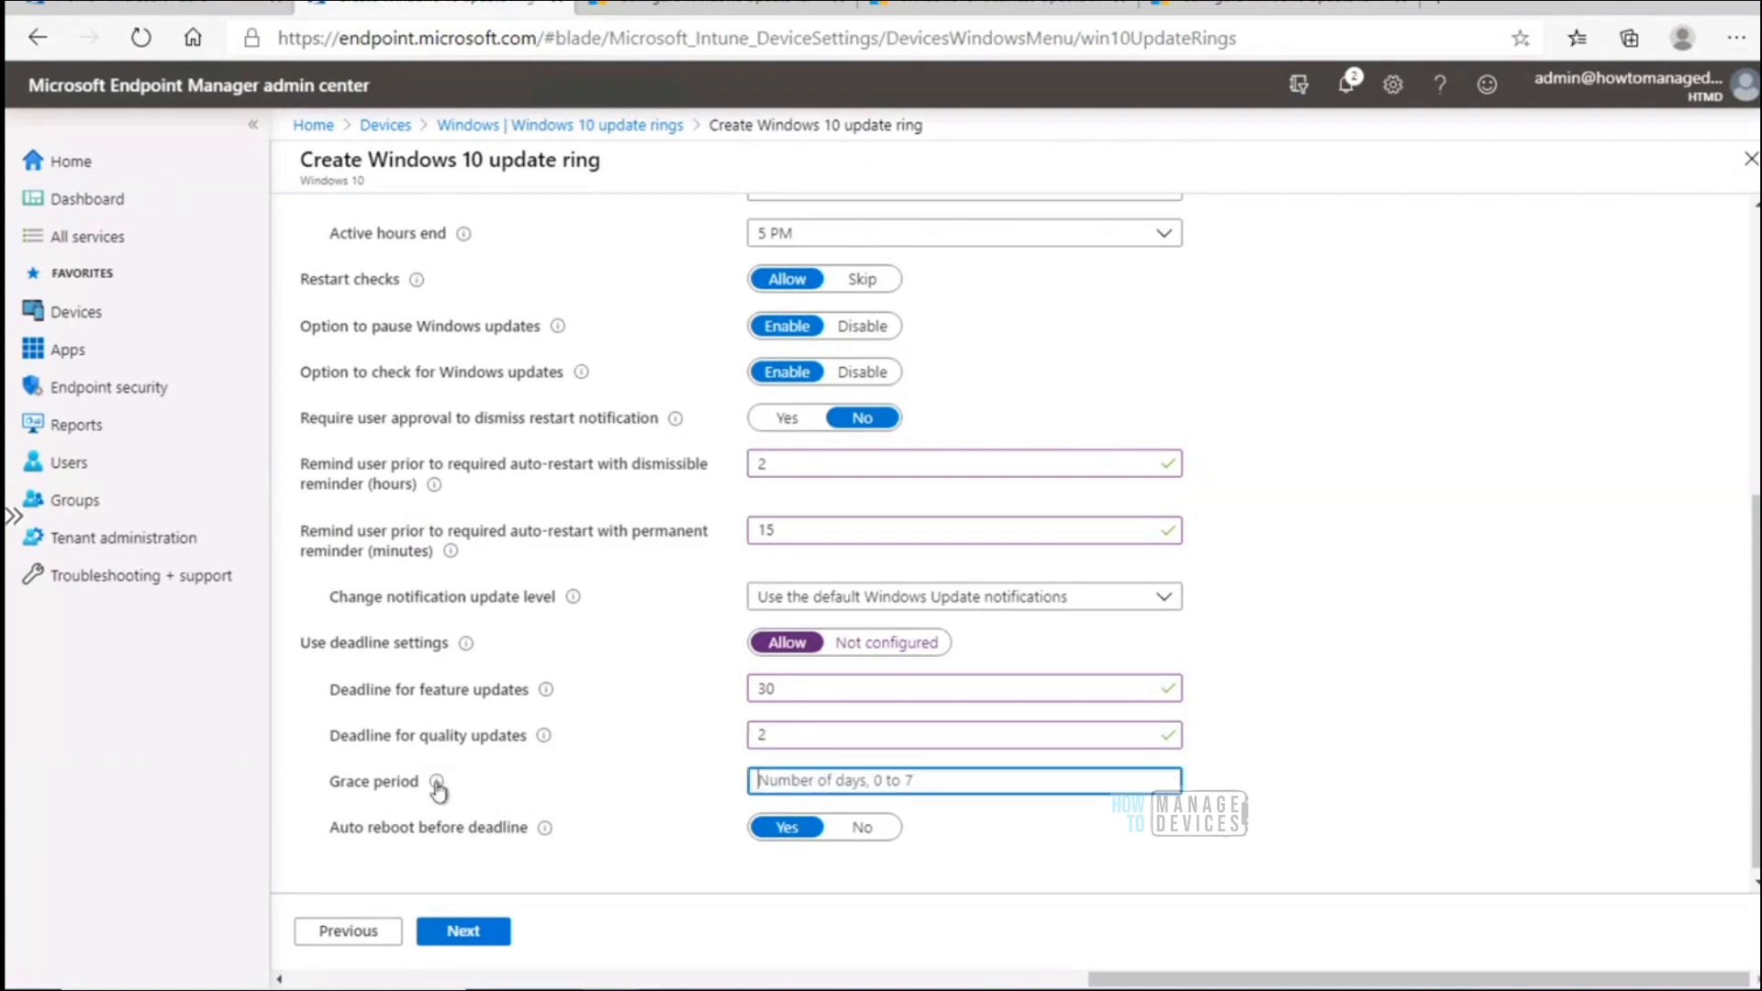
mouse_move(435, 785)
type("1")
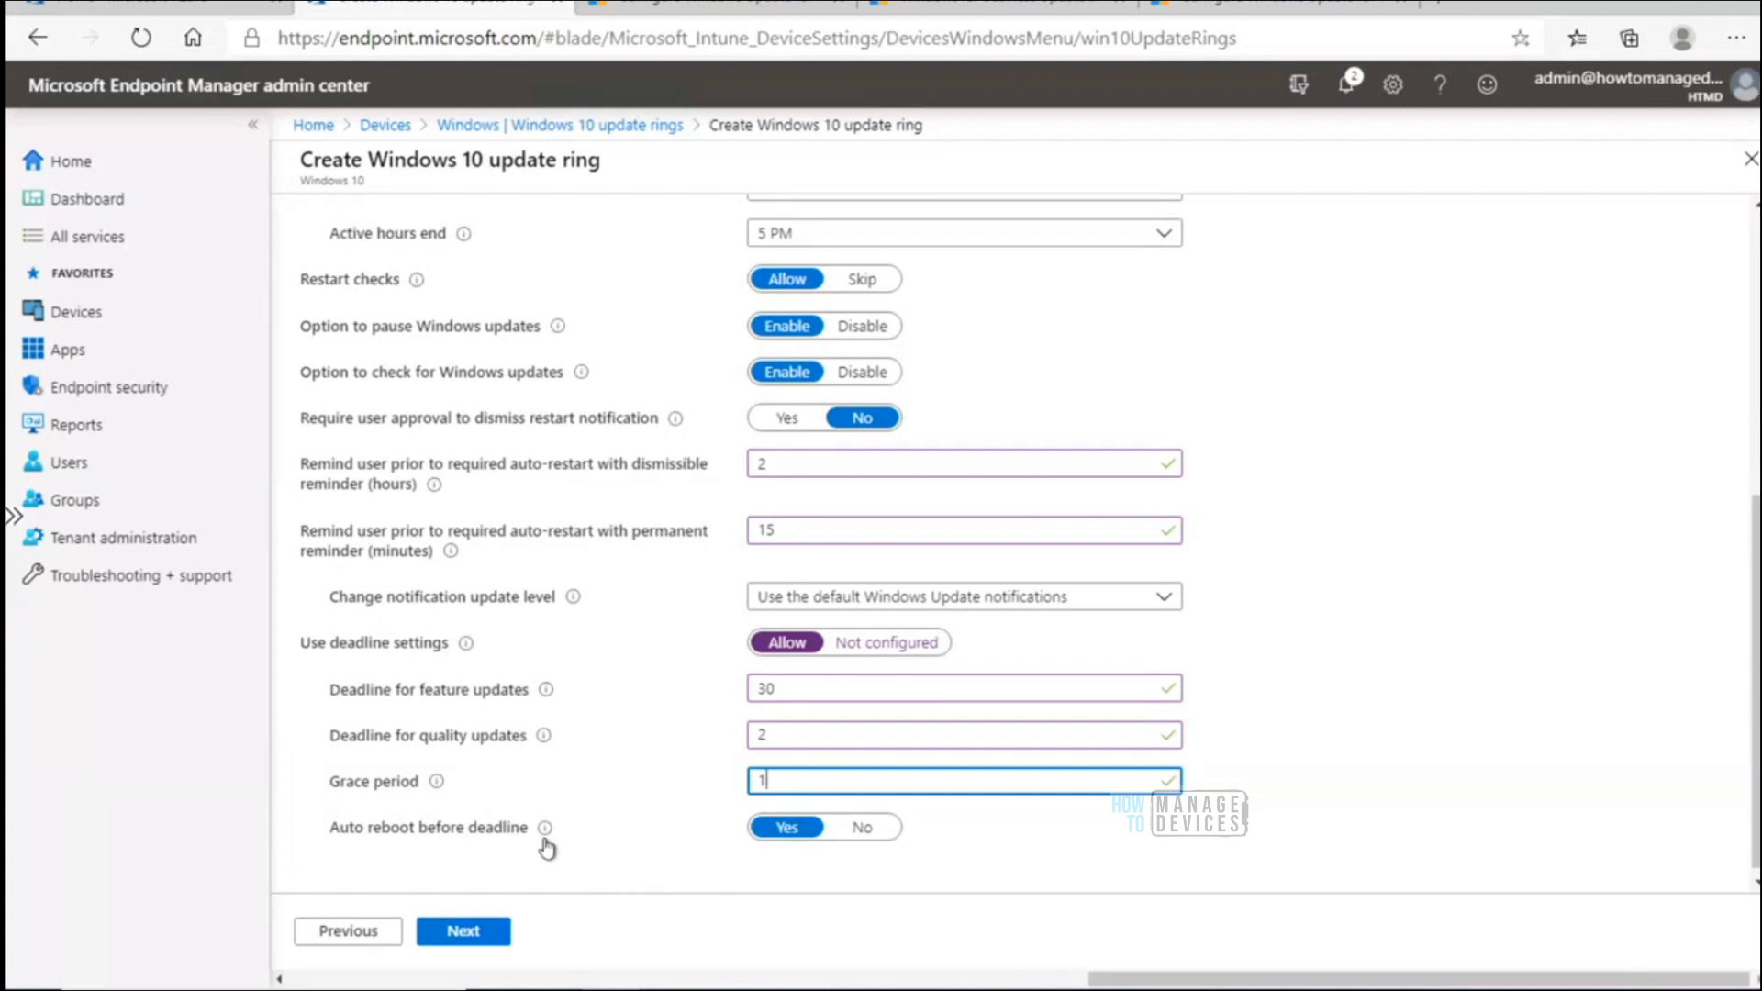
mouse_move(546, 836)
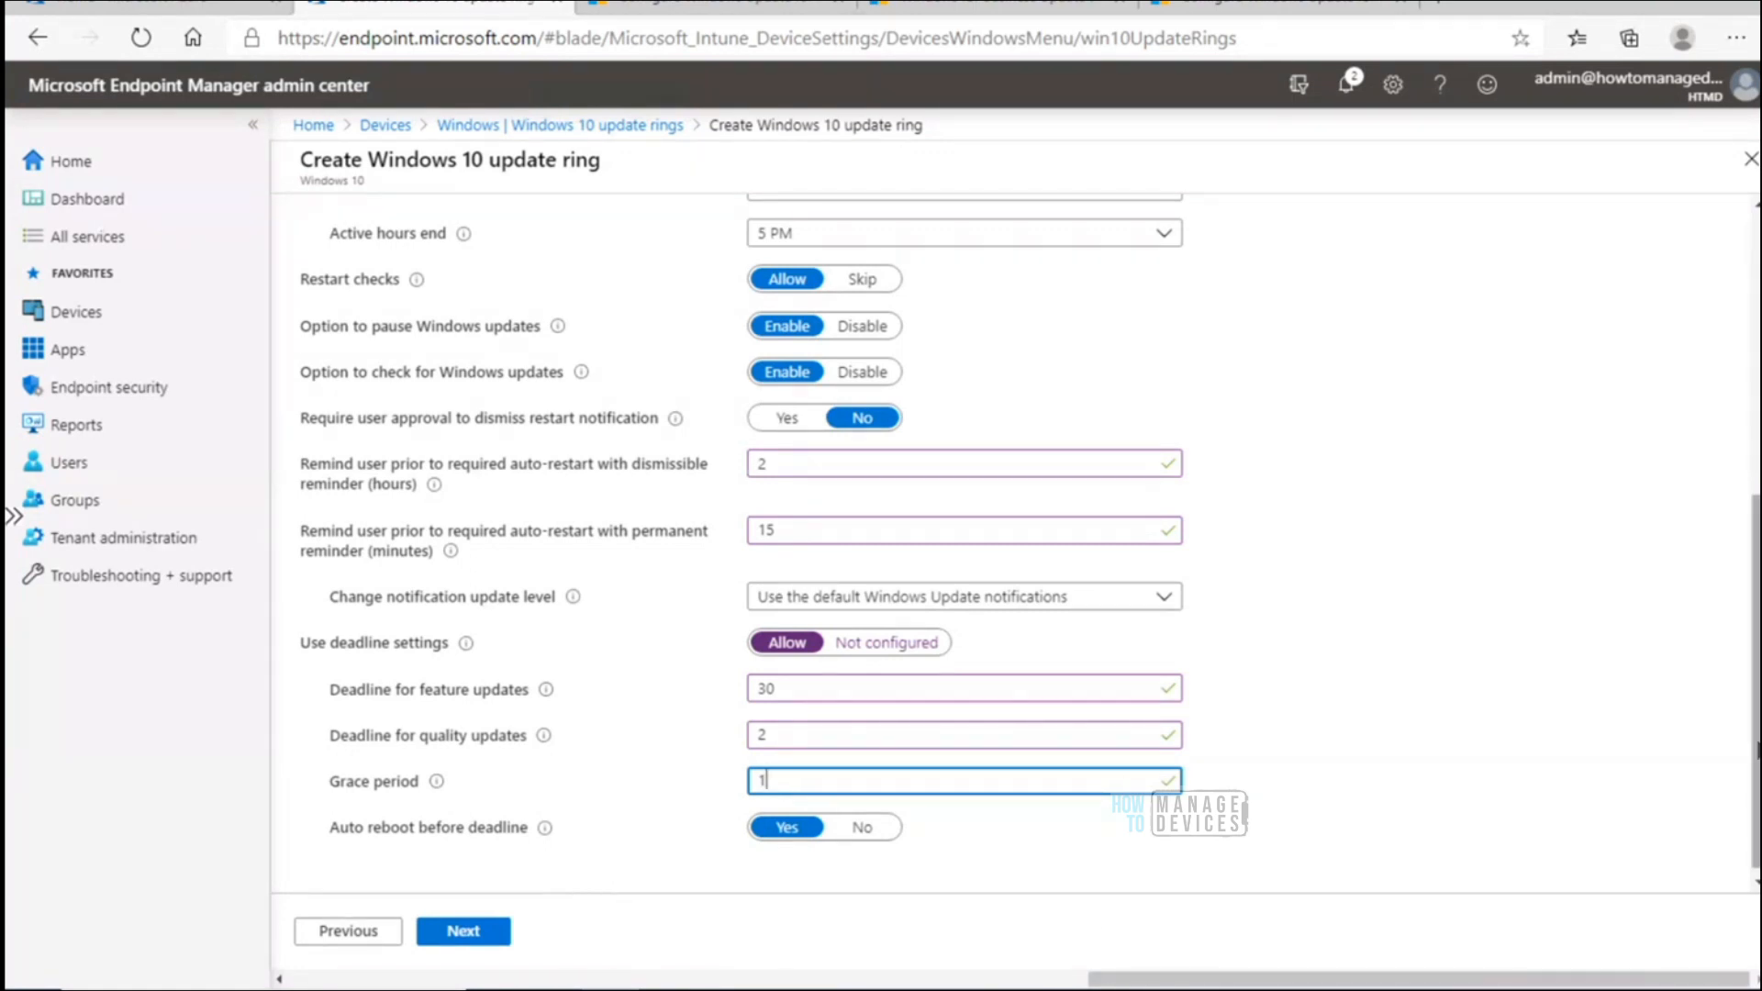
Recheck the update ring settings from the servicing channel to auto reboot before deadline, and proceed to the assignments
scroll(1741, 726, "up", 4)
scroll(1750, 746, "down", 4)
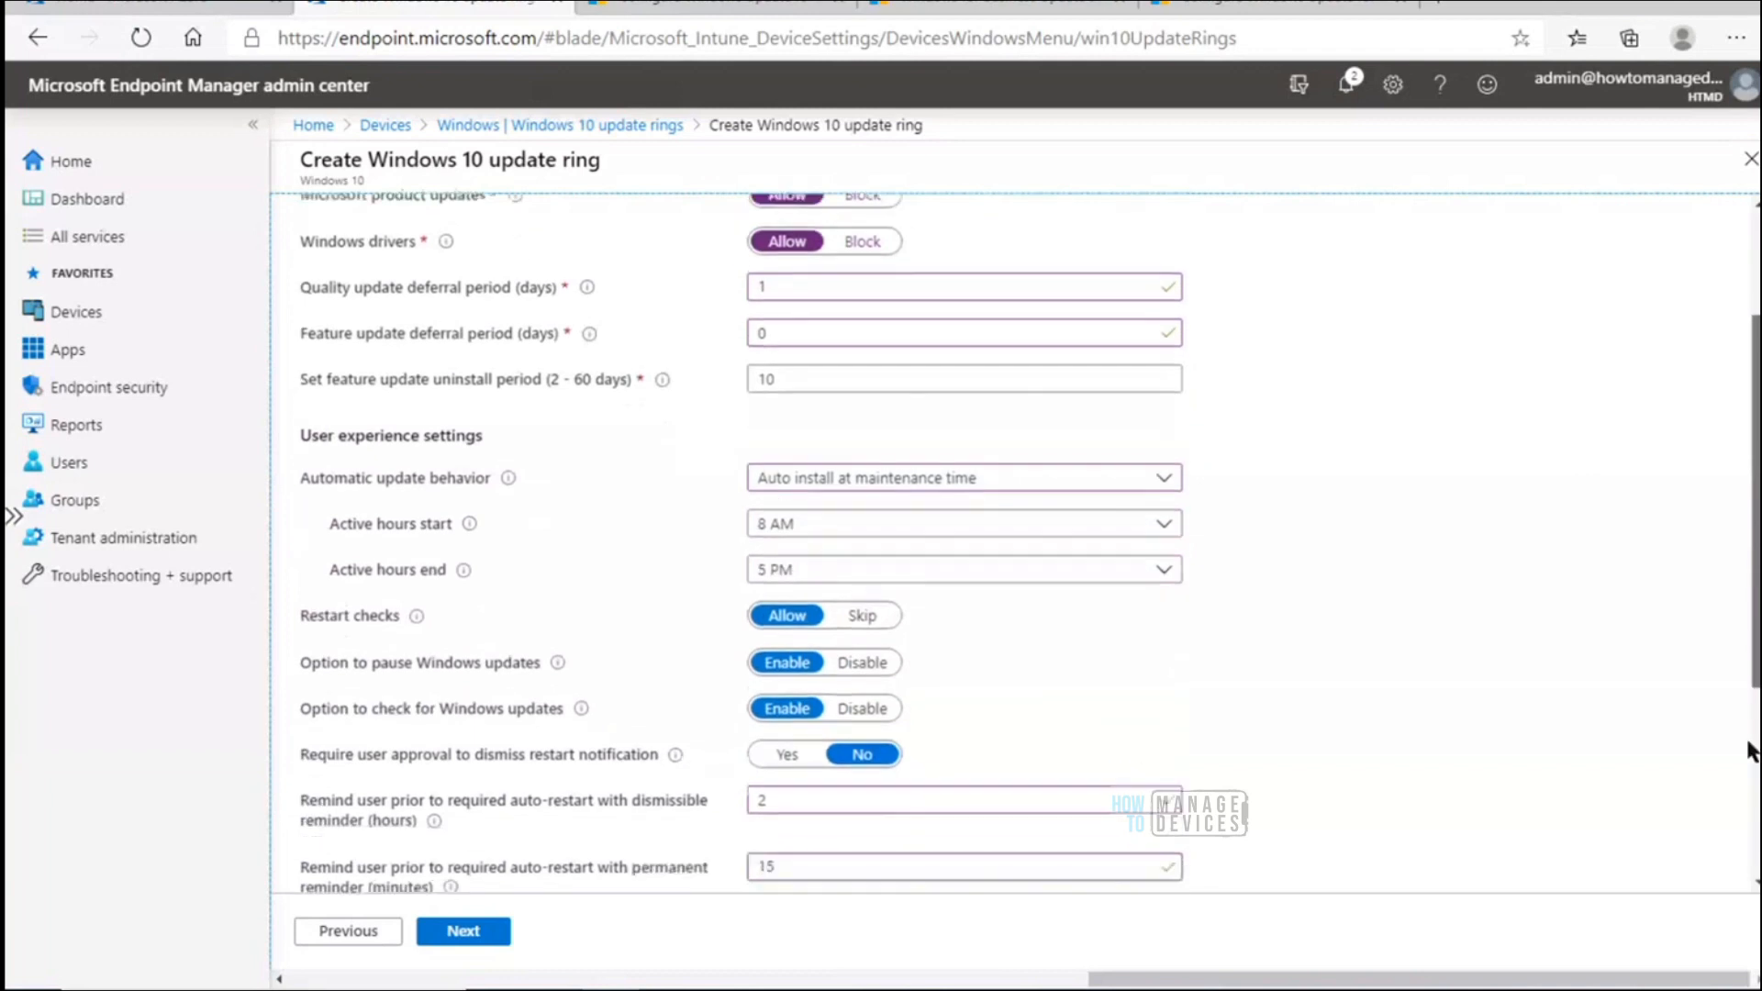
scroll(1750, 745, "up", 6)
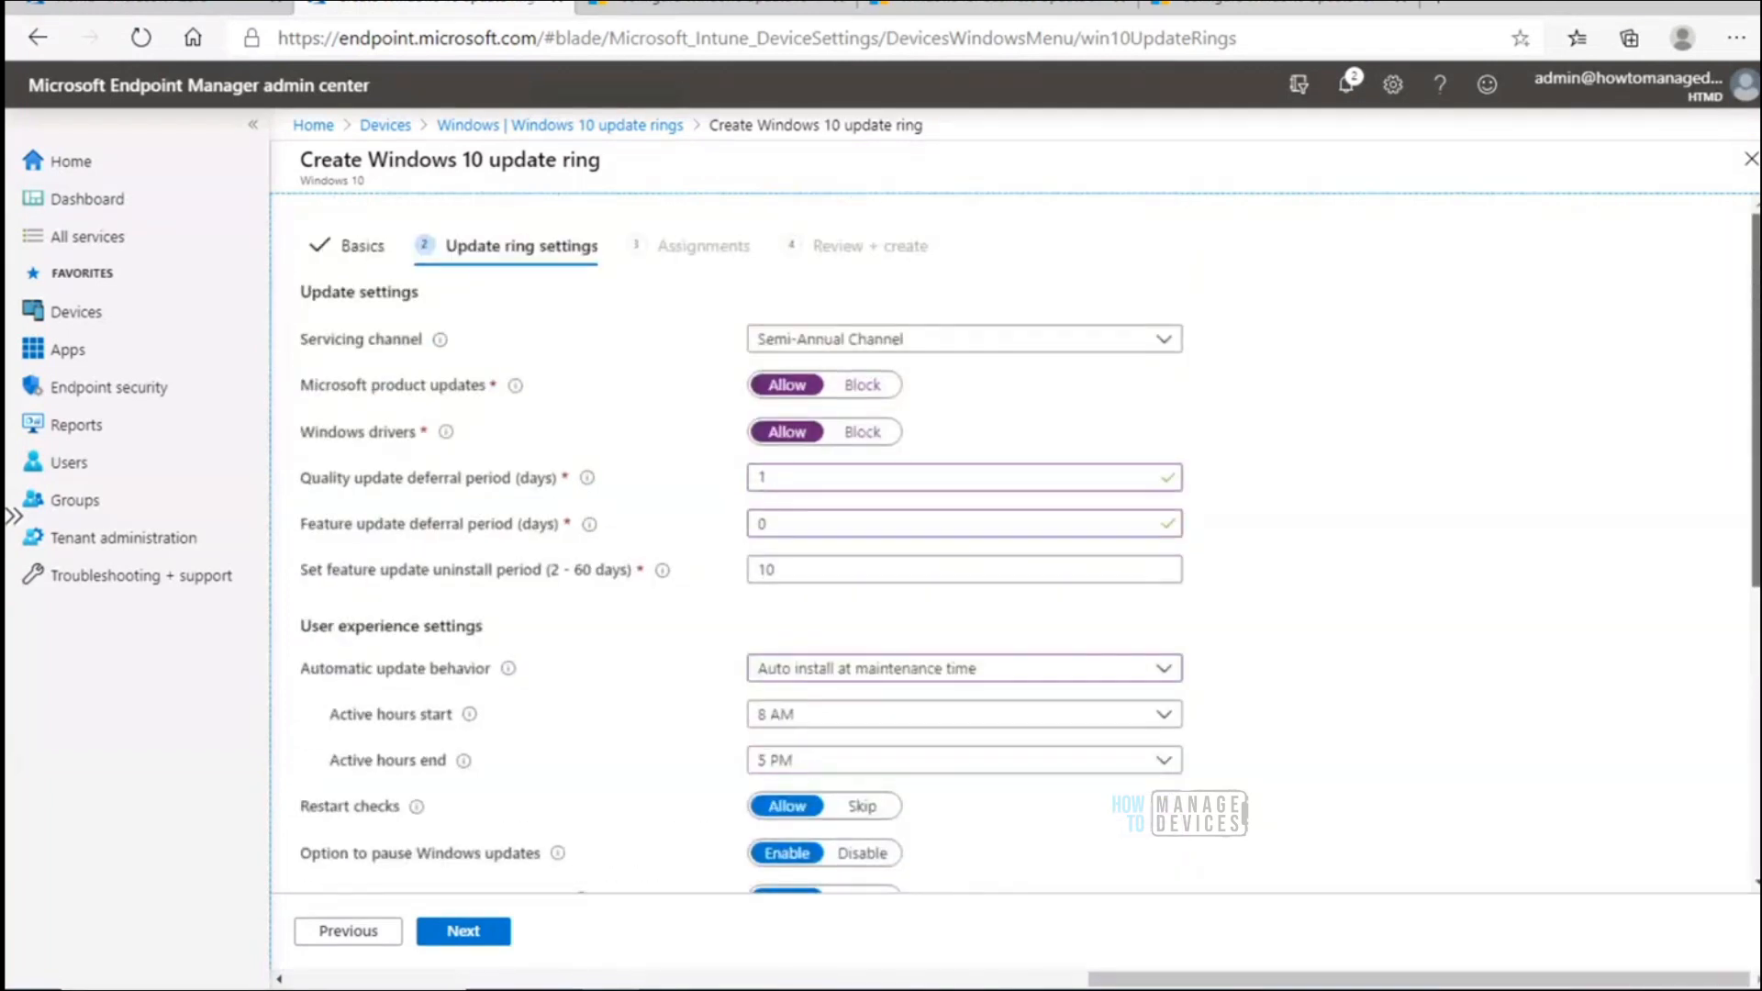
scroll(1752, 780, "down", 5)
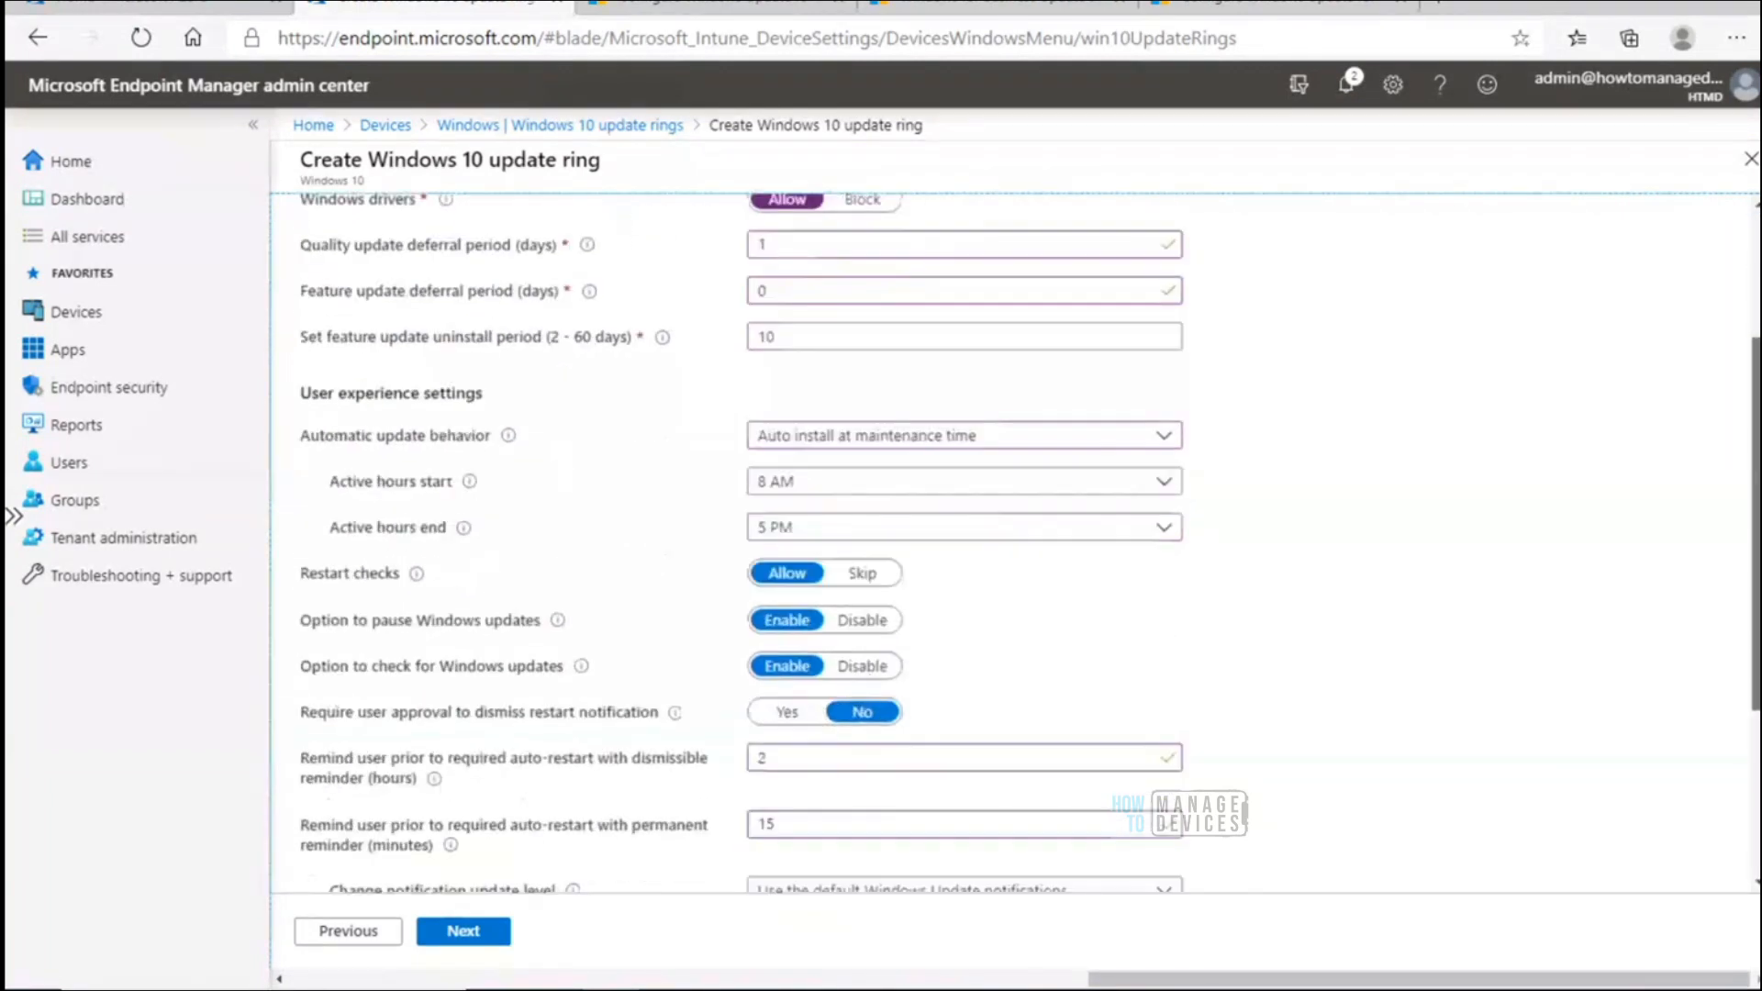
scroll(1752, 782, "down", 1)
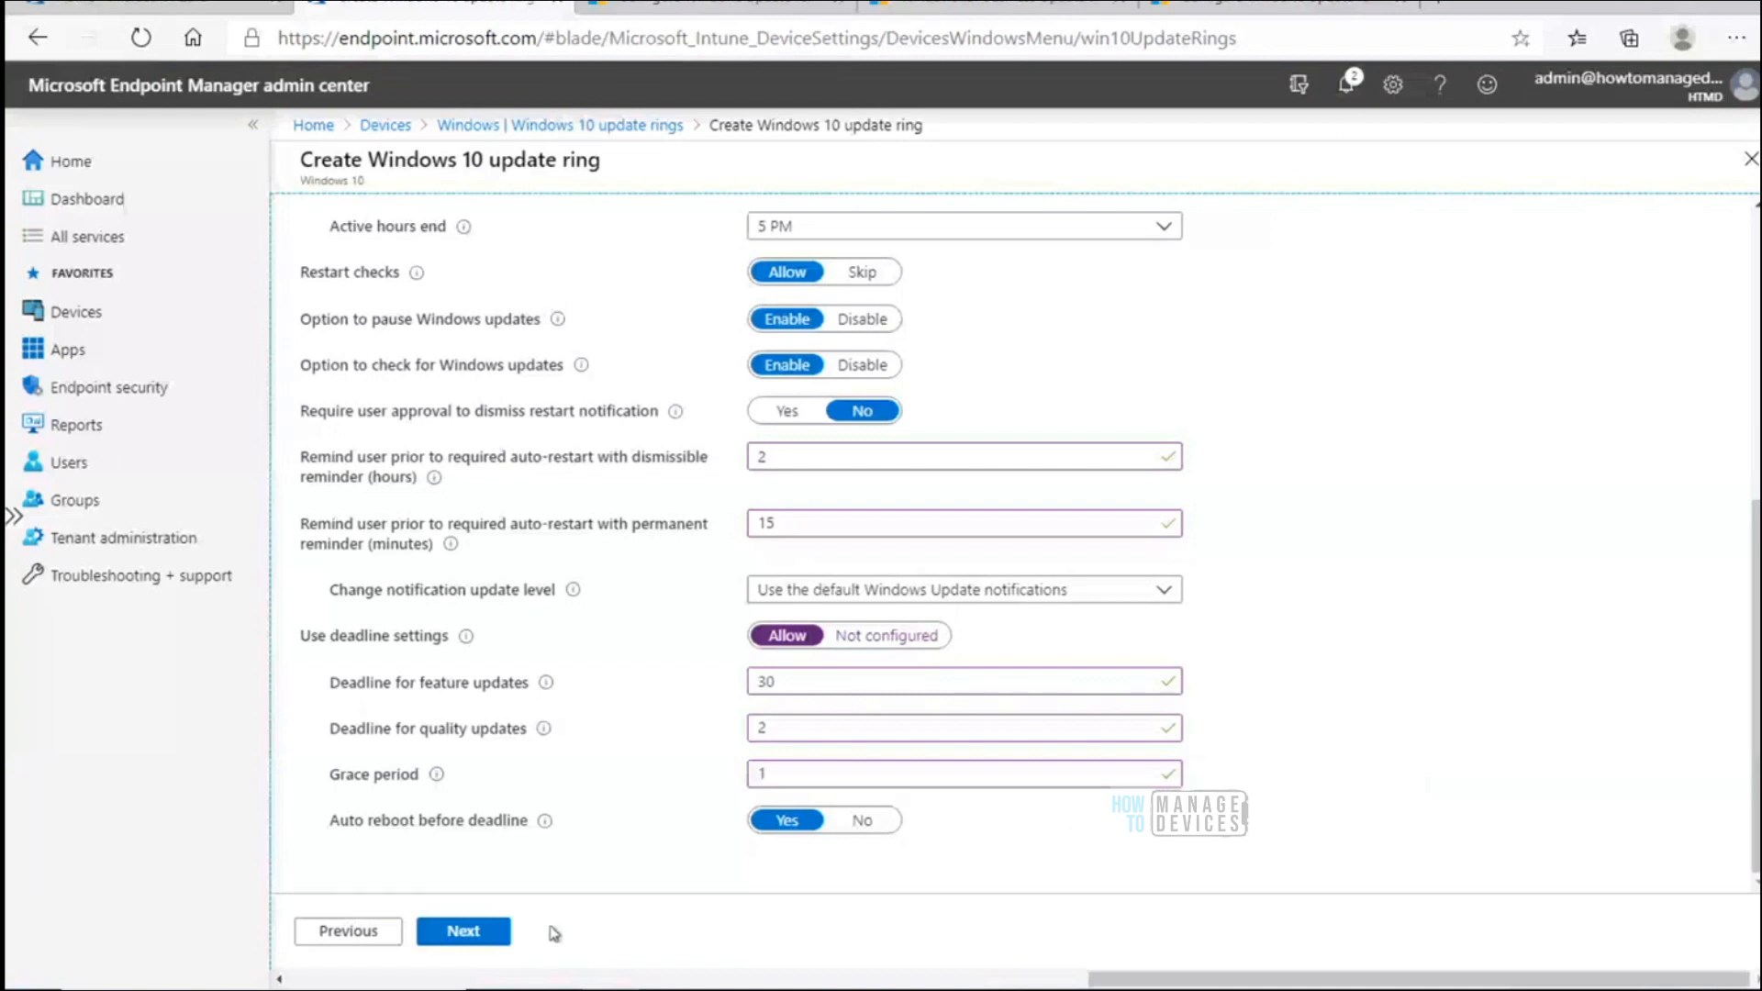
left_click(492, 941)
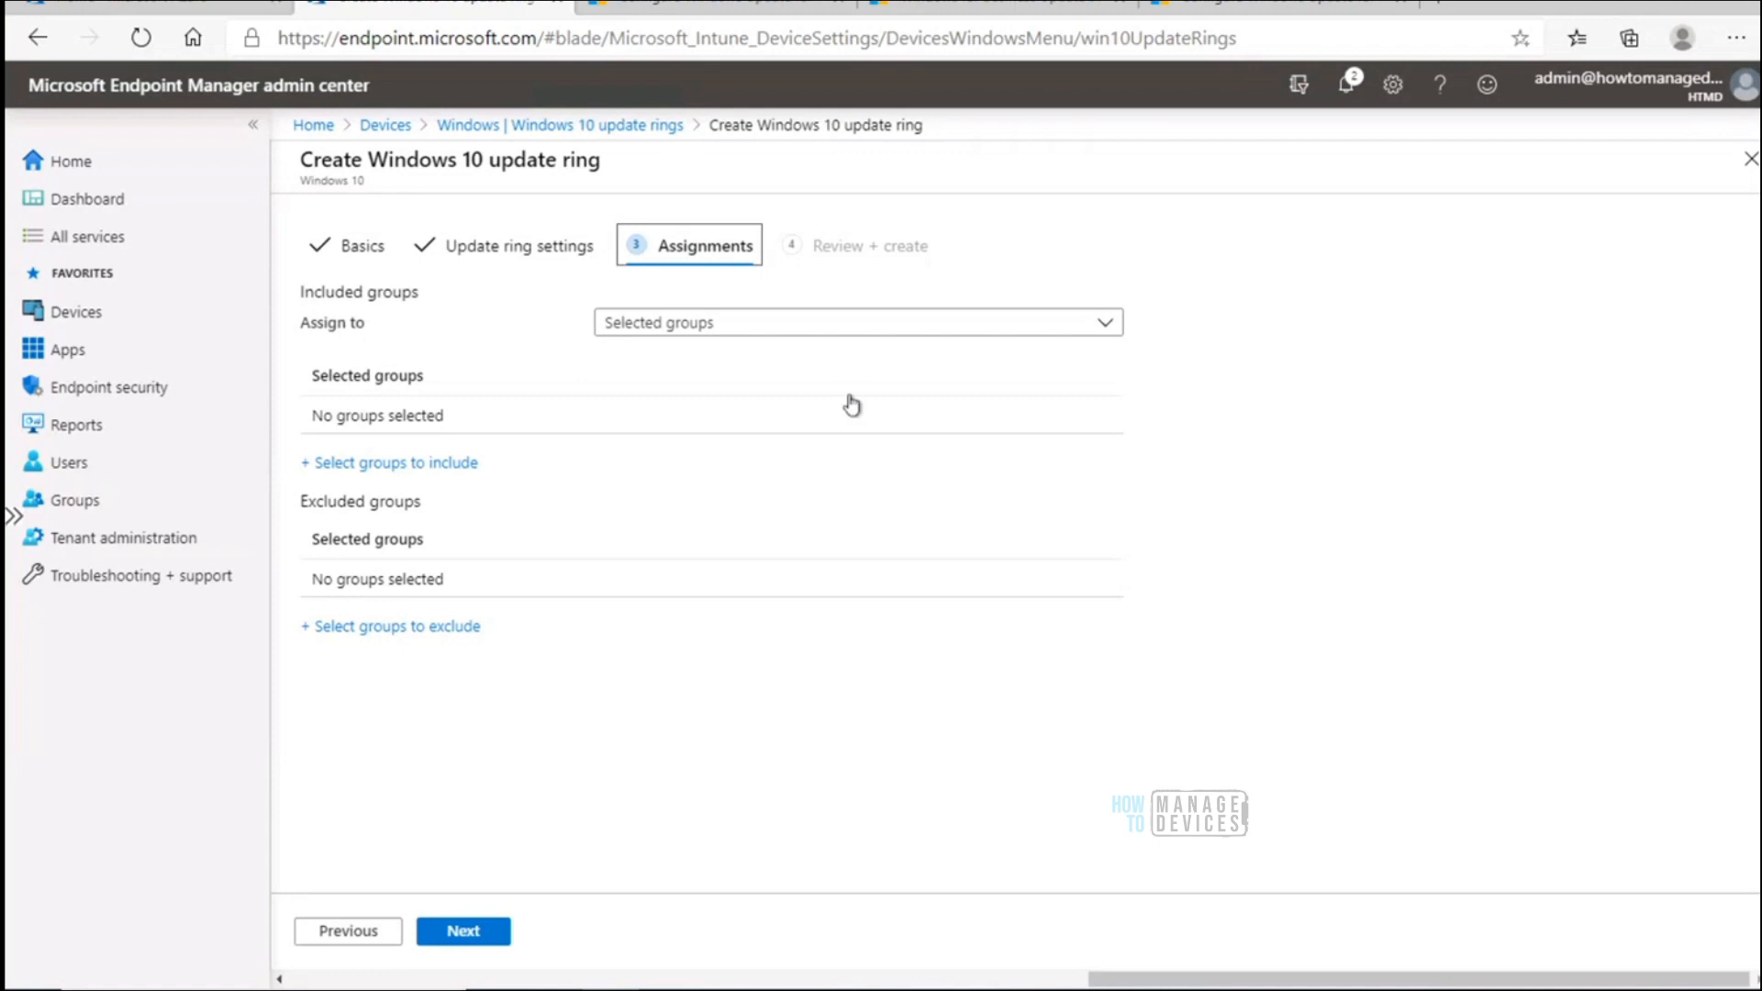
Keep the assignment to selected groups, include the HTMD-Windows Devices group found by searching for HTMD, and proceed to the summary
left_click(818, 338)
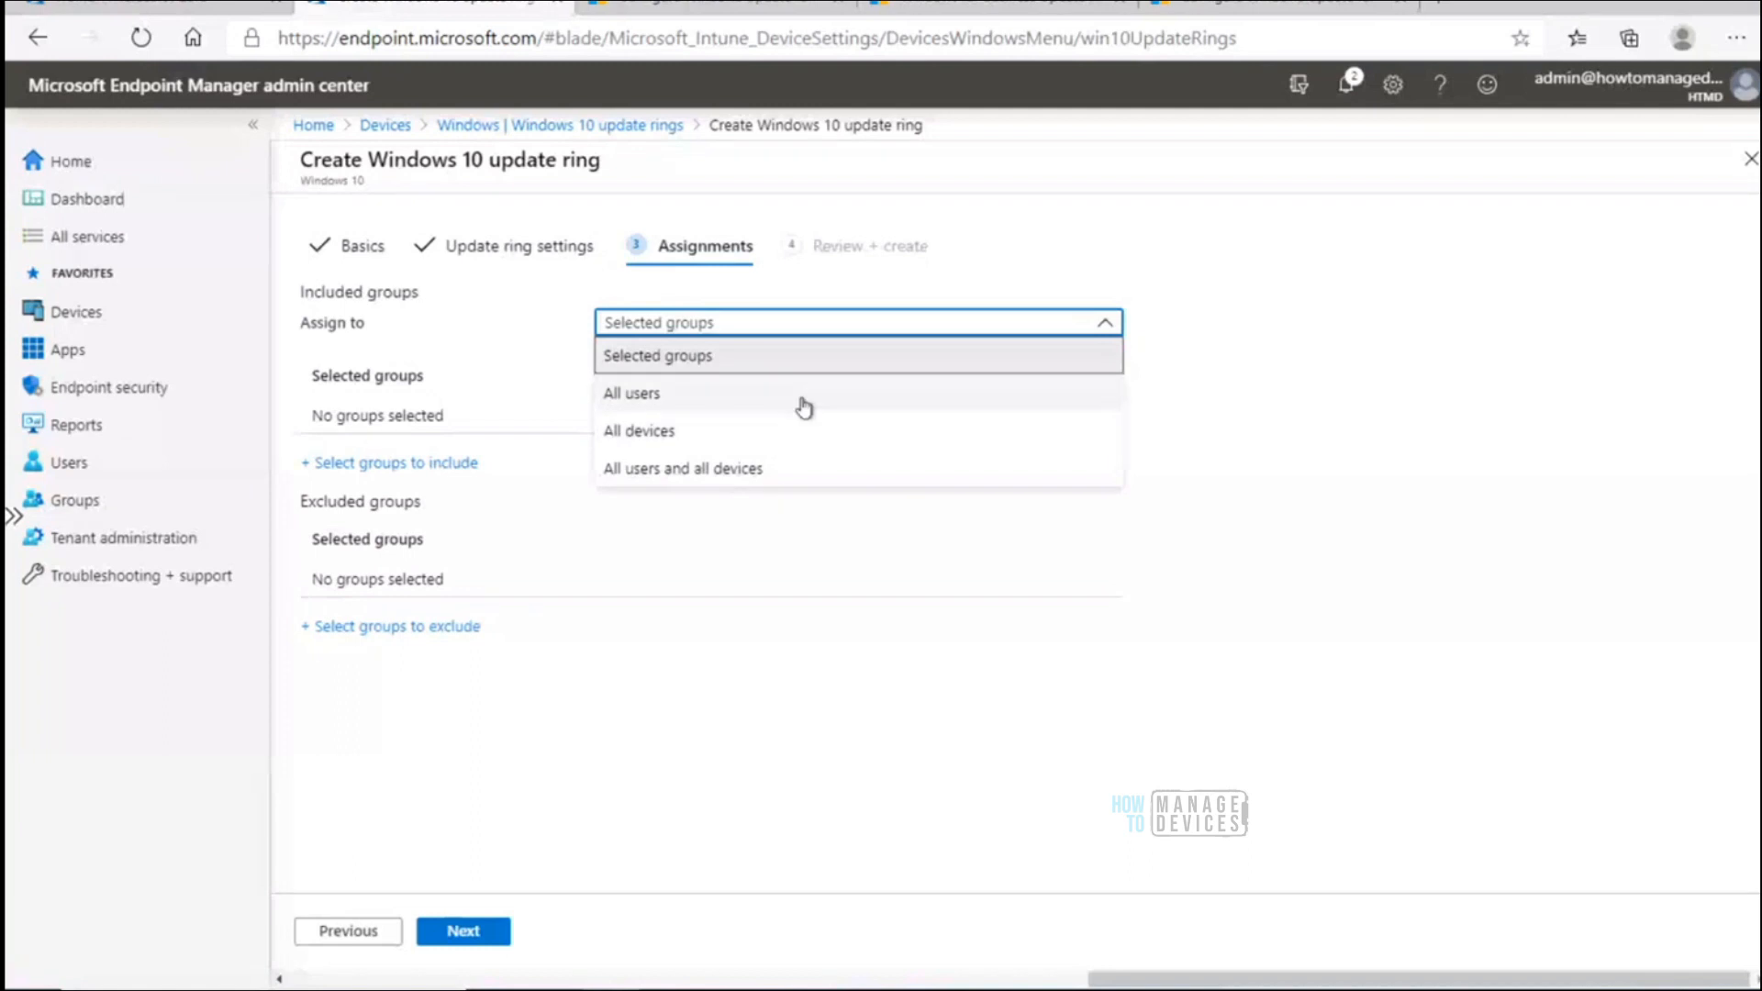
left_click(1246, 418)
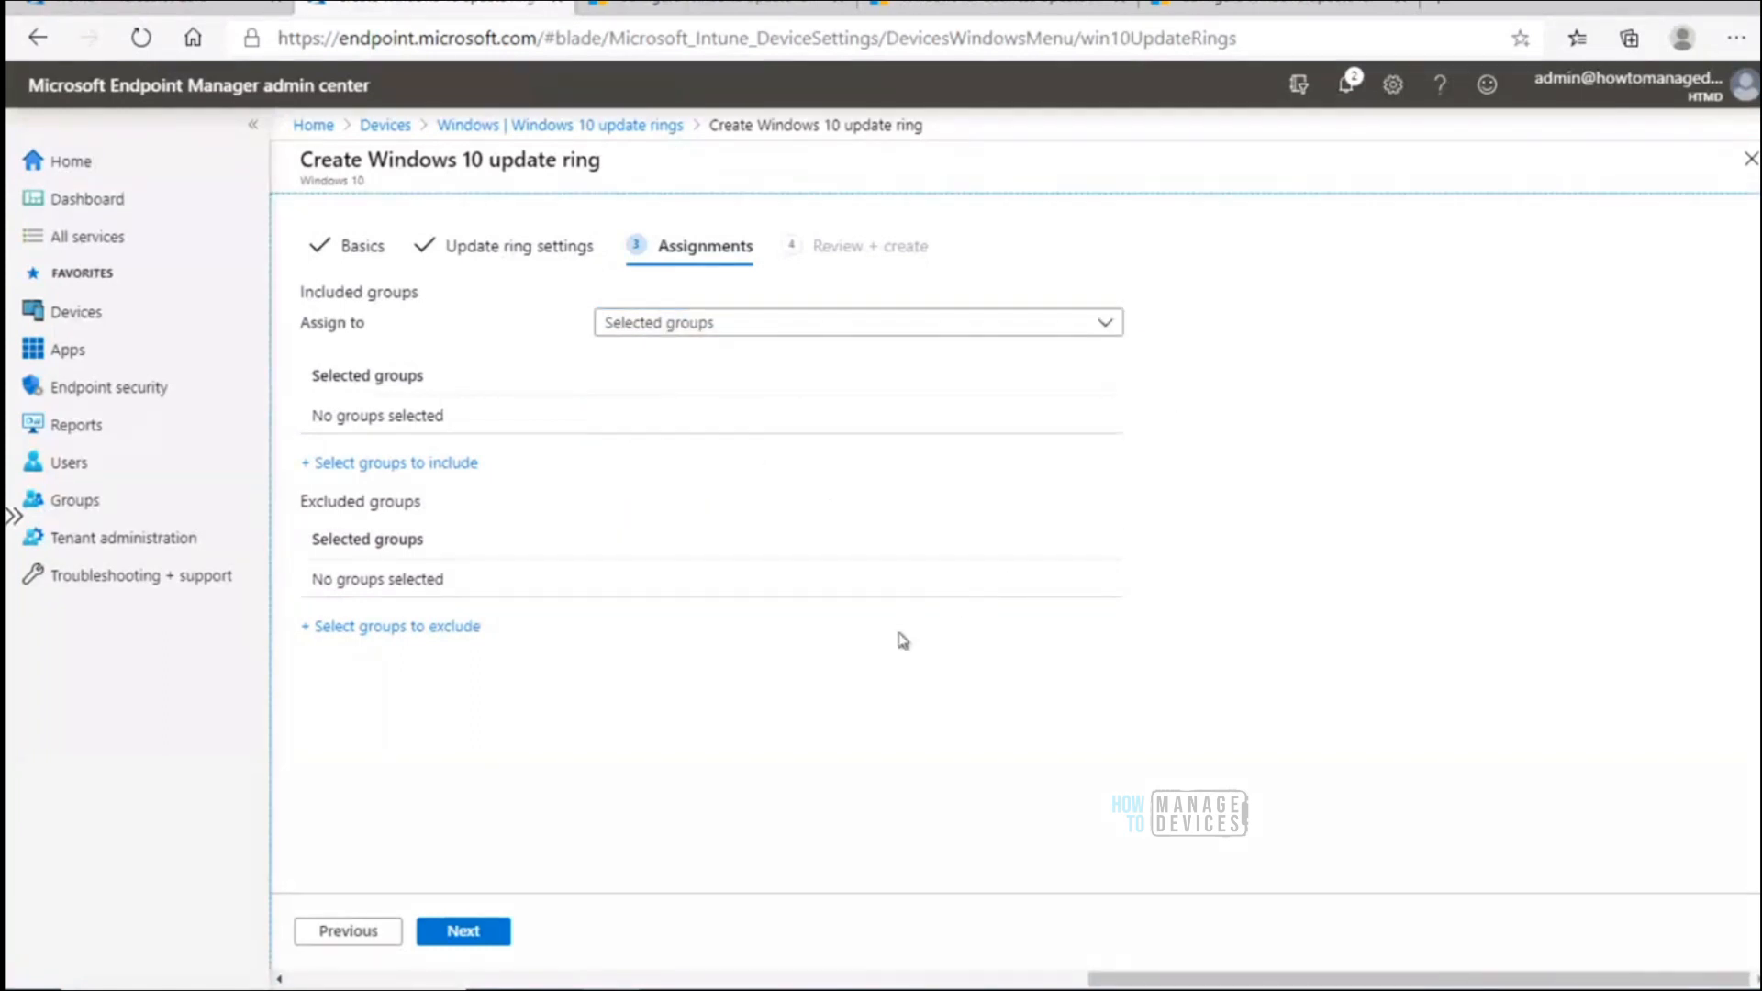
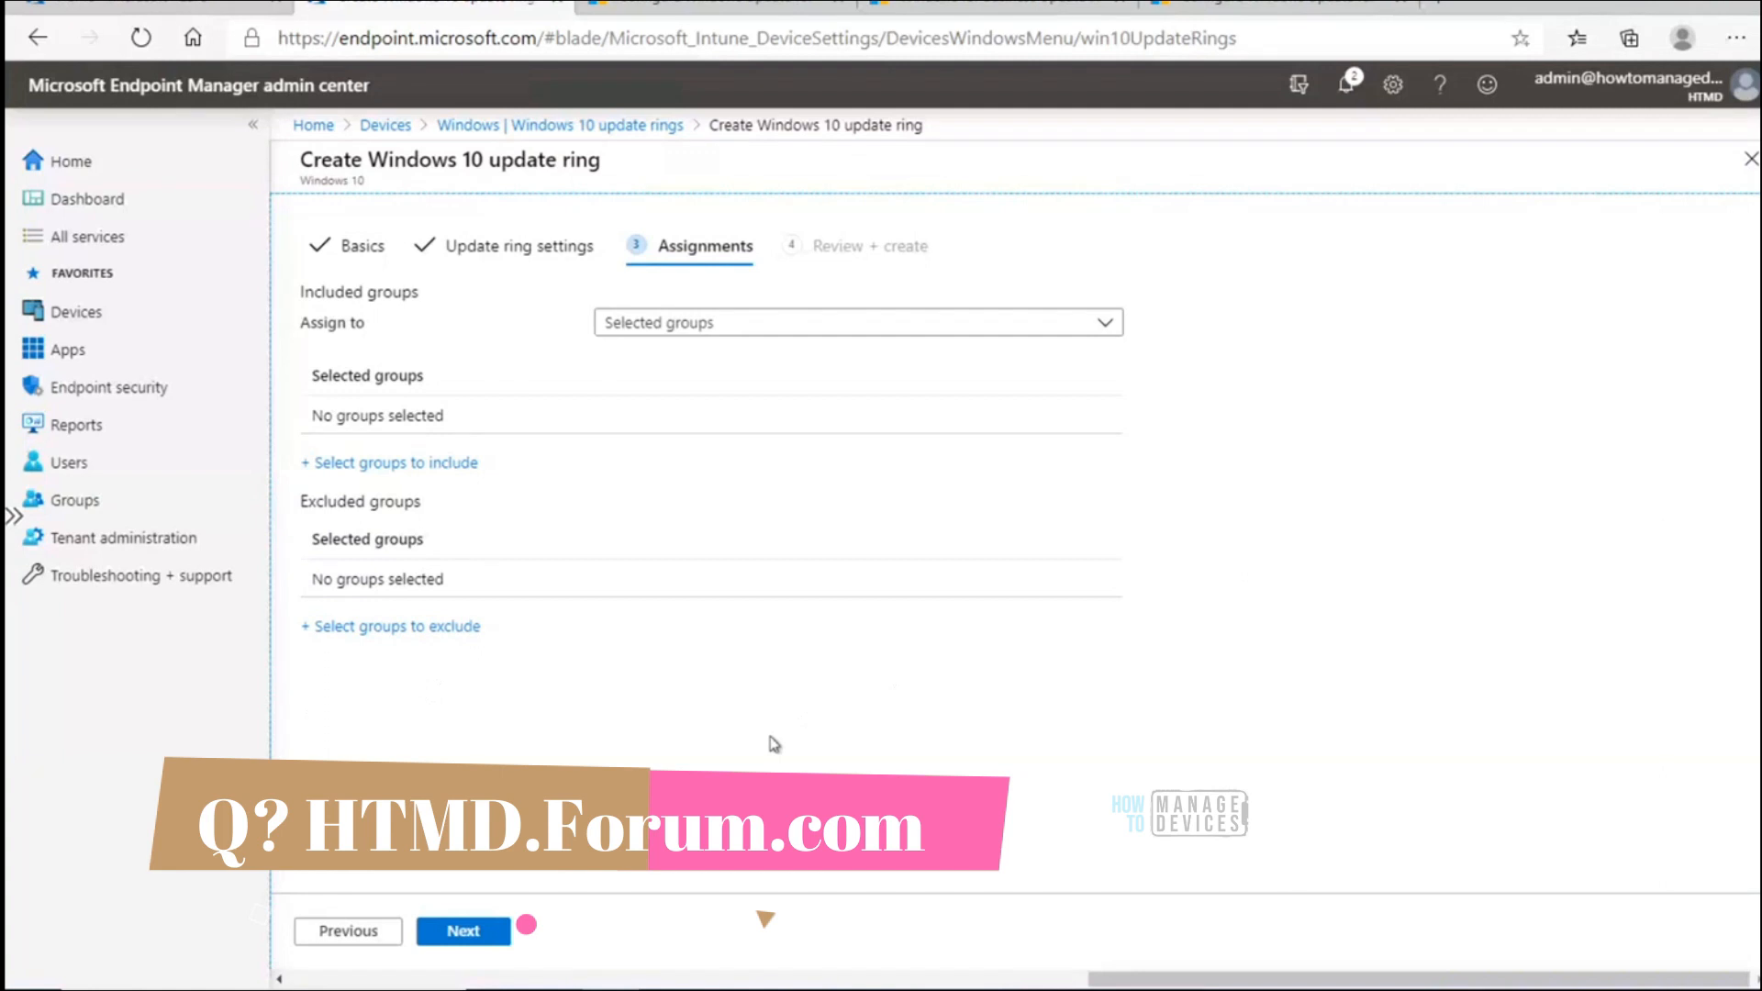
left_click(449, 465)
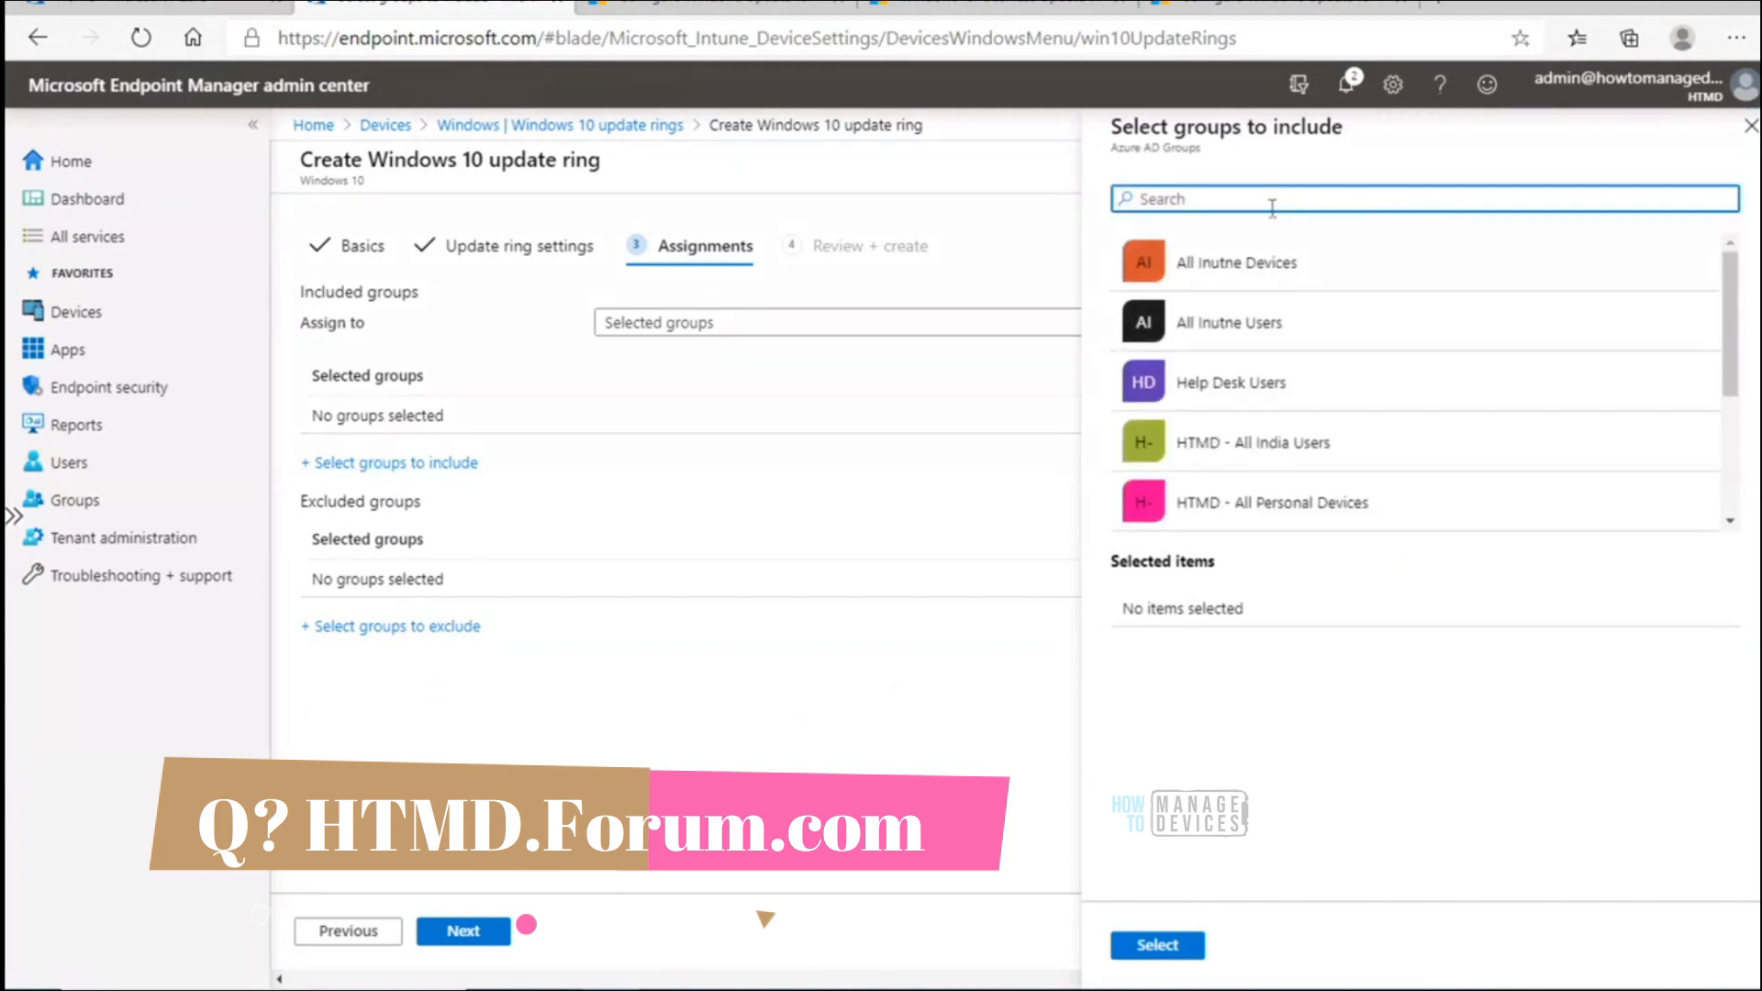
type("HTMD")
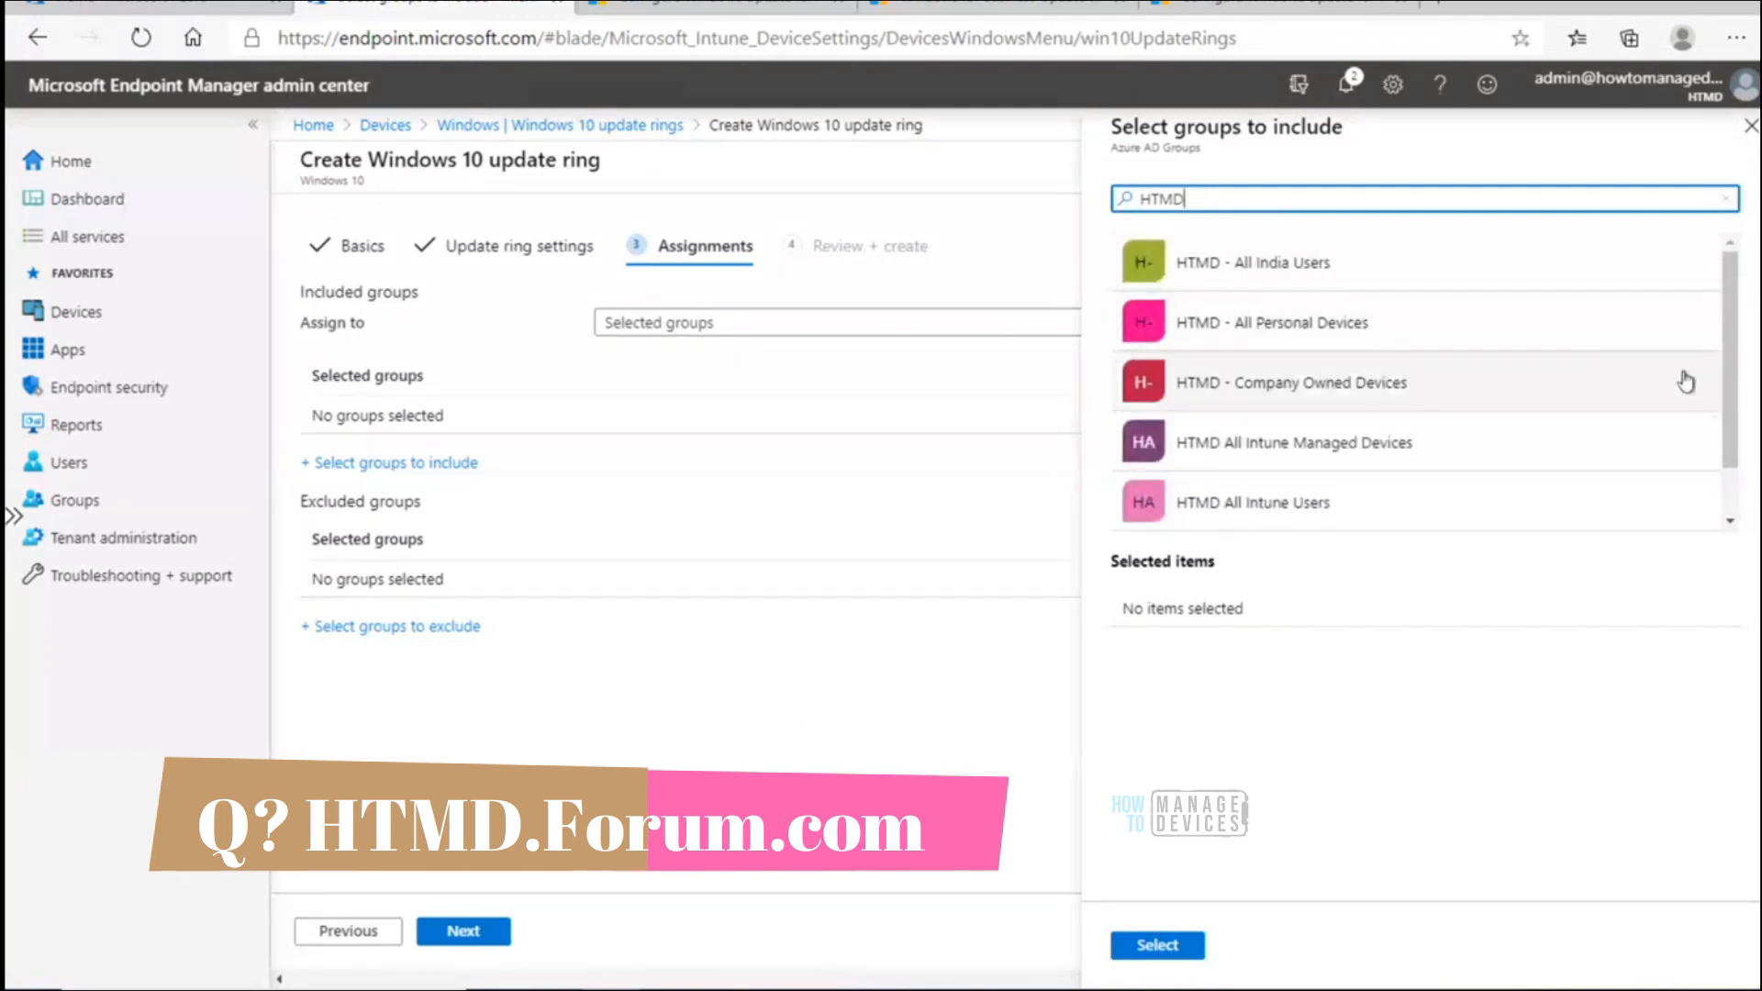
left_click_drag(1734, 402, 1737, 480)
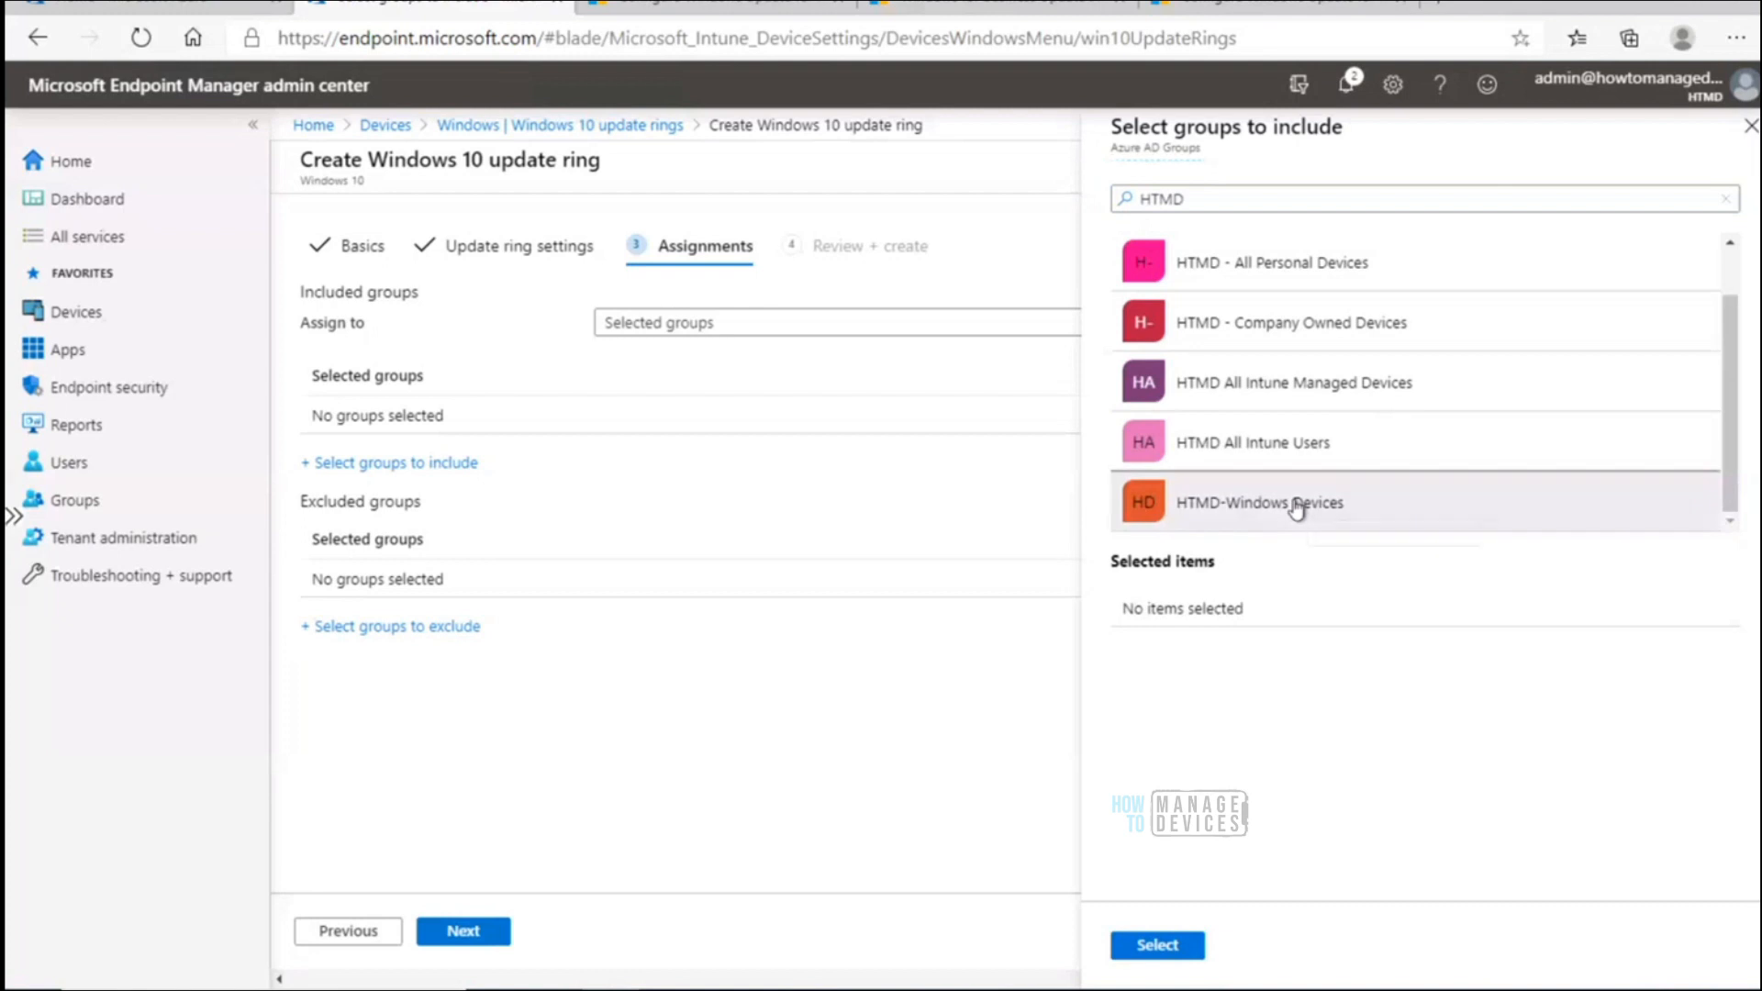
left_click(1297, 504)
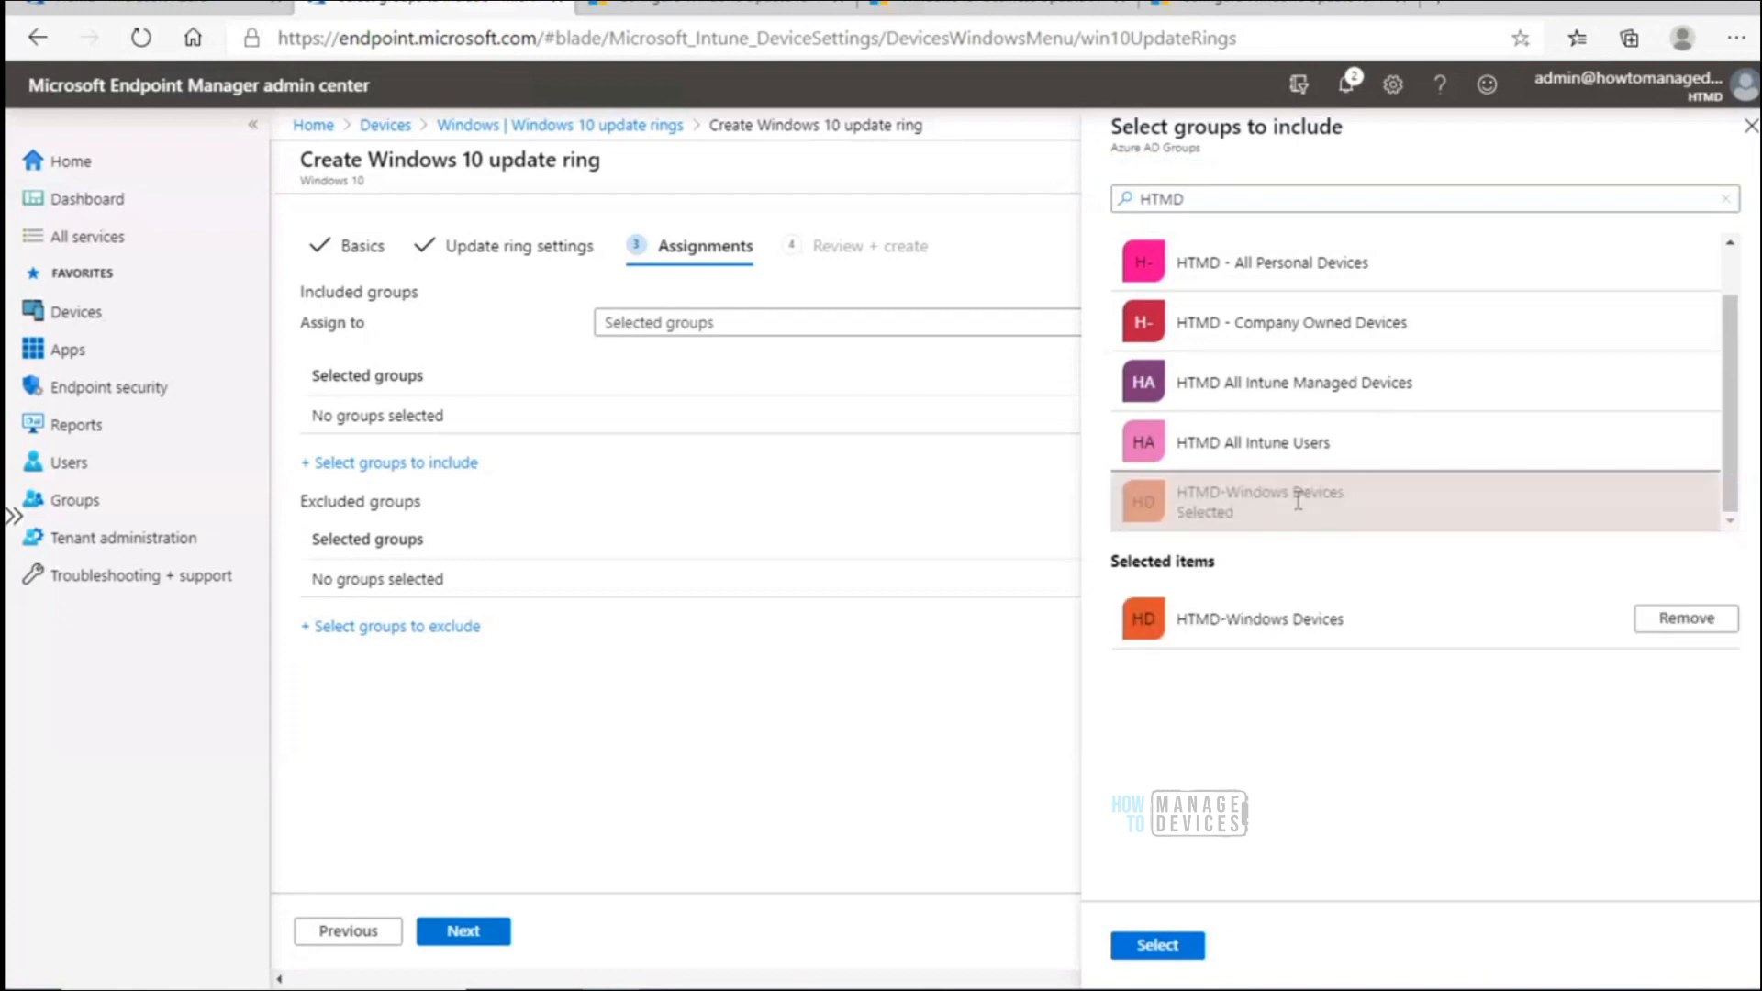
left_click(1157, 946)
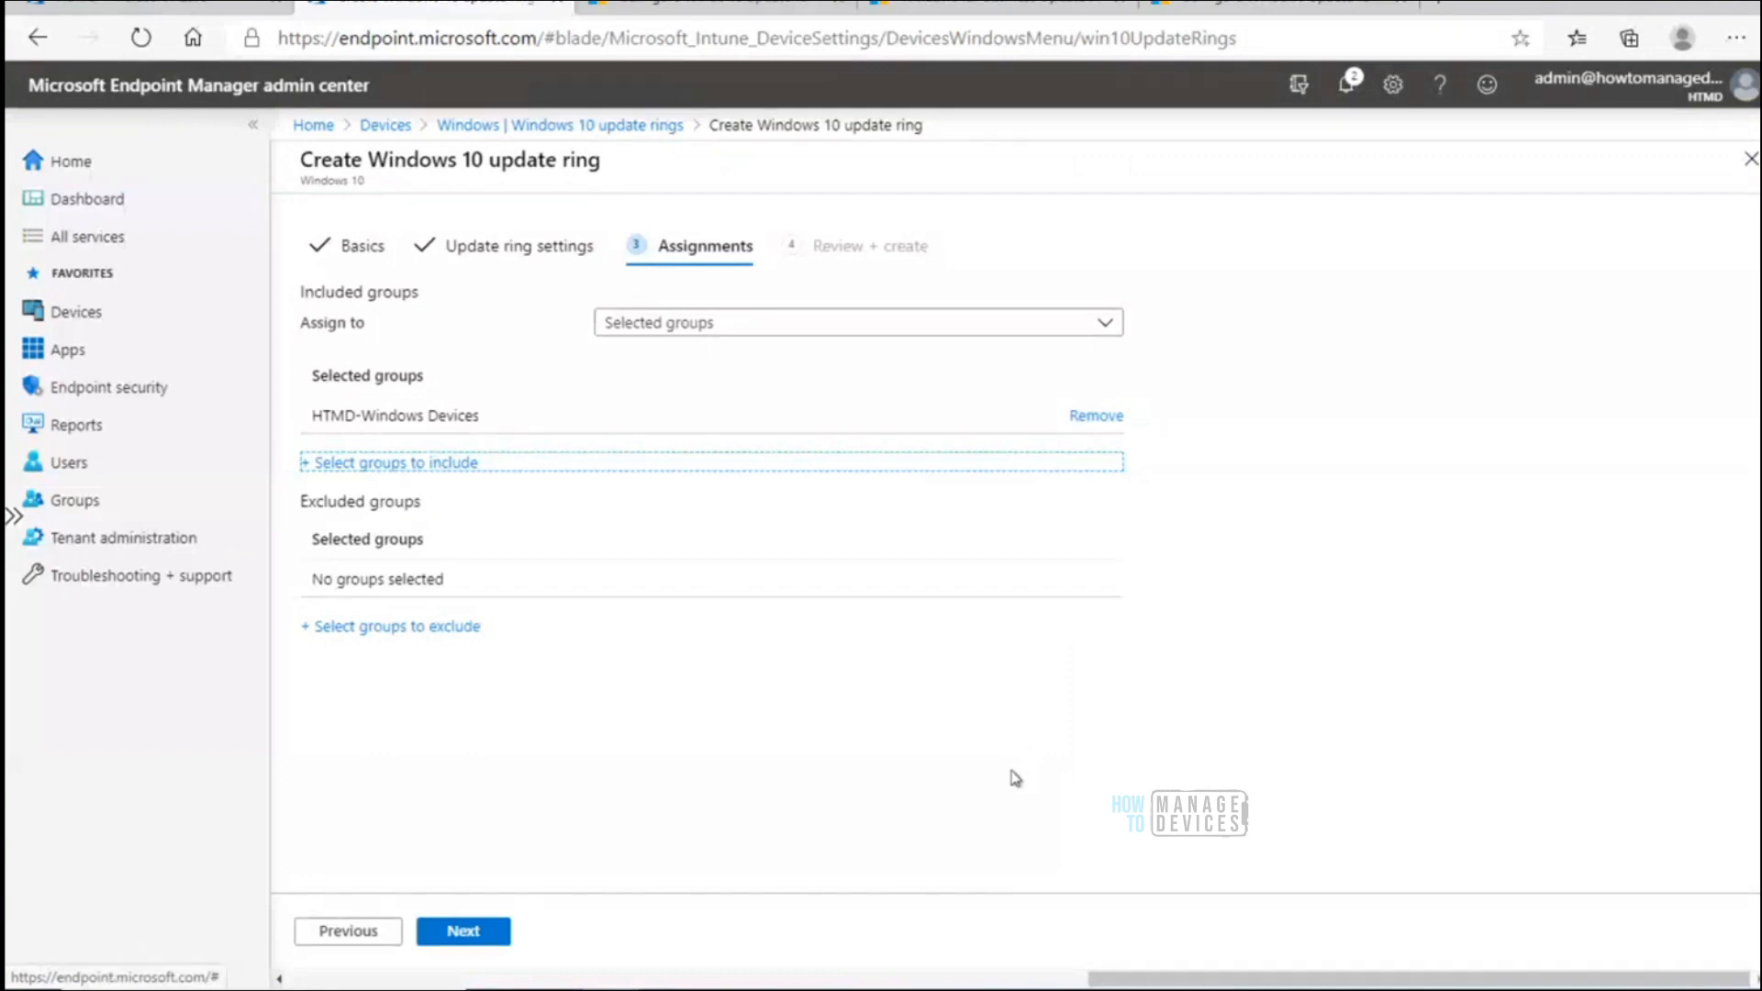
left_click(493, 933)
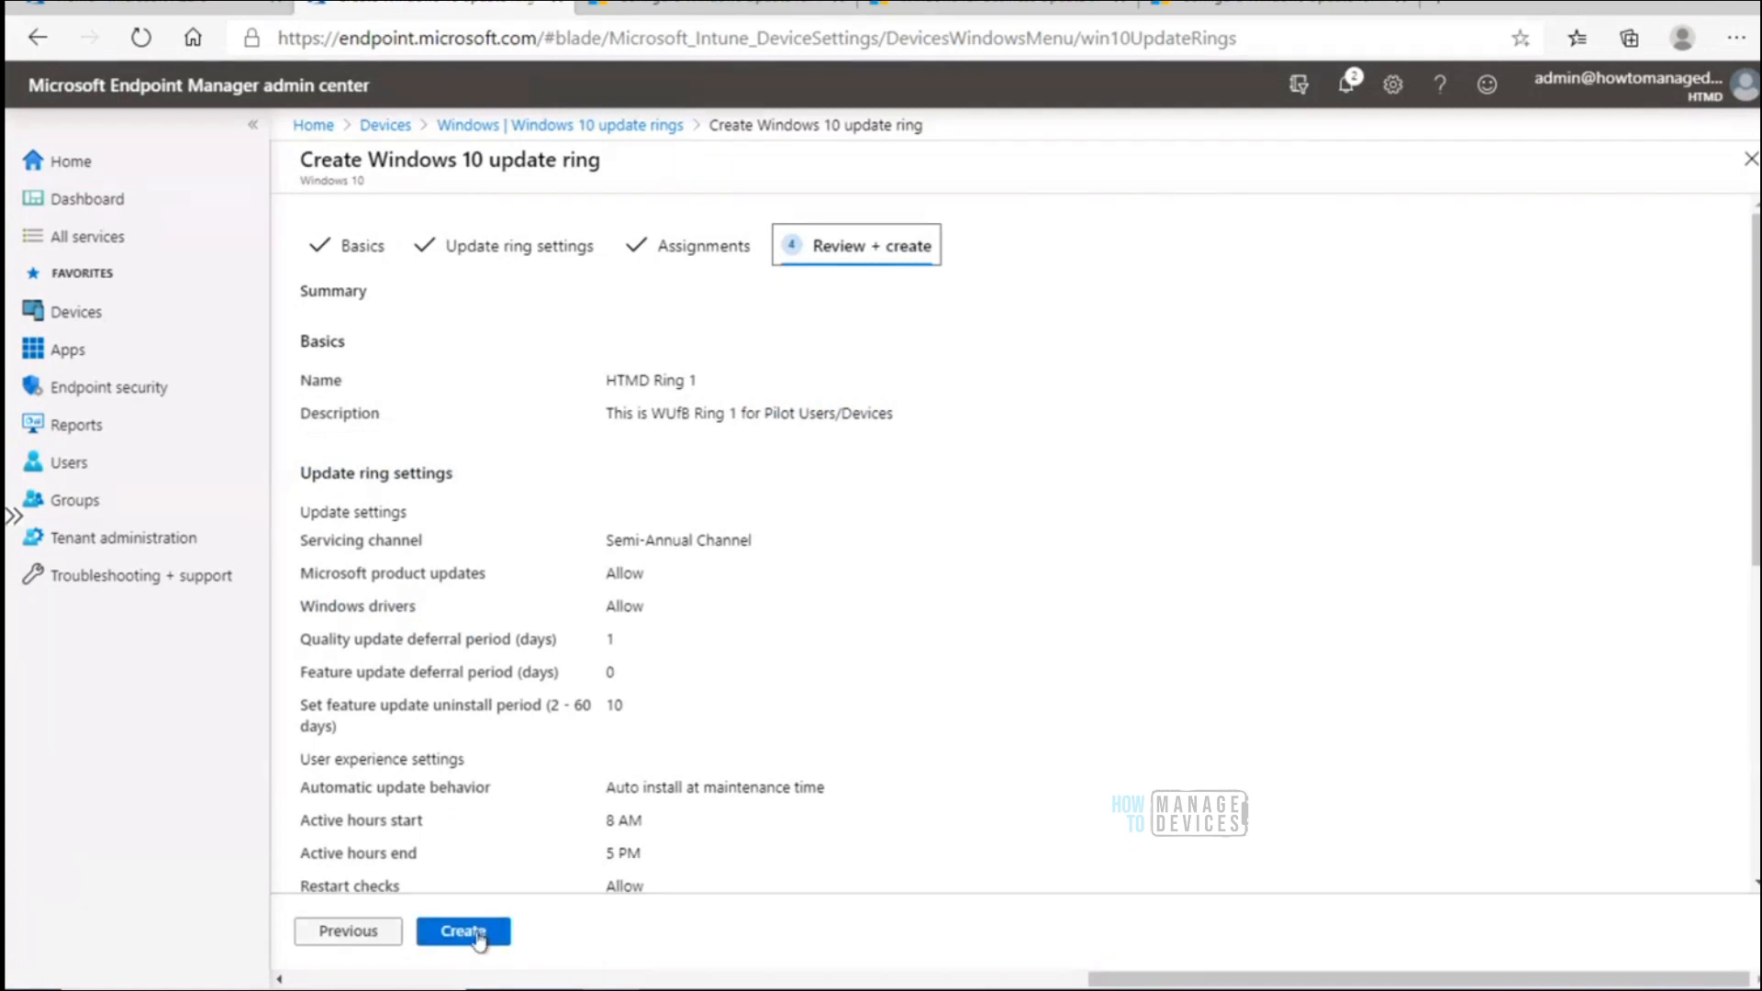
Review the update ring summary, covering the basics, update and user experience settings, deadlines and included groups under Assignments
scroll(1285, 486, "down", 1)
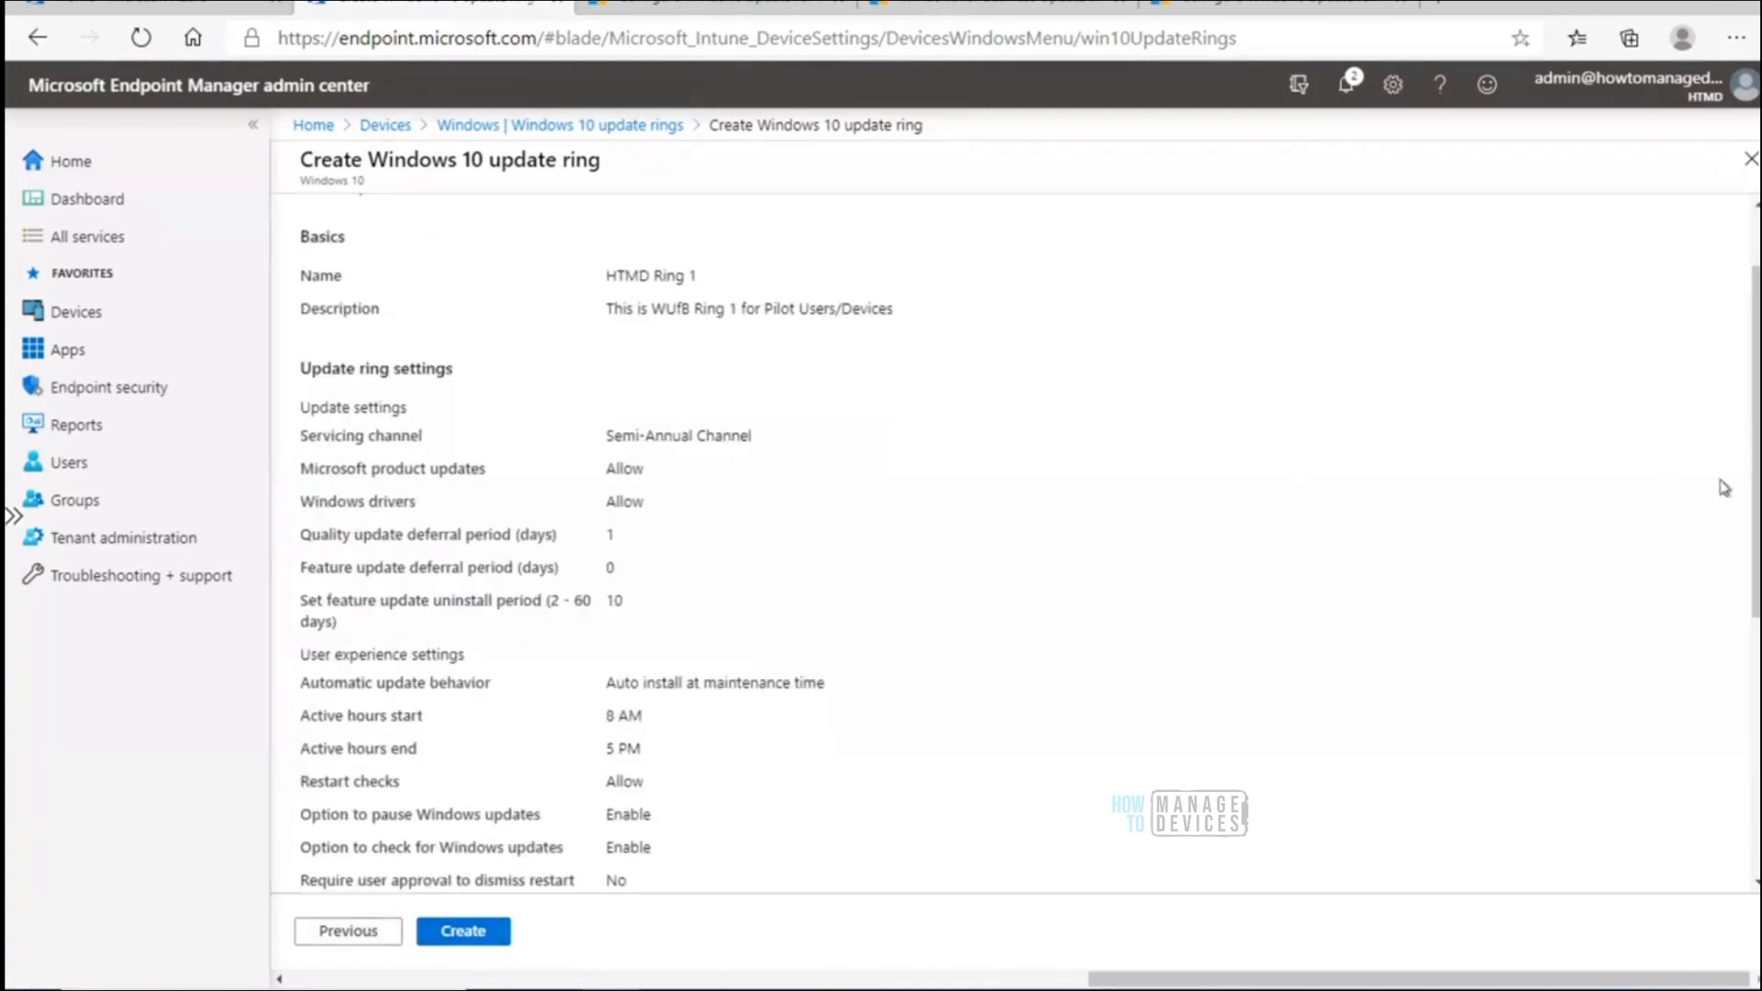
left_click_drag(1753, 524, 1742, 445)
left_click_drag(1752, 510, 1752, 826)
scroll(1745, 695, "up", 6)
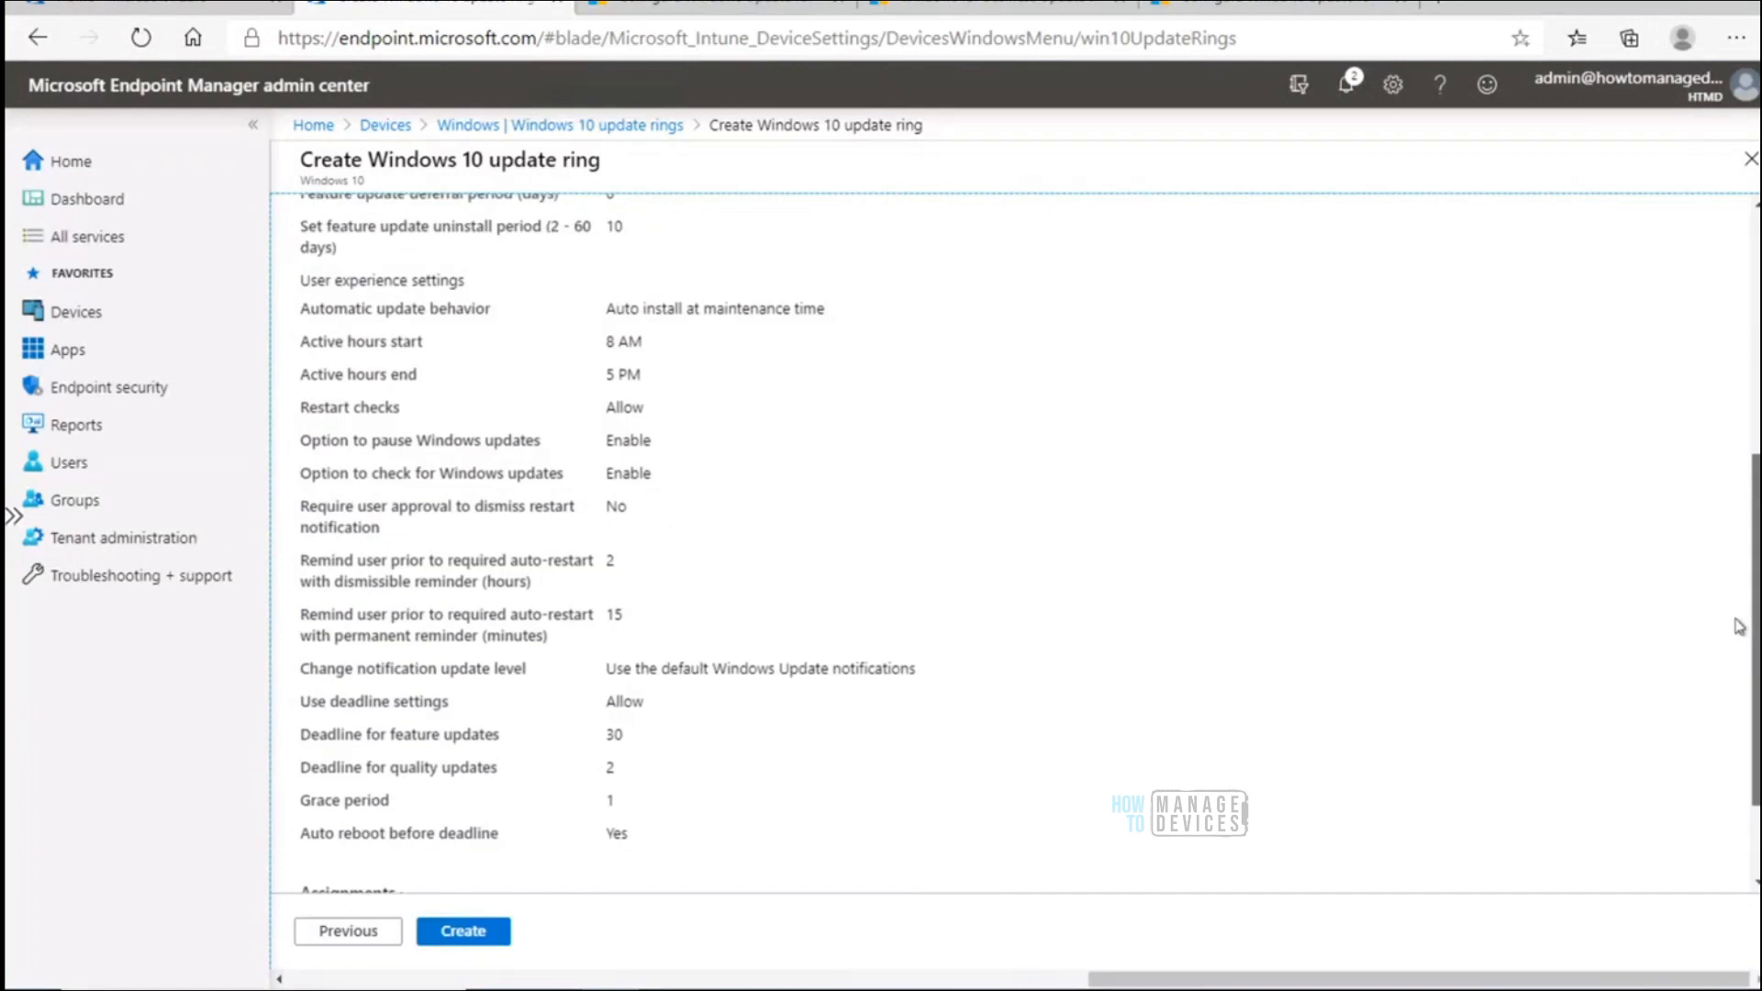
scroll(1728, 461, "up", 1)
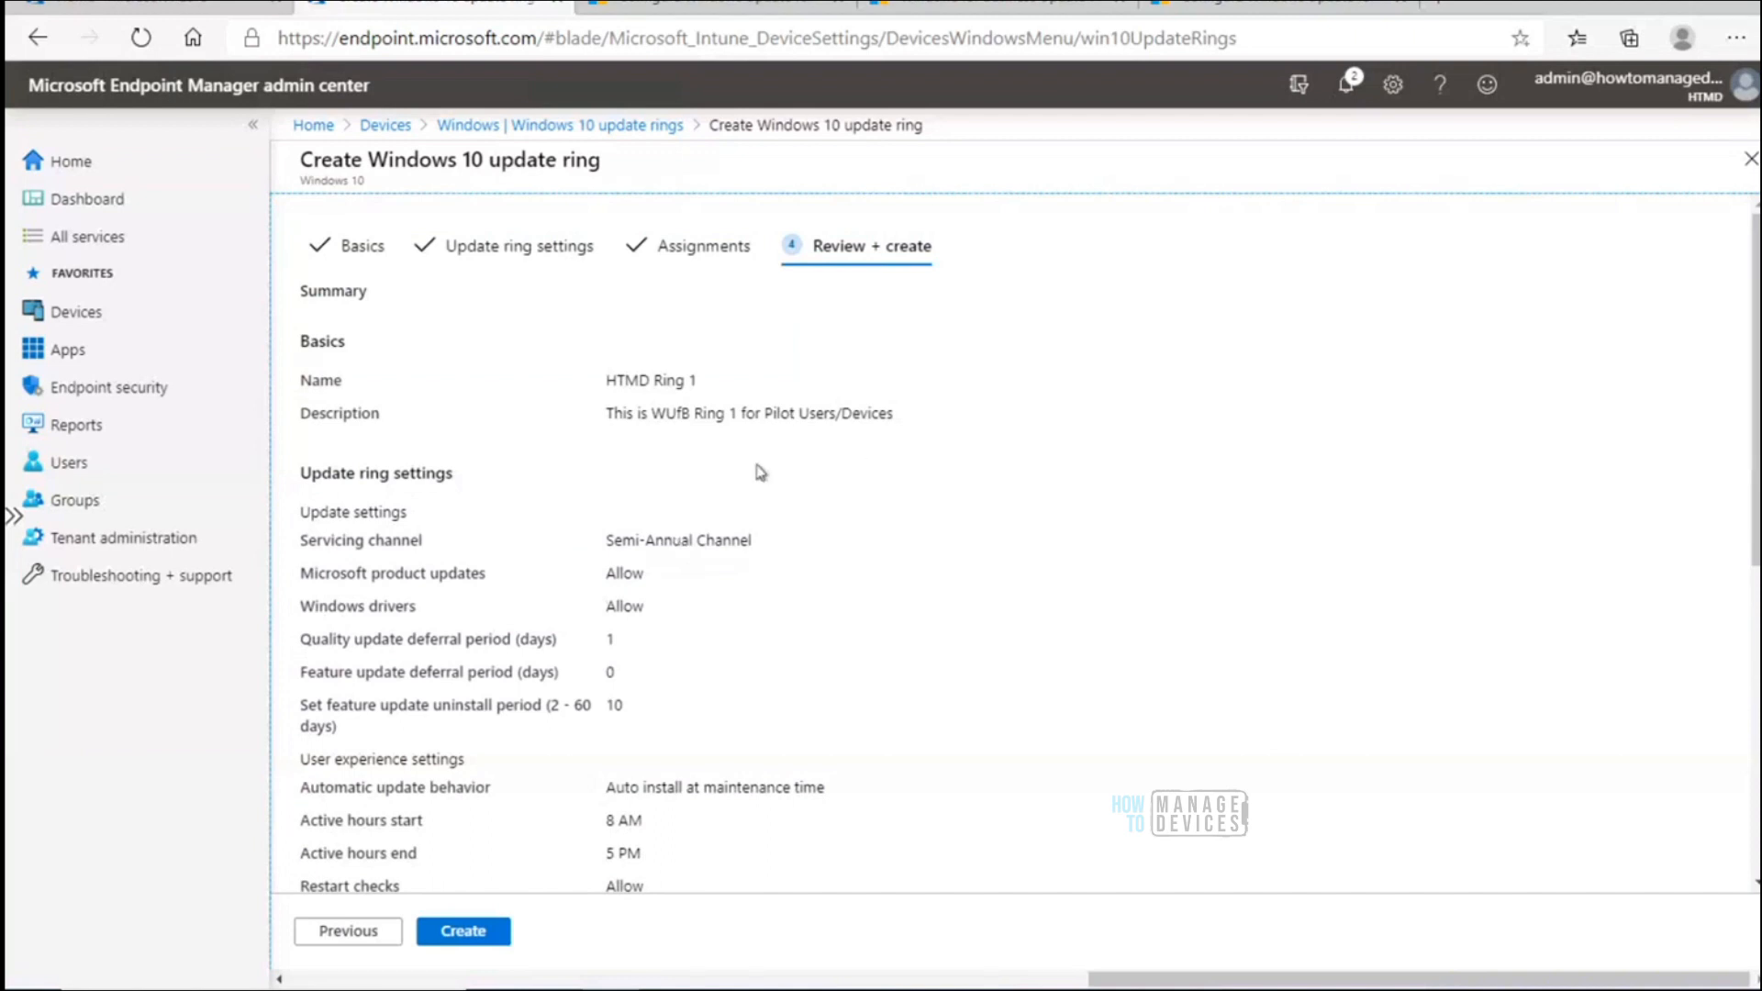
scroll(1109, 846, "down", 6)
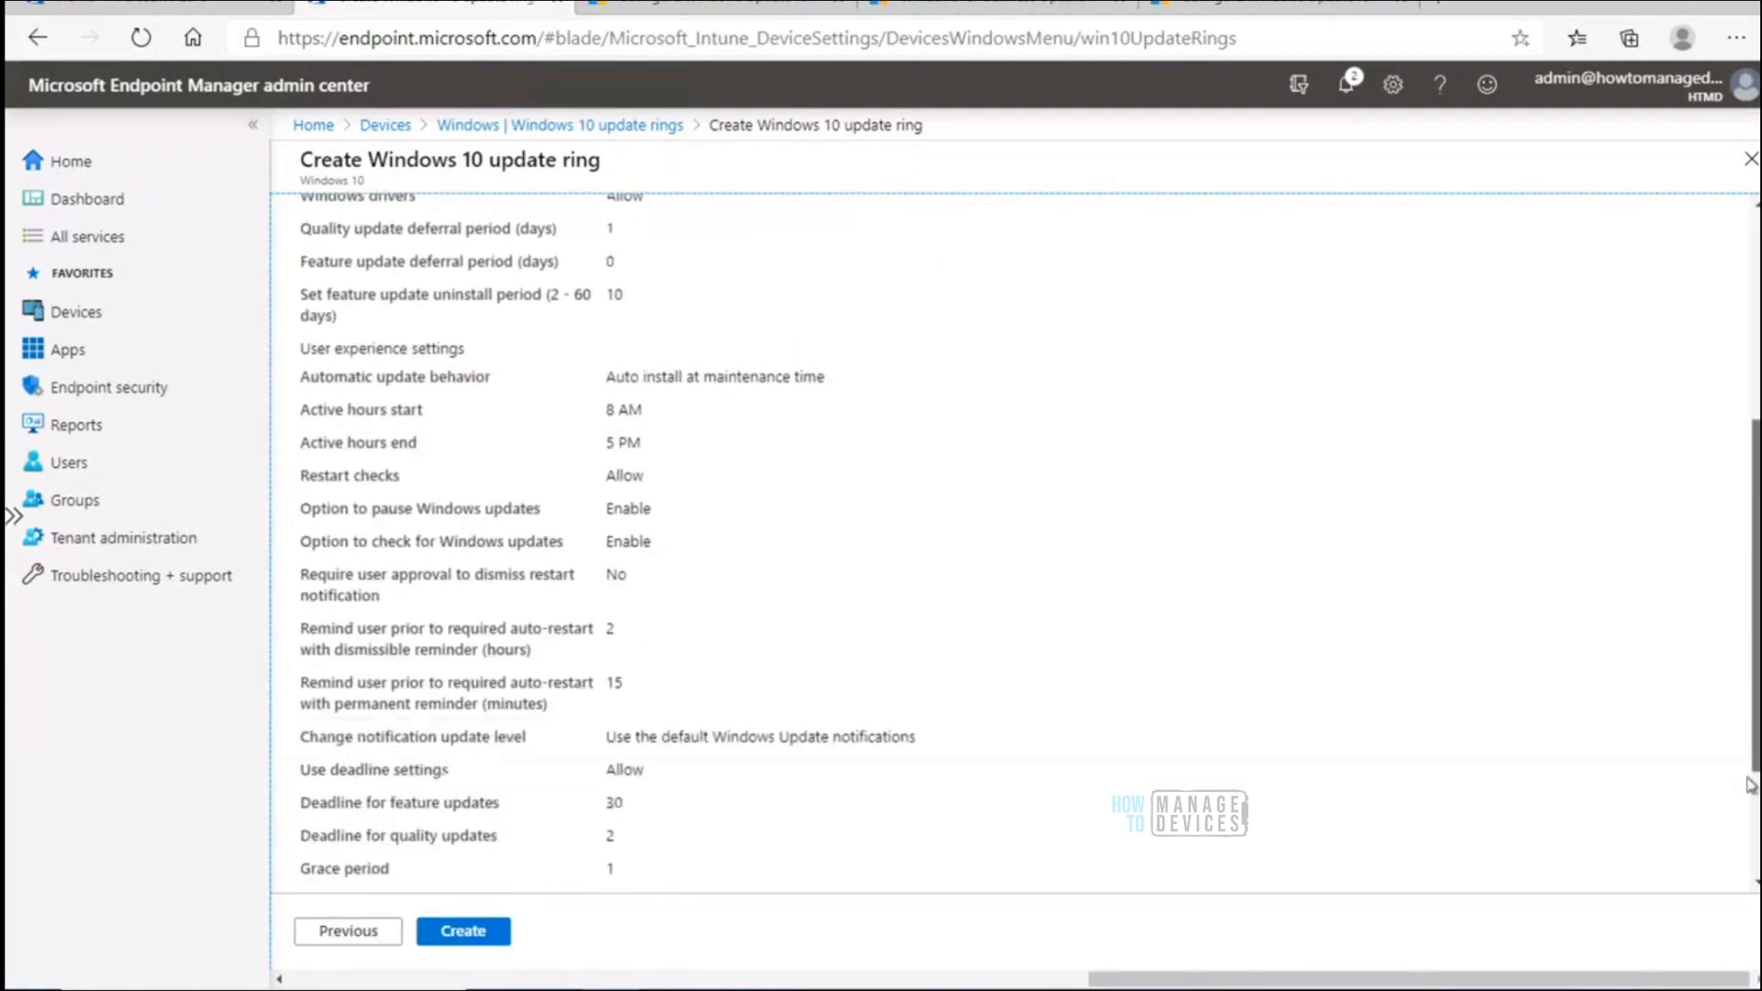
left_click_drag(779, 817, 603, 819)
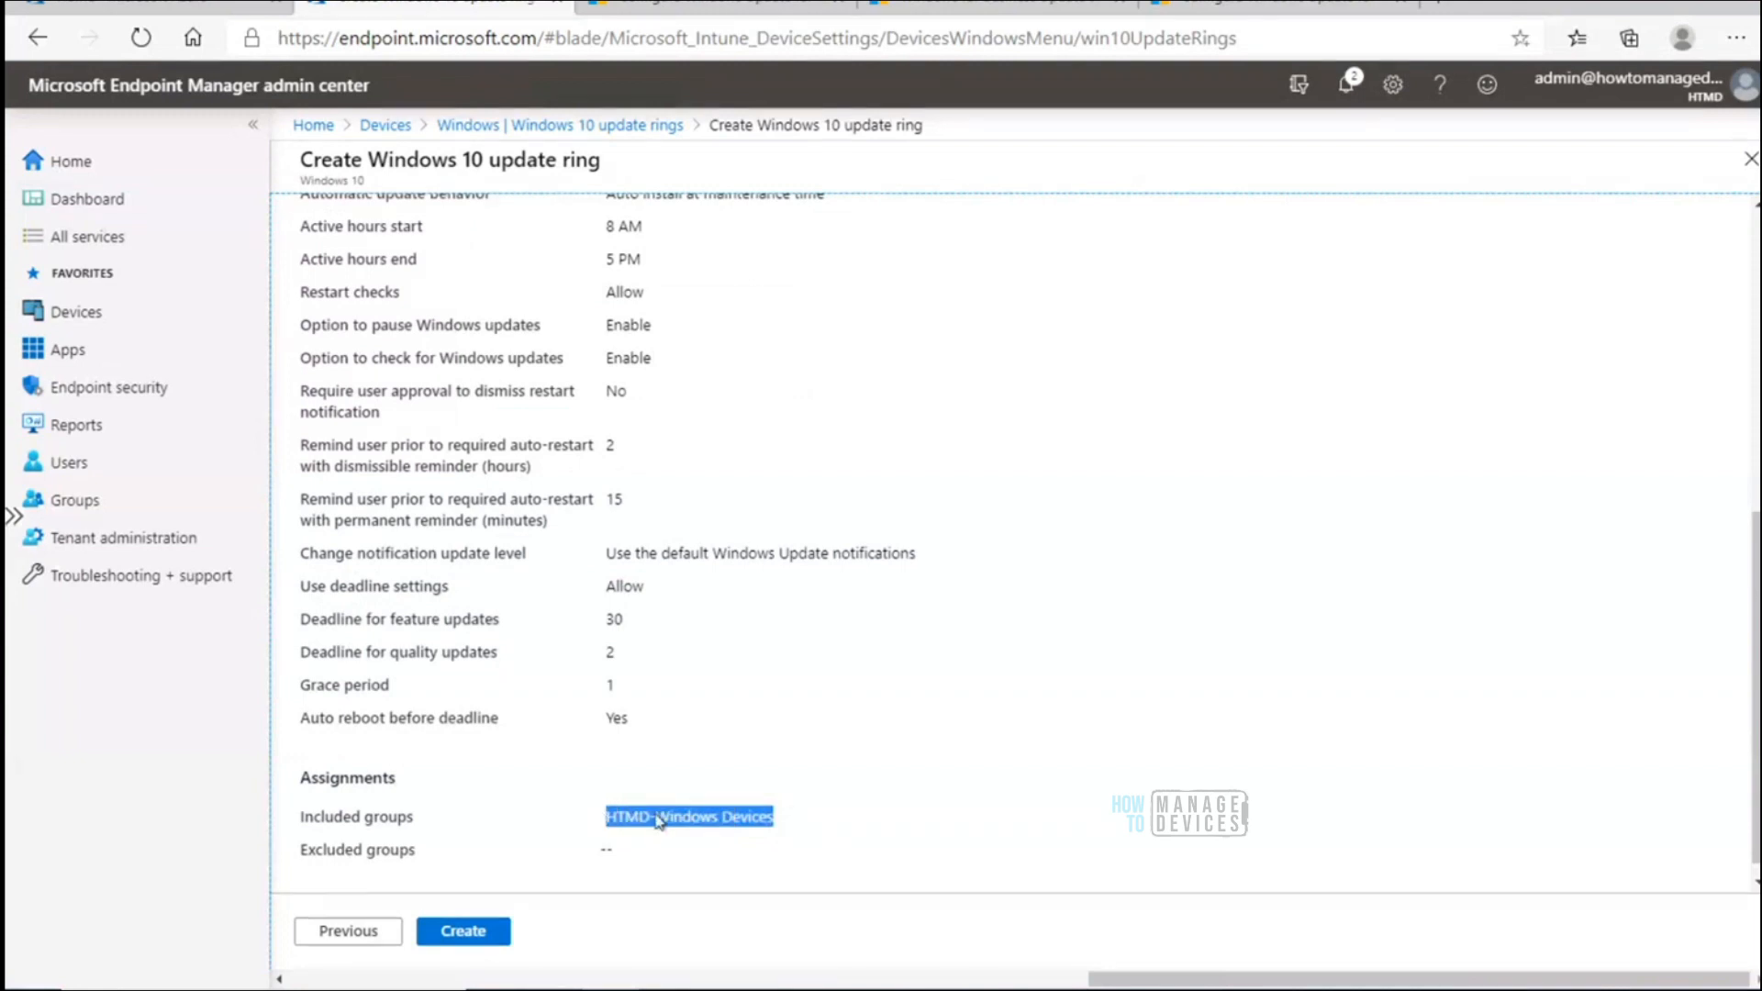
left_click(800, 824)
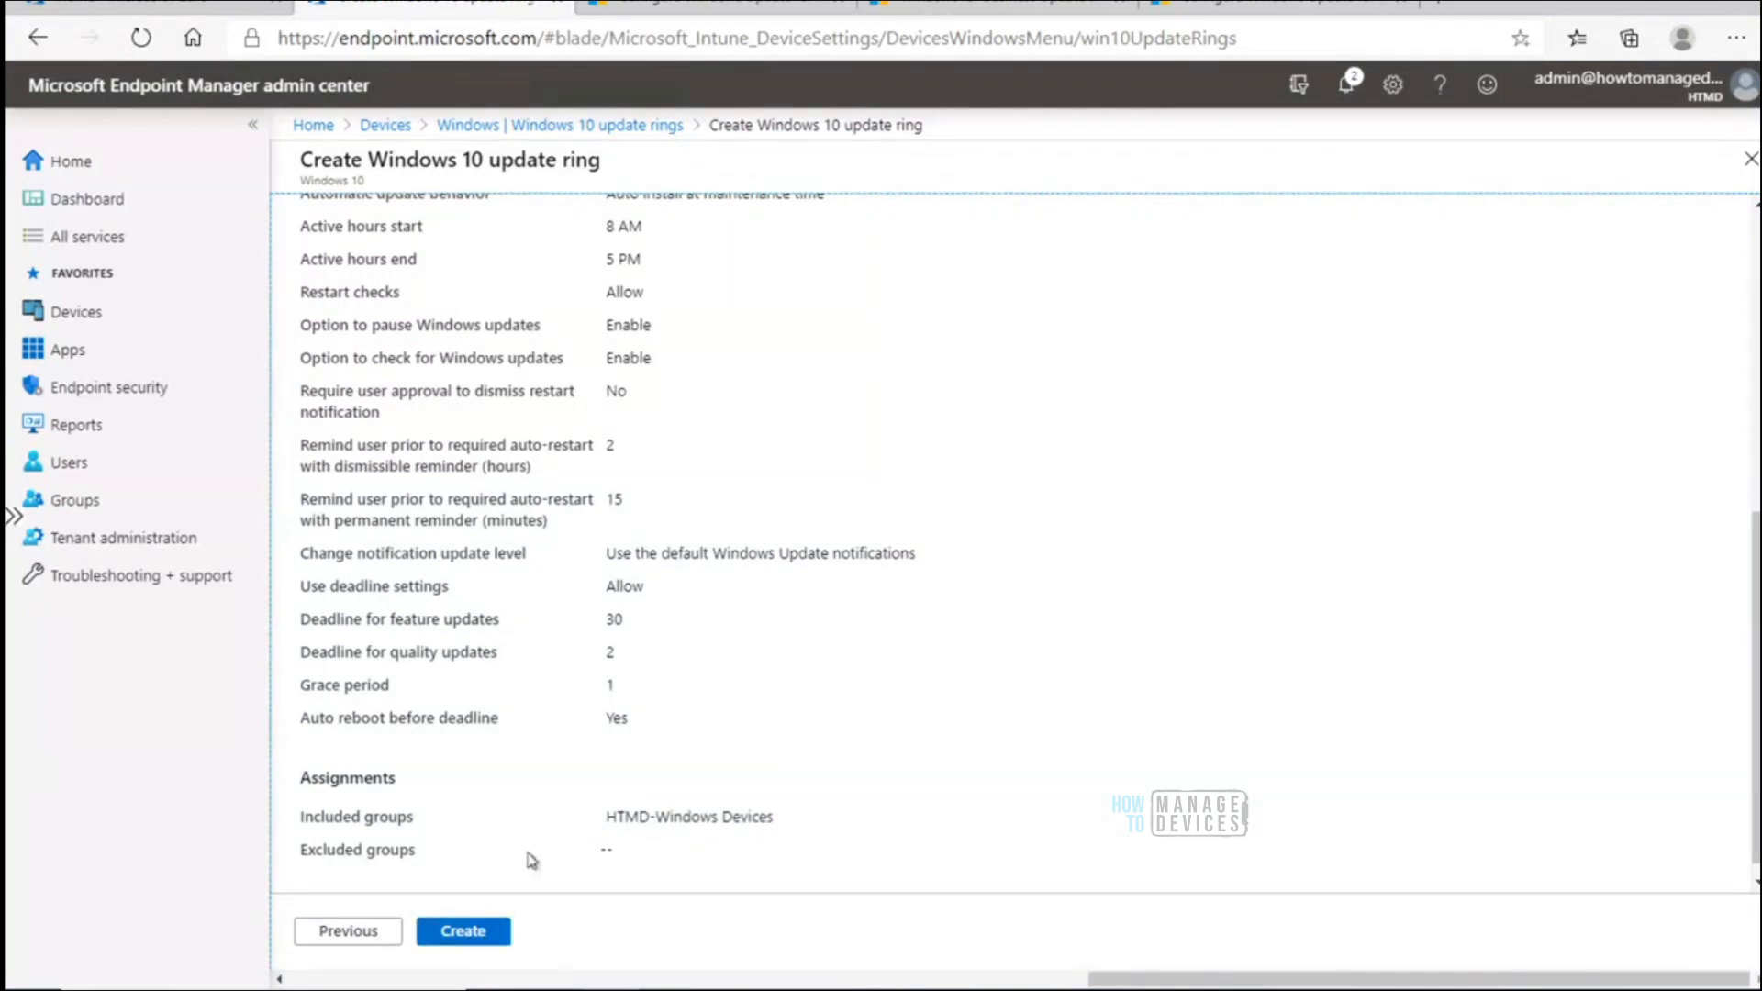
left_click_drag(305, 781, 415, 819)
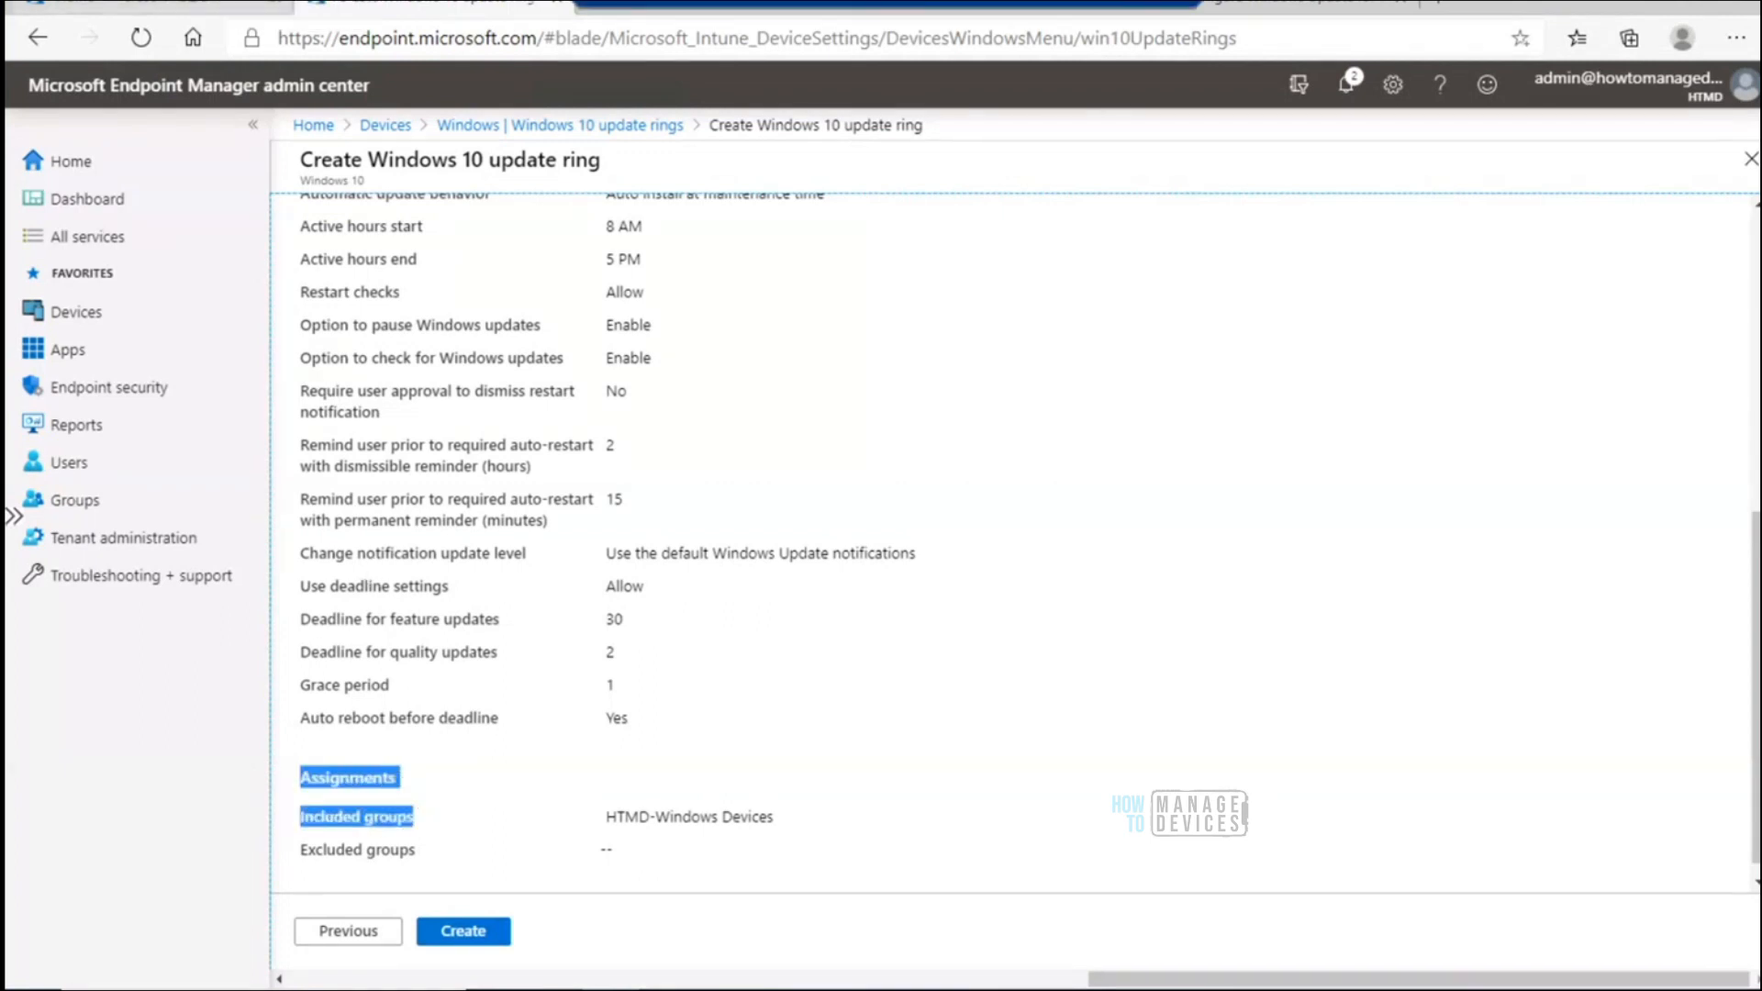
left_click(172, 13)
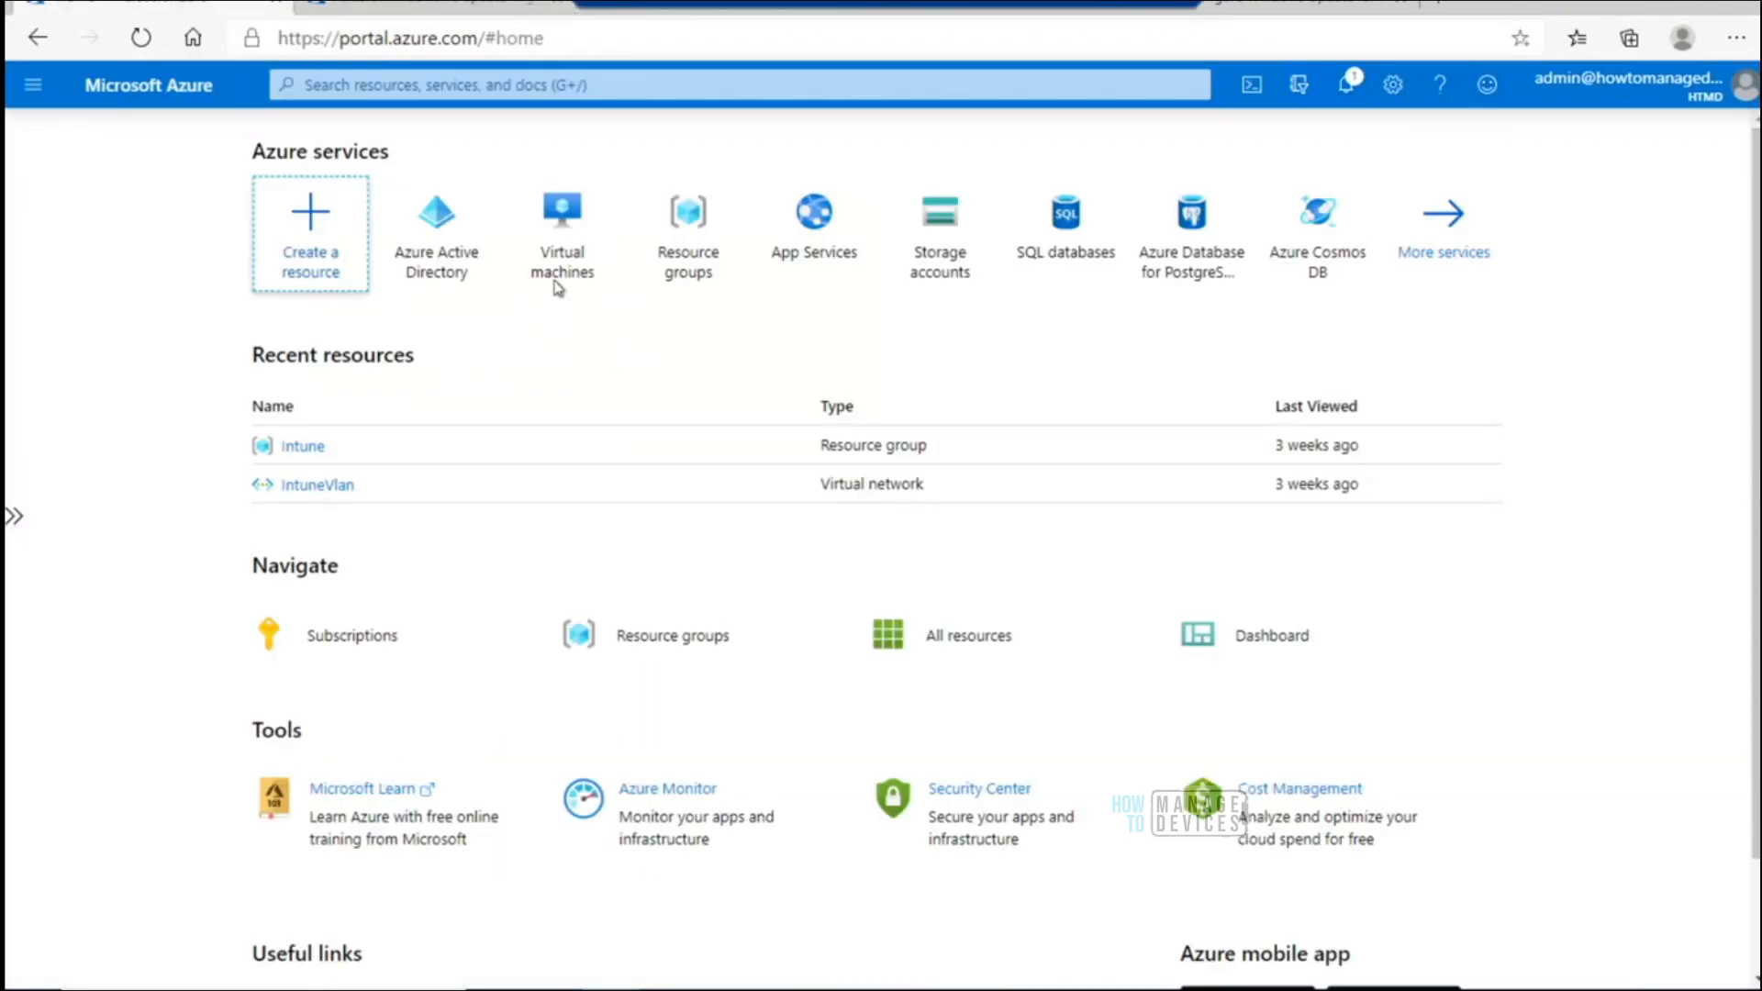
left_click(425, 265)
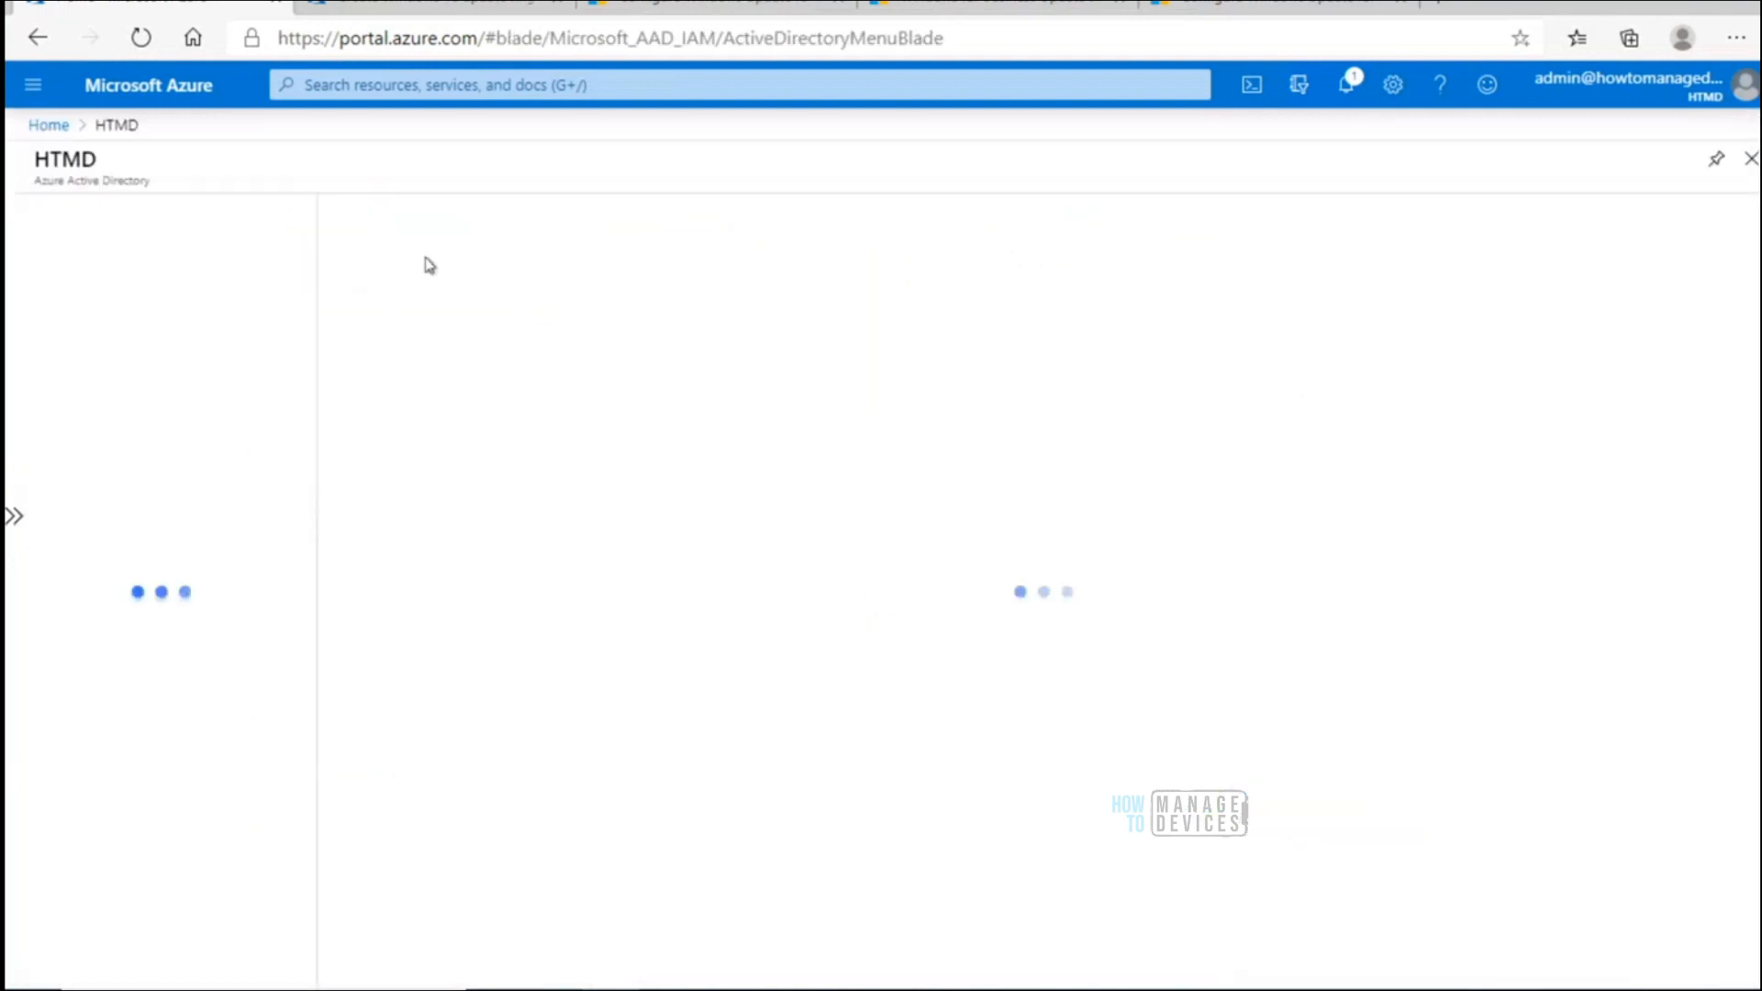
left_click(445, 6)
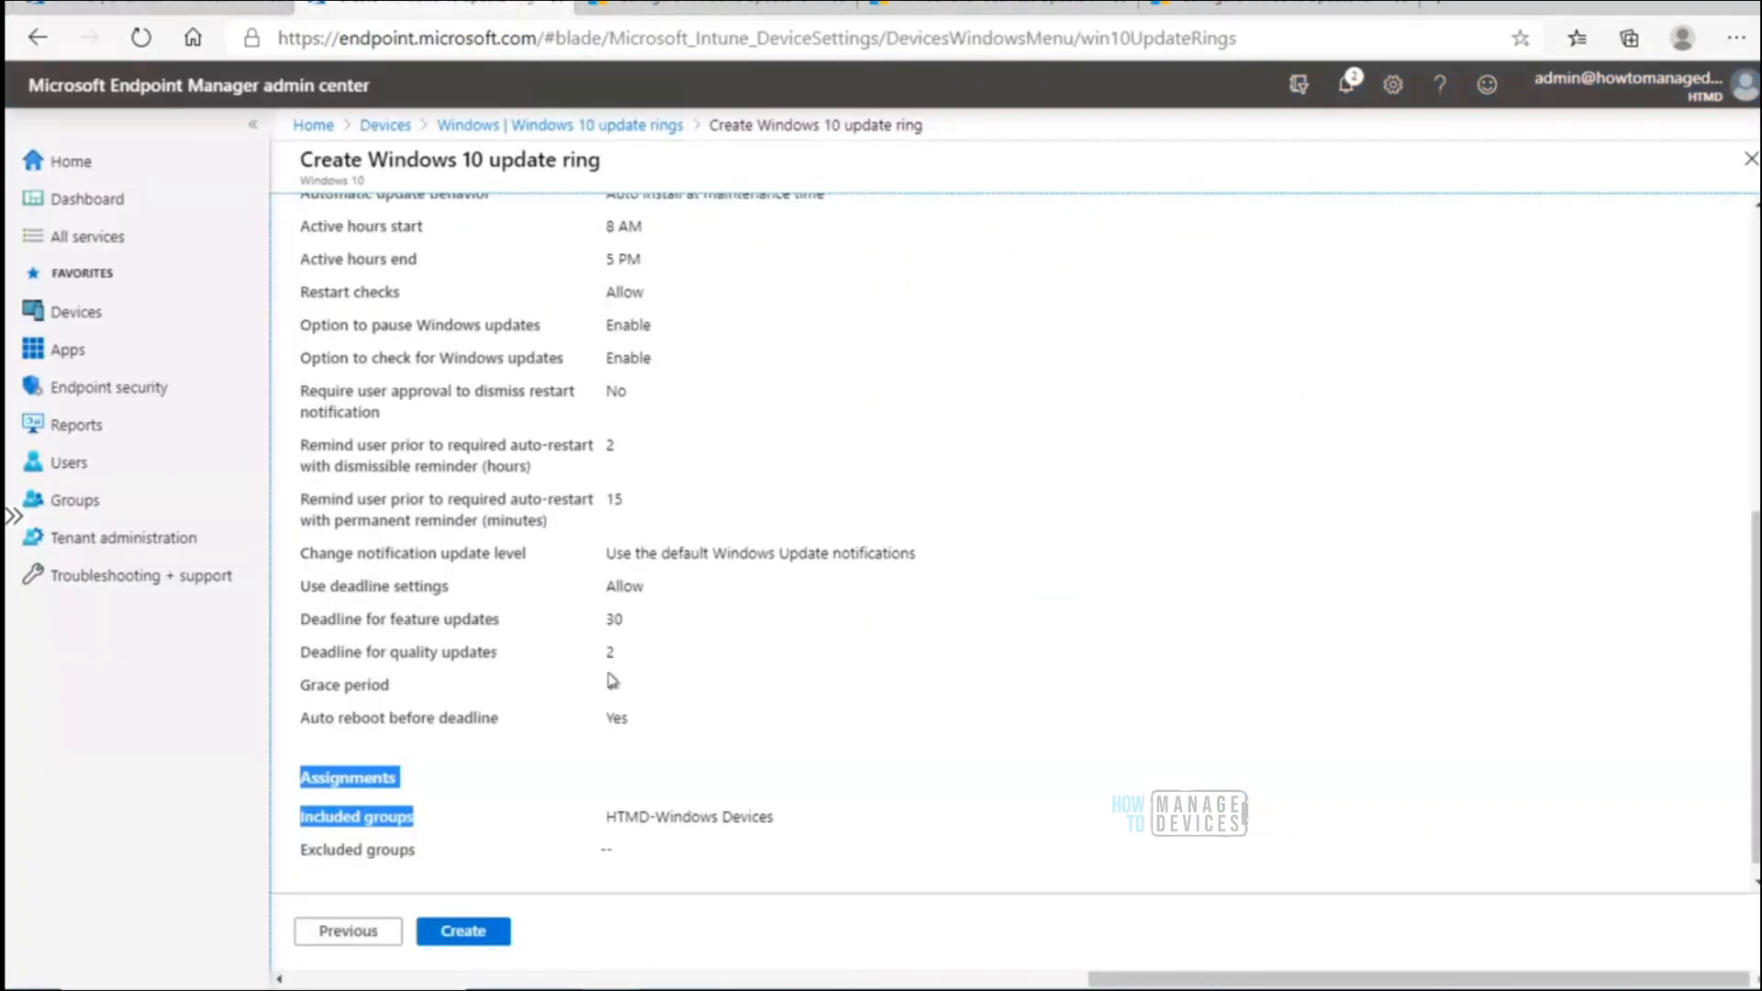
Create the HTMD Ring 1 update ring and open the Windows 10 feature updates (Preview) page
left_click(466, 932)
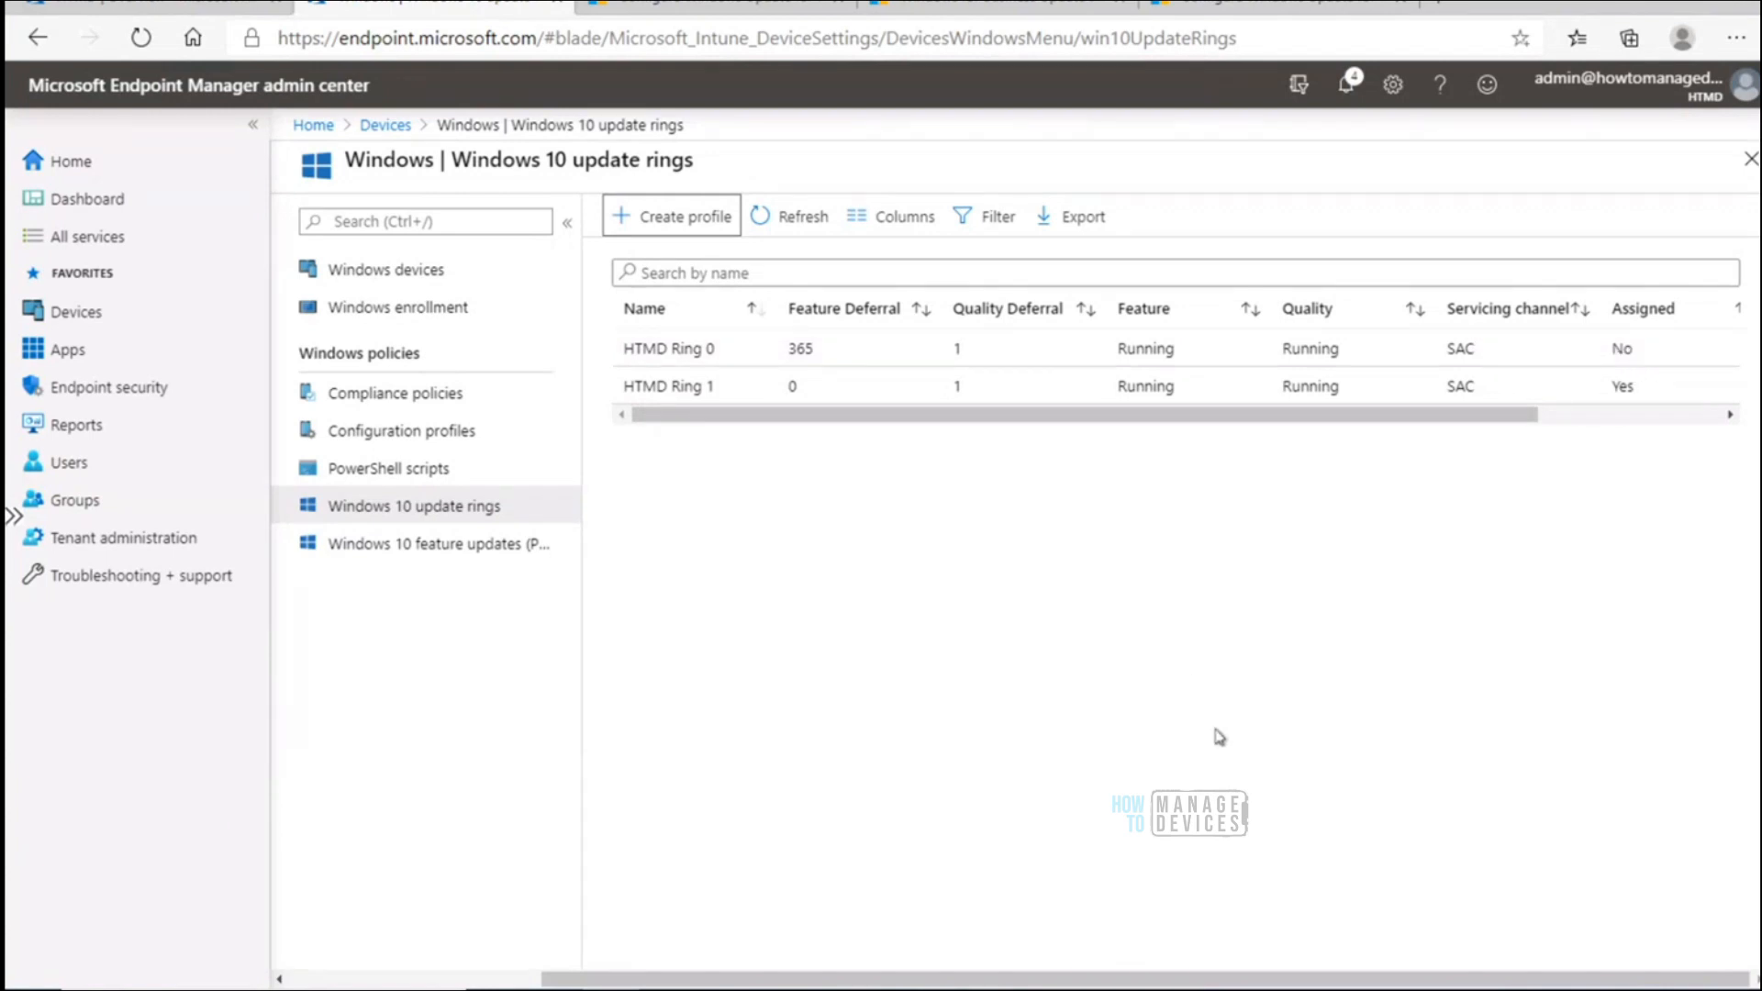
left_click(475, 550)
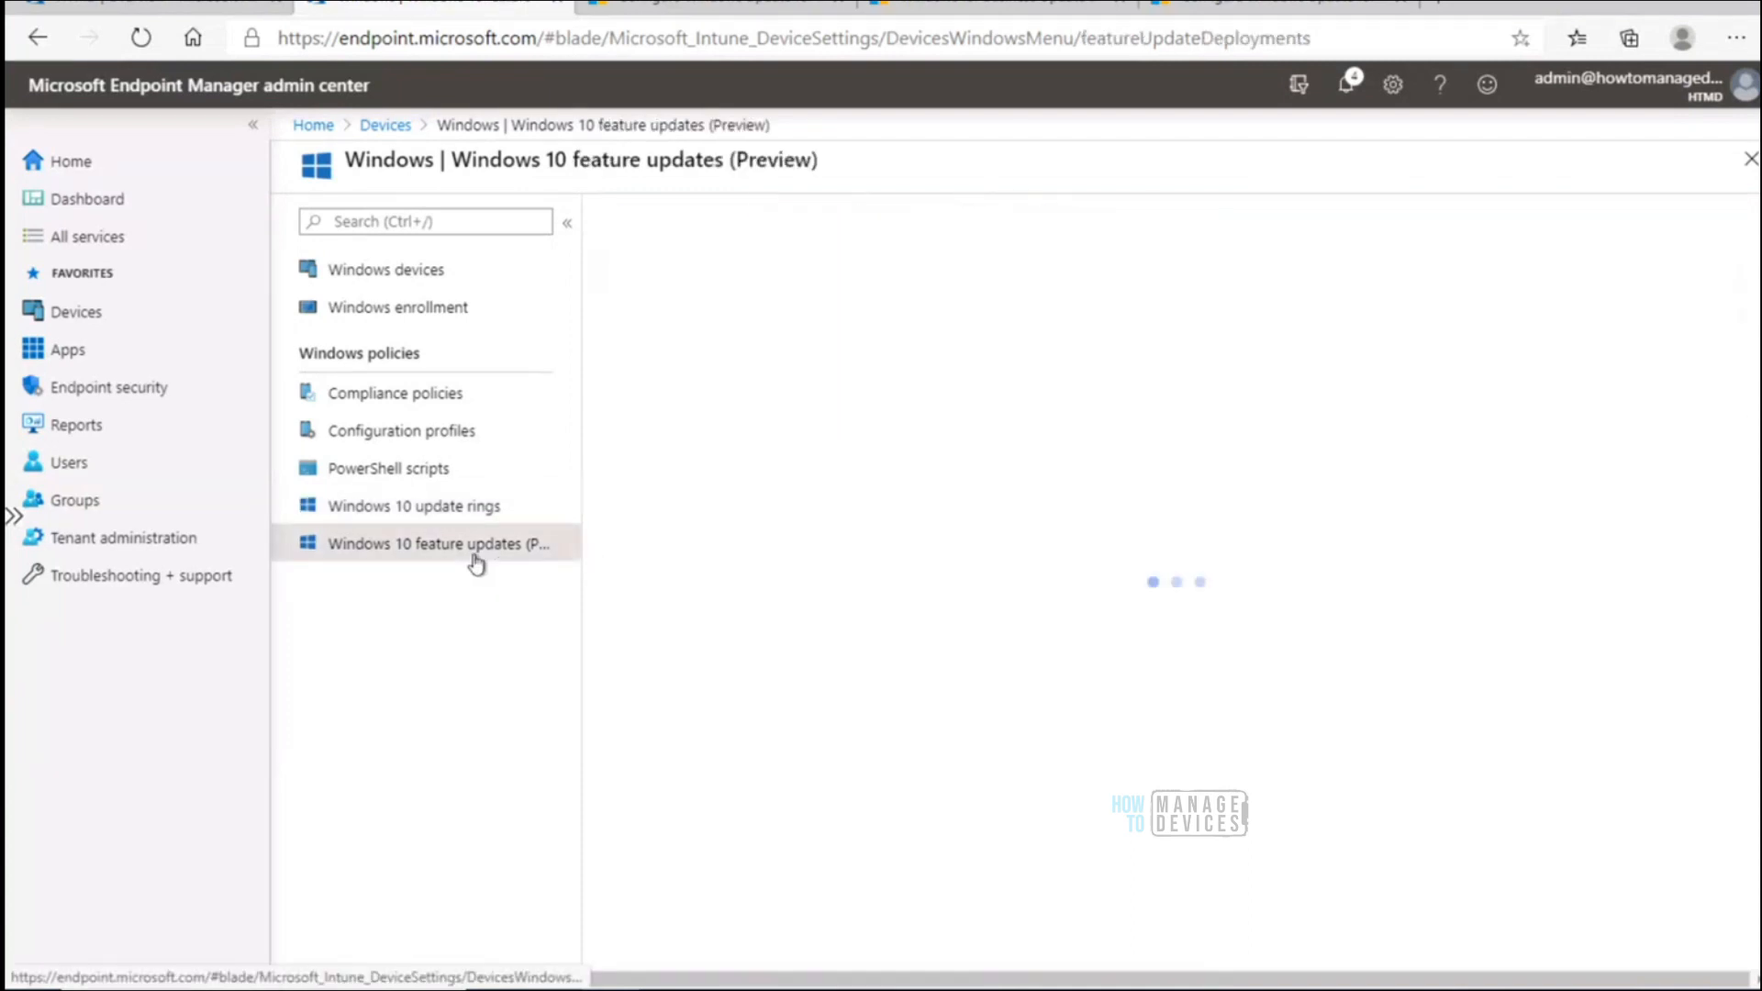
Return to the Windows 10 update rings, open the properties of HTMD Ring 1 and examine its feature update deferral period
left_click(493, 506)
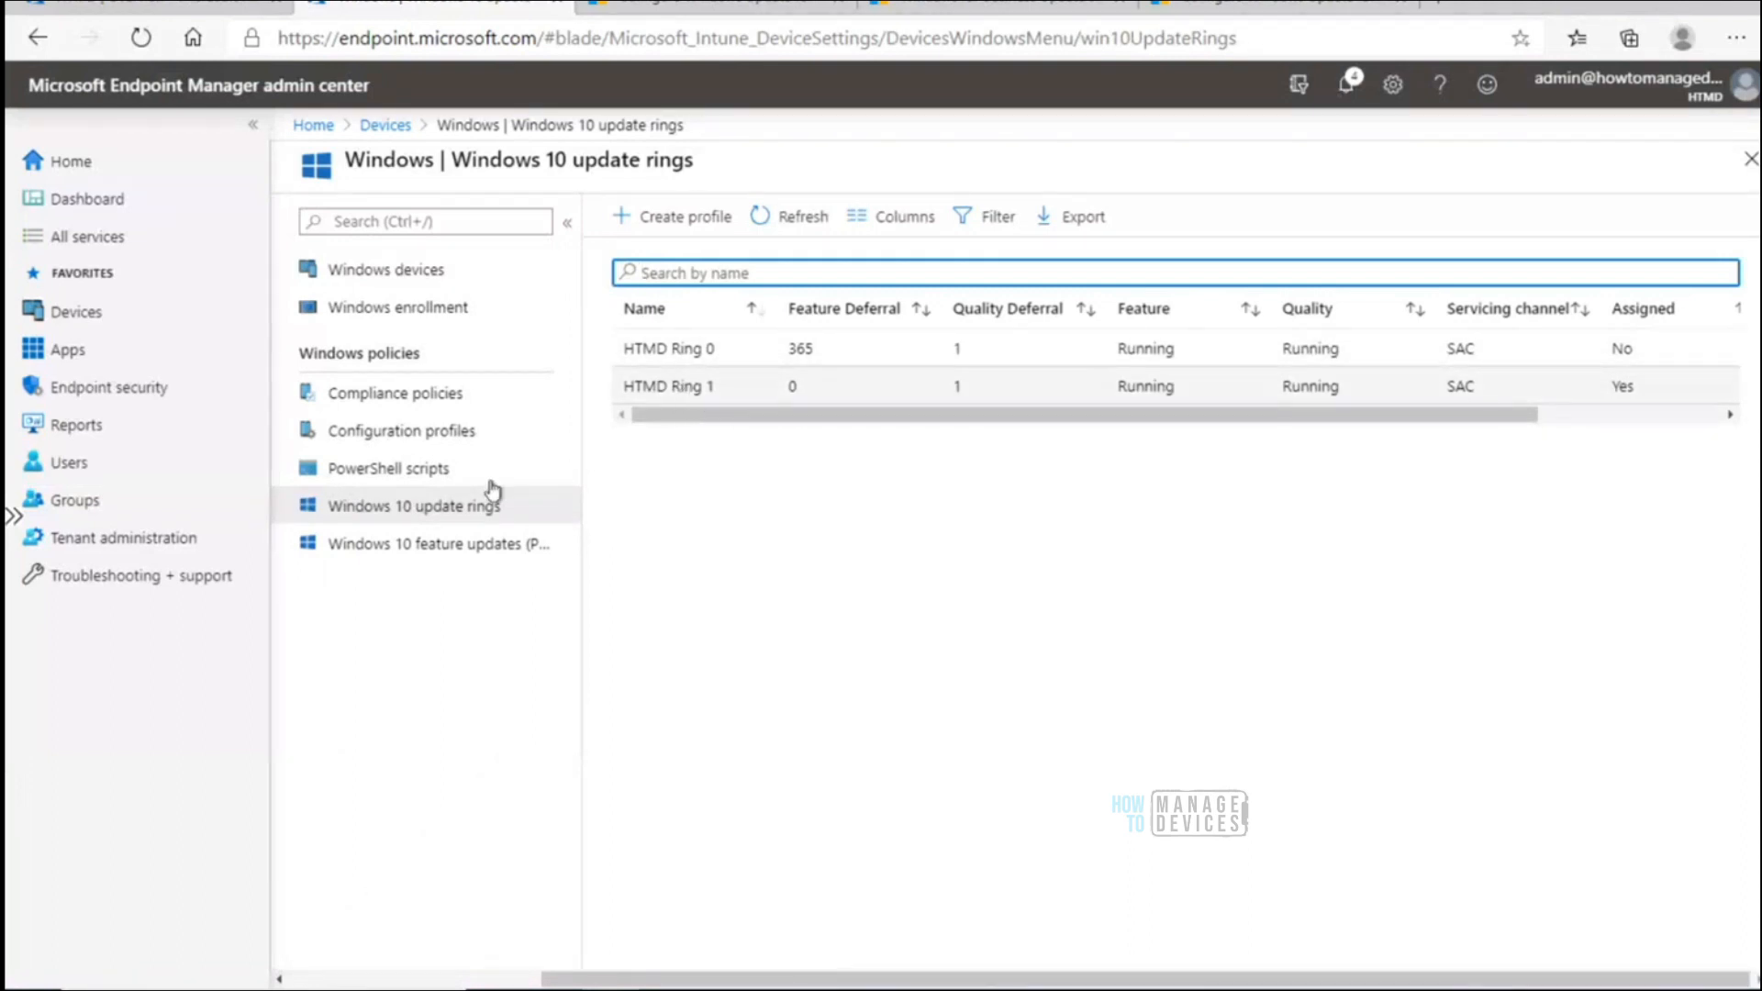
left_click(681, 392)
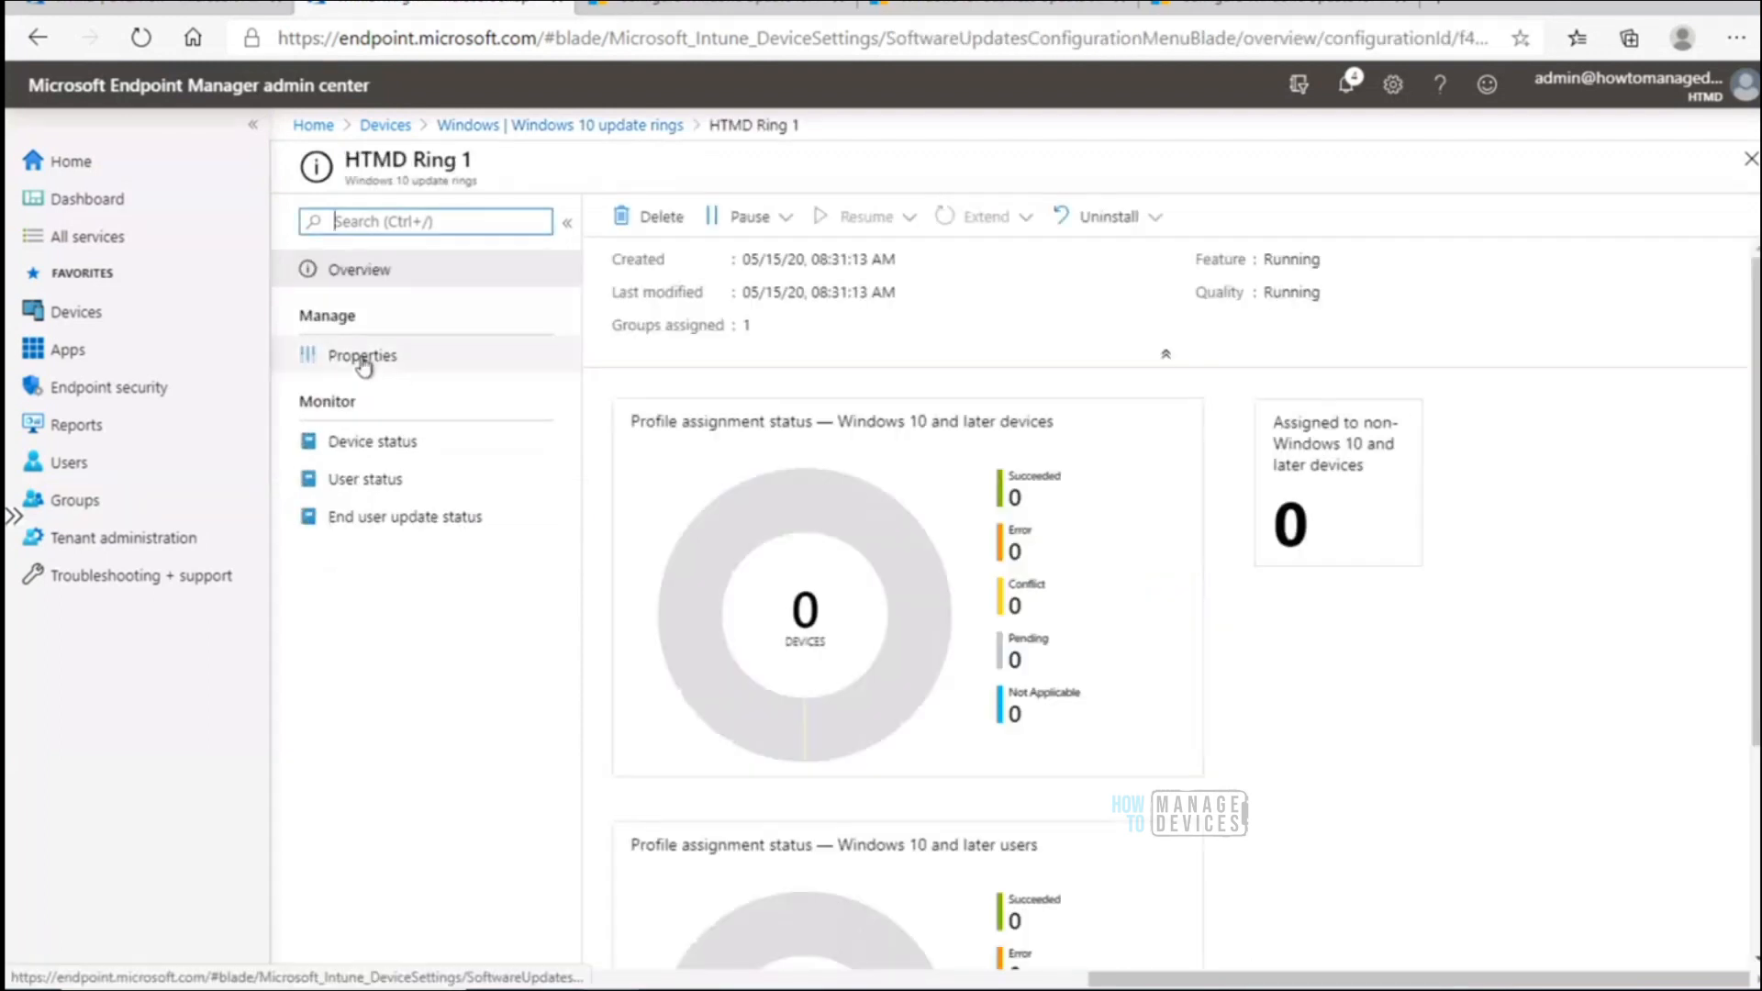
left_click(363, 361)
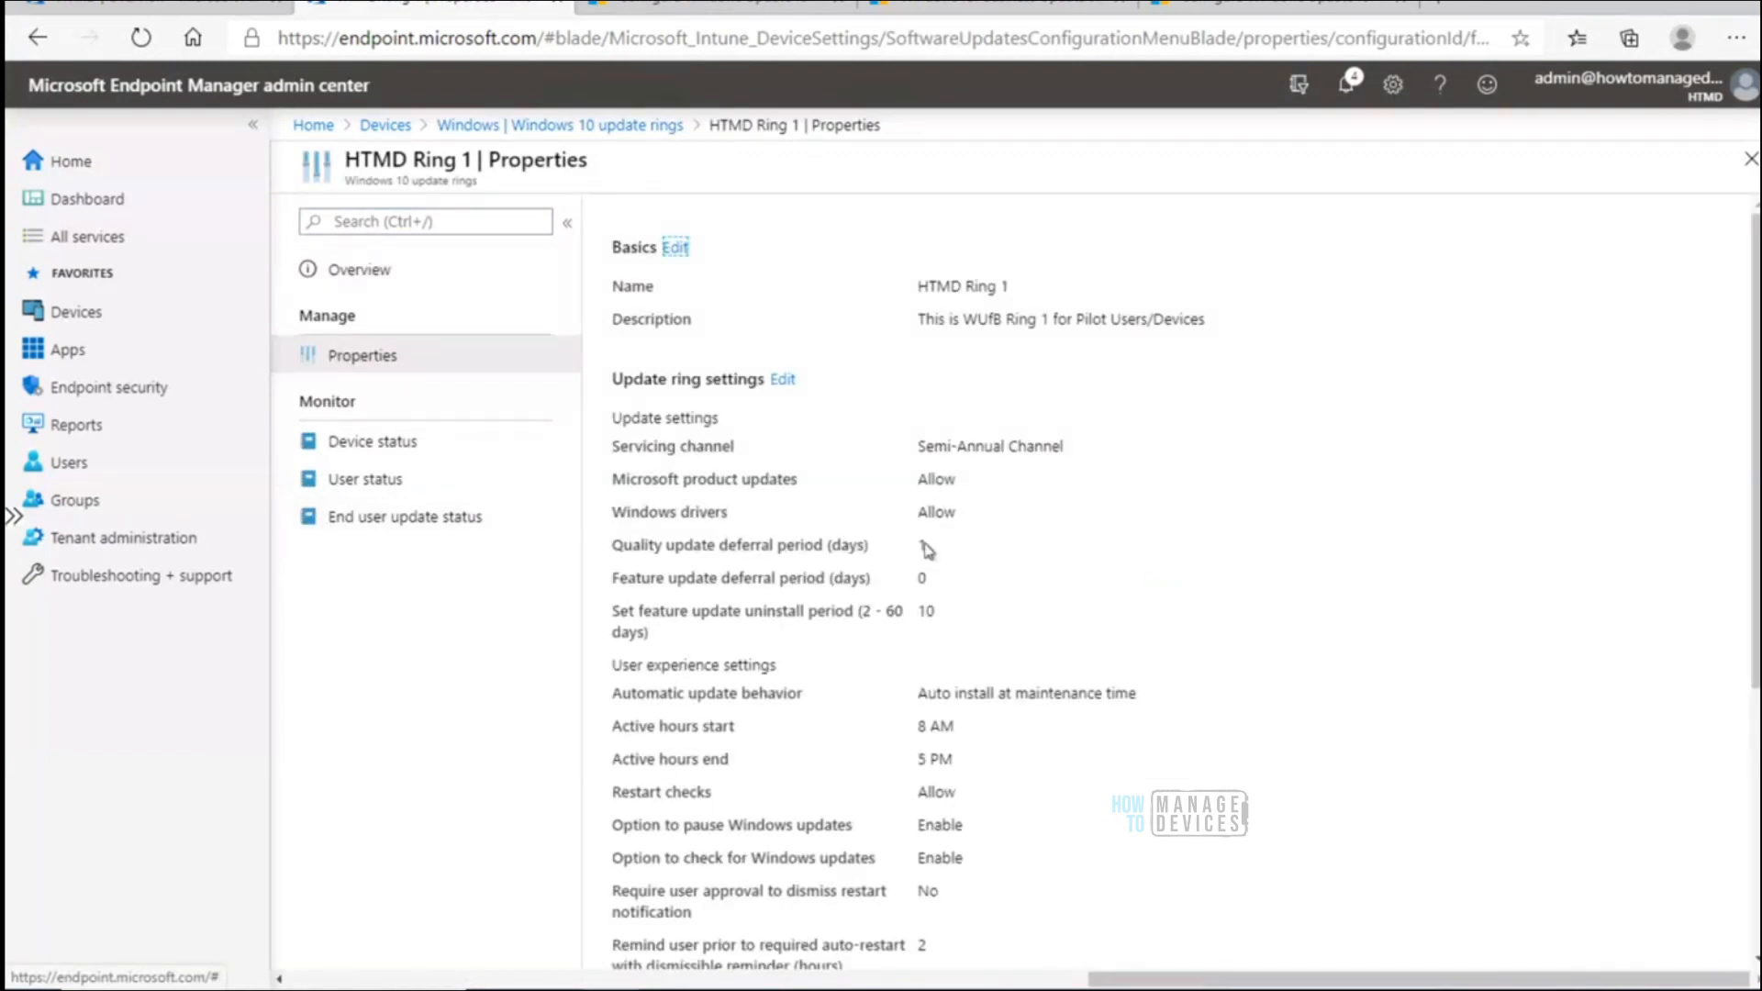
mouse_move(613, 611)
left_mouse_down()
mouse_move(719, 611)
mouse_move(612, 578)
left_mouse_up()
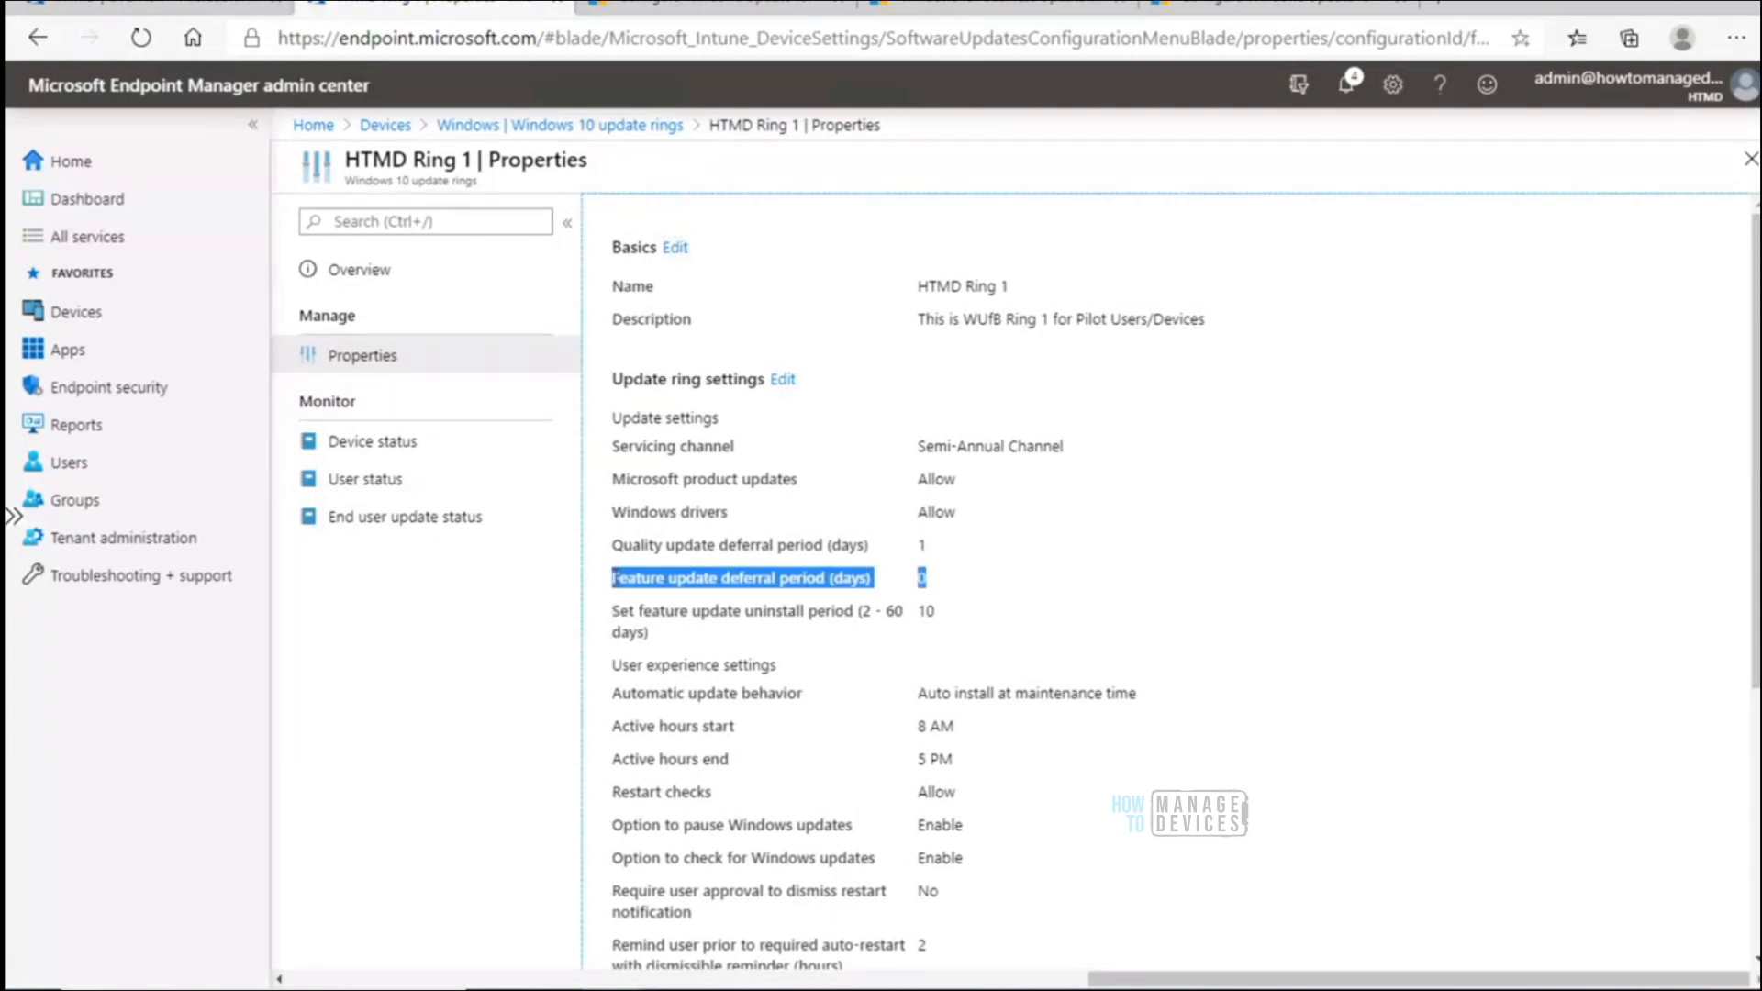
left_click(1031, 584)
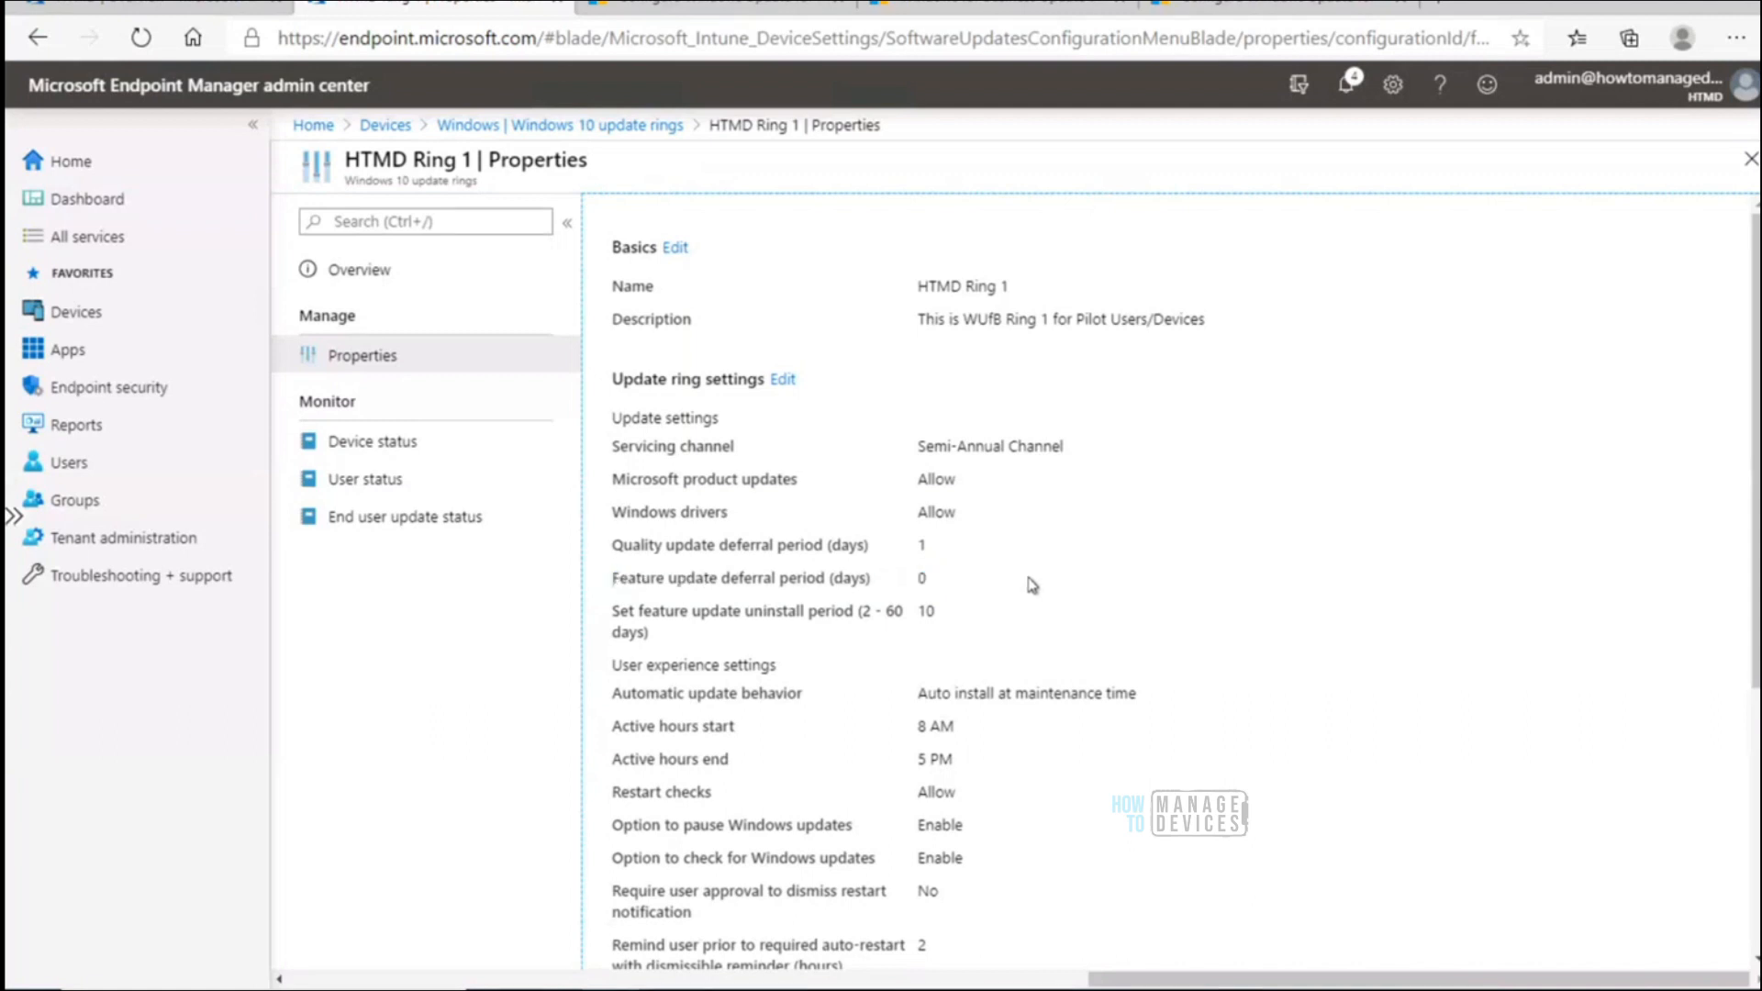
left_click_drag(870, 584, 610, 580)
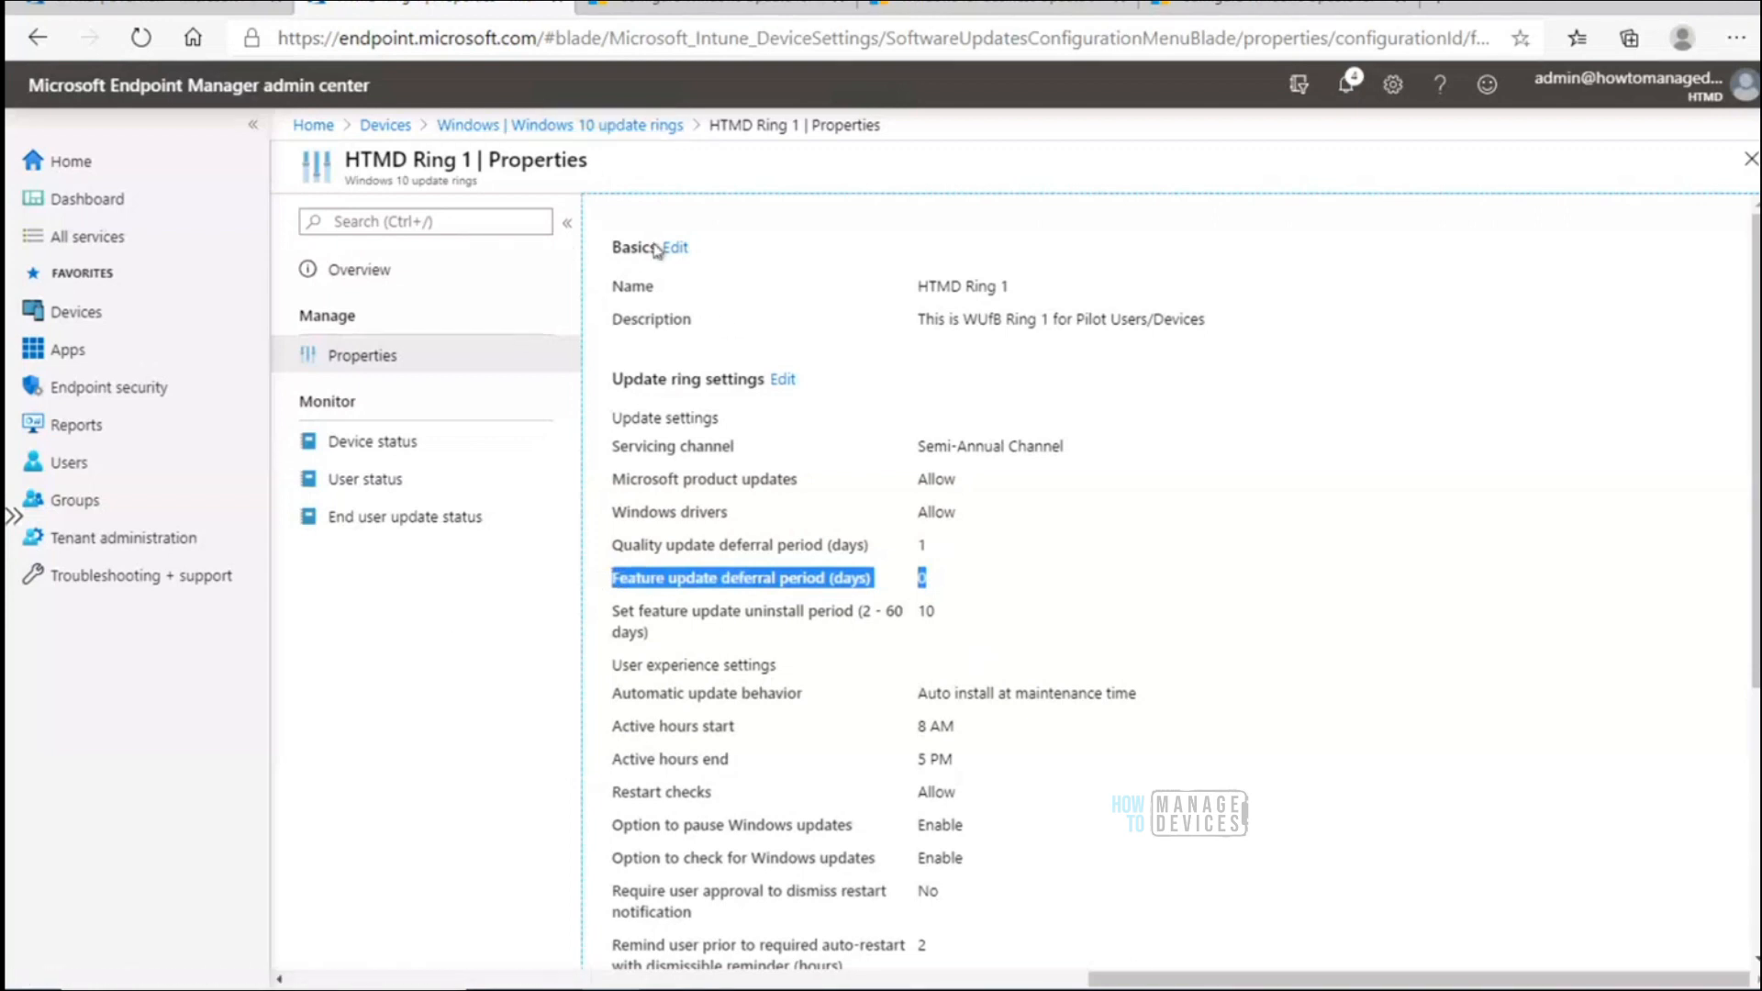
Open the Windows 10 feature updates (Preview) page and check the feature update limitations in Update Vs Feature.jpg in Paint
left_click(611, 125)
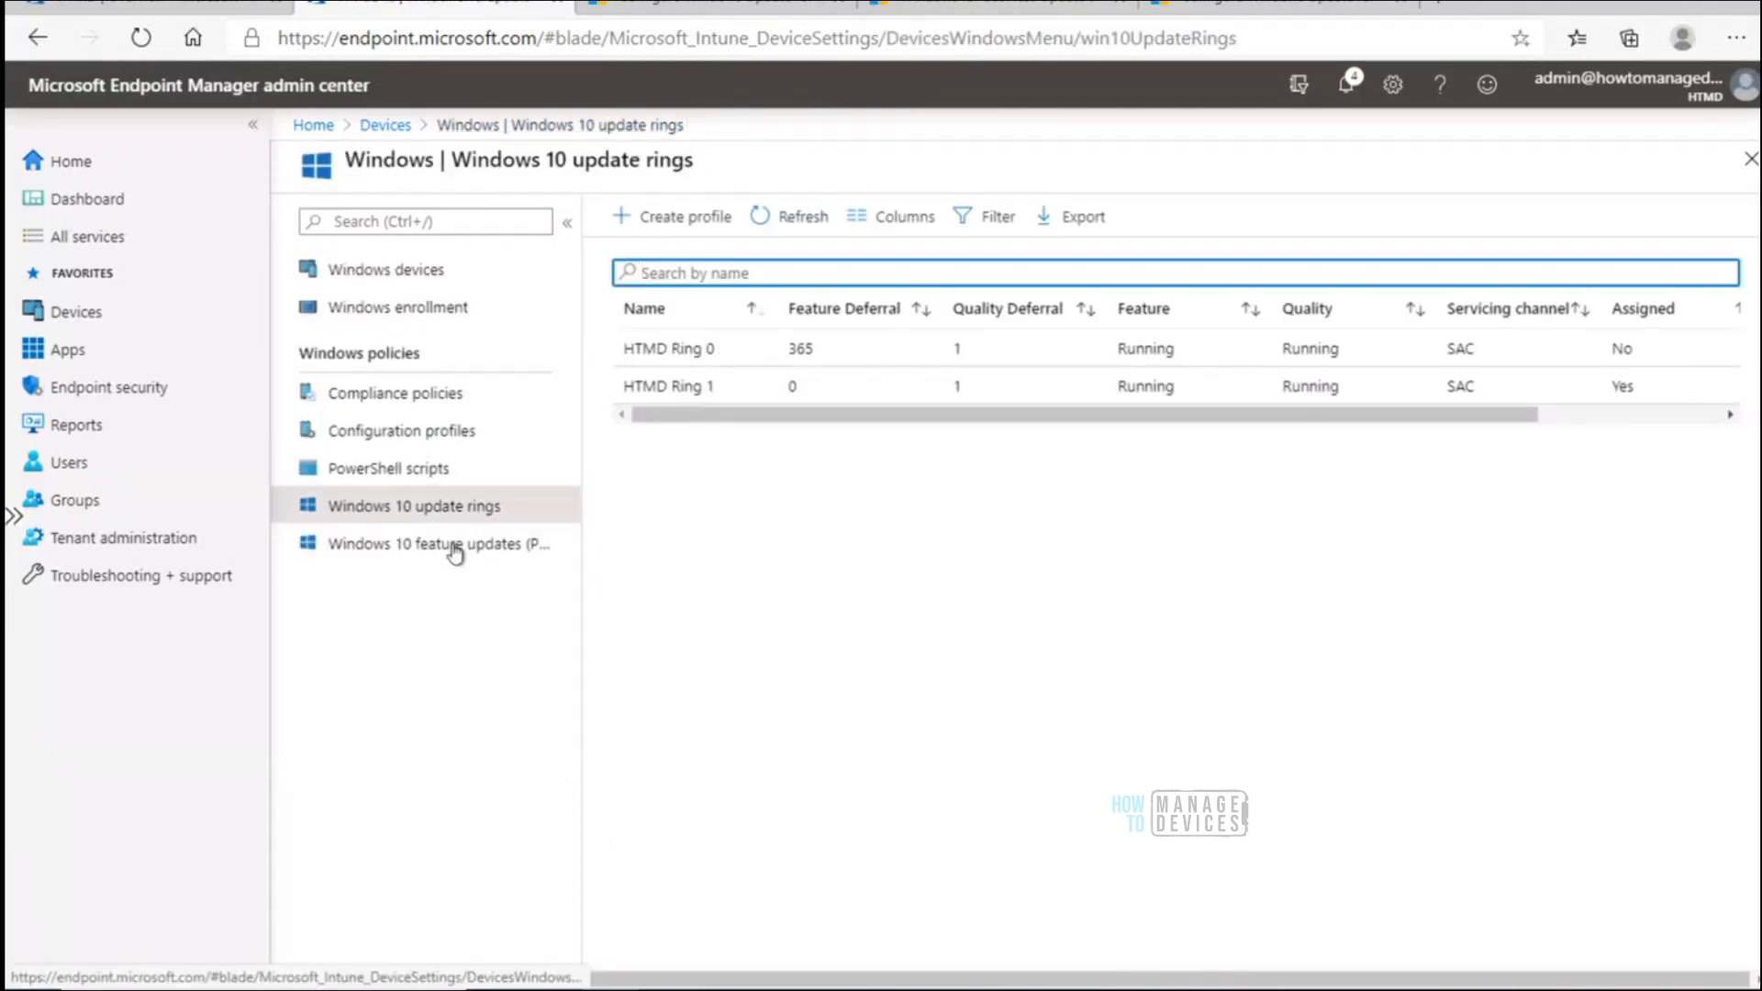
left_click(456, 547)
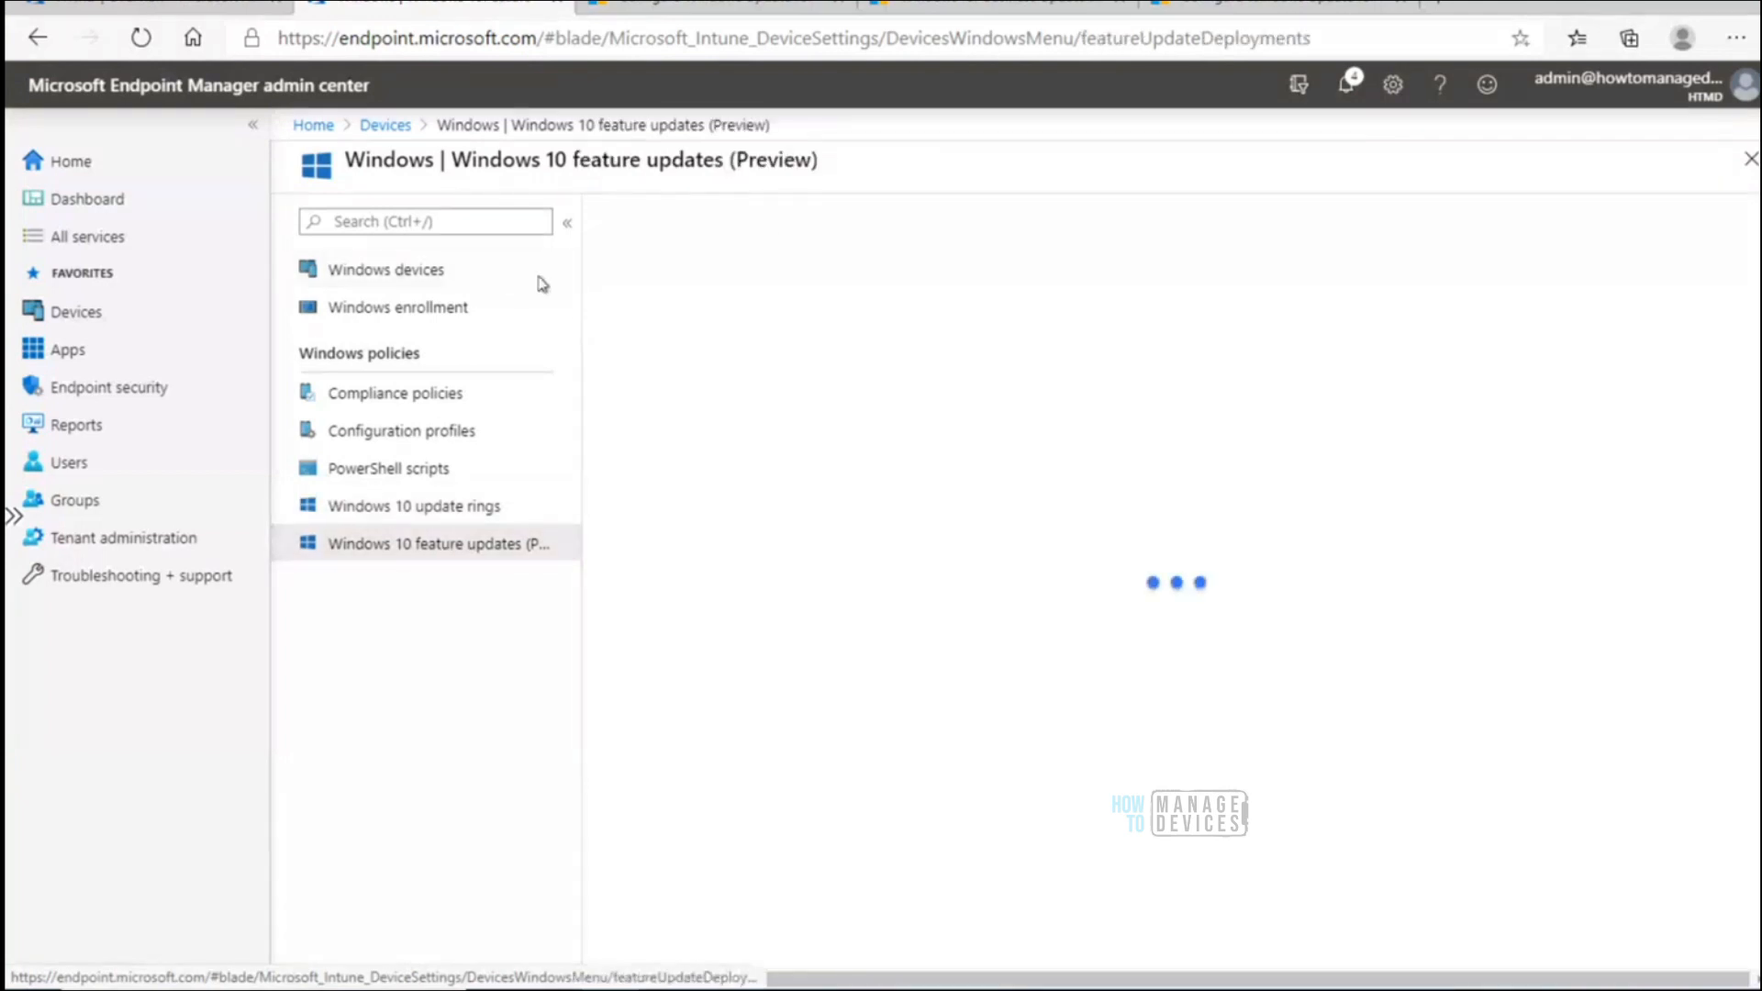
left_click(840, 990)
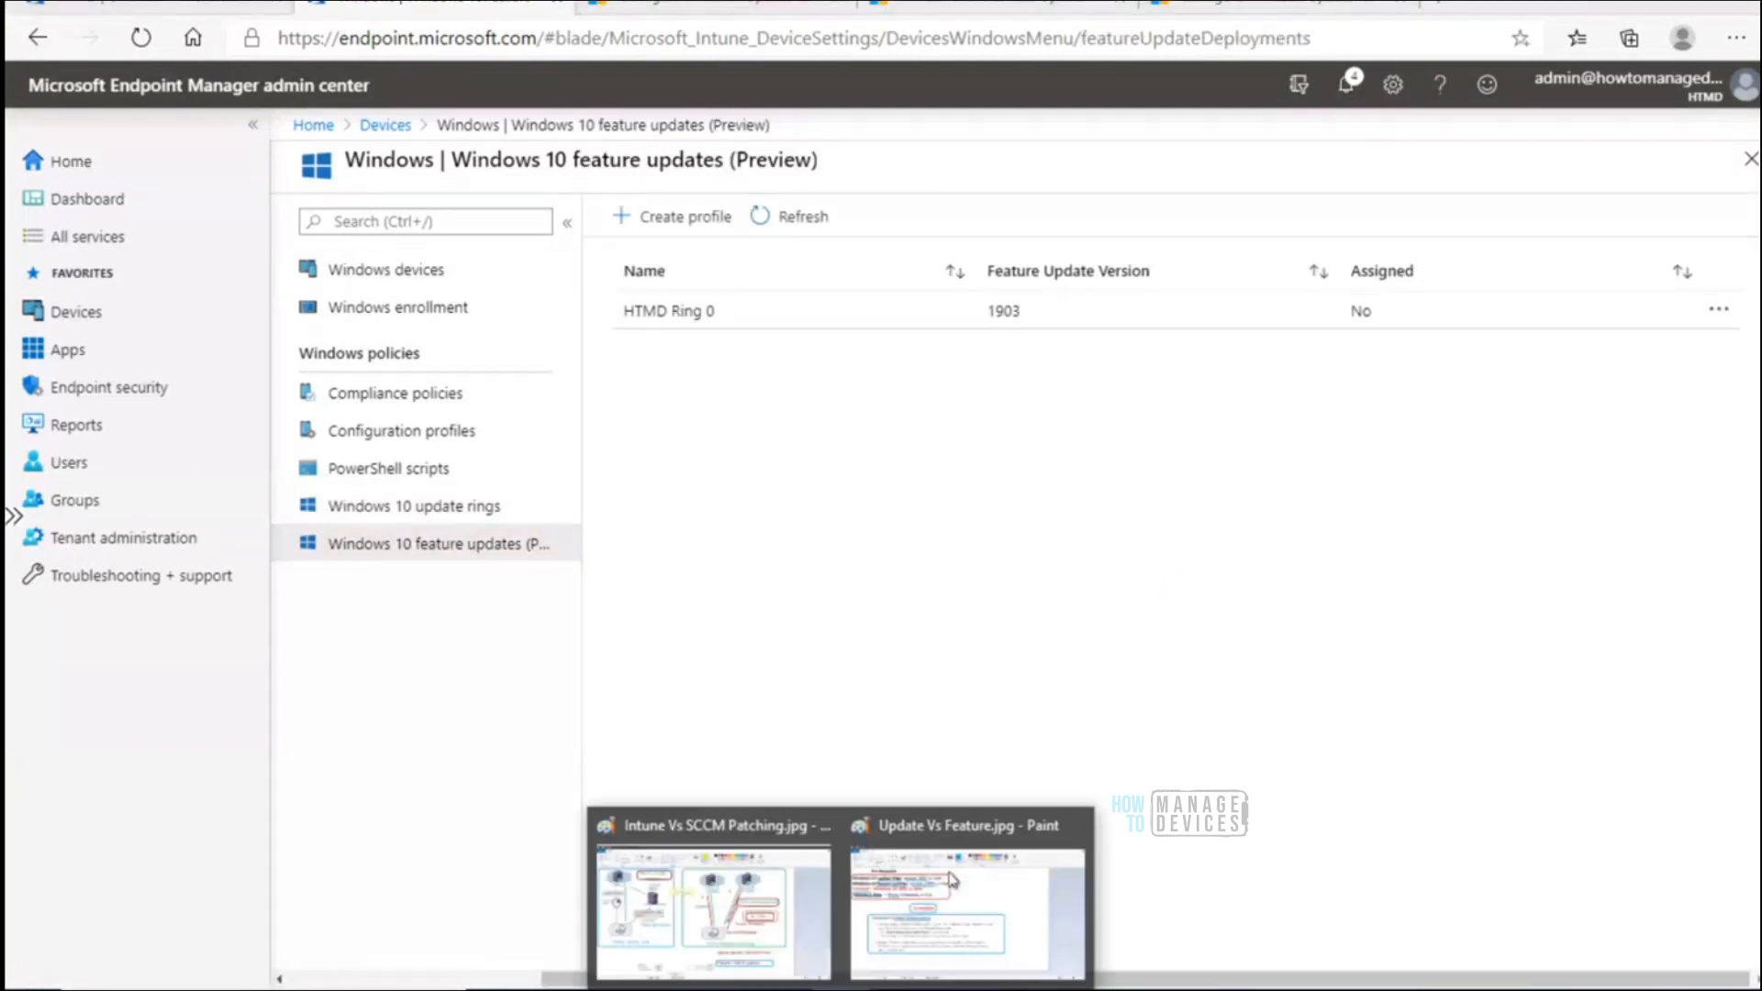
left_click(960, 878)
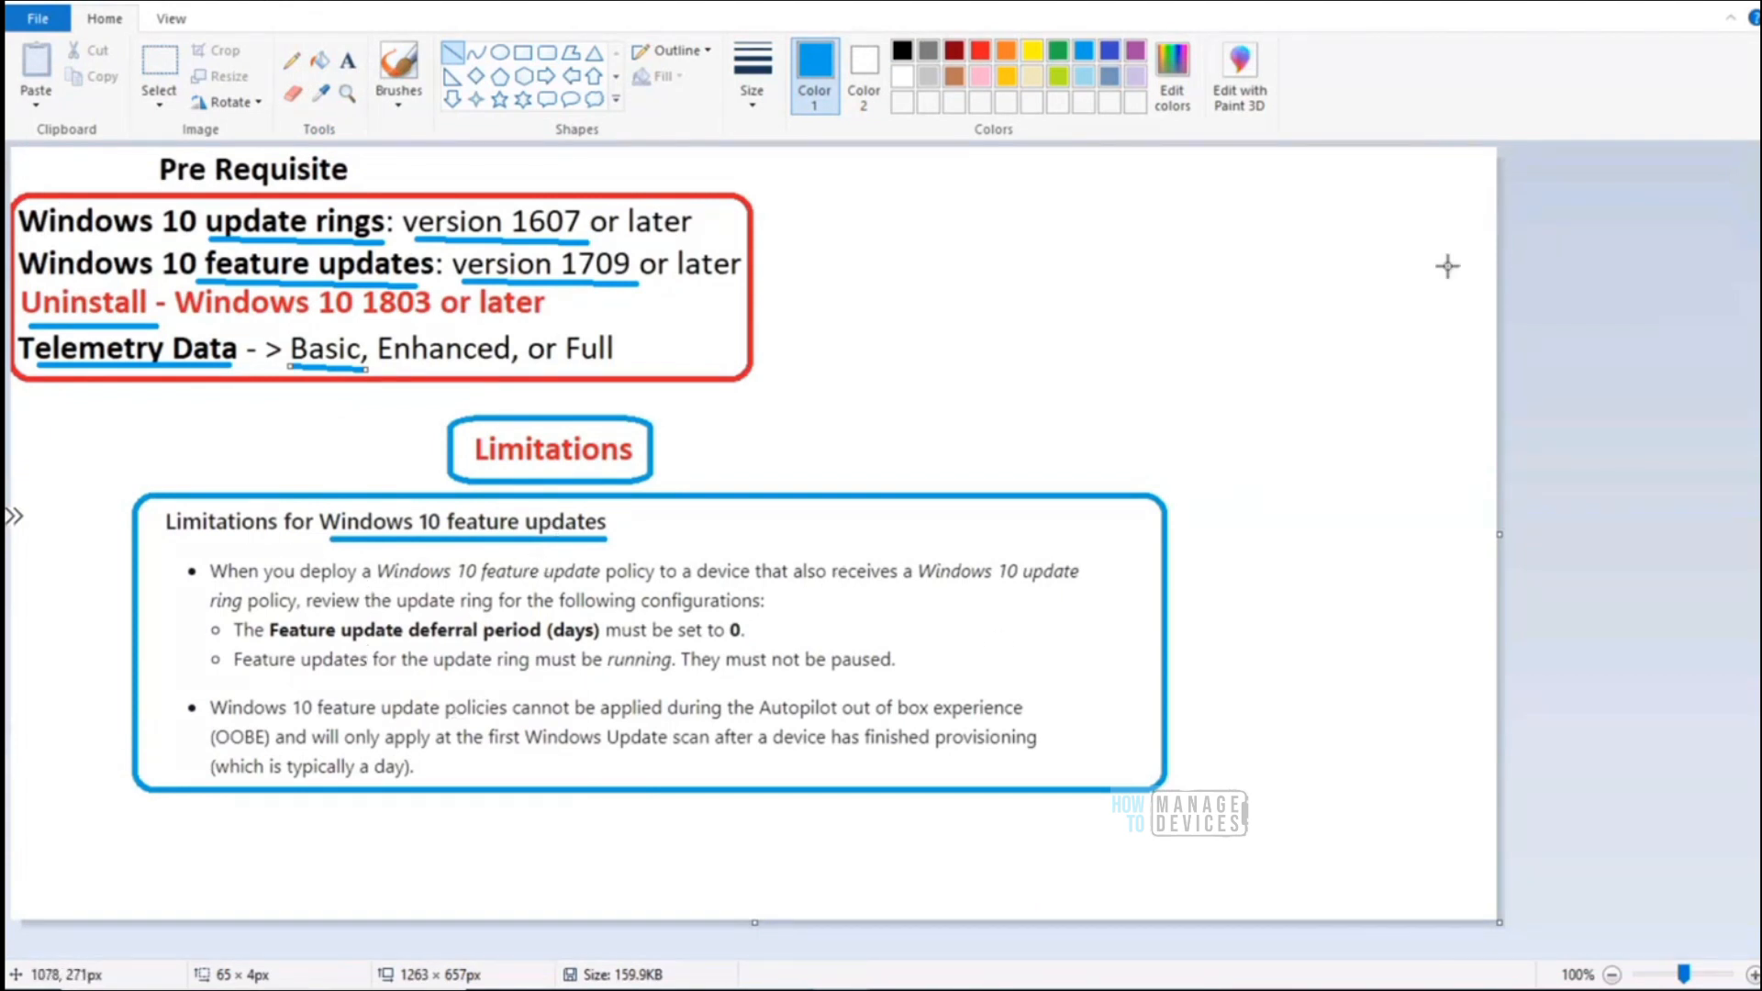
left_click(1633, 3)
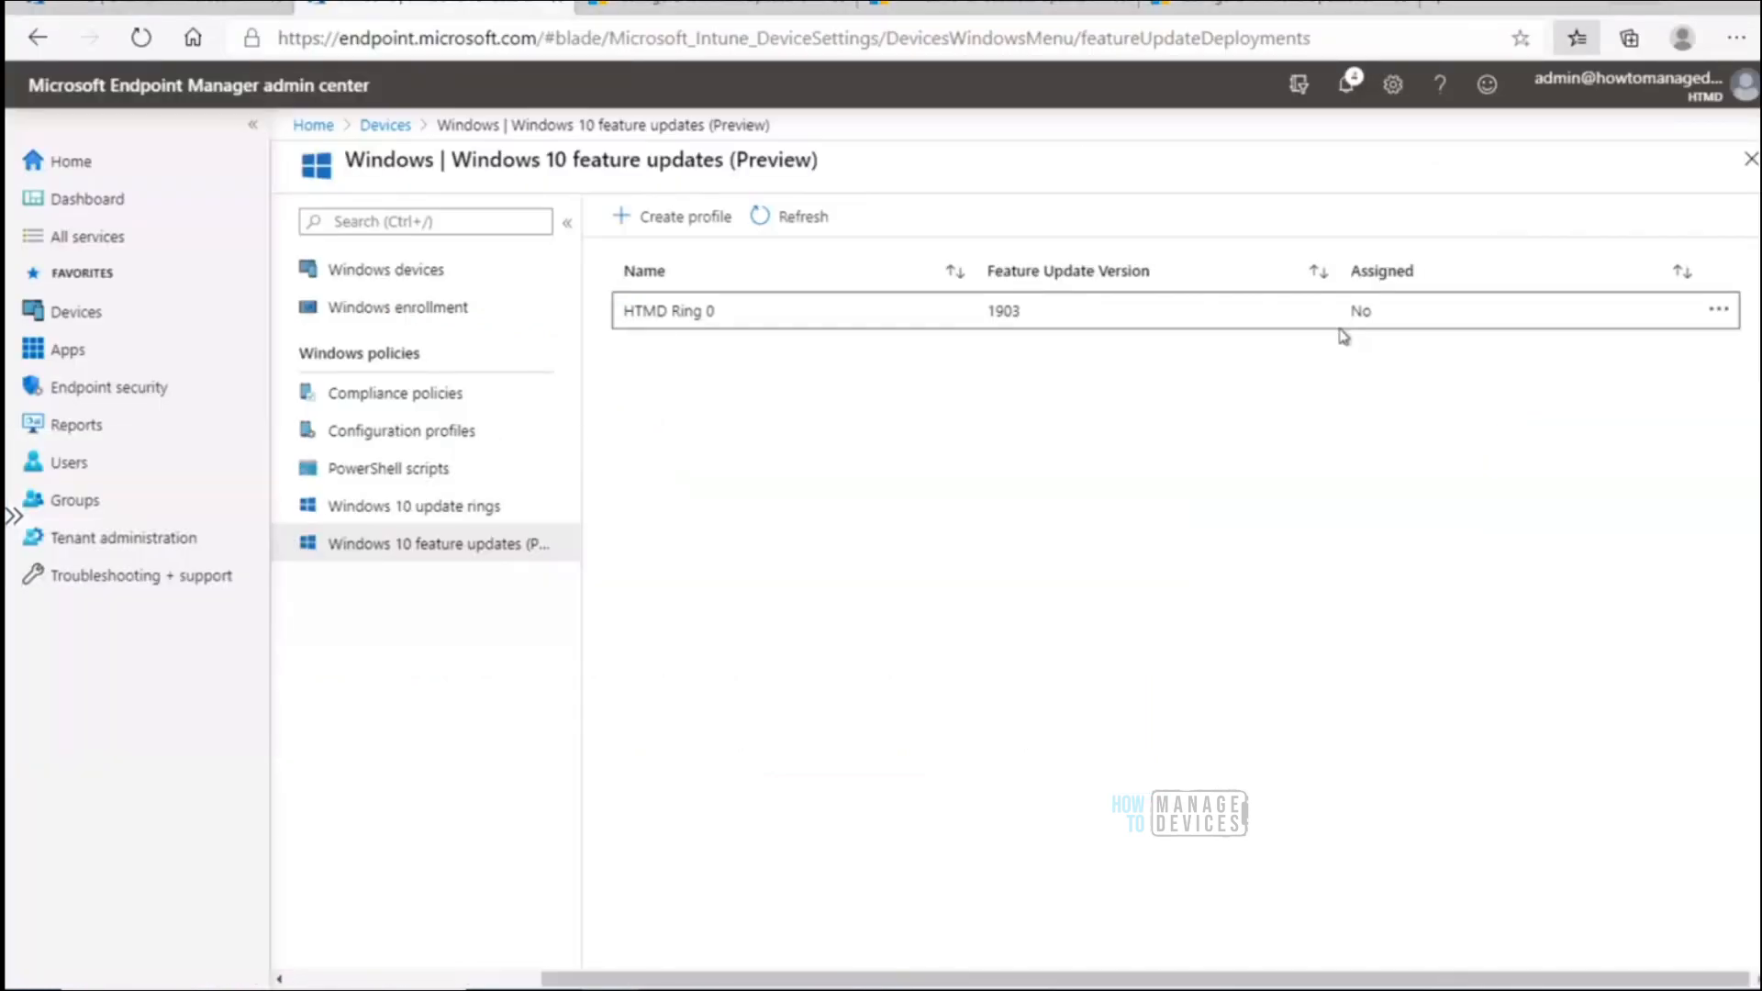
Switch to the Microsoft Docs article windows-update-for-business-configure in the browser and select its web address
left_click(954, 3)
left_click(716, 9)
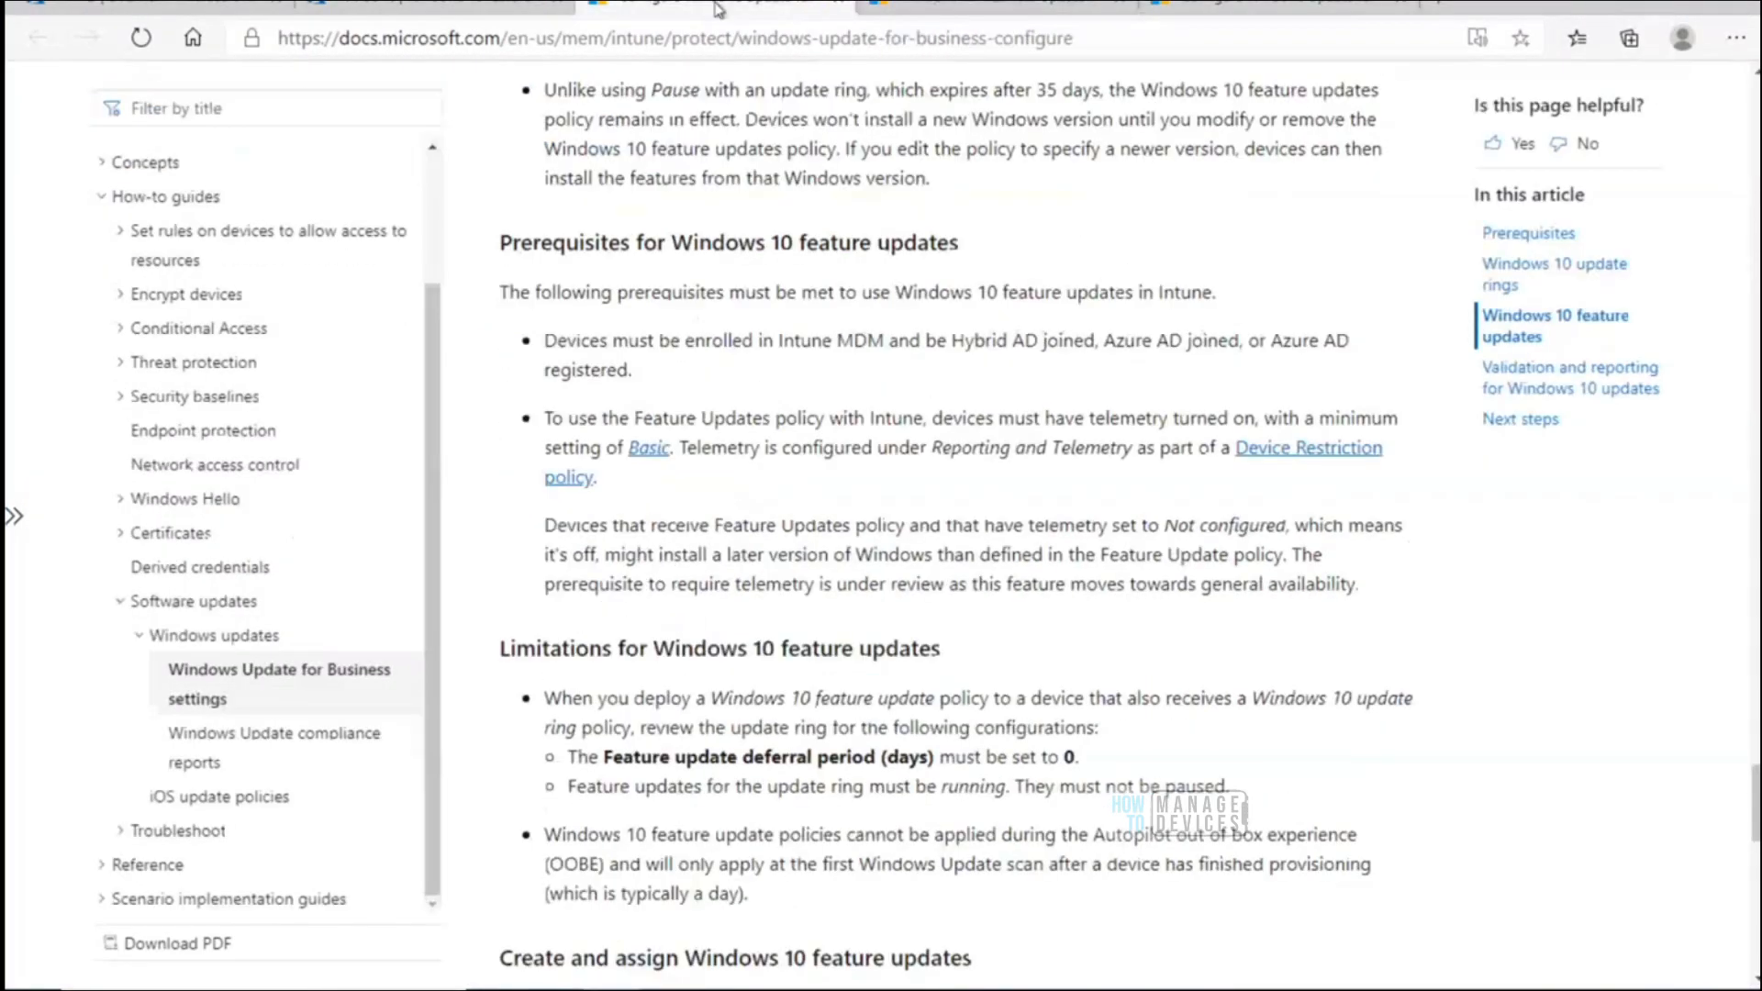
left_click(883, 42)
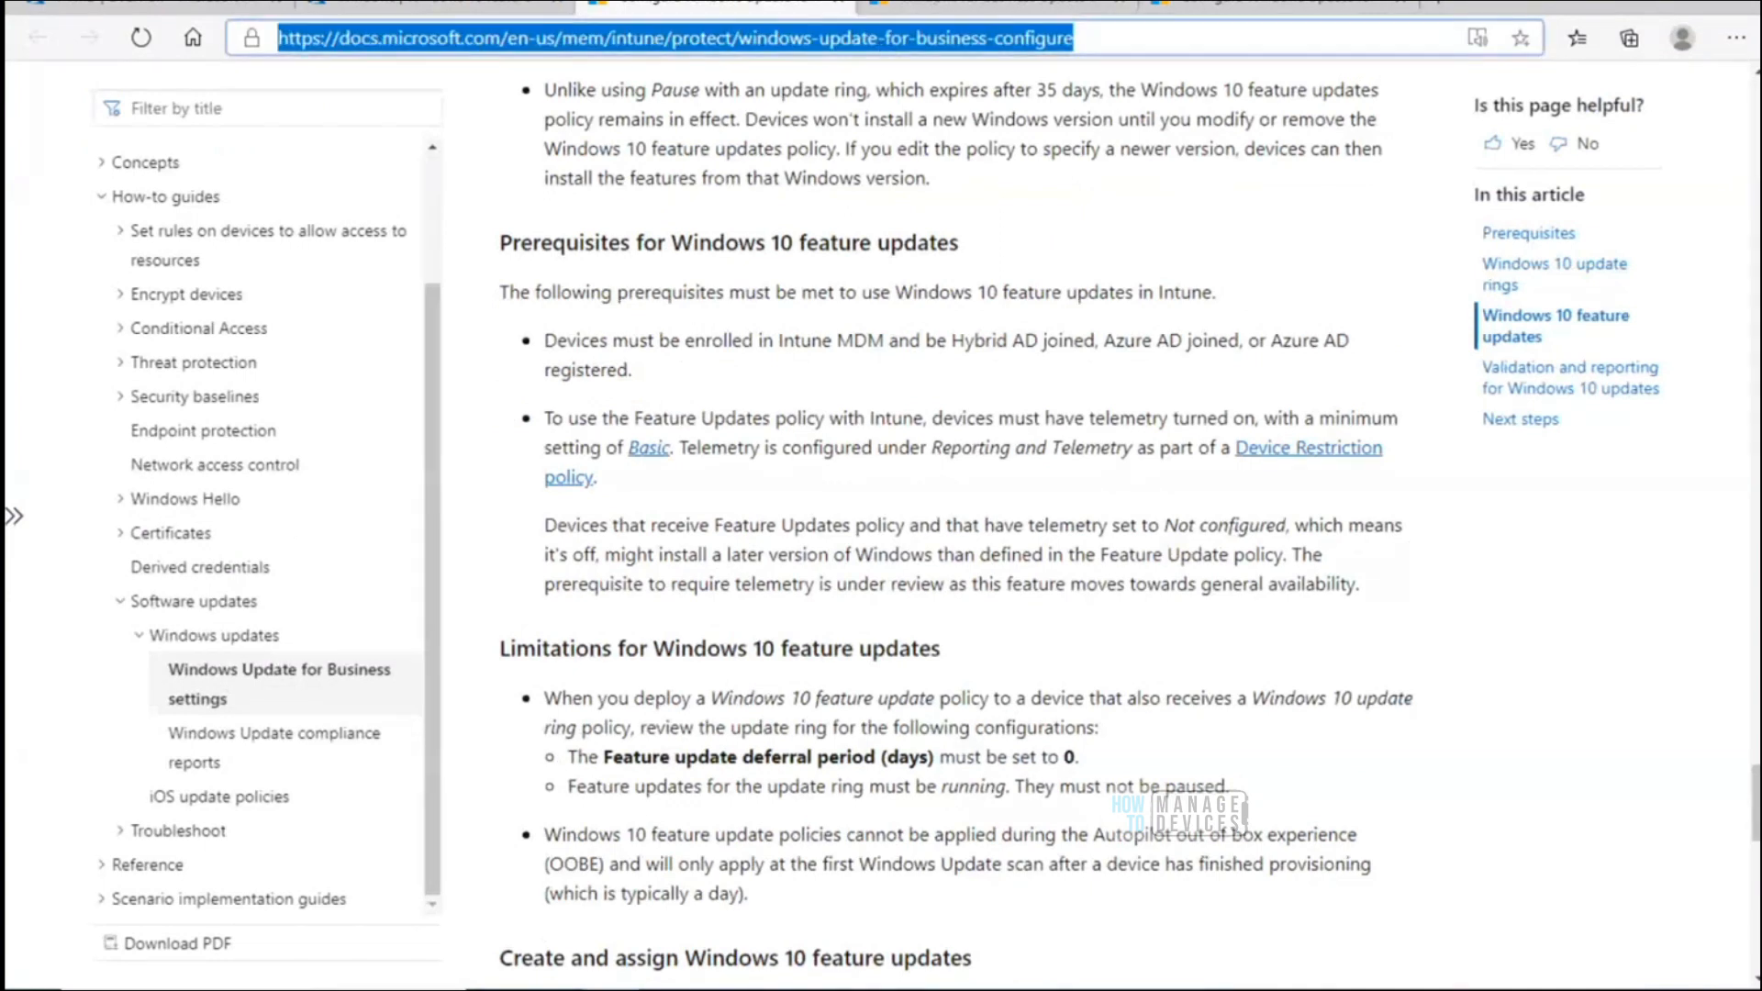
mouse_move(610, 989)
Read the Update settings section of the Windows update settings for Intune article, from servicing channel to feature update uninstall period
left_click(983, 4)
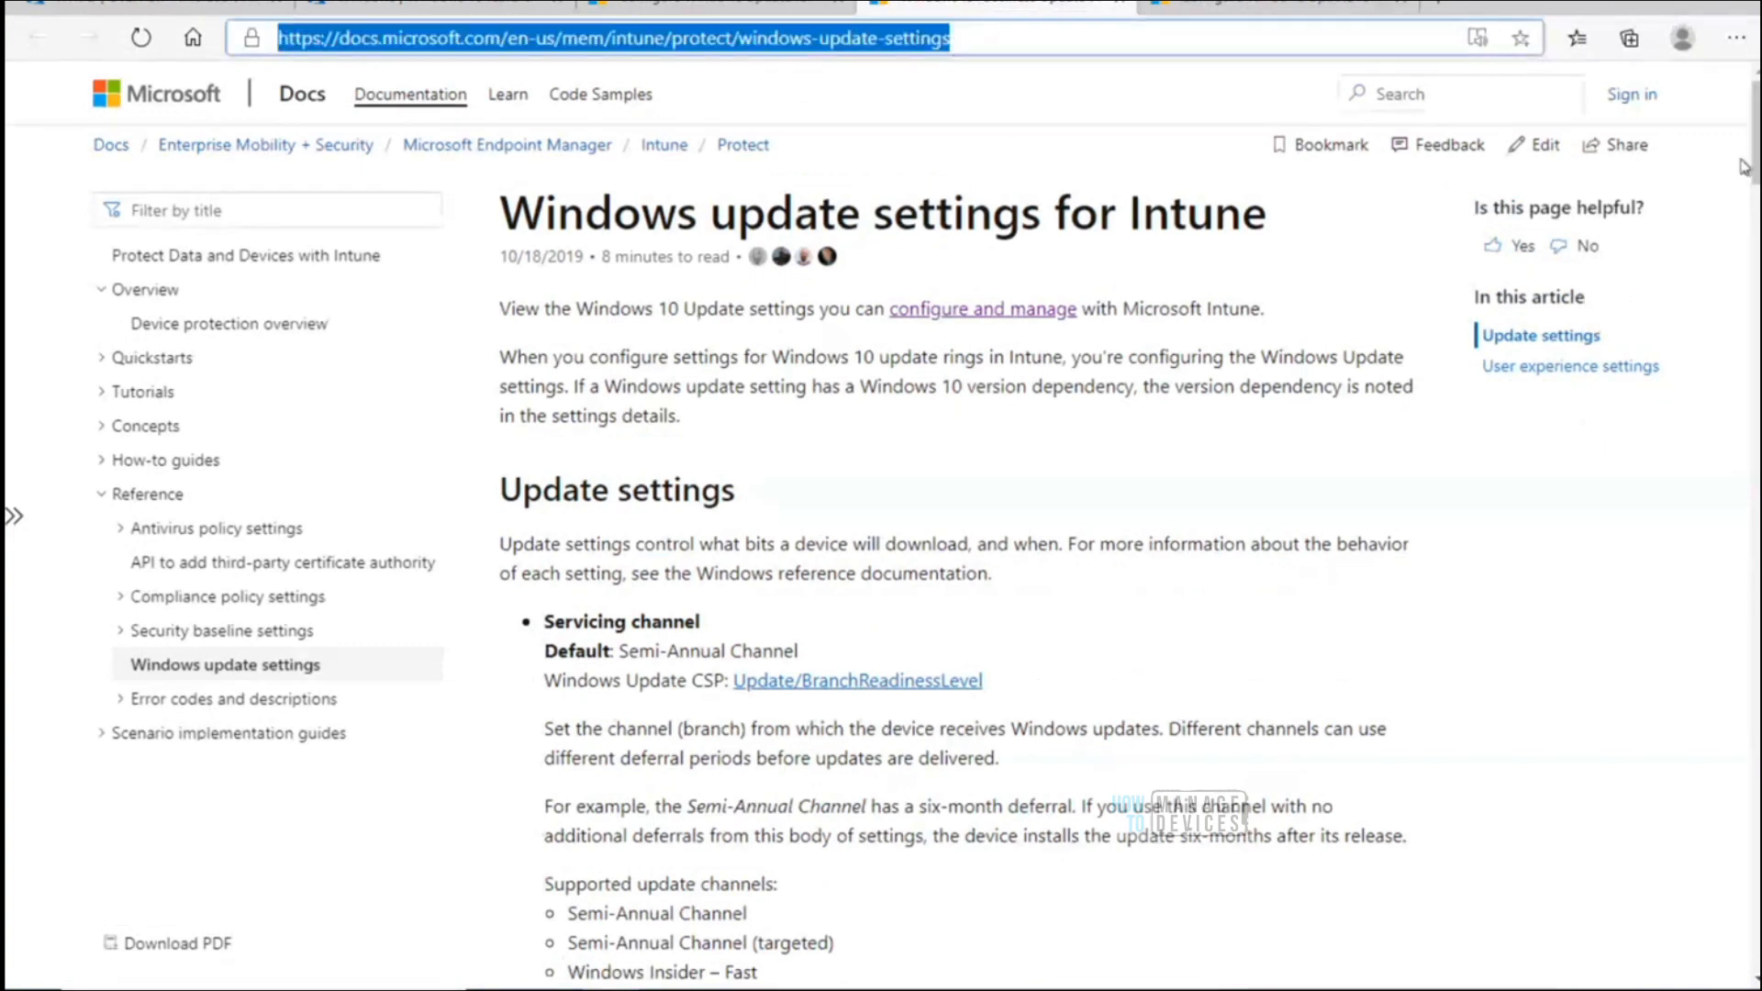
left_click(804, 4)
scroll(955, 514, "down", 1)
scroll(955, 514, "down", 8)
scroll(954, 514, "up", 3)
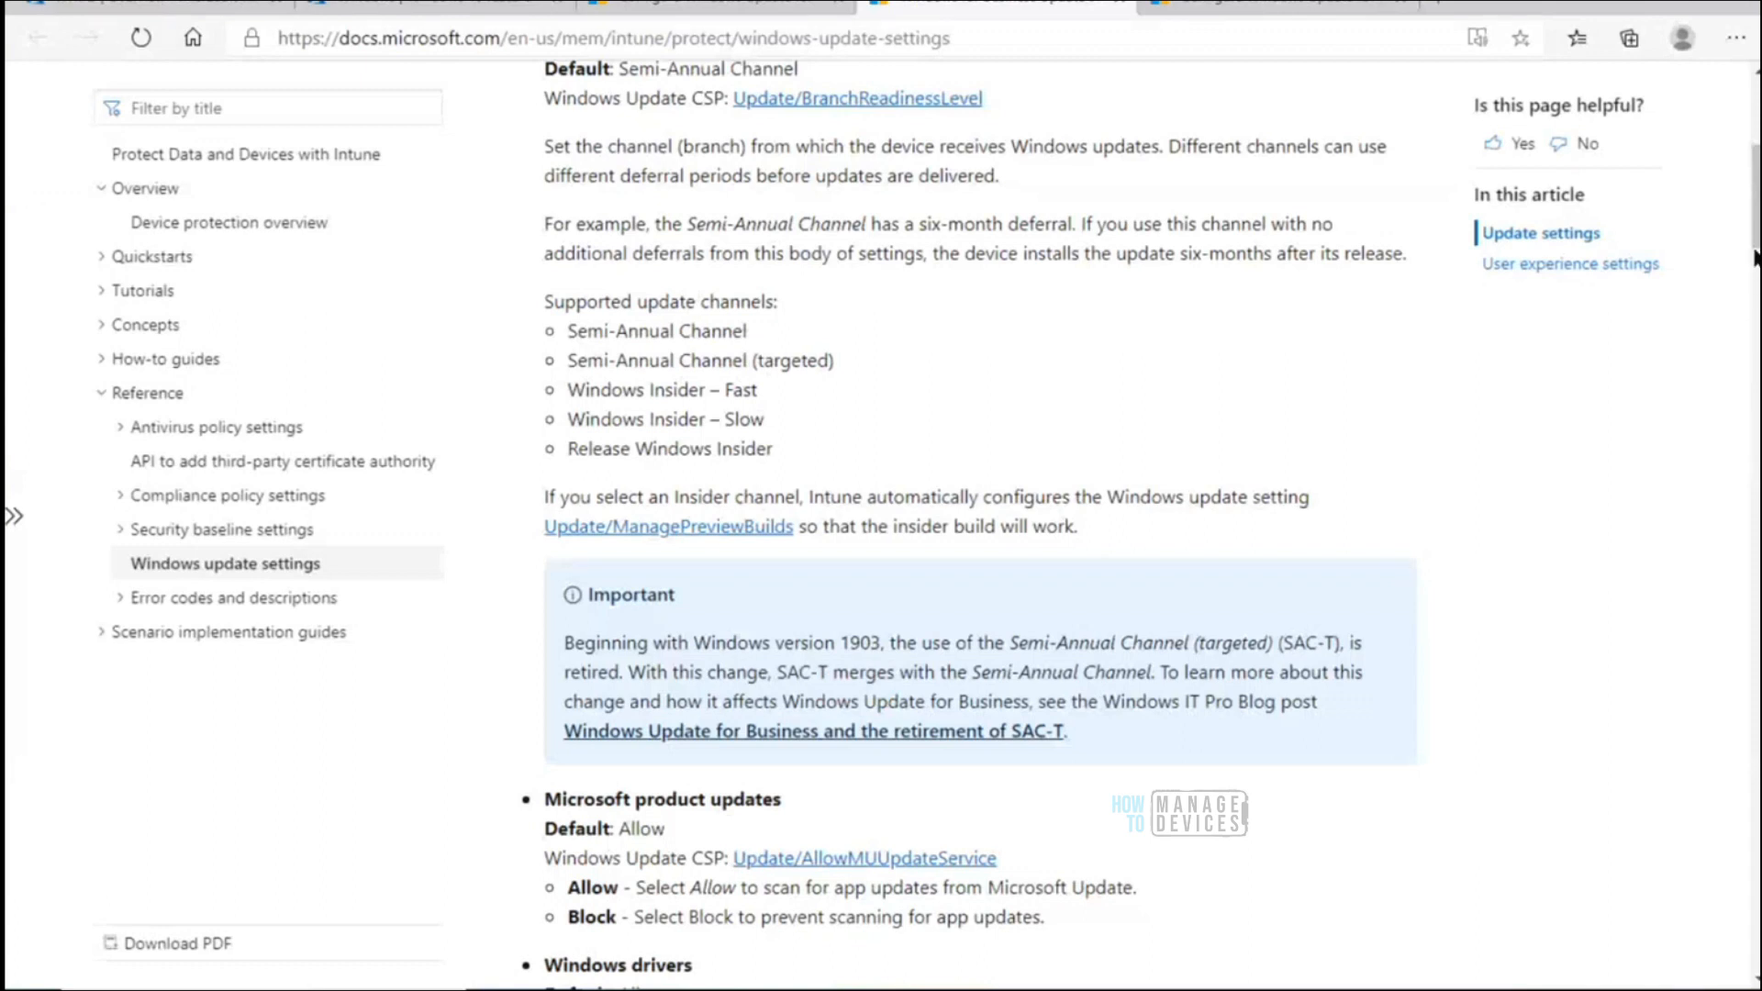
scroll(1755, 257, "down", 3)
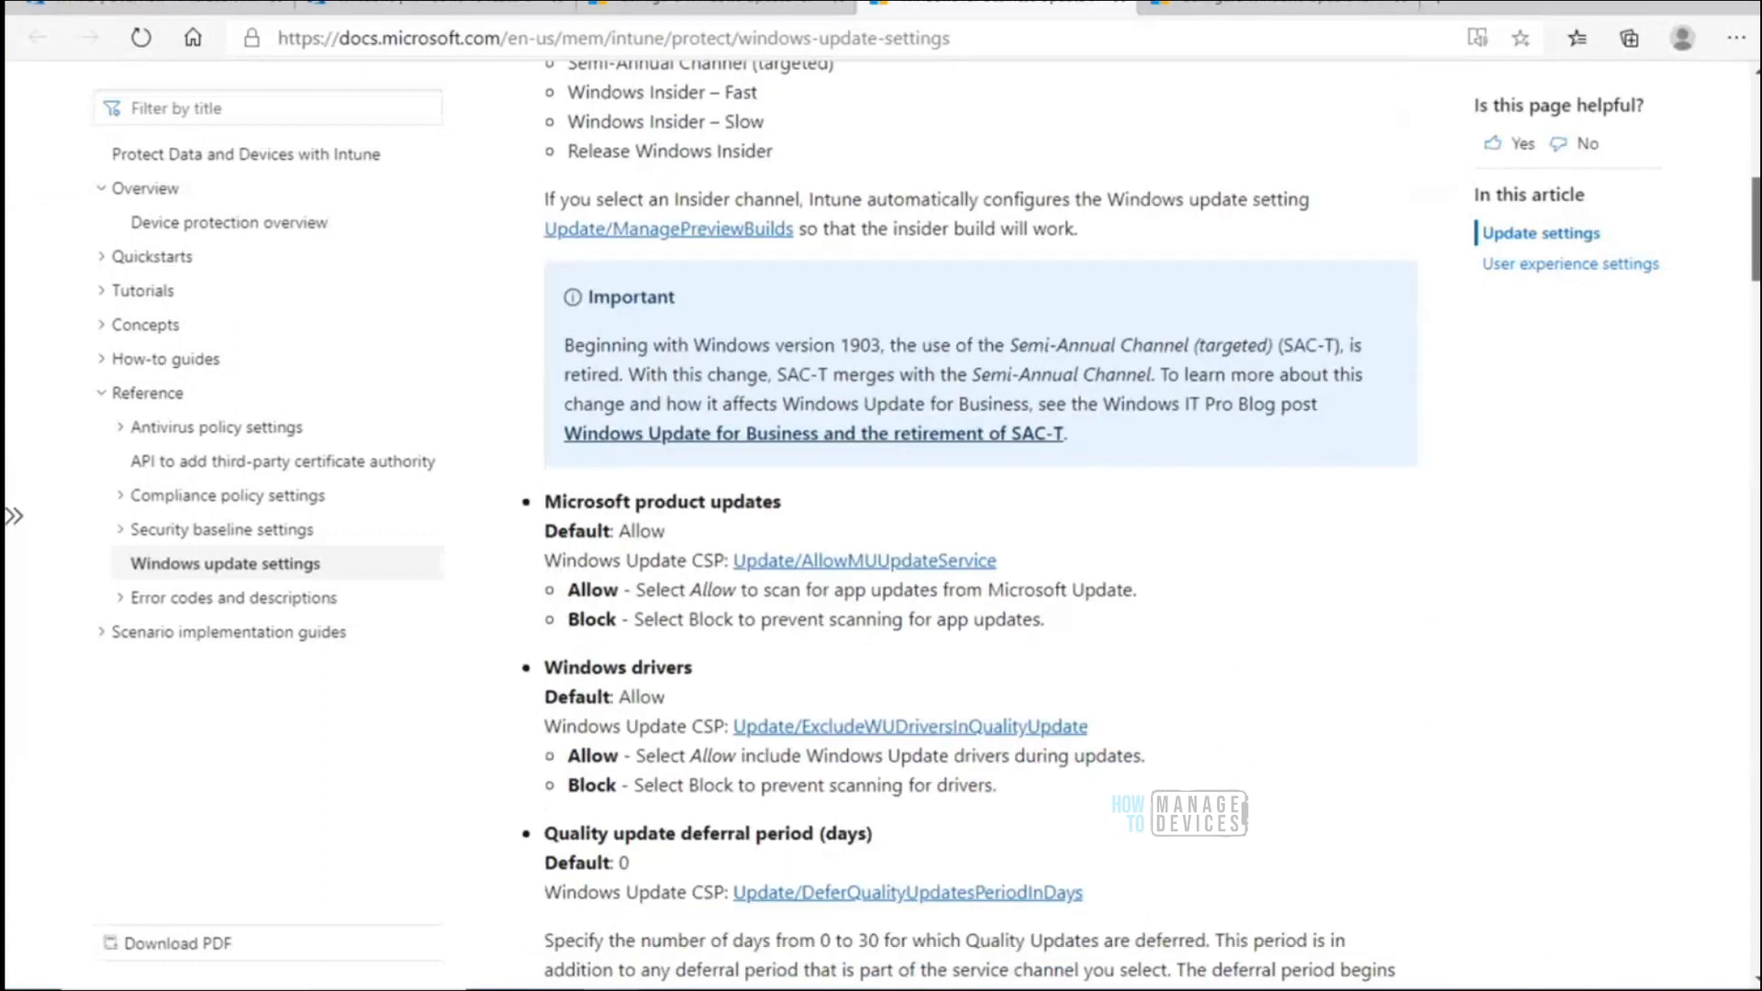
scroll(761, 353, "down", 2)
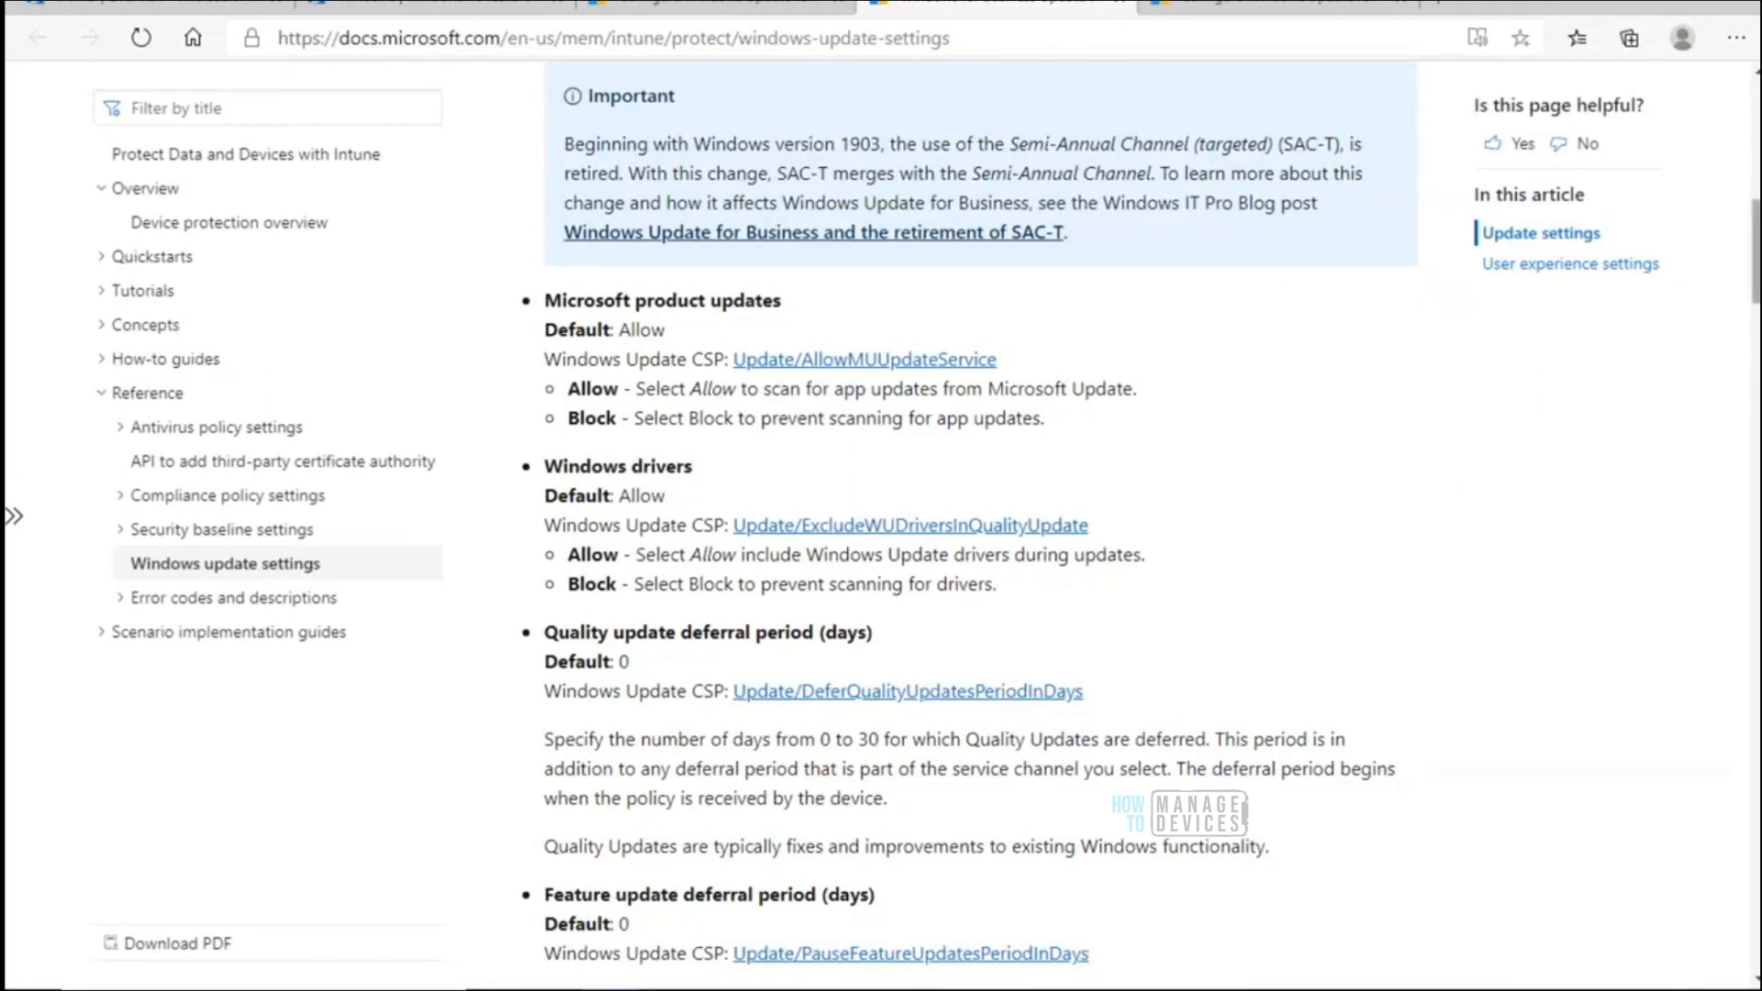
scroll(969, 532, "down", 5)
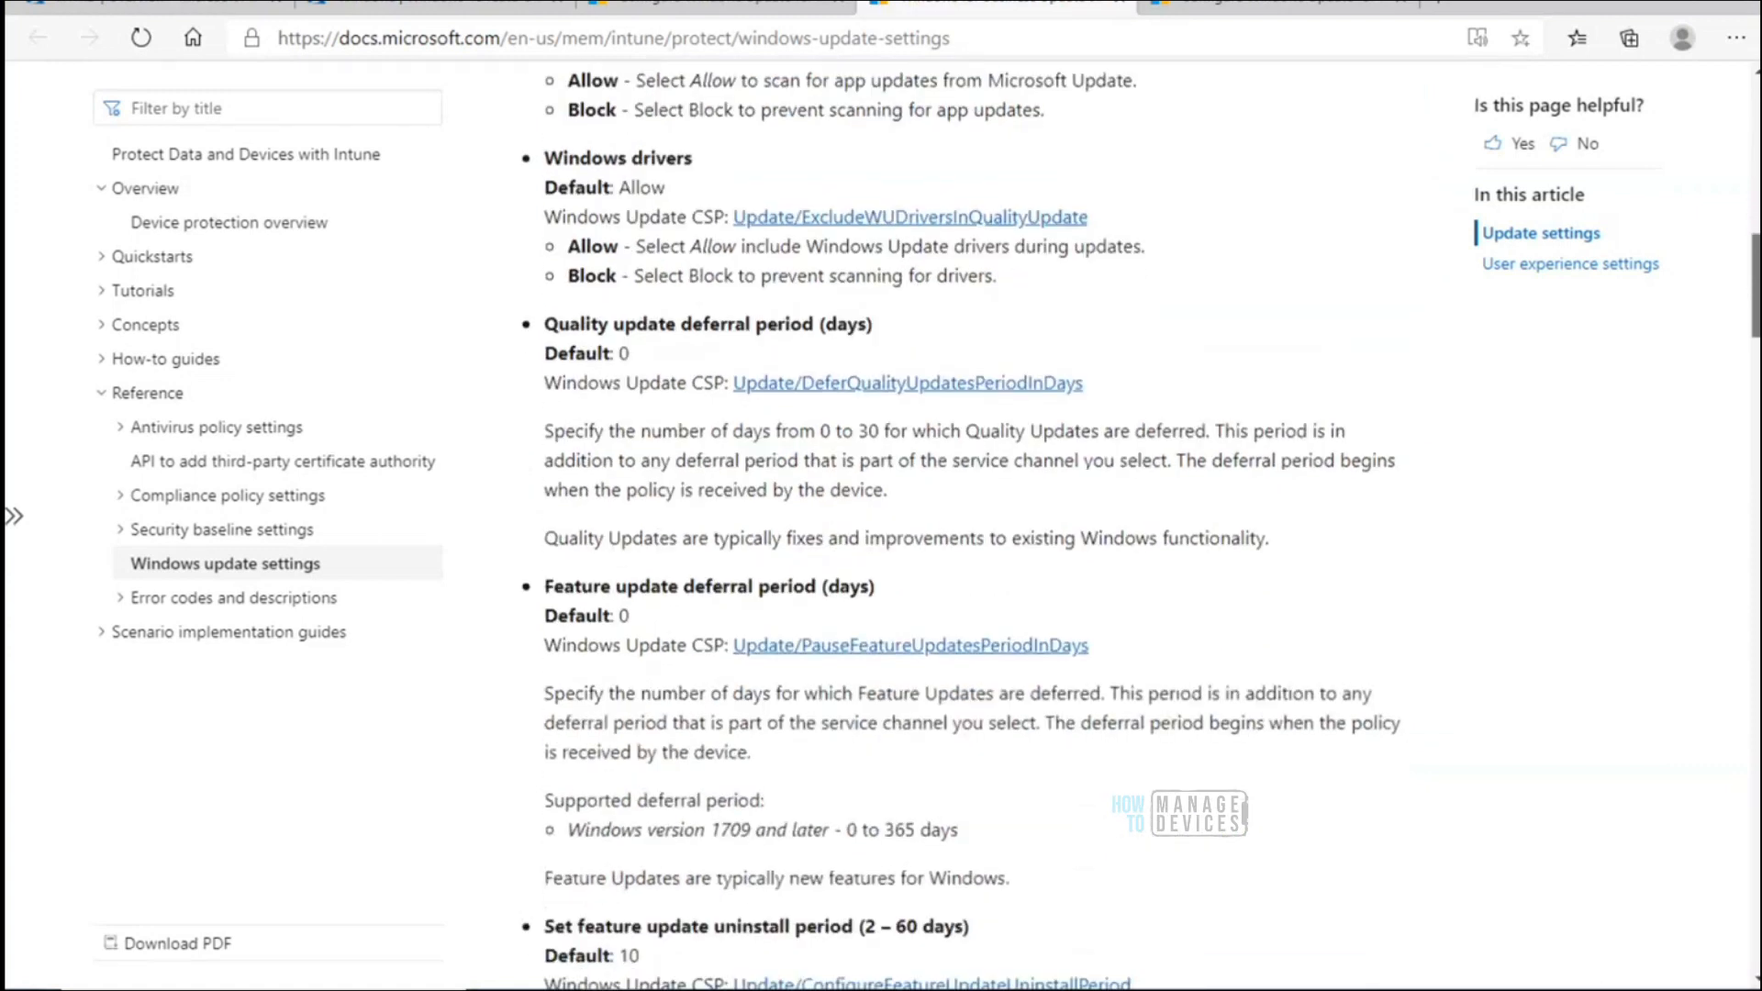
scroll(918, 496, "down", 1)
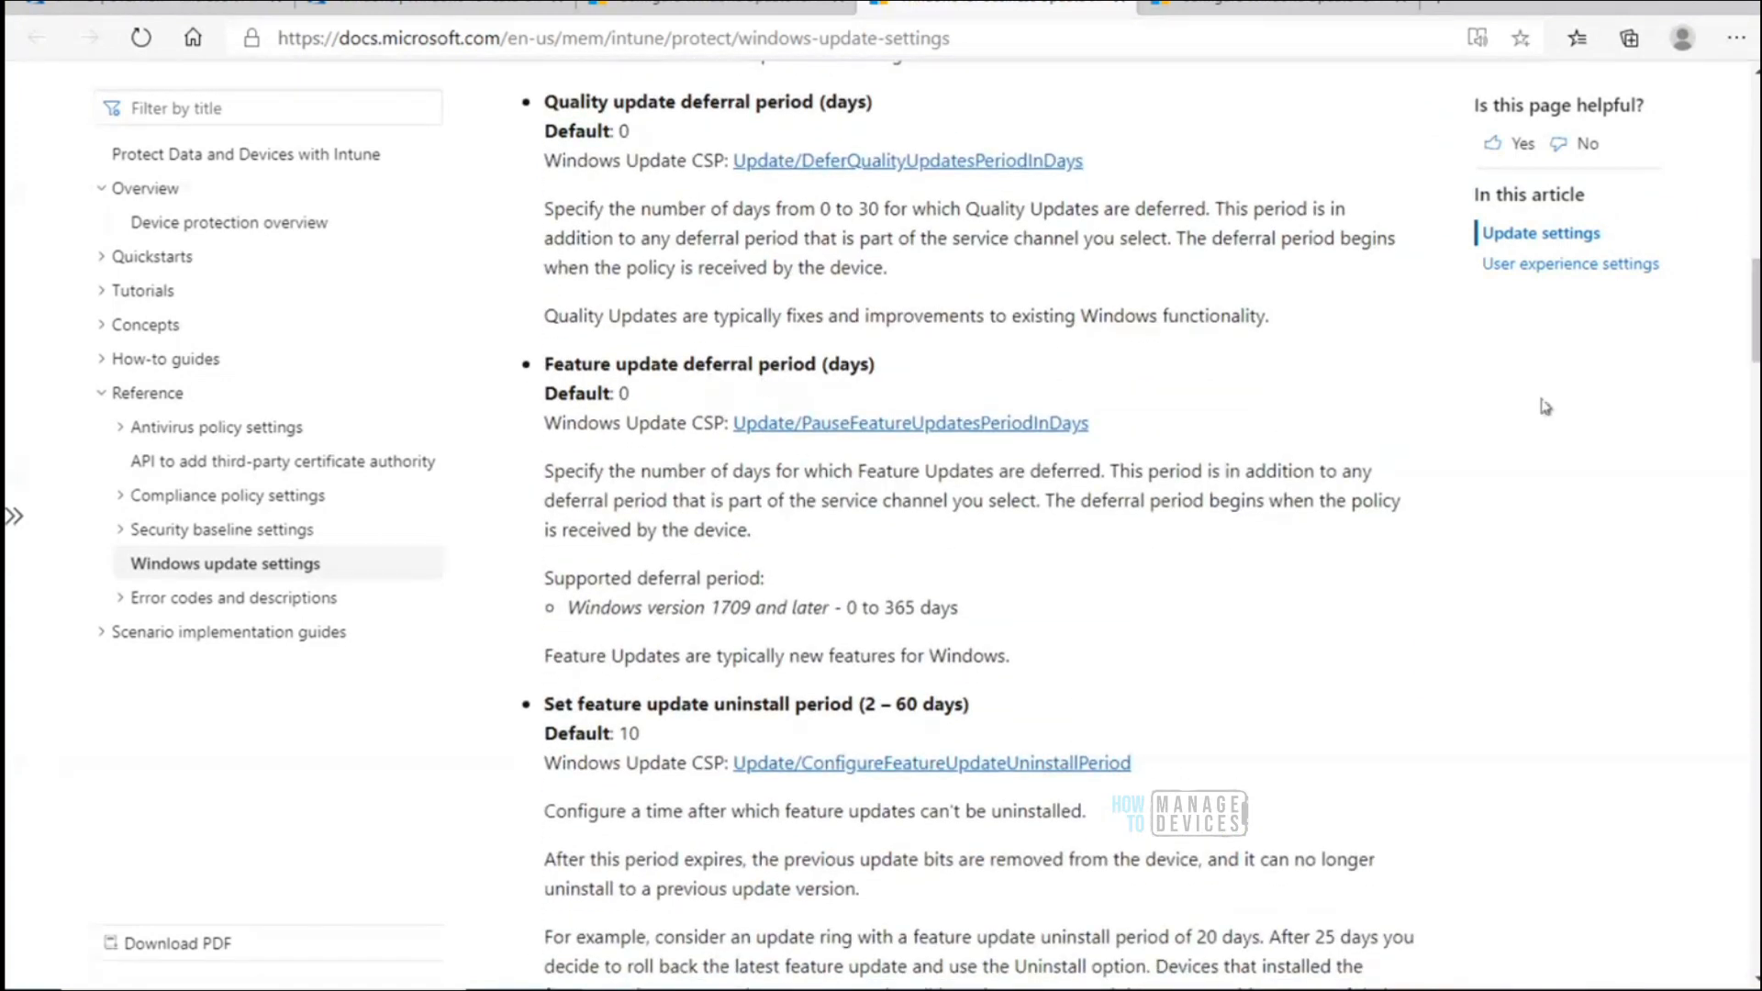
Highlight the Auto install at maintenance time option under the article's automatic update behavior and select the page's web address
left_click_drag(1755, 349, 1756, 472)
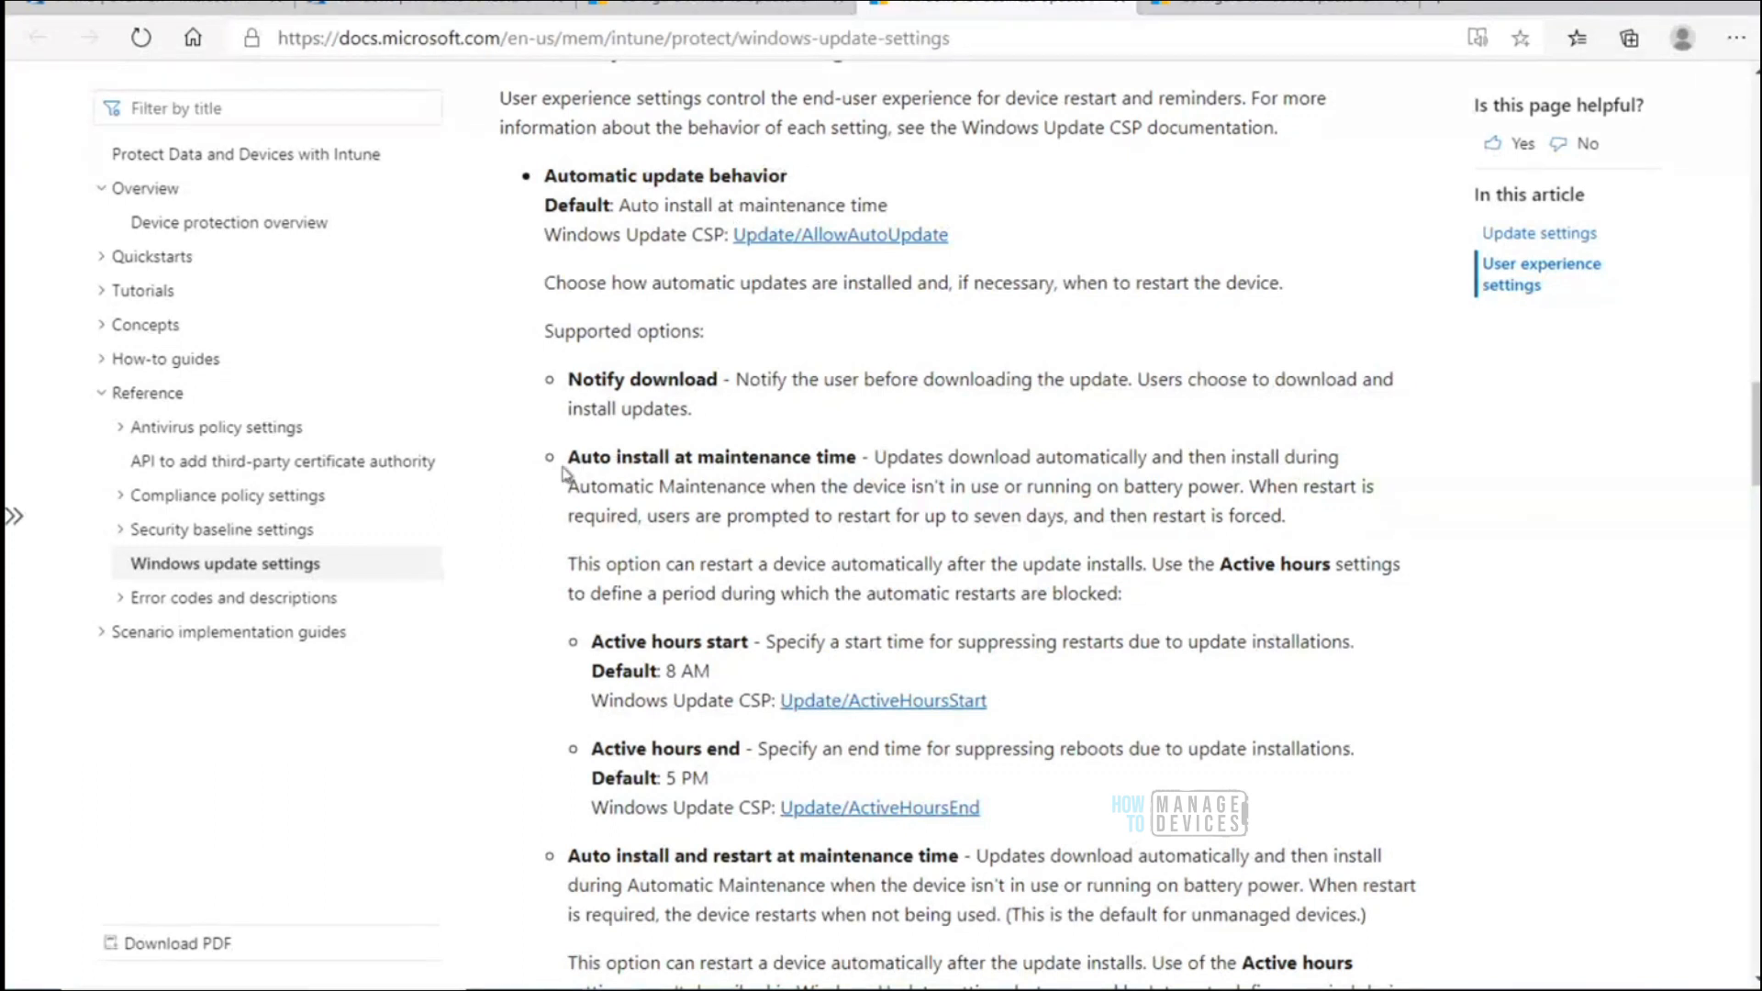
left_click_drag(570, 456, 852, 456)
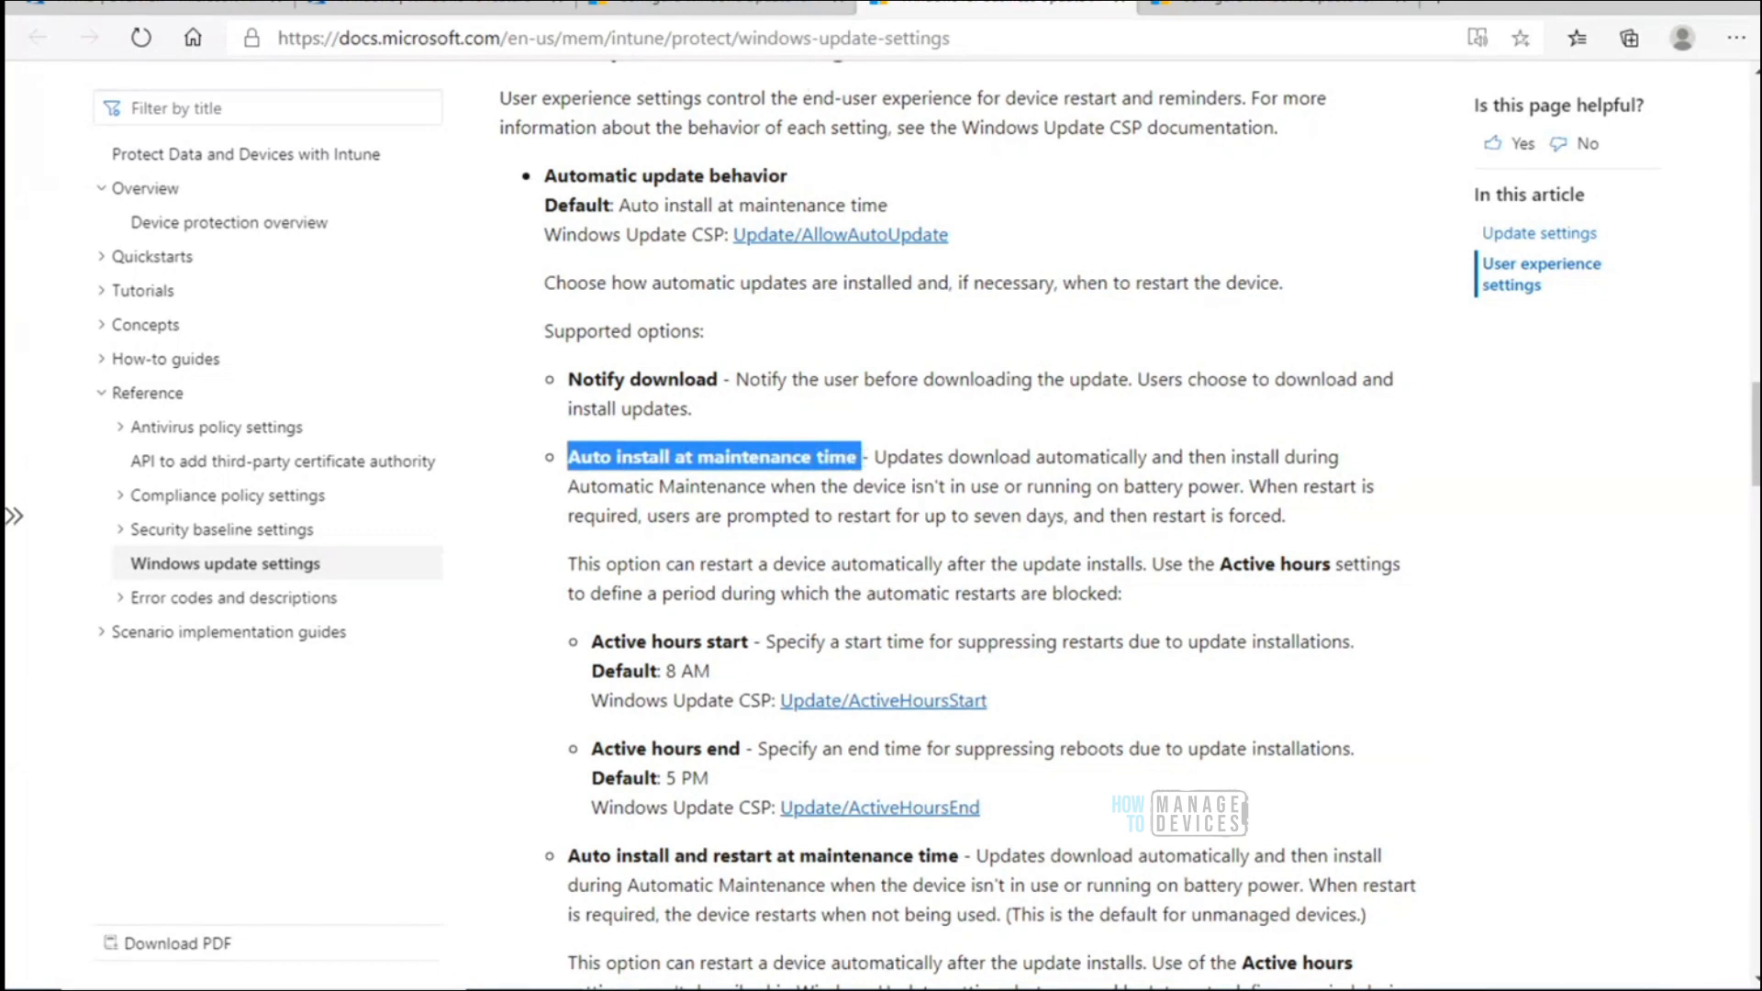
left_click(925, 51)
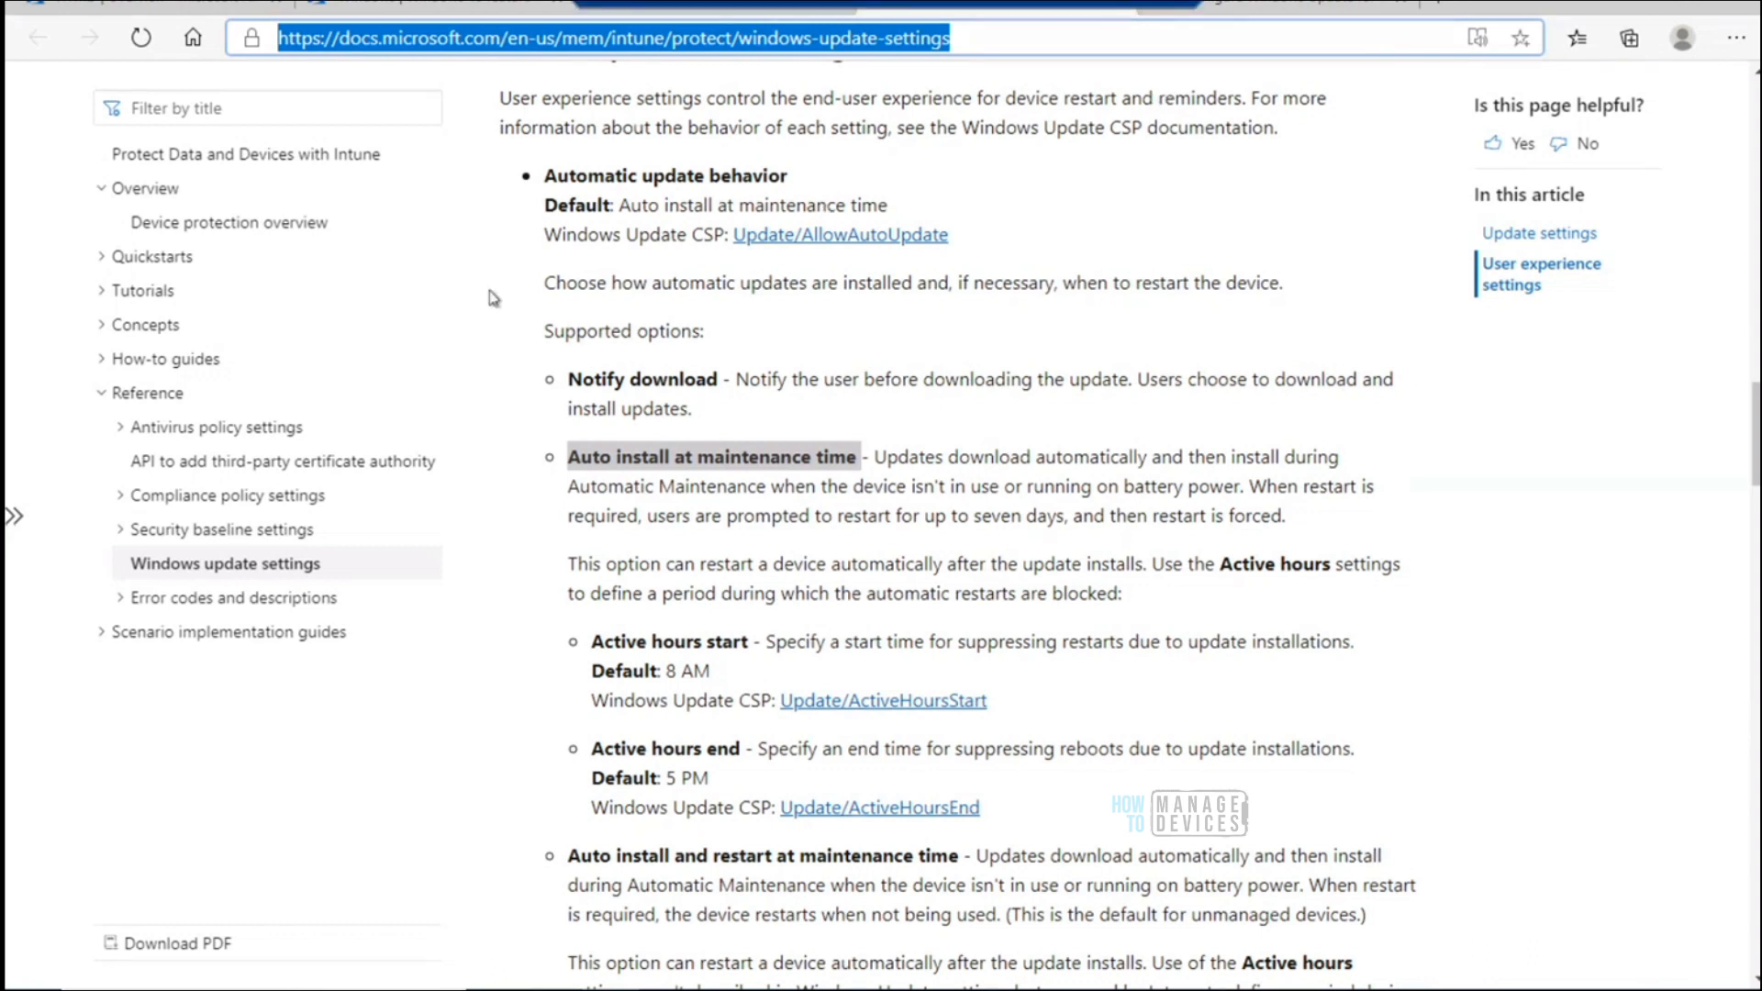
Return to the admin center and view the end user update status of the HTMD Ring 0 feature update profile
left_click(459, 9)
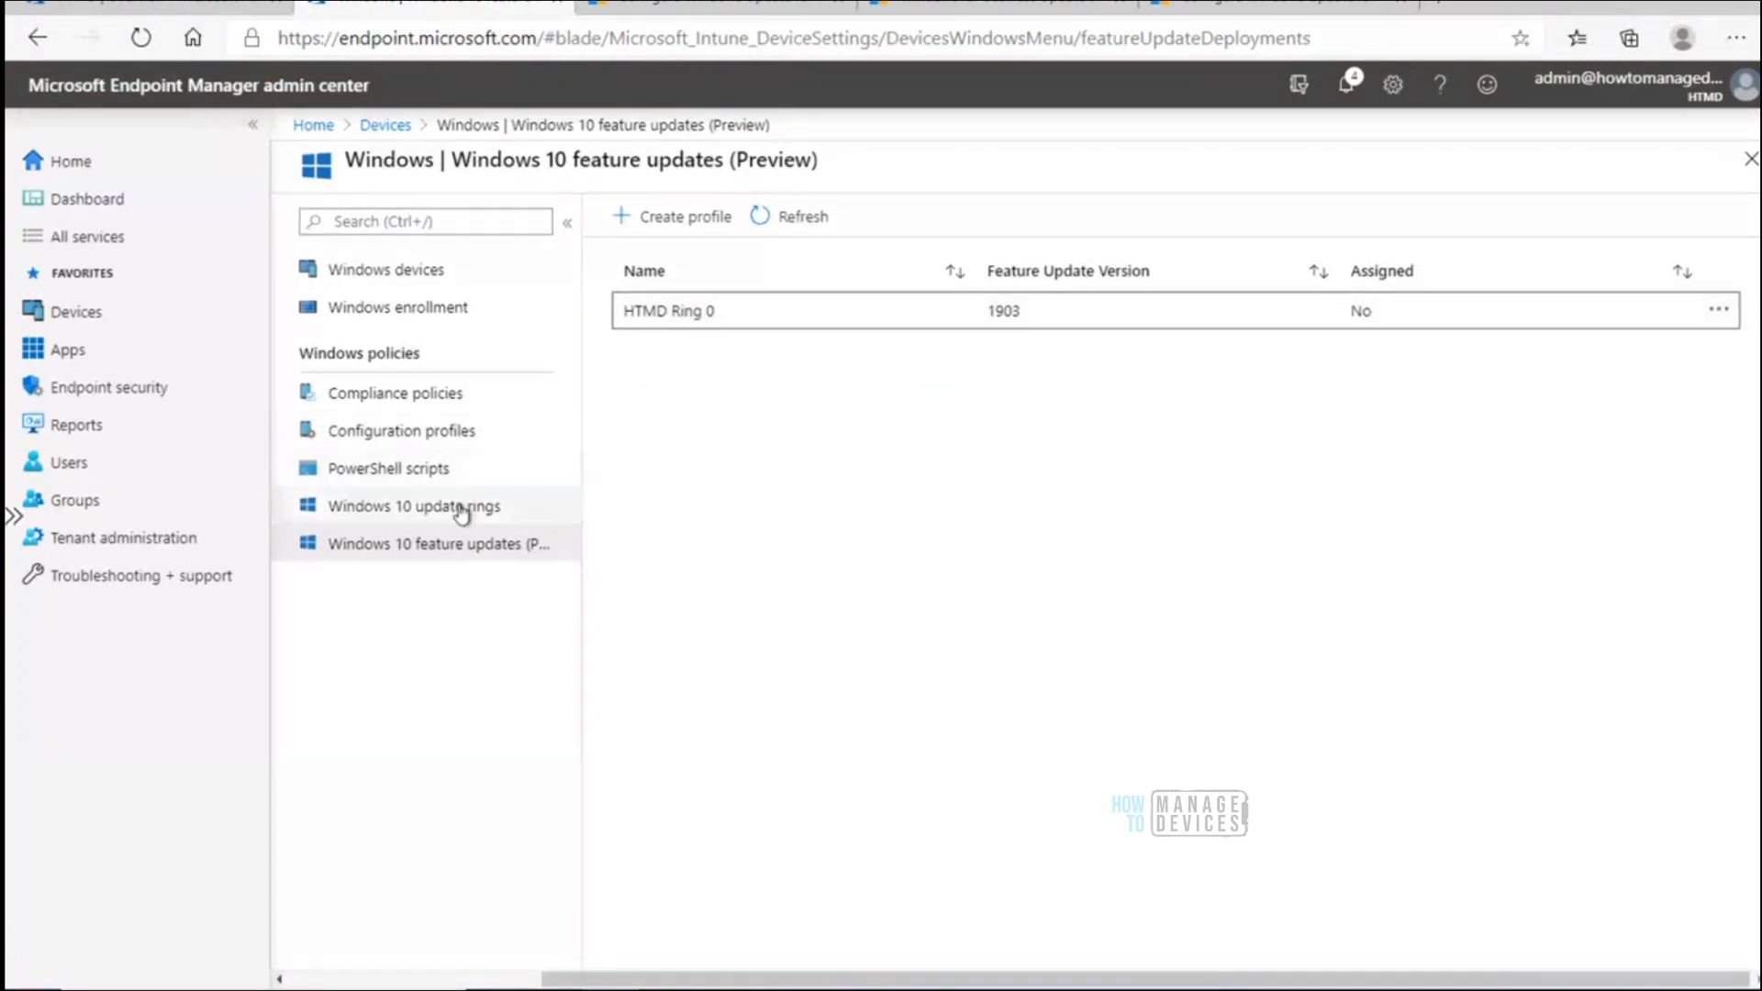
left_click(694, 323)
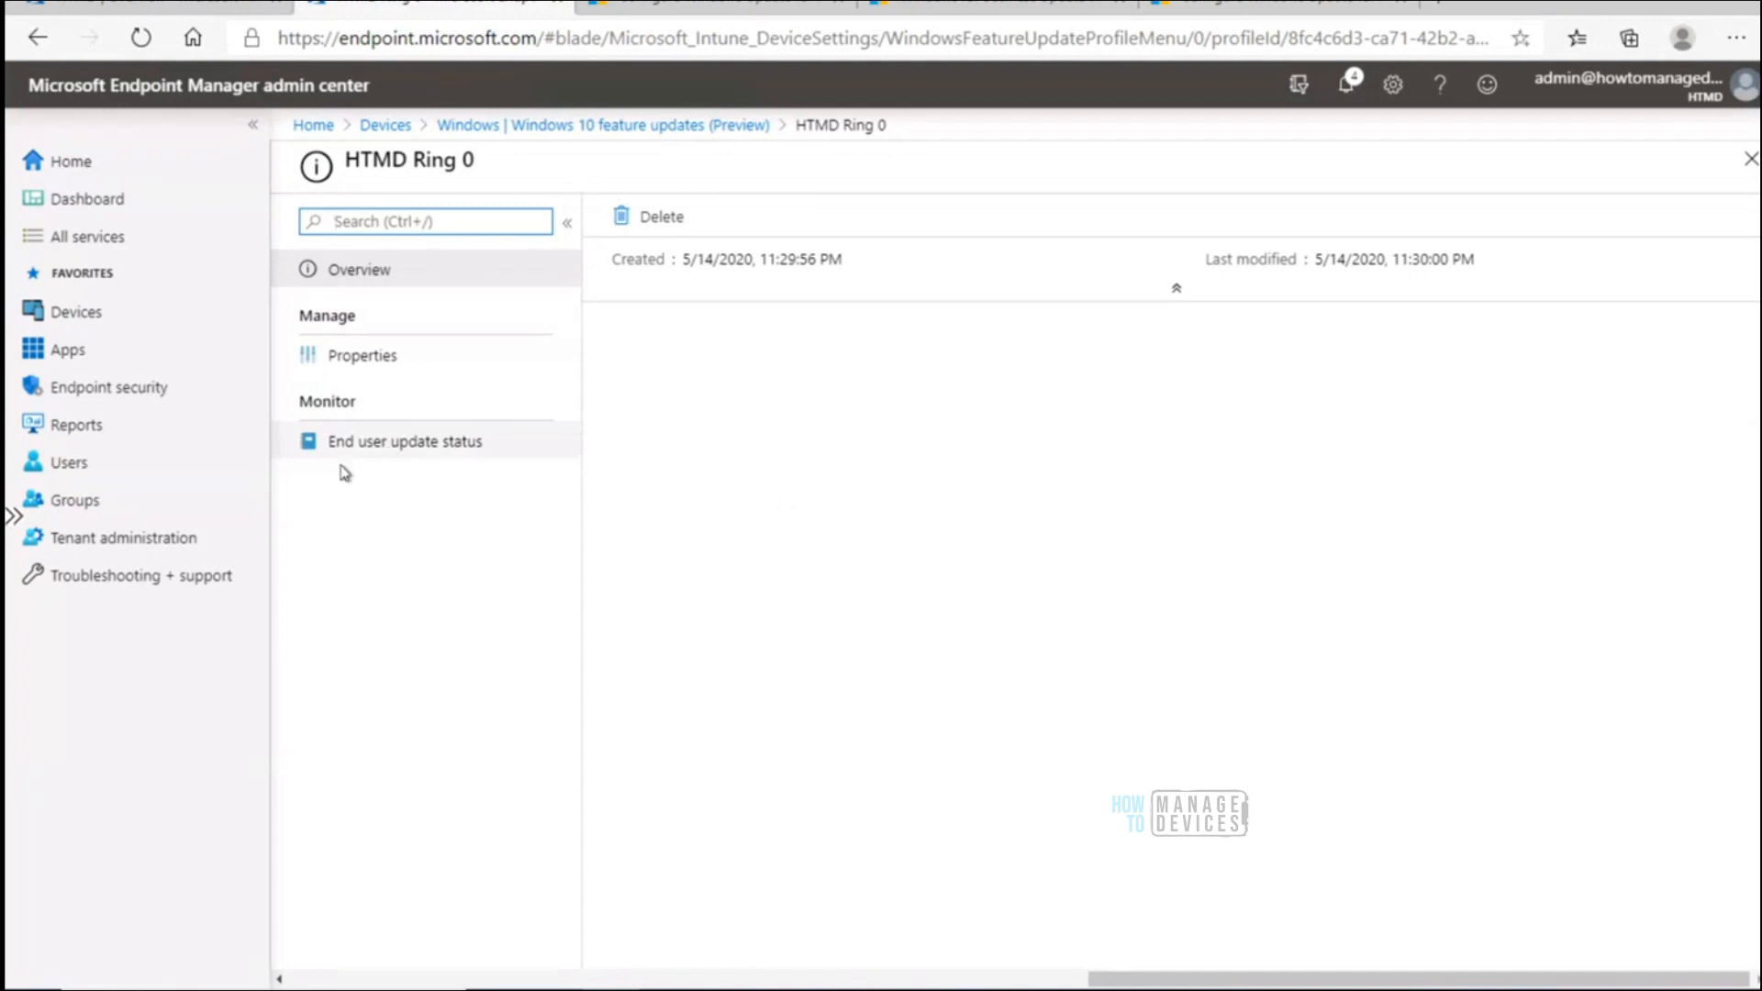
left_click(453, 446)
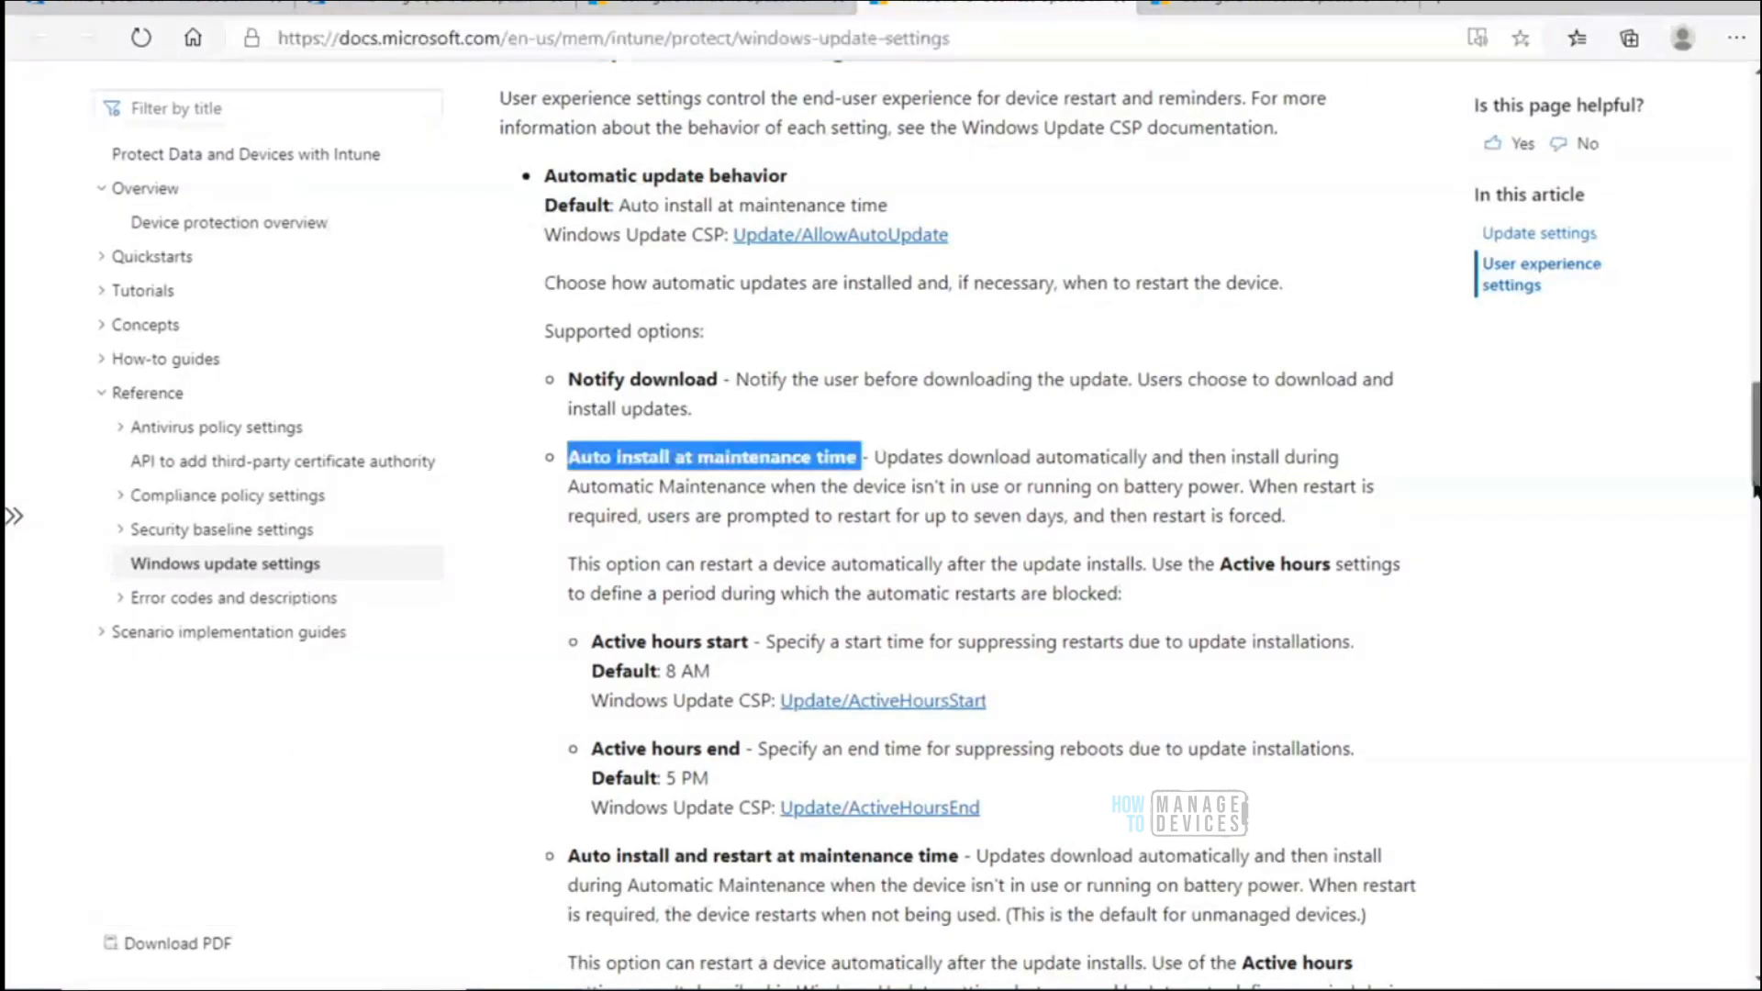
Review the deadline settings in the Windows update settings article and the validation and reporting section of the Windows Update for Business article
scroll(917, 514, "down", 5)
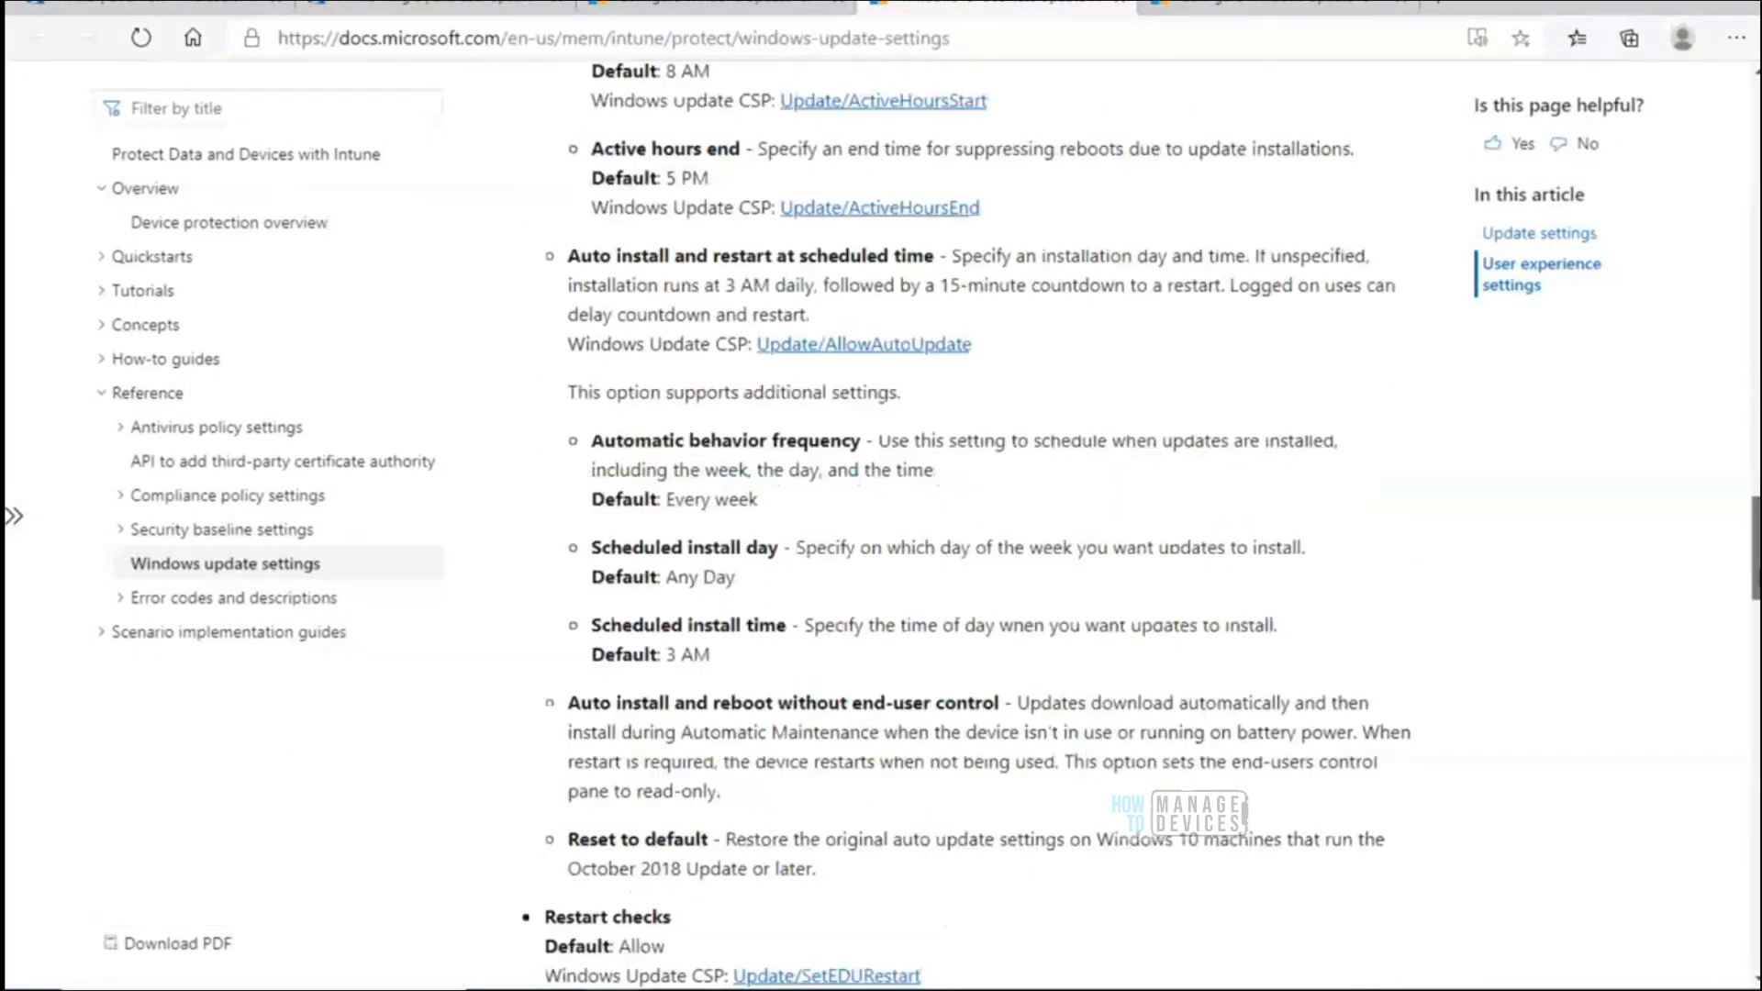
scroll(918, 514, "down", 10)
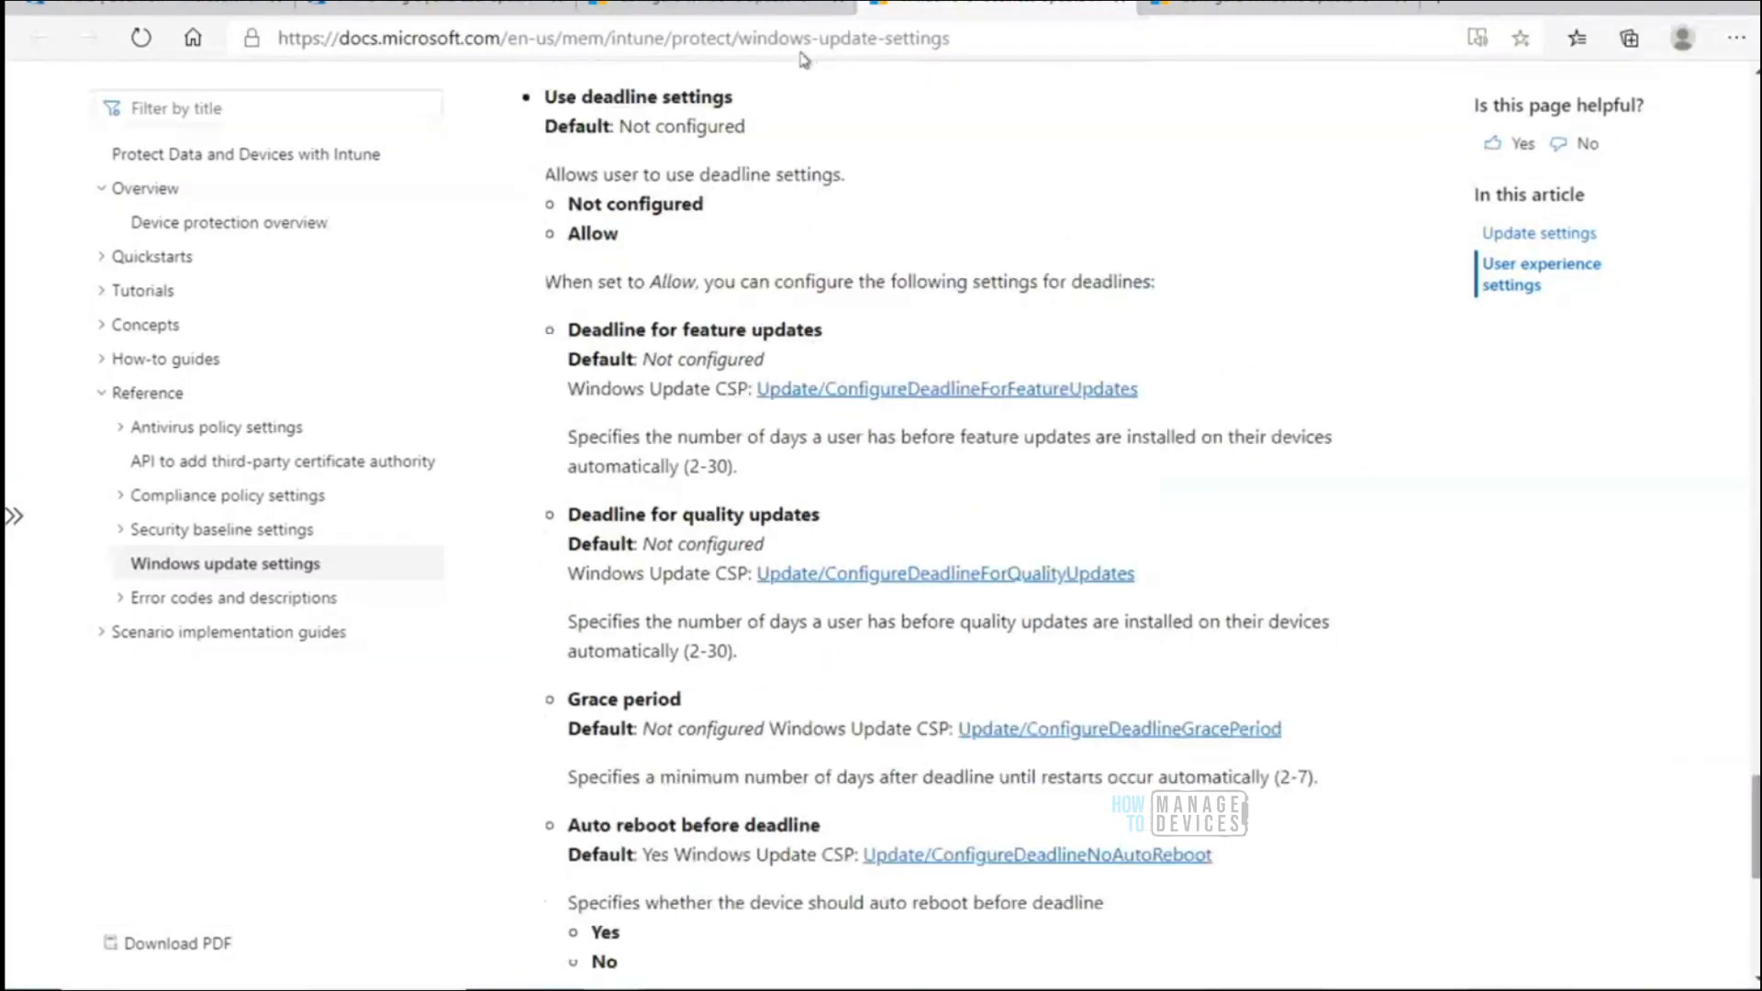
left_click(776, 9)
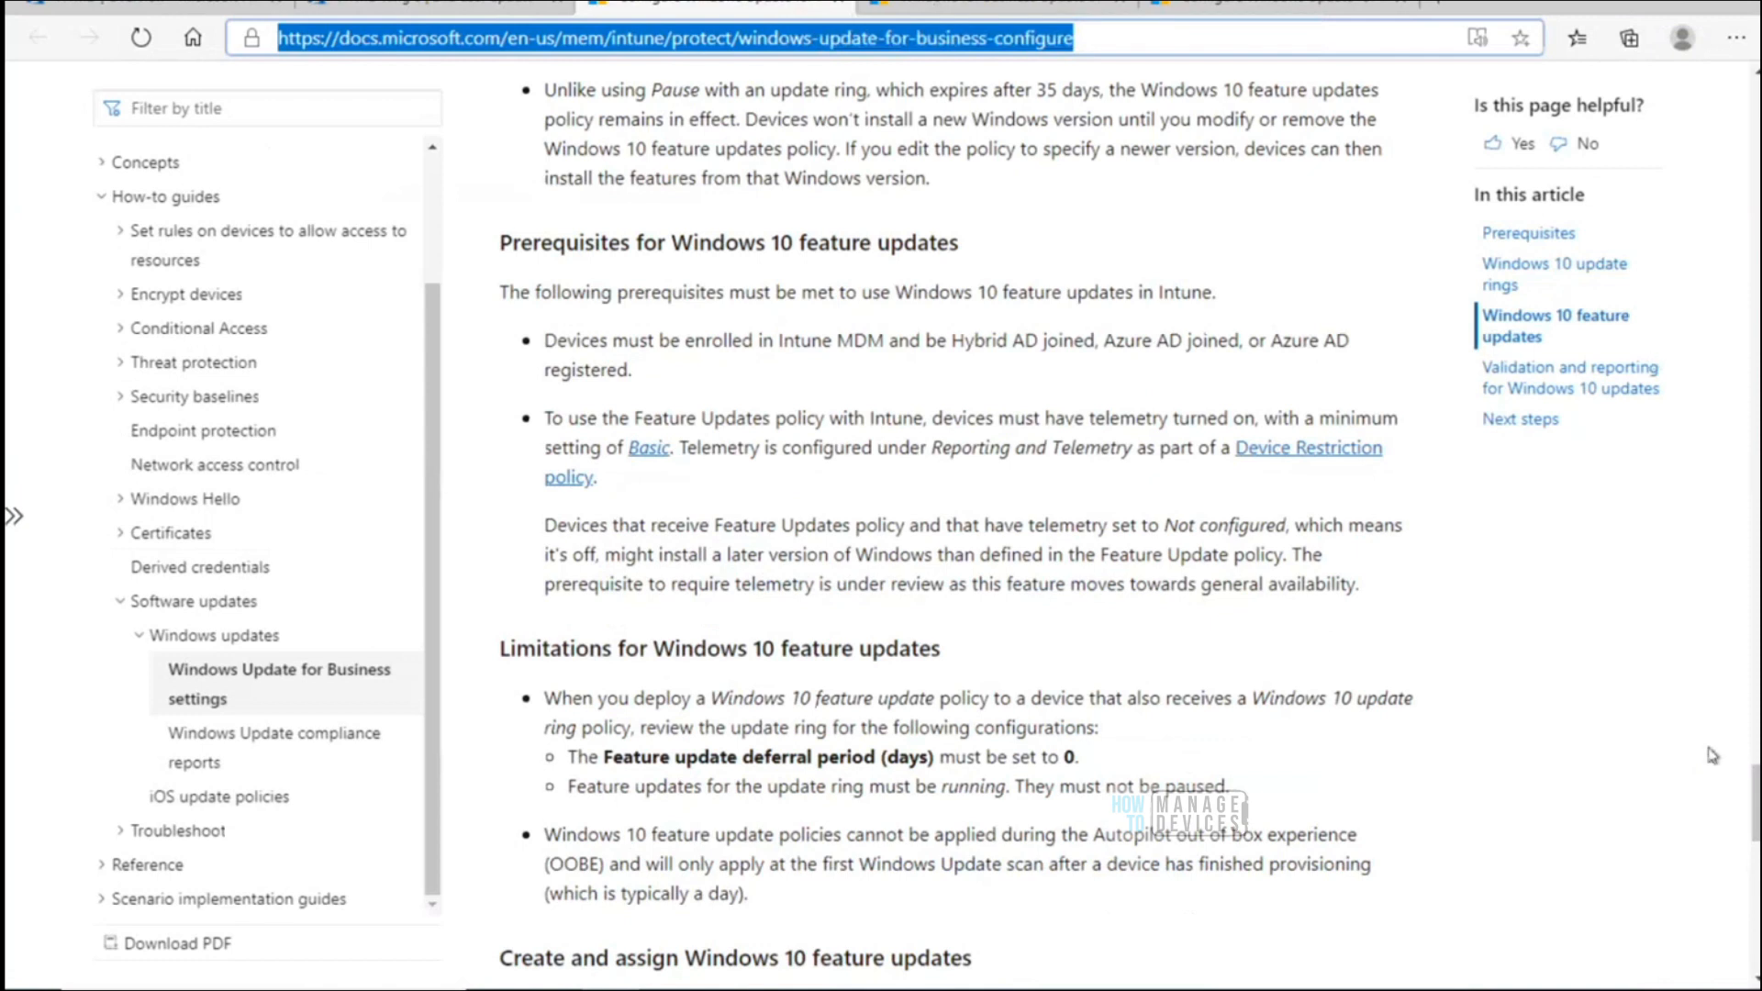
scroll(917, 514, "down", 12)
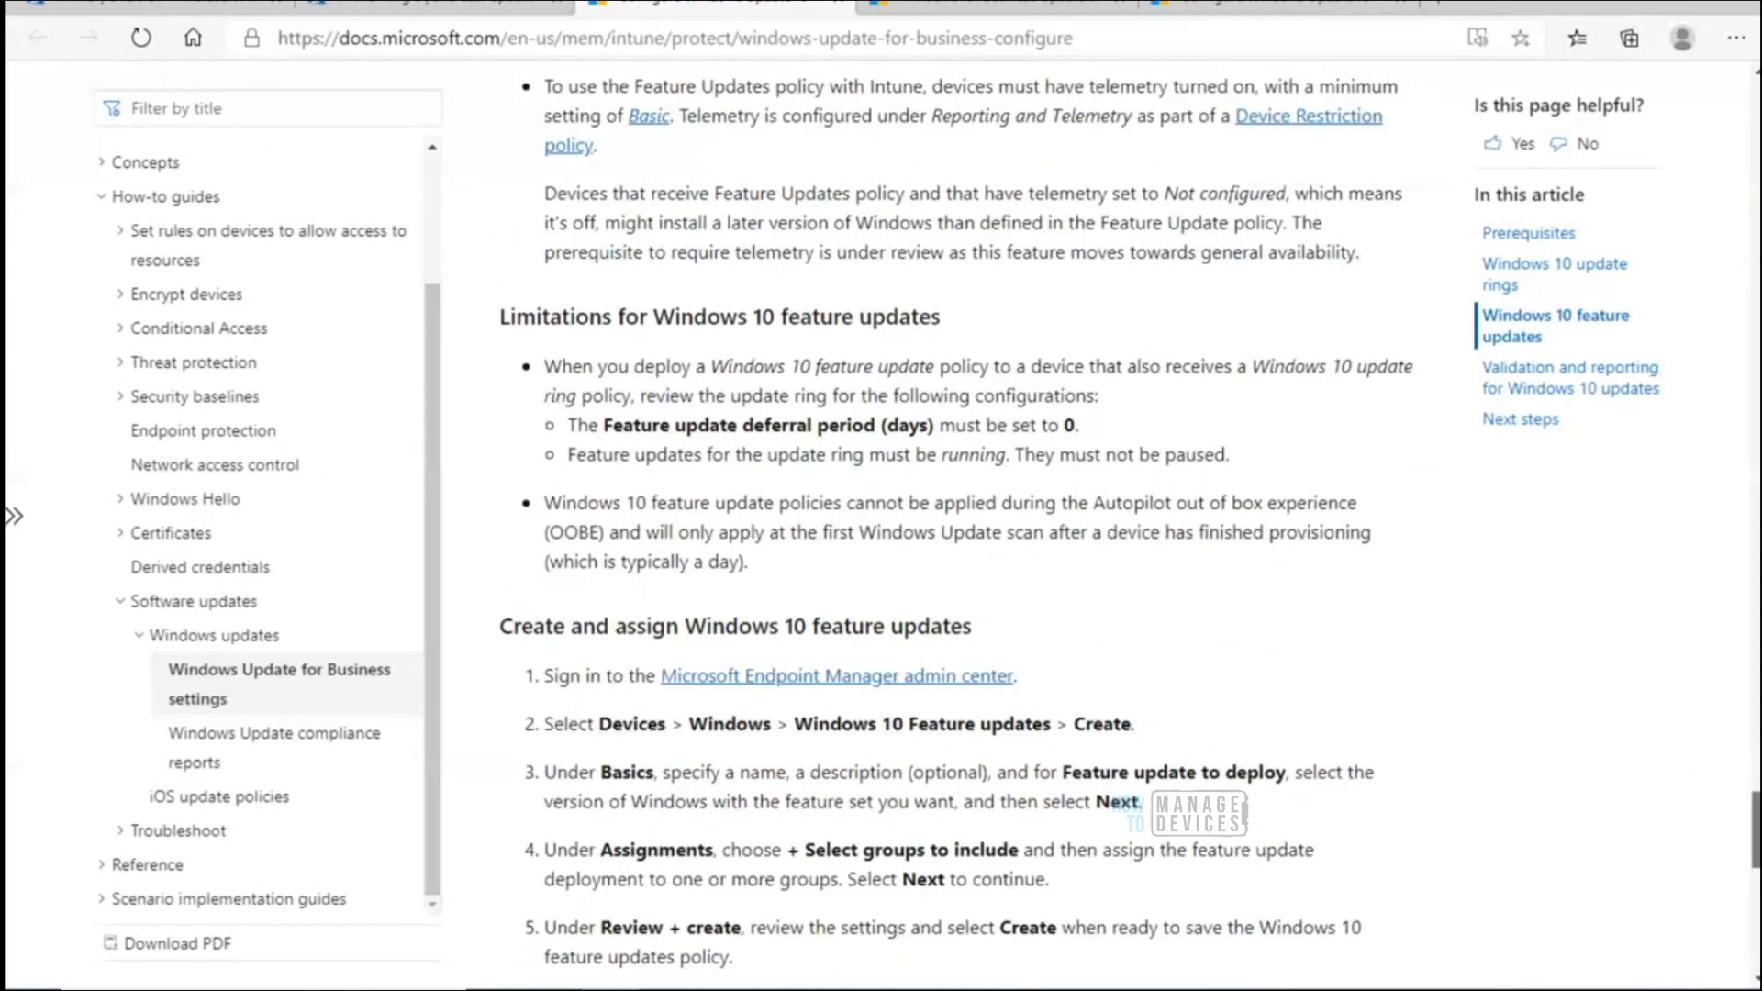
scroll(958, 523, "down", 1)
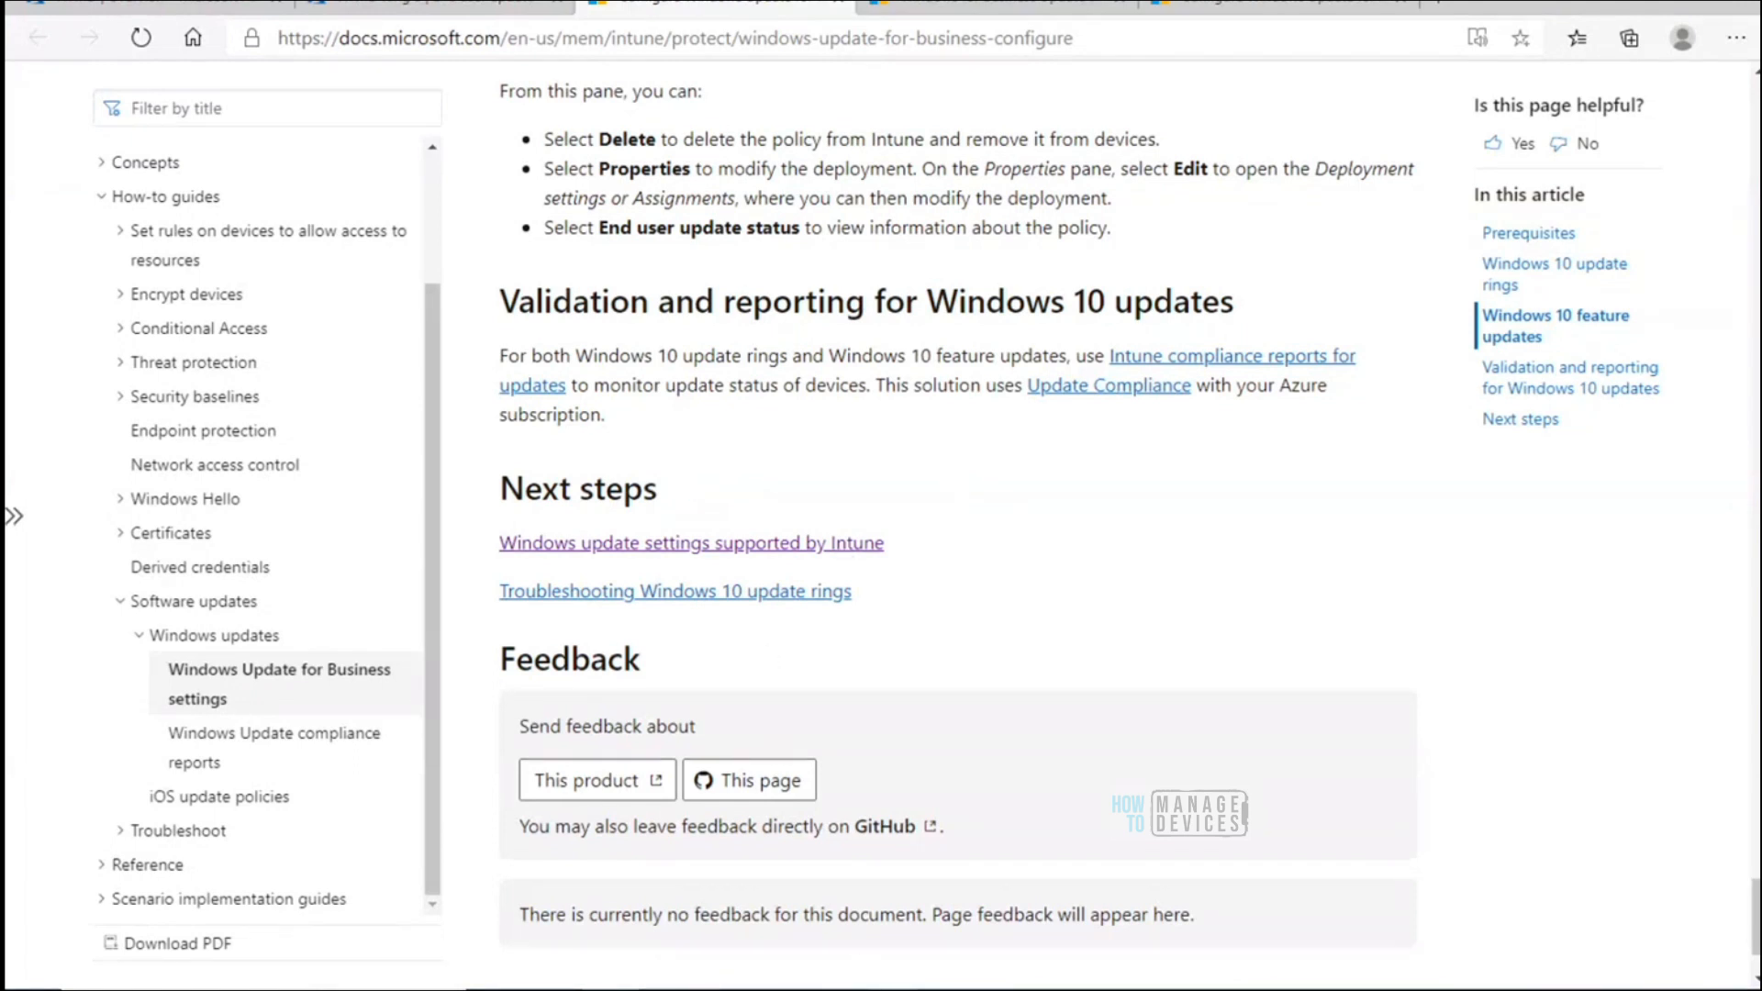
View the Intune Vs SCCM Patching.jpg diagram in Paint to compare SCCM and Intune Windows patching
left_click(840, 990)
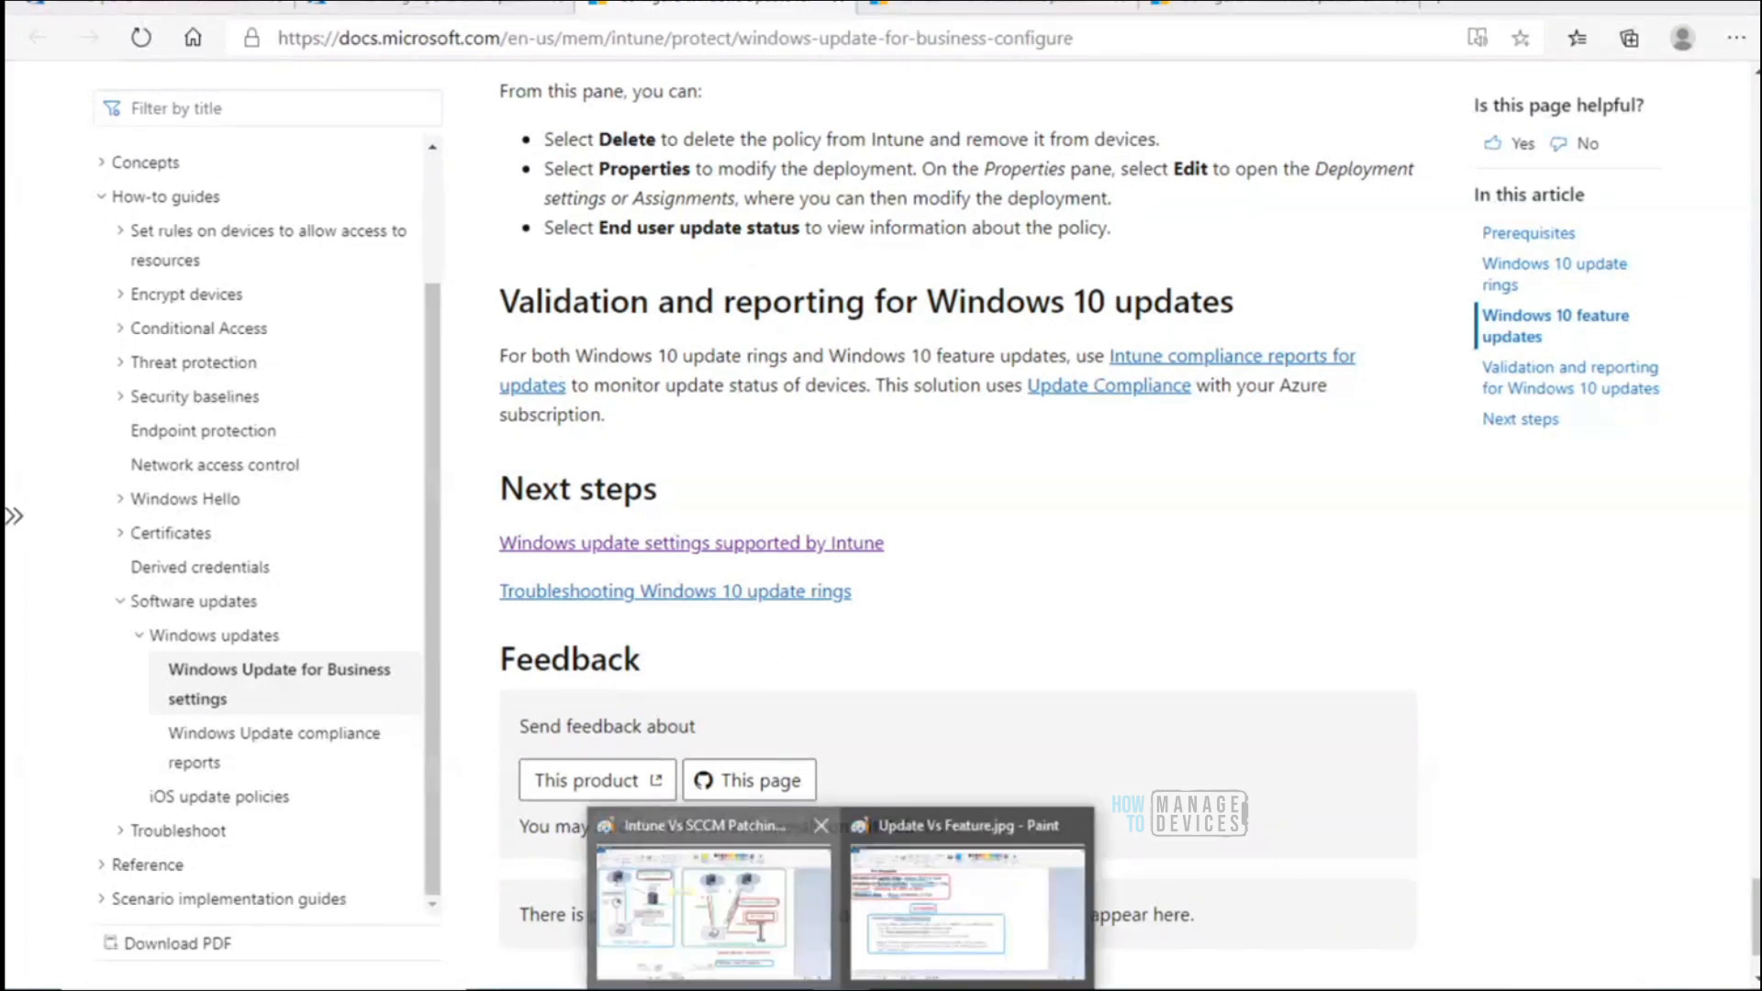
left_click(766, 826)
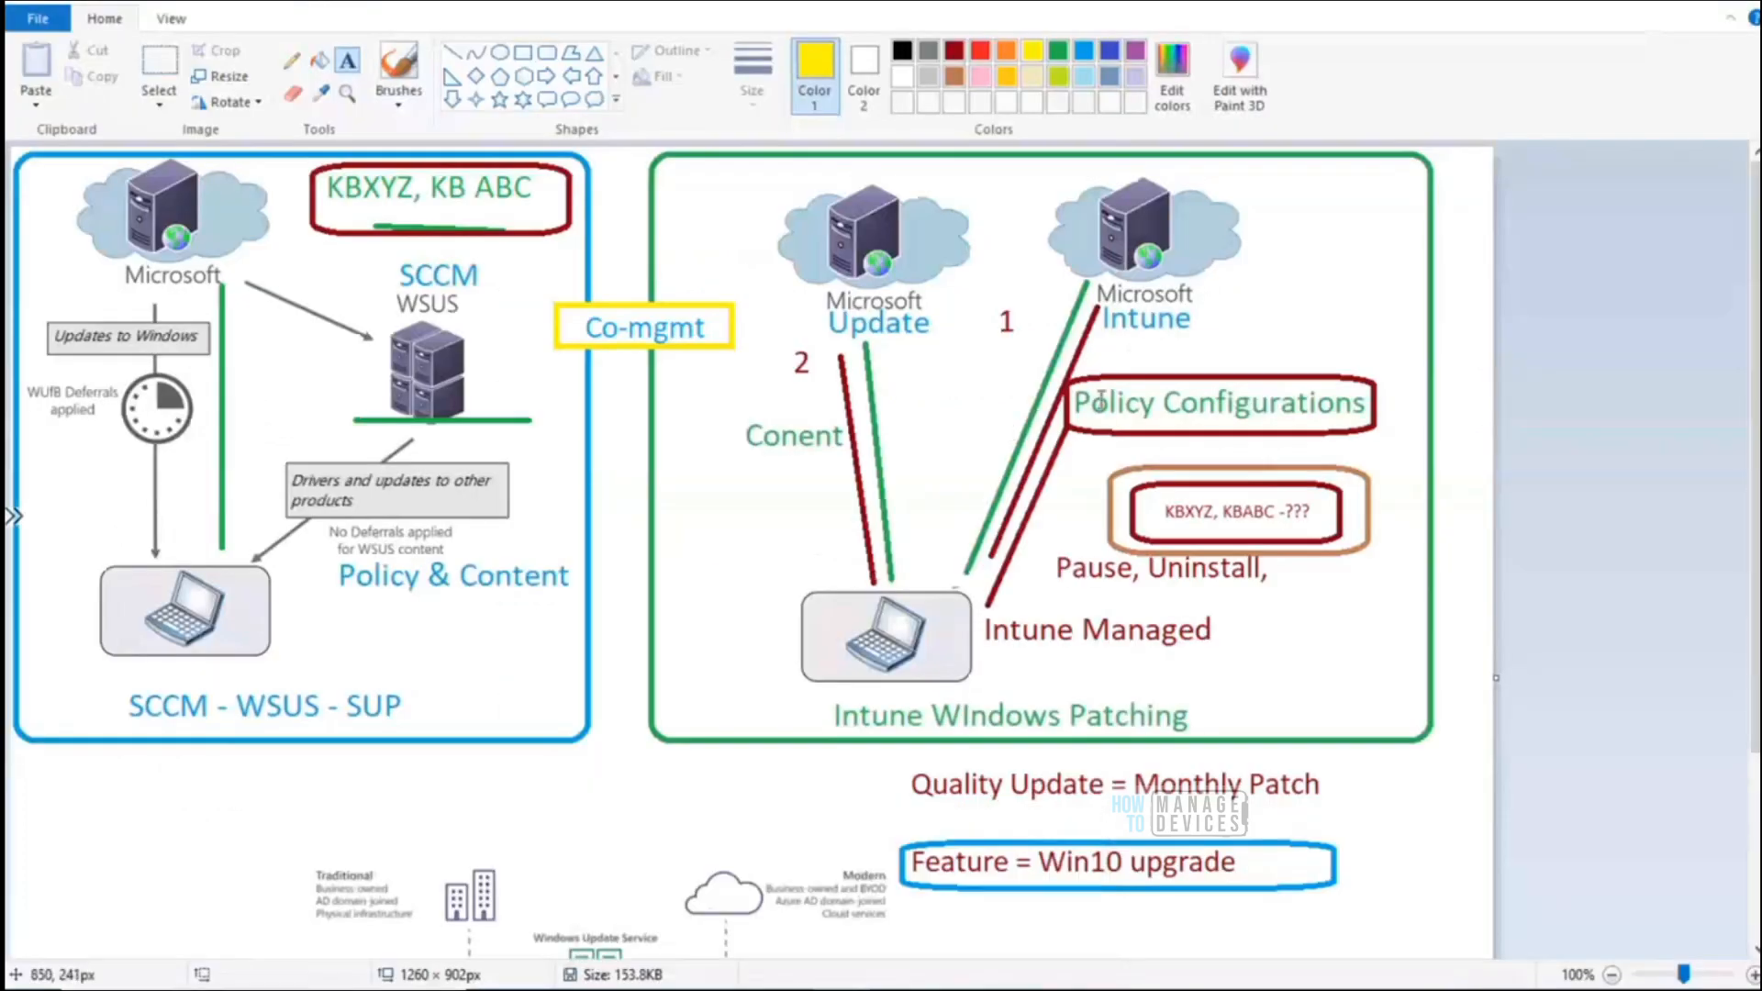
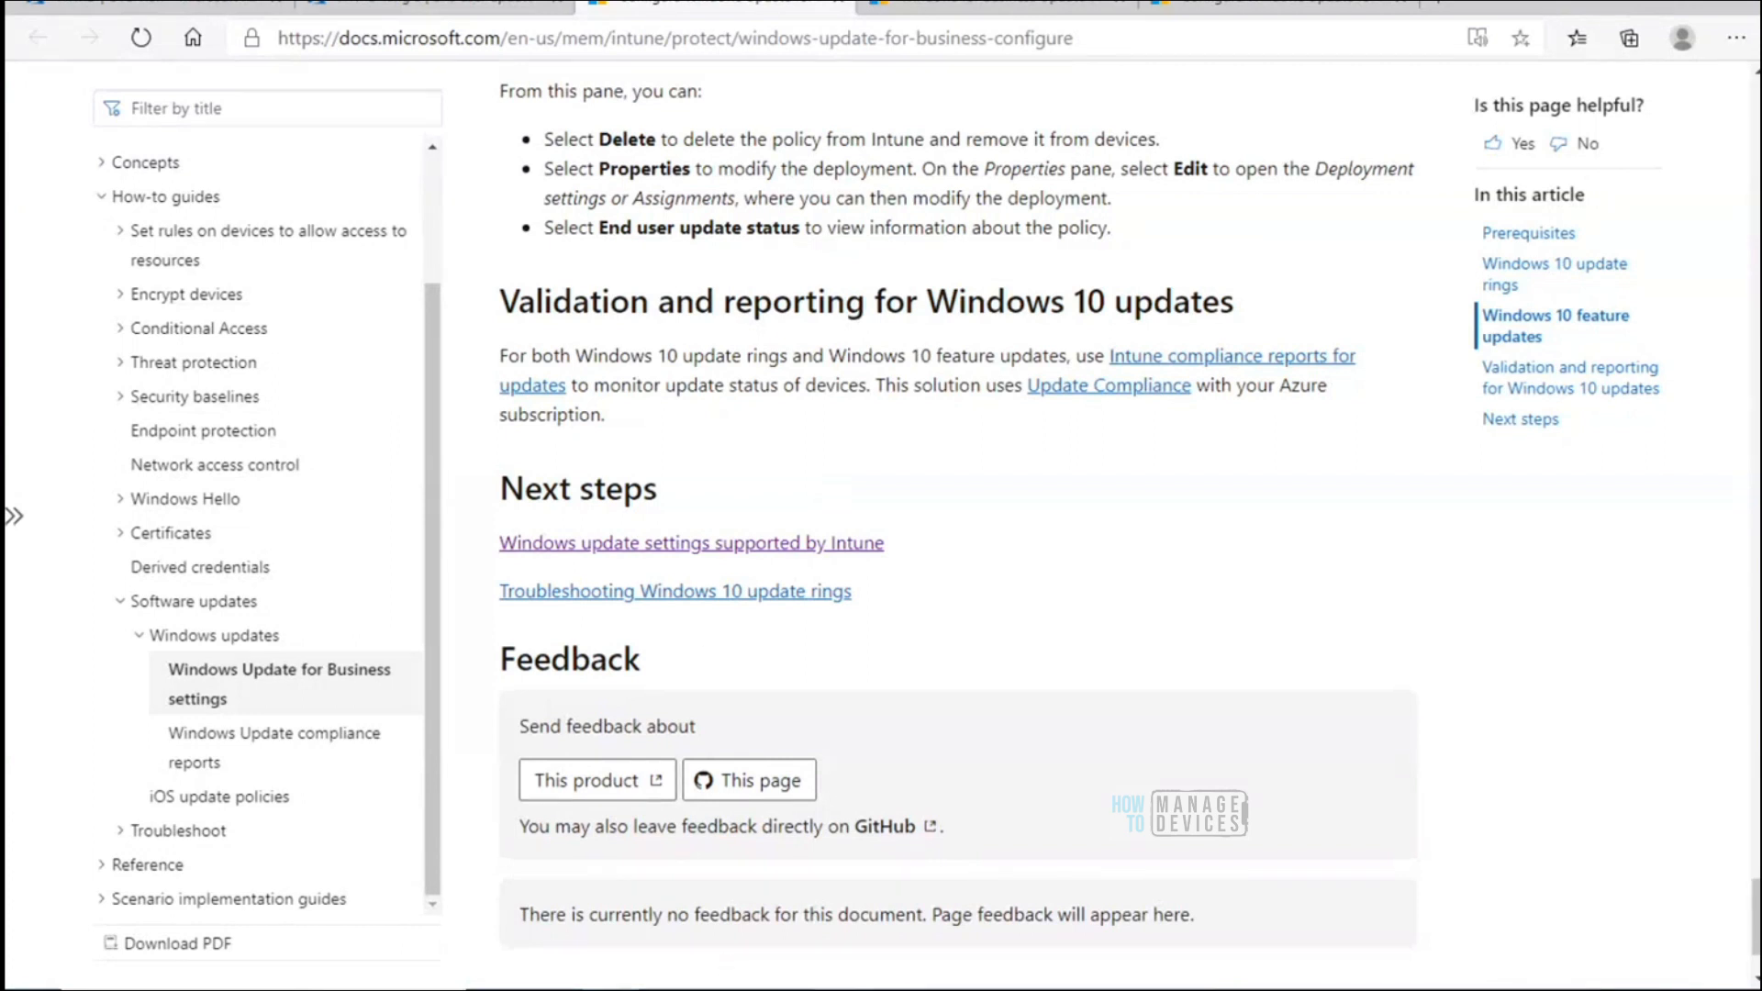
mouse_move(839, 989)
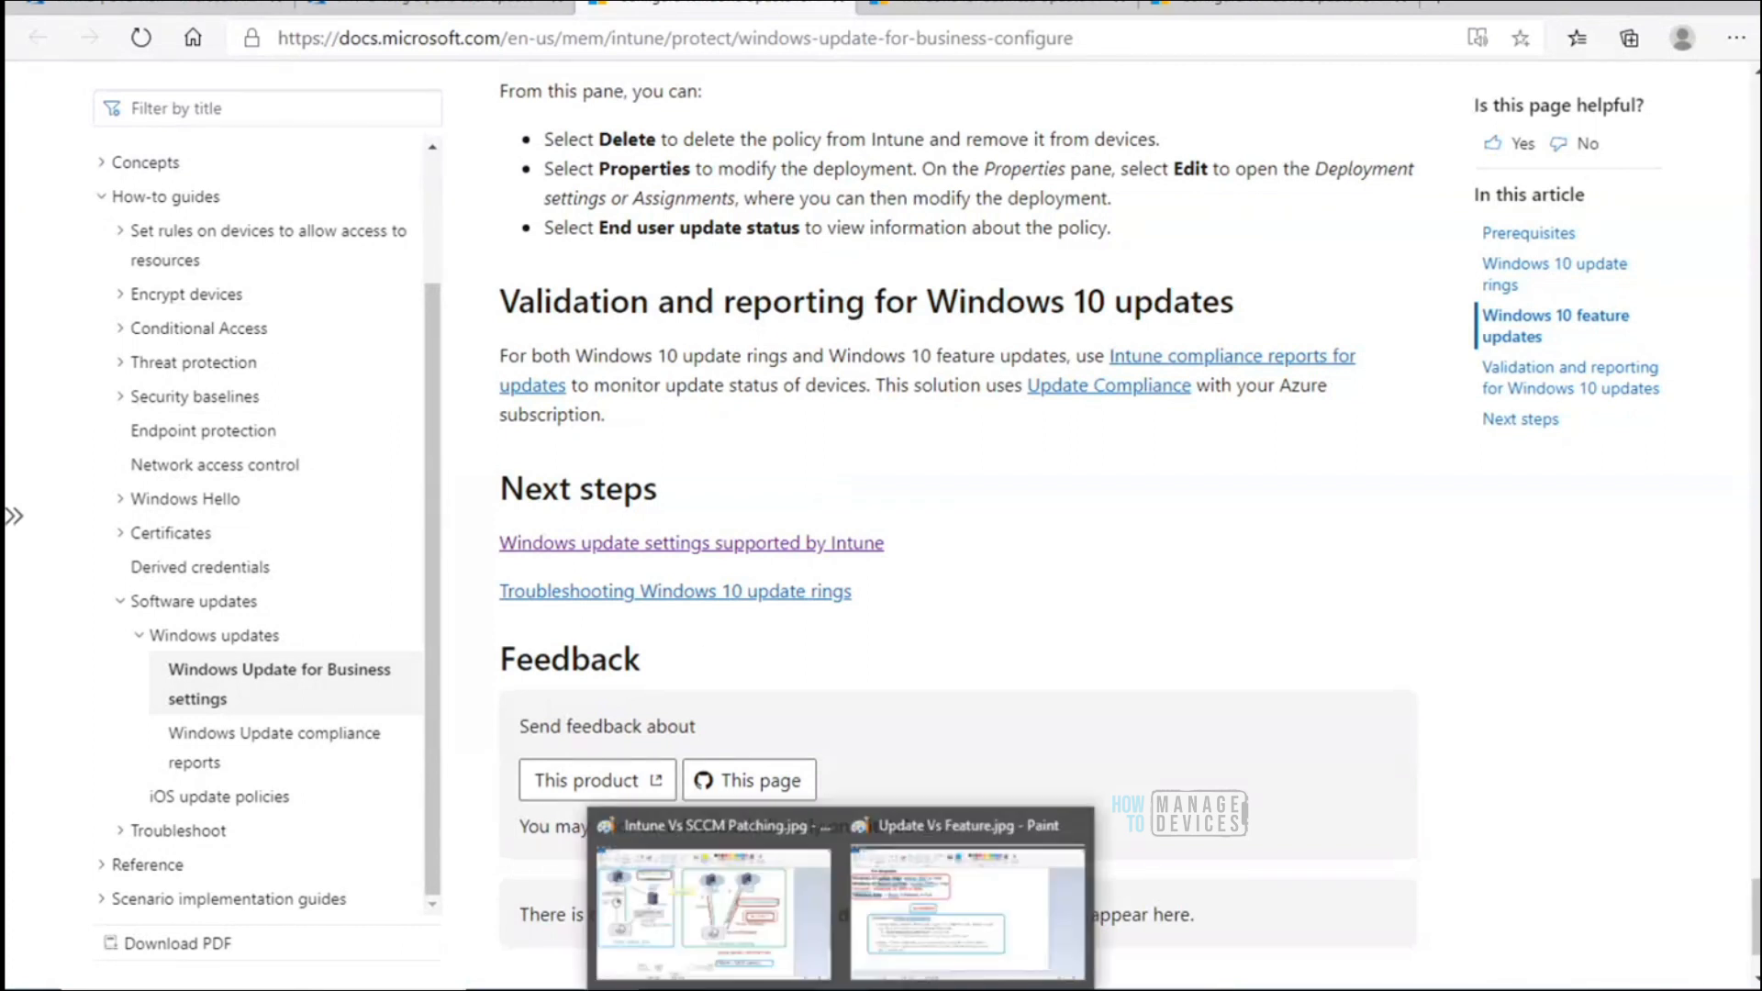
left_click(783, 951)
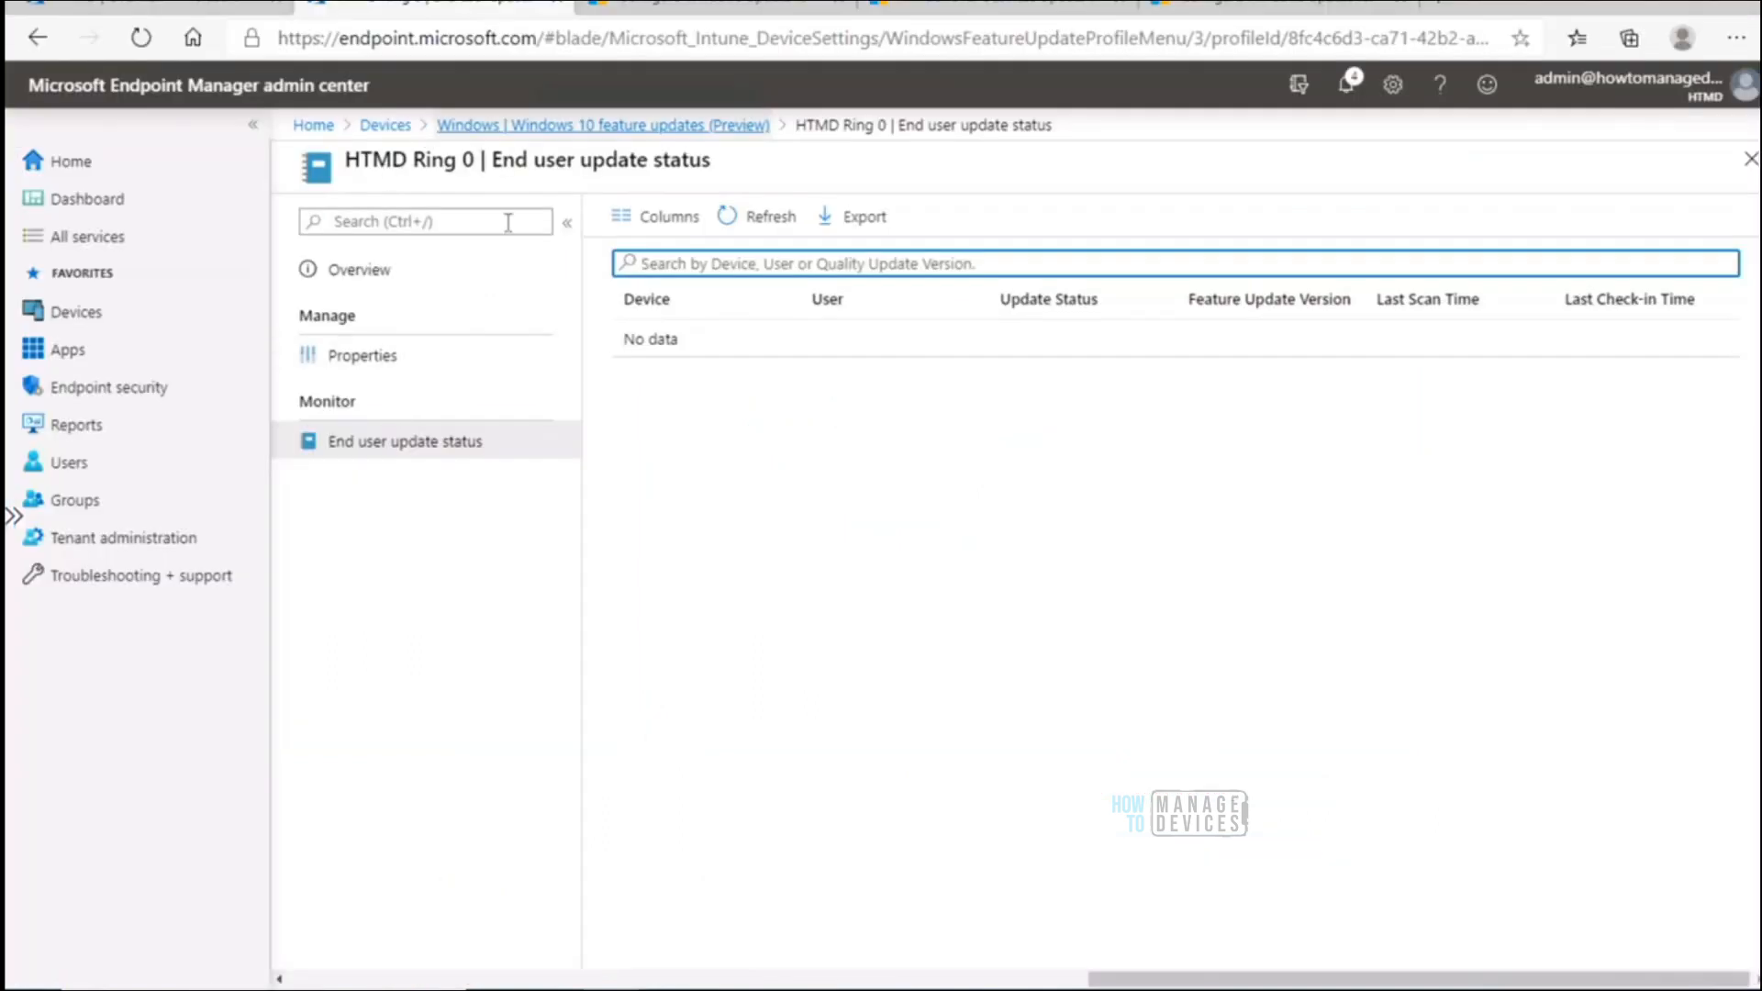
Open the properties of HTMD Ring 1 from the Windows 10 update rings and review its user experience, deadline and assignment settings
left_click(569, 126)
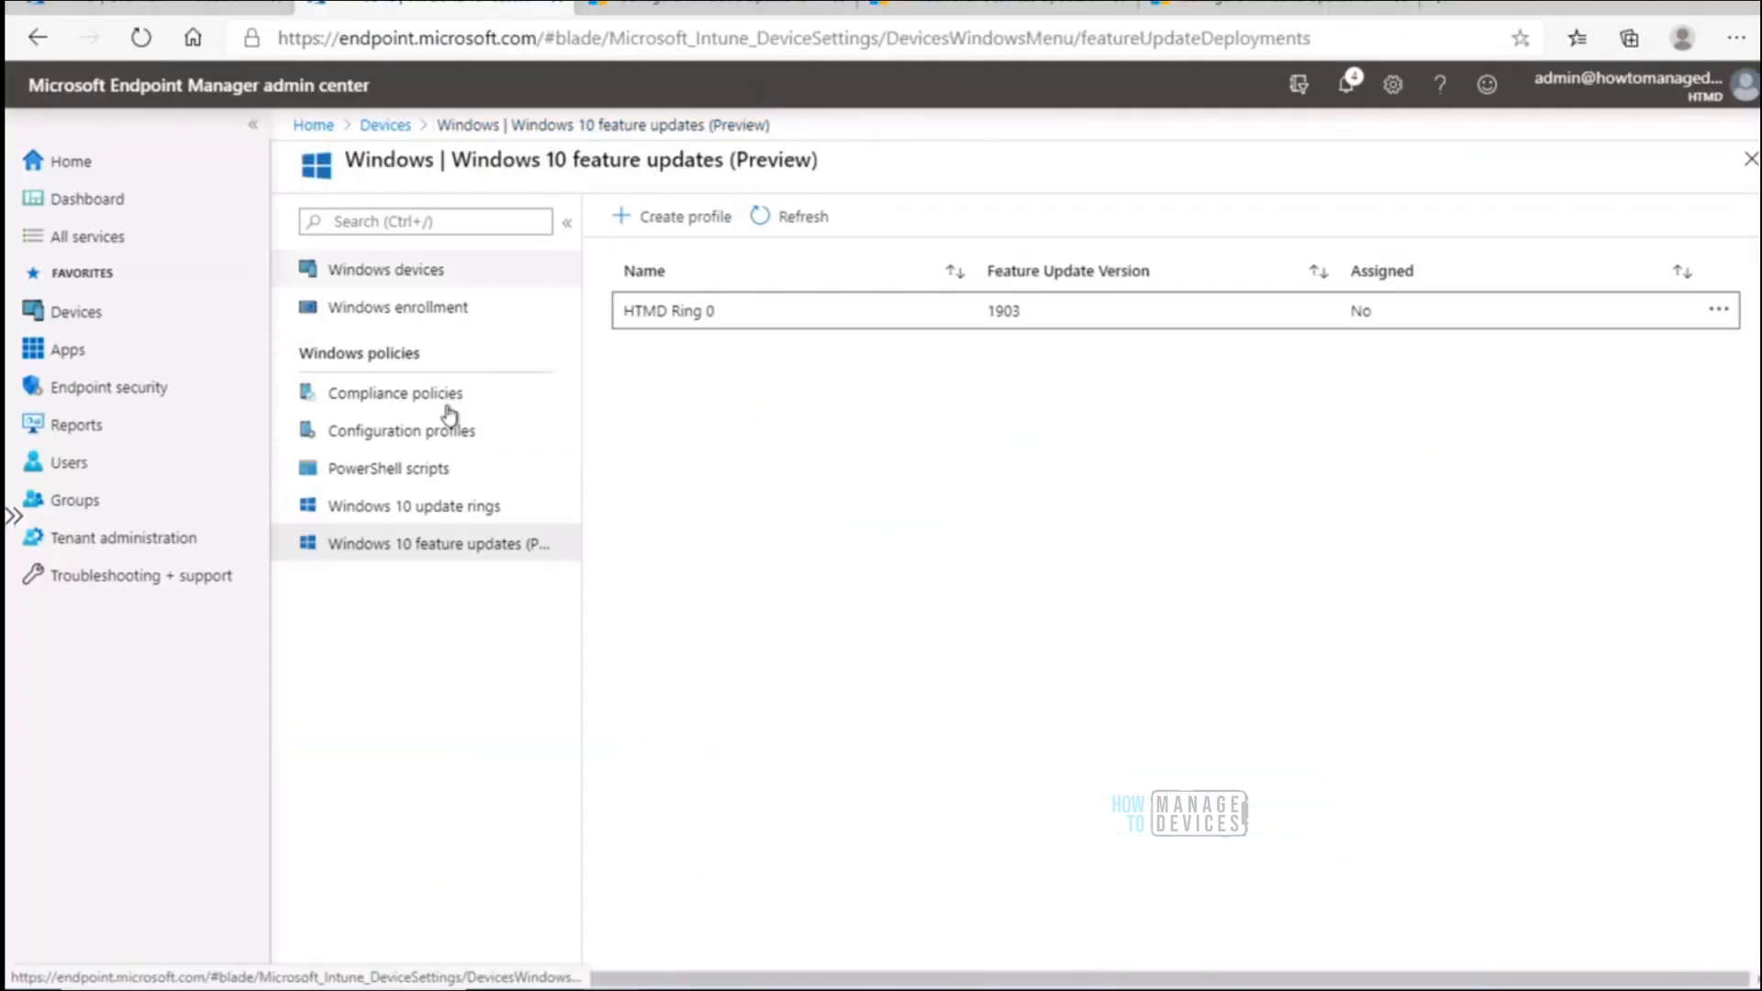
left_click(417, 506)
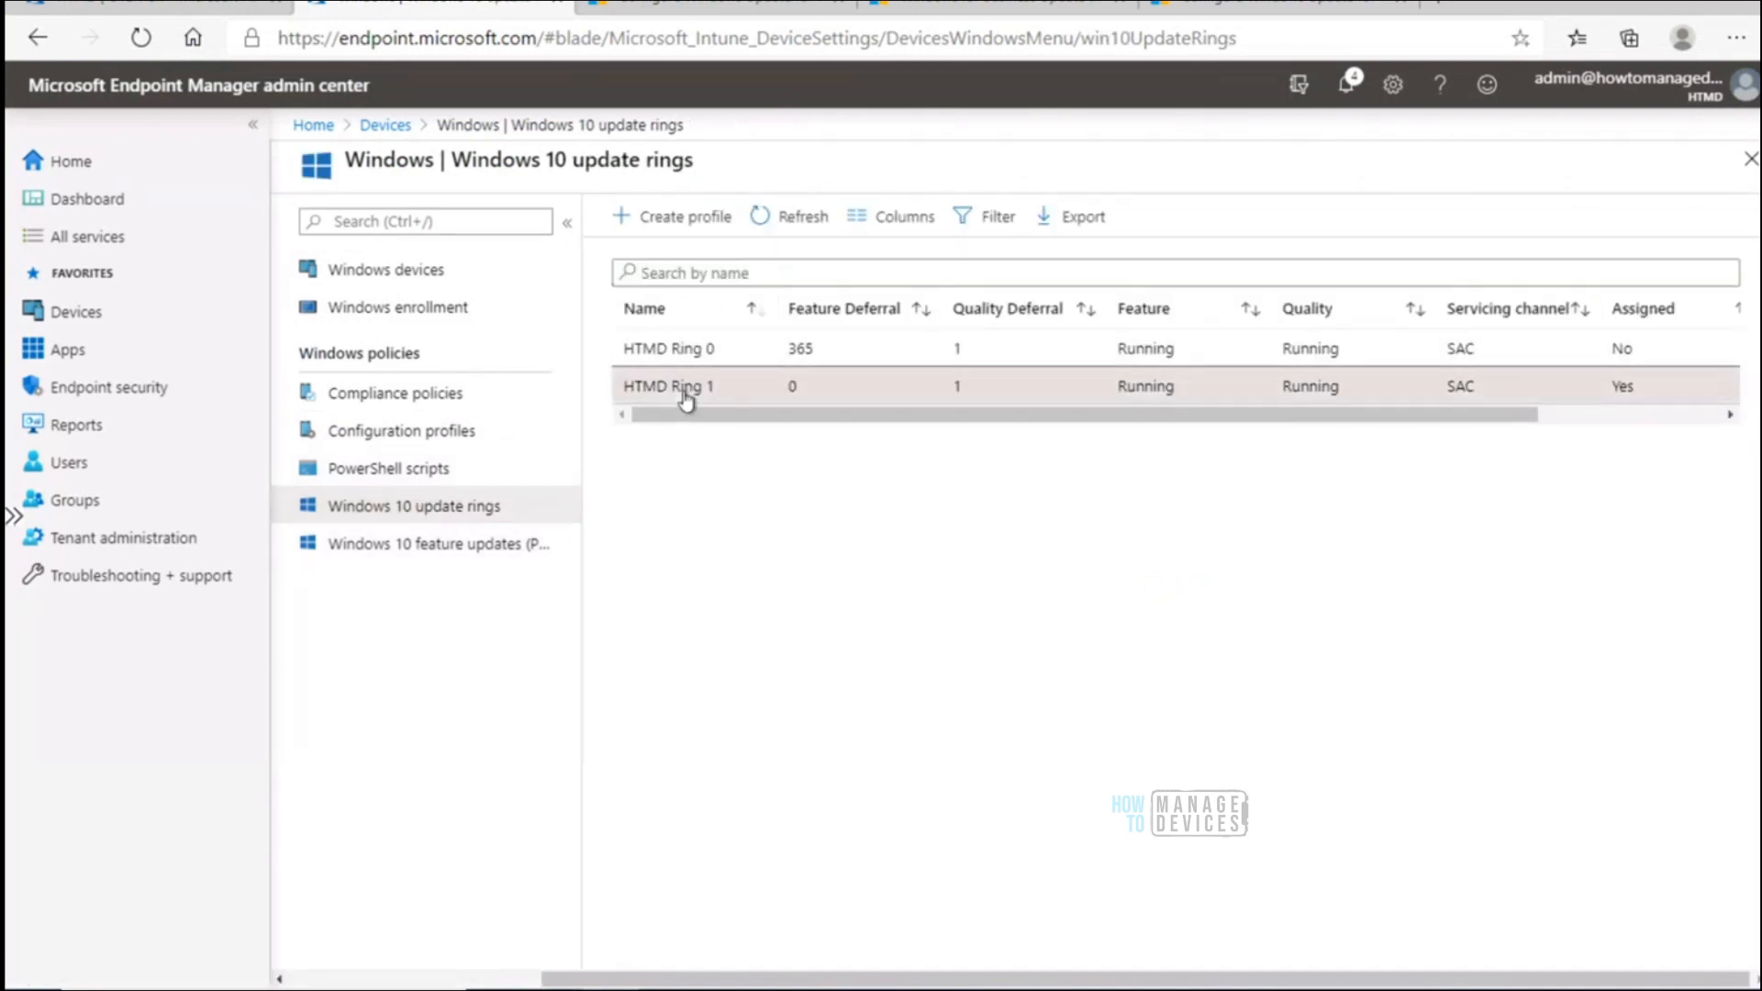
left_click(684, 393)
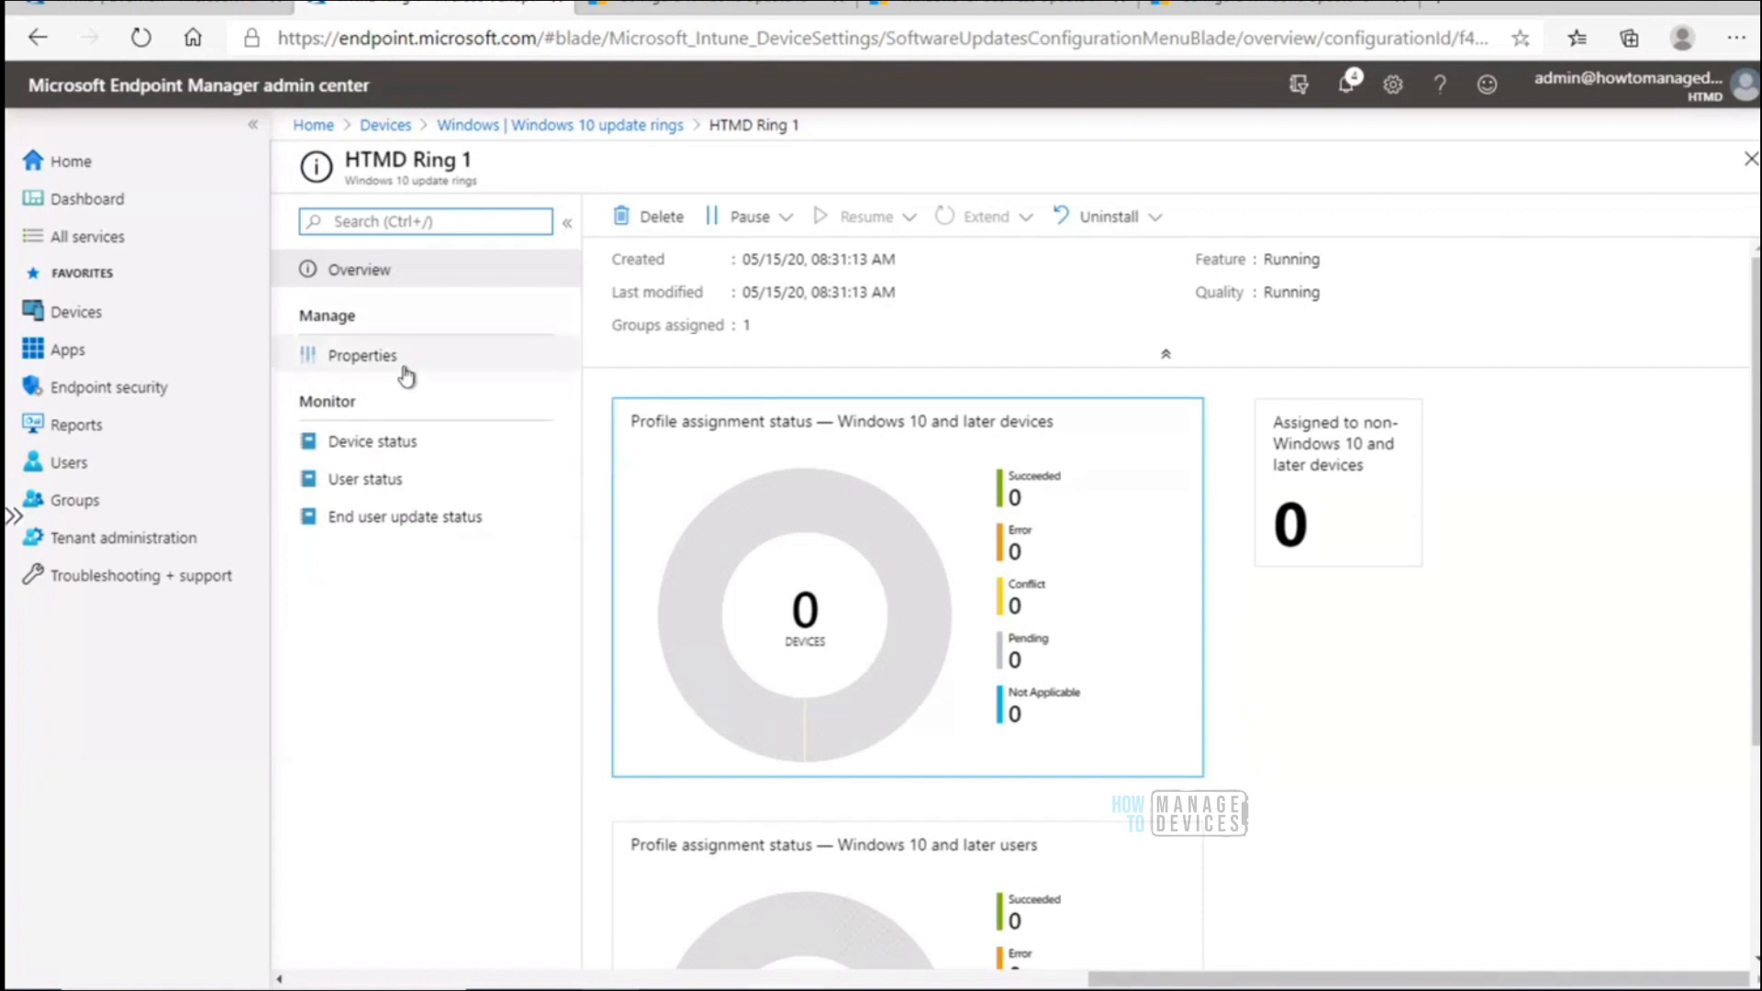
left_click(332, 363)
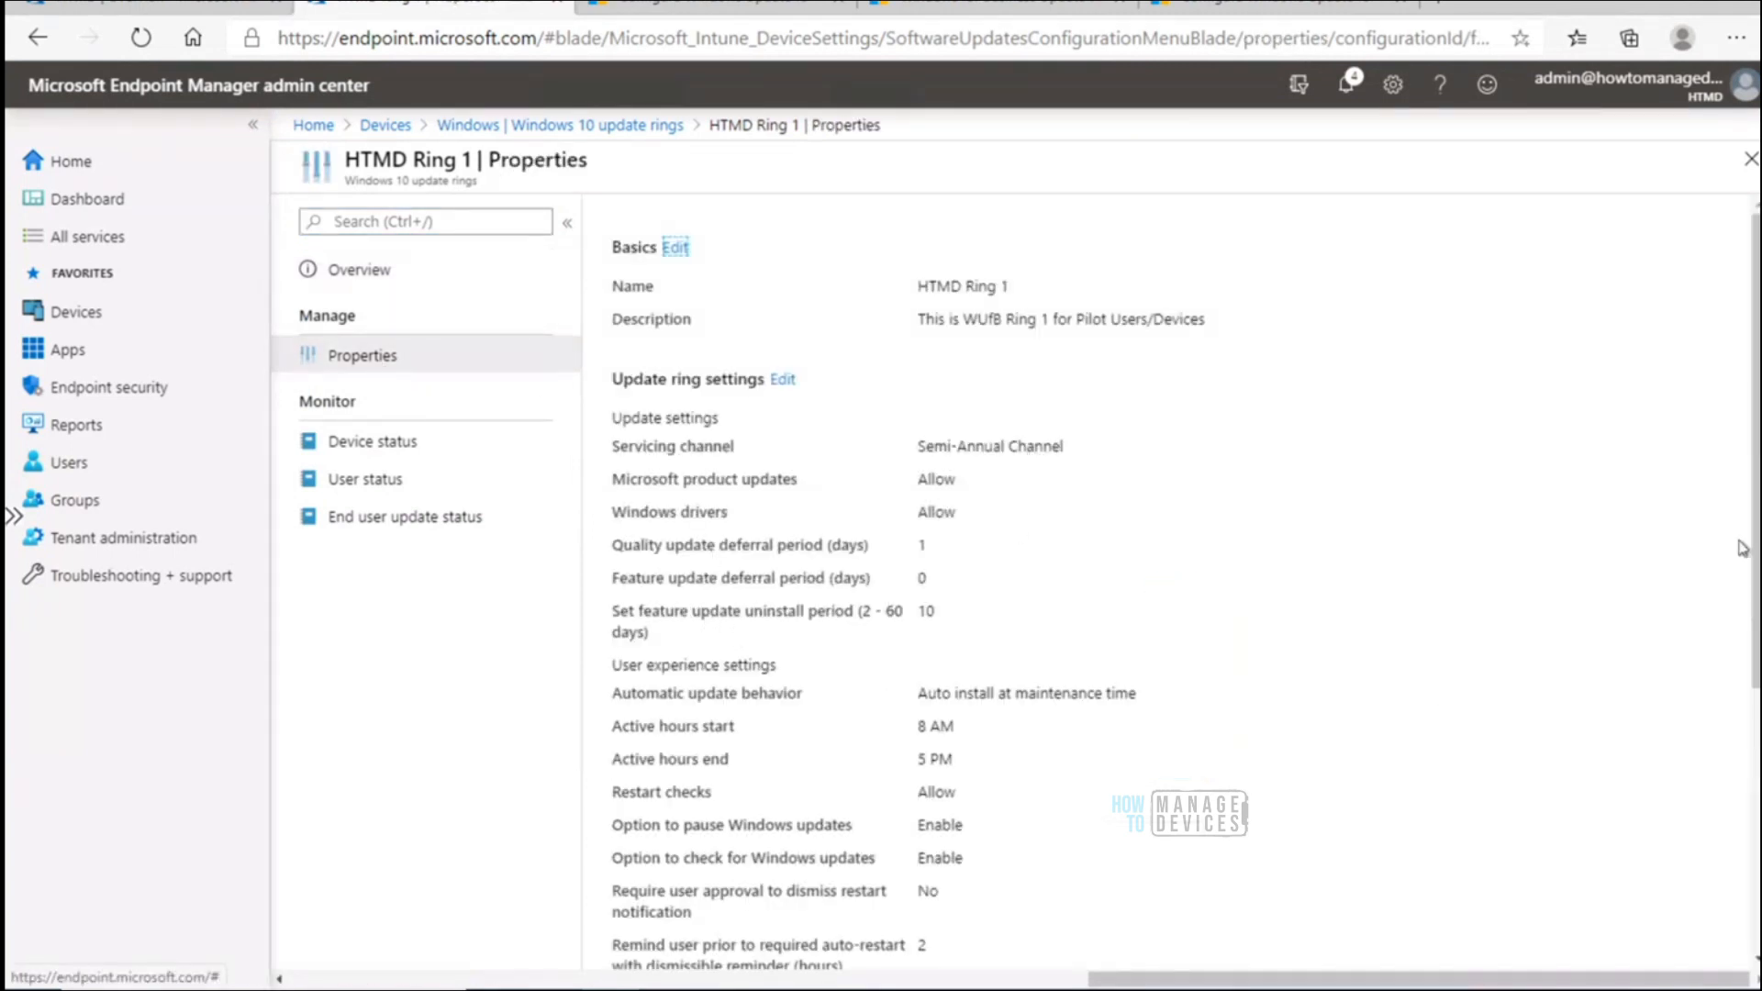
scroll(755, 811, "down", 5)
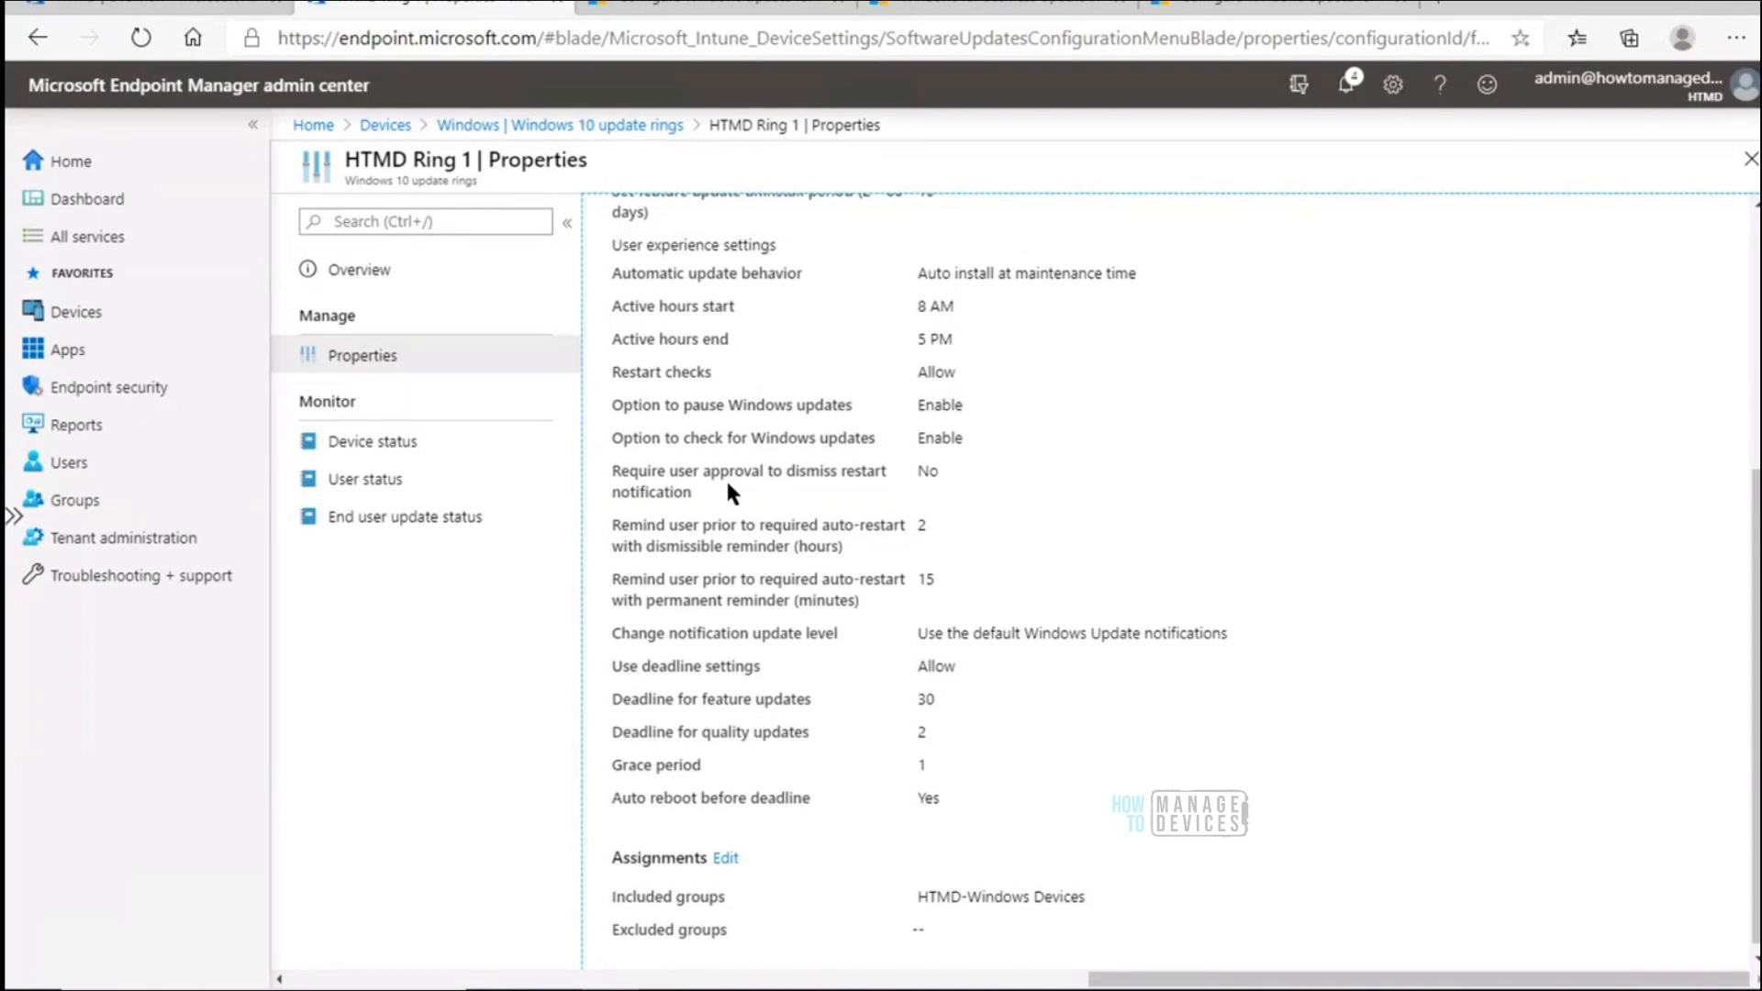
Search the Windows update settings article for "pause" and read the settings that block users from pausing or scanning for Windows updates
left_click(617, 989)
left_click(1011, 13)
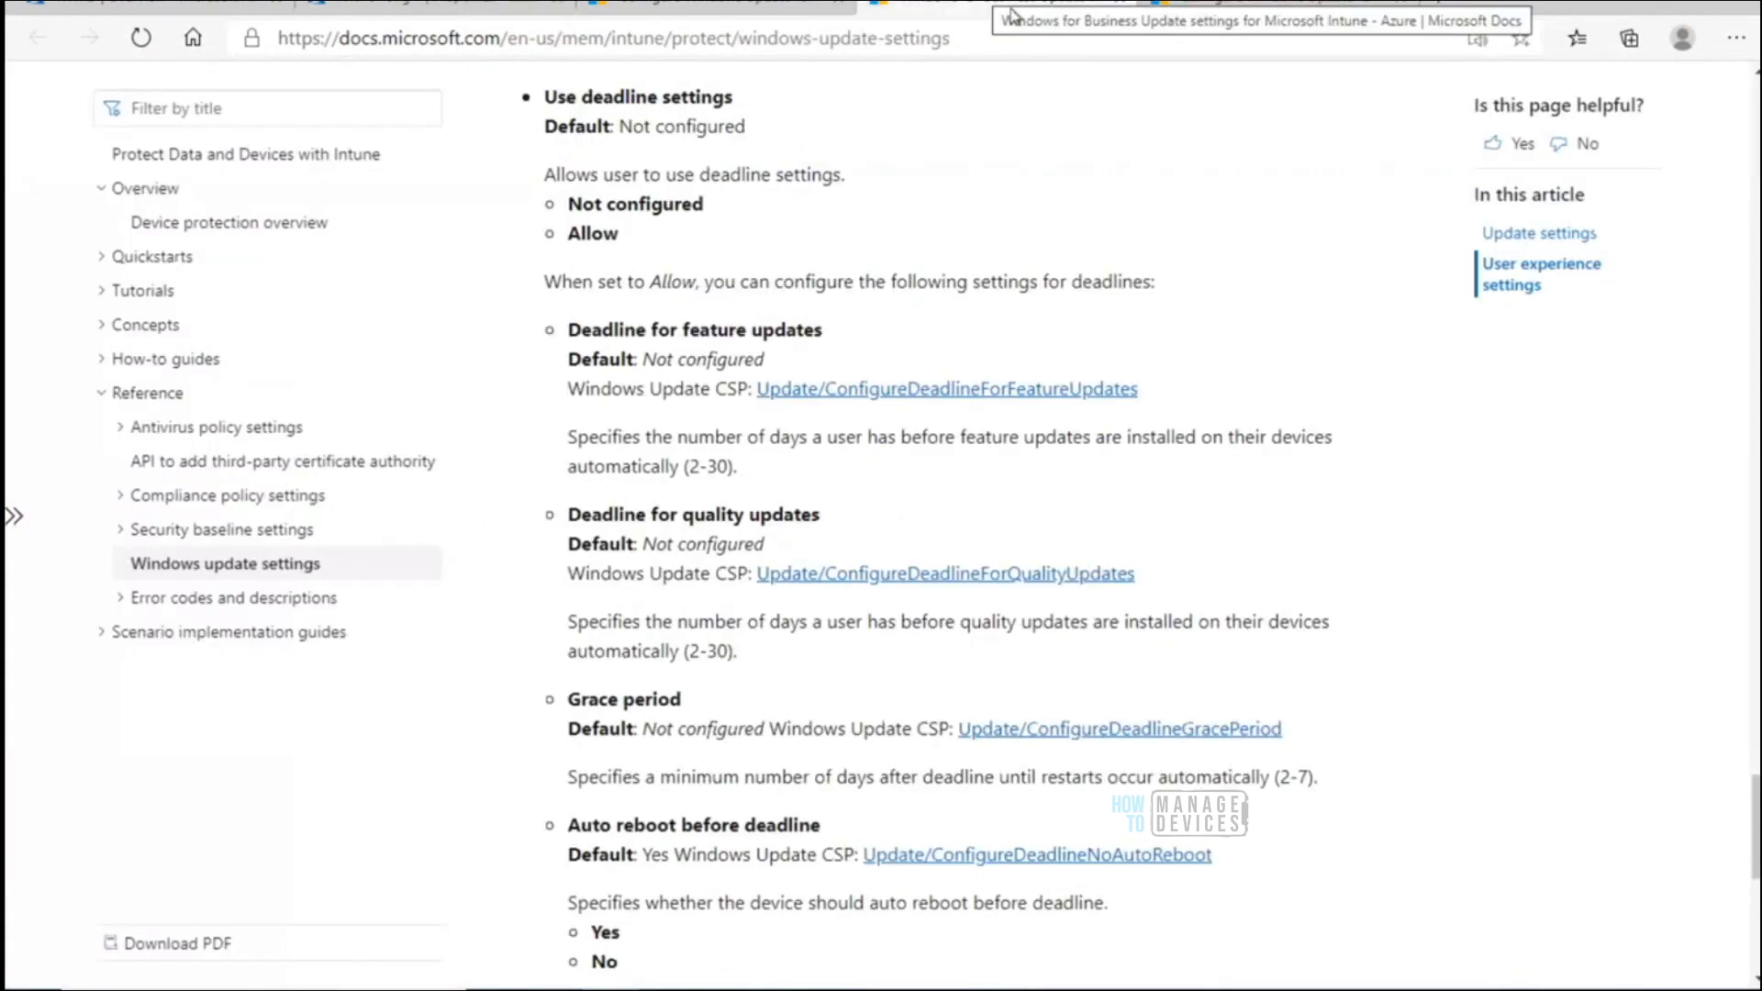
key("ctrl+f")
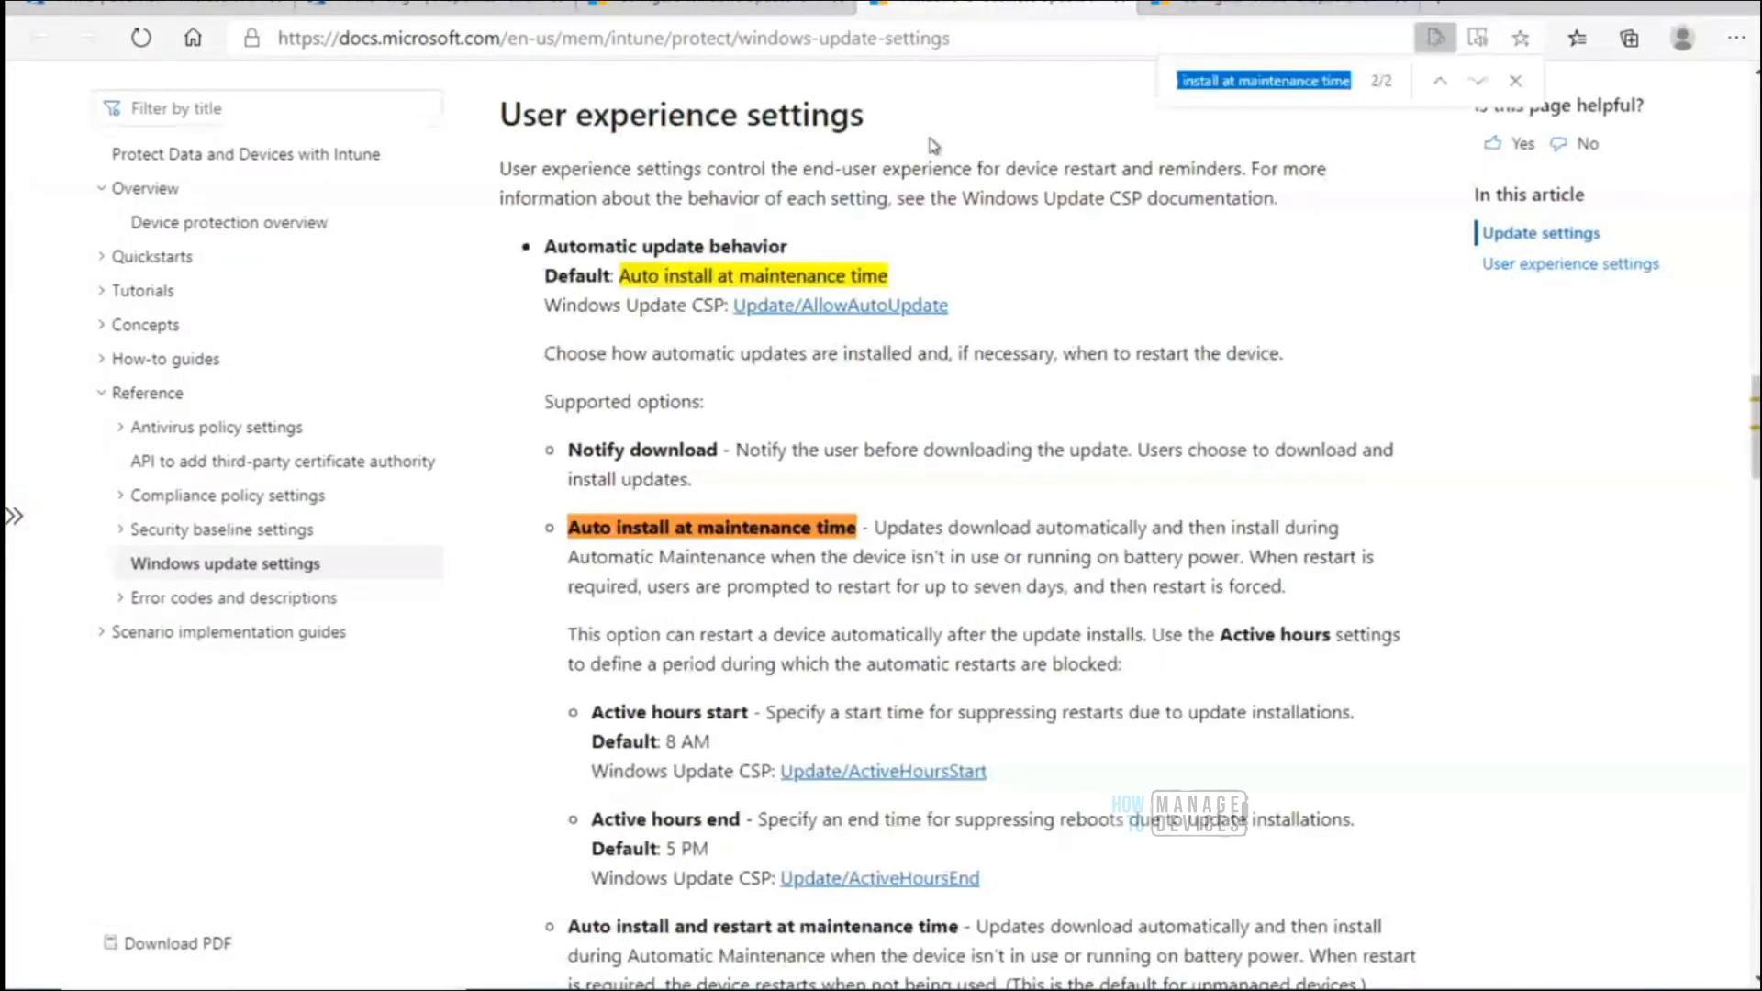
type("pause")
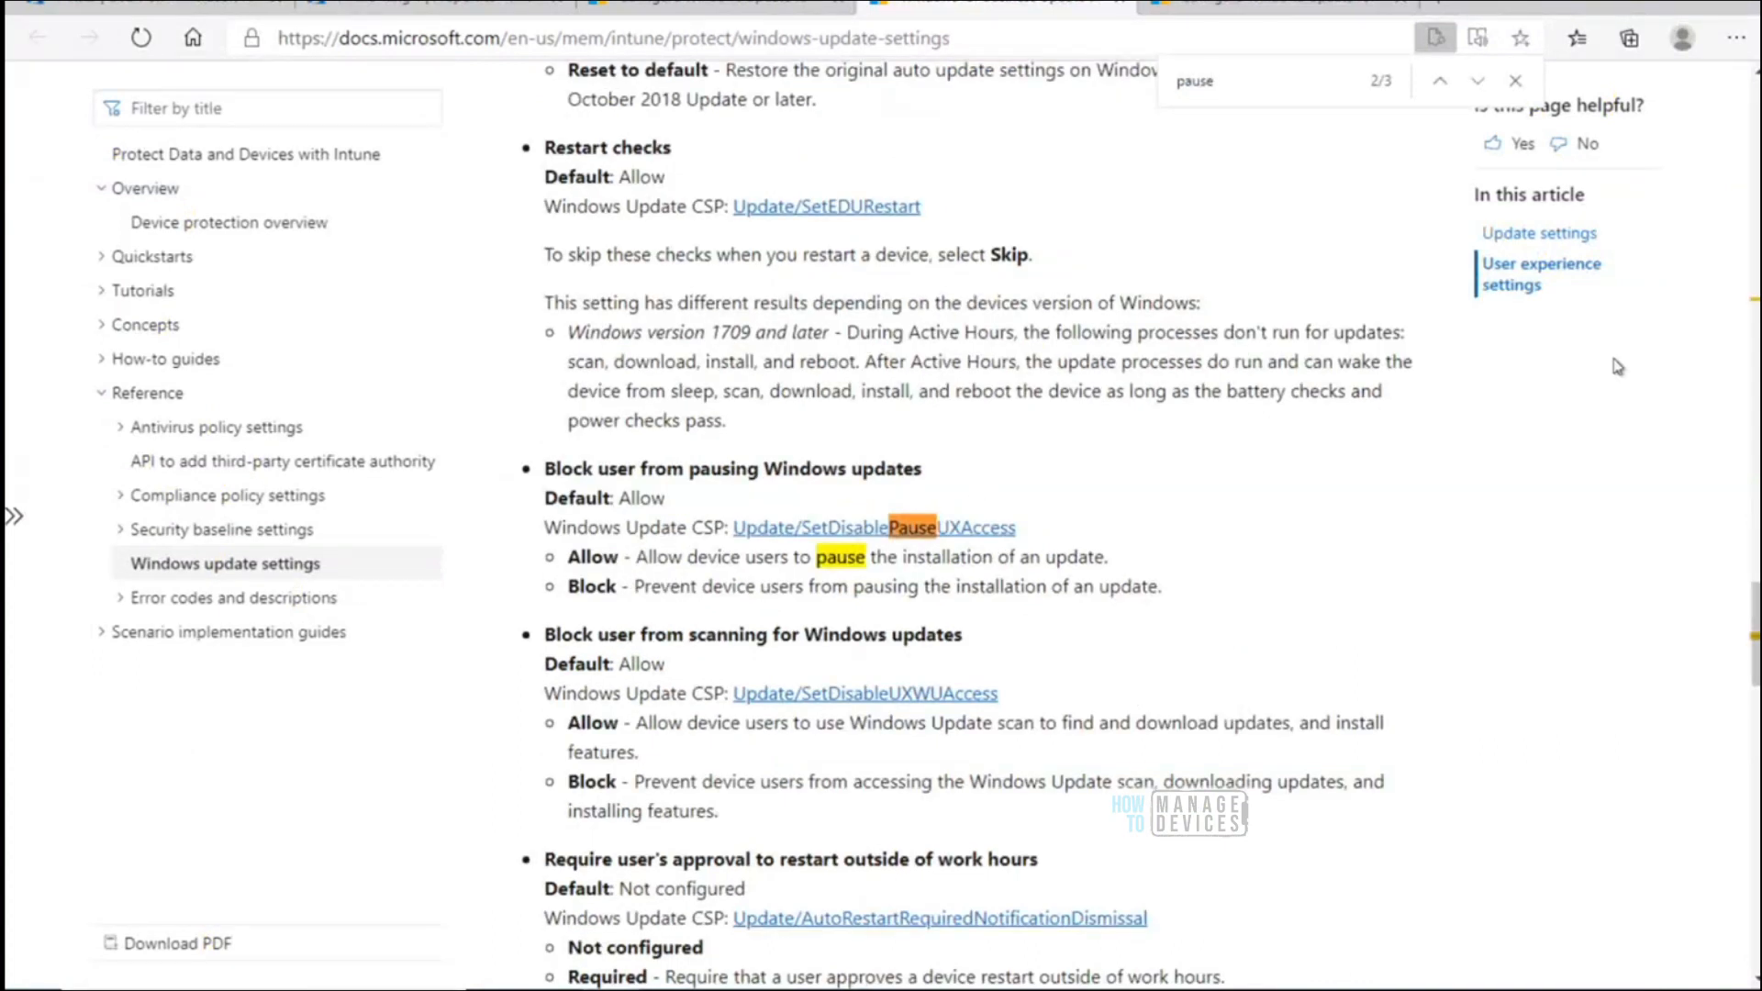
scroll(966, 526, "down", 2)
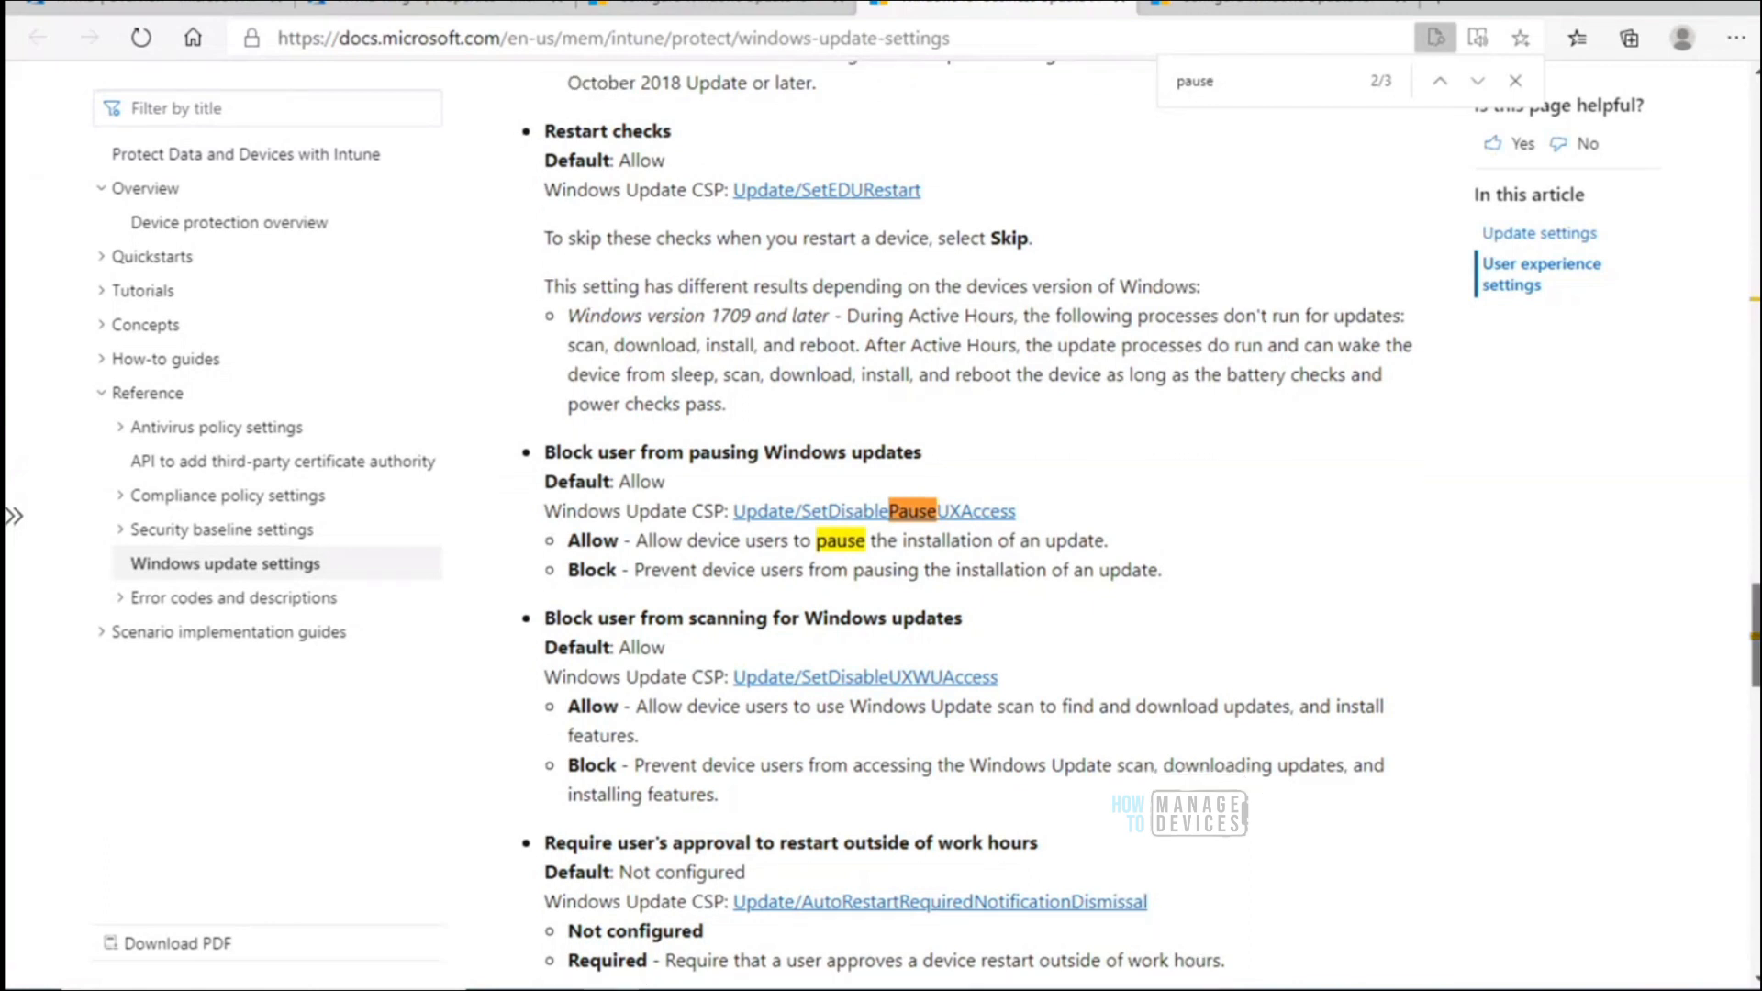
left_click_drag(1756, 652, 1756, 654)
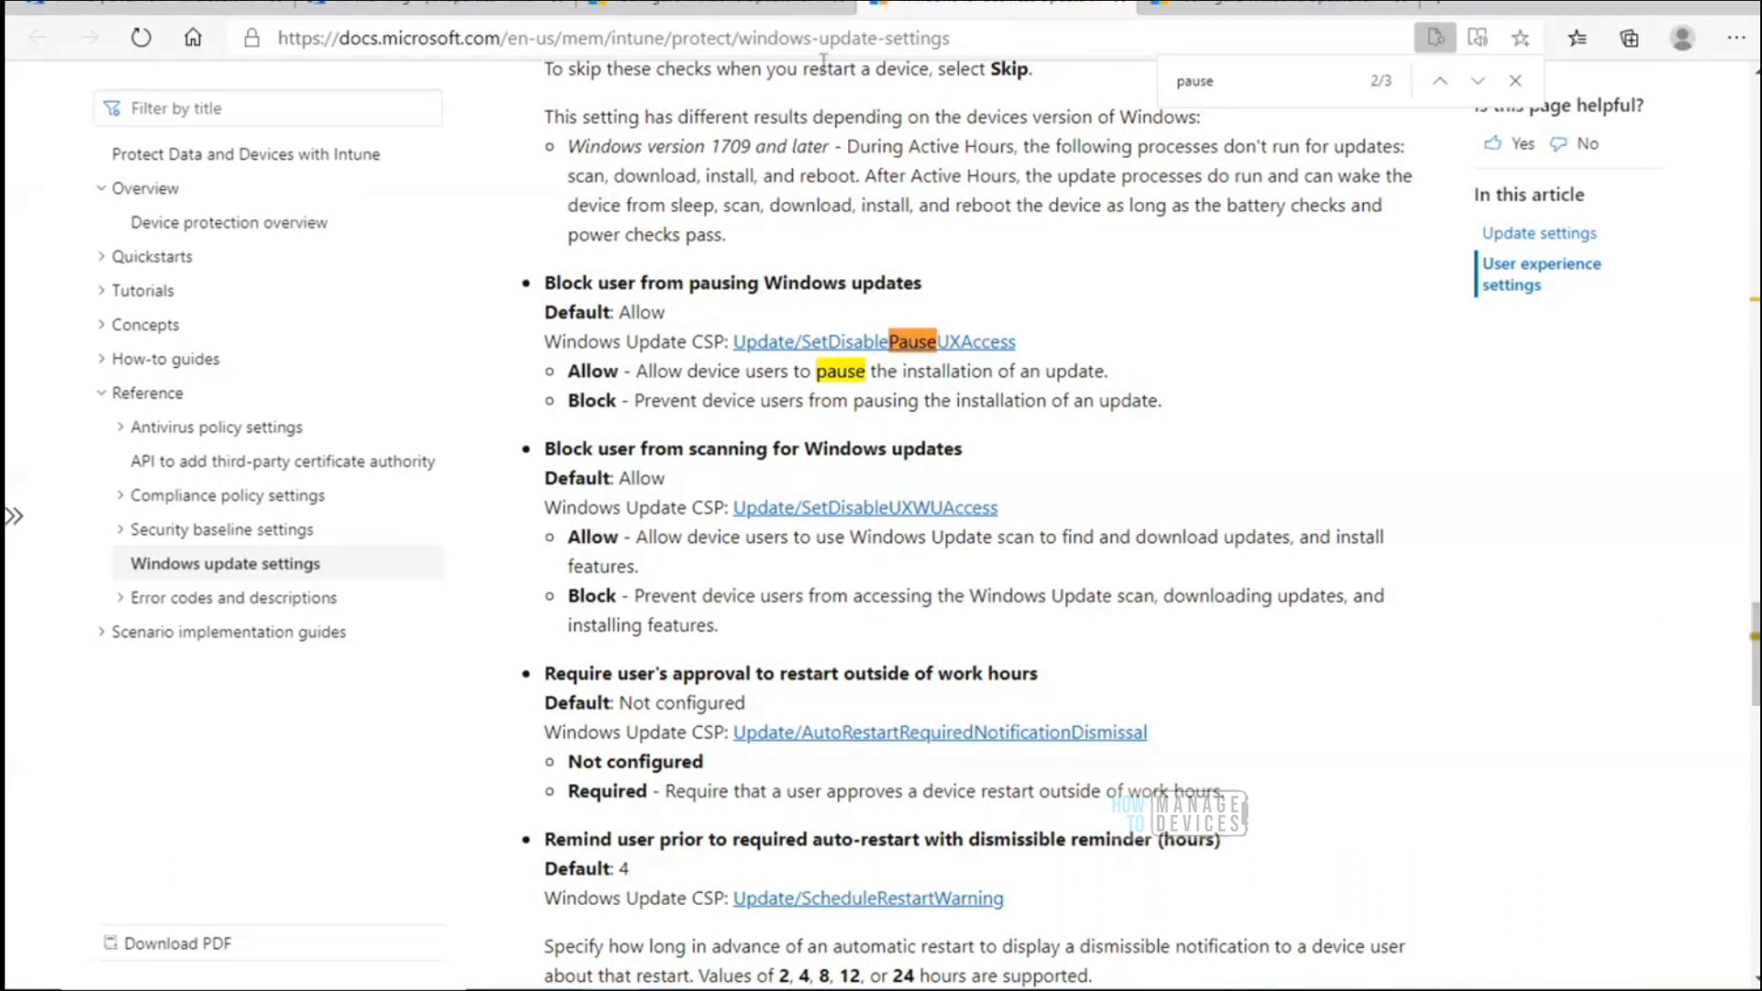
Search the Windows Update for Business article for "pause" and review its notes on feature update policies and issuing the pause command to devices
key("ctrl+shift+Tab")
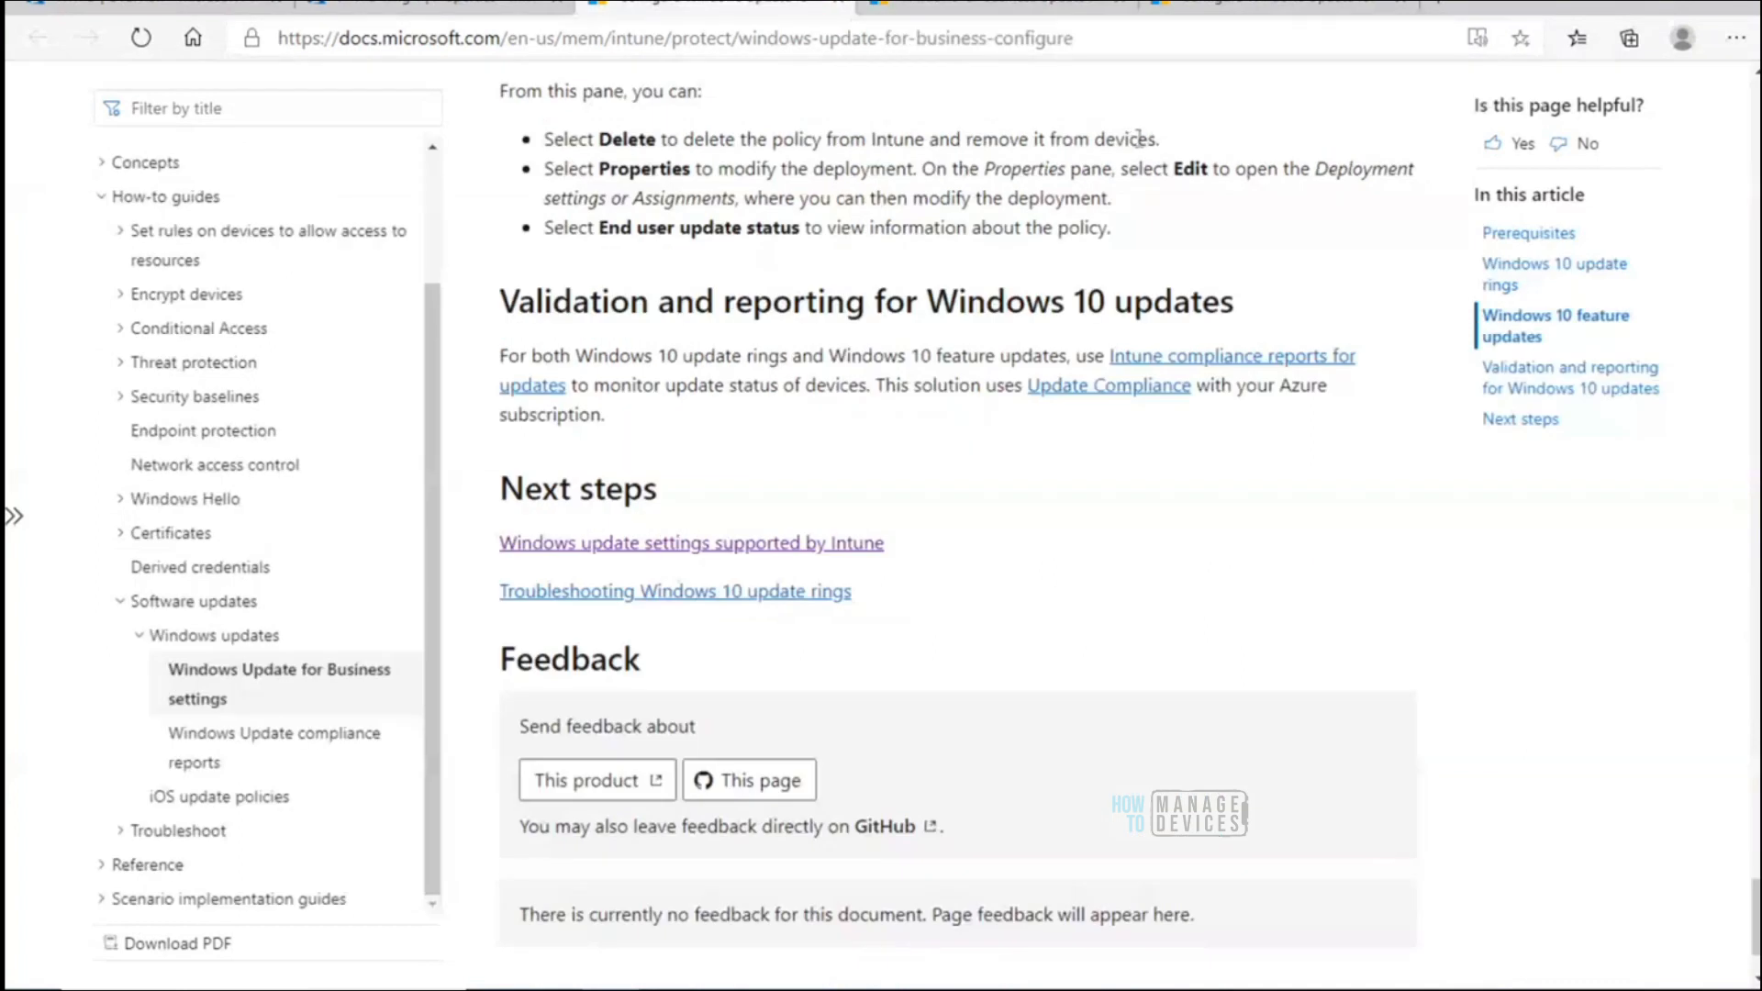
key("ctrl+f")
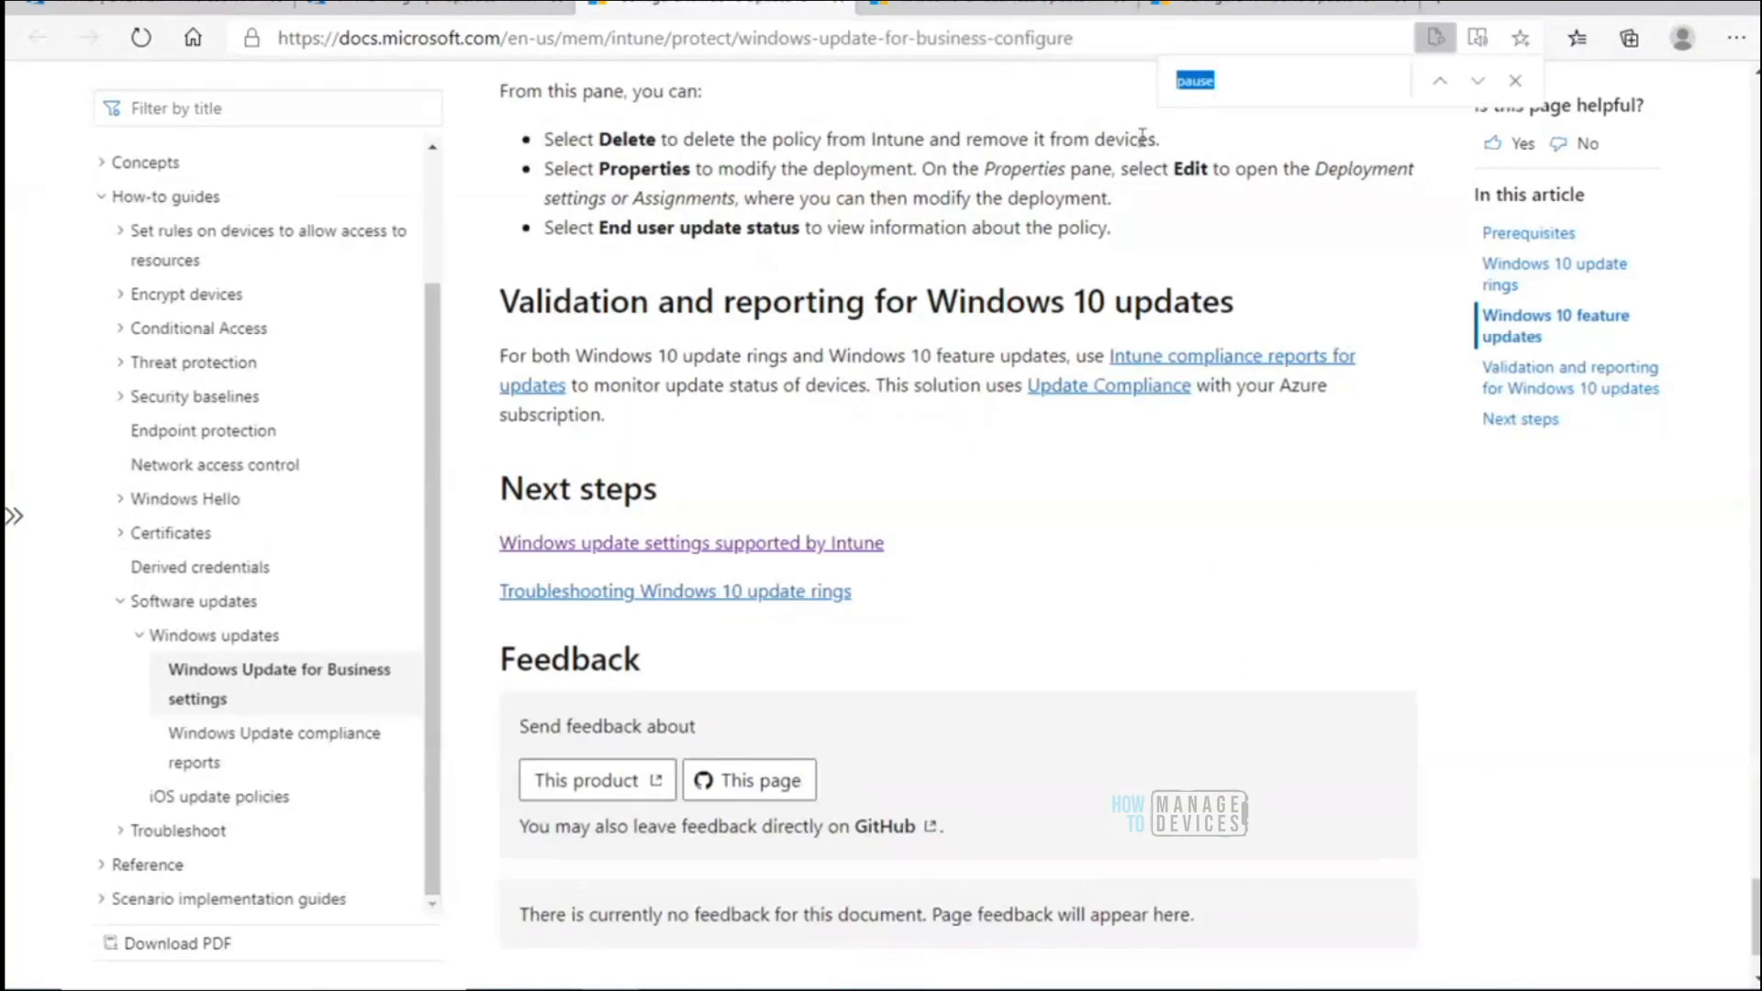
key("Return")
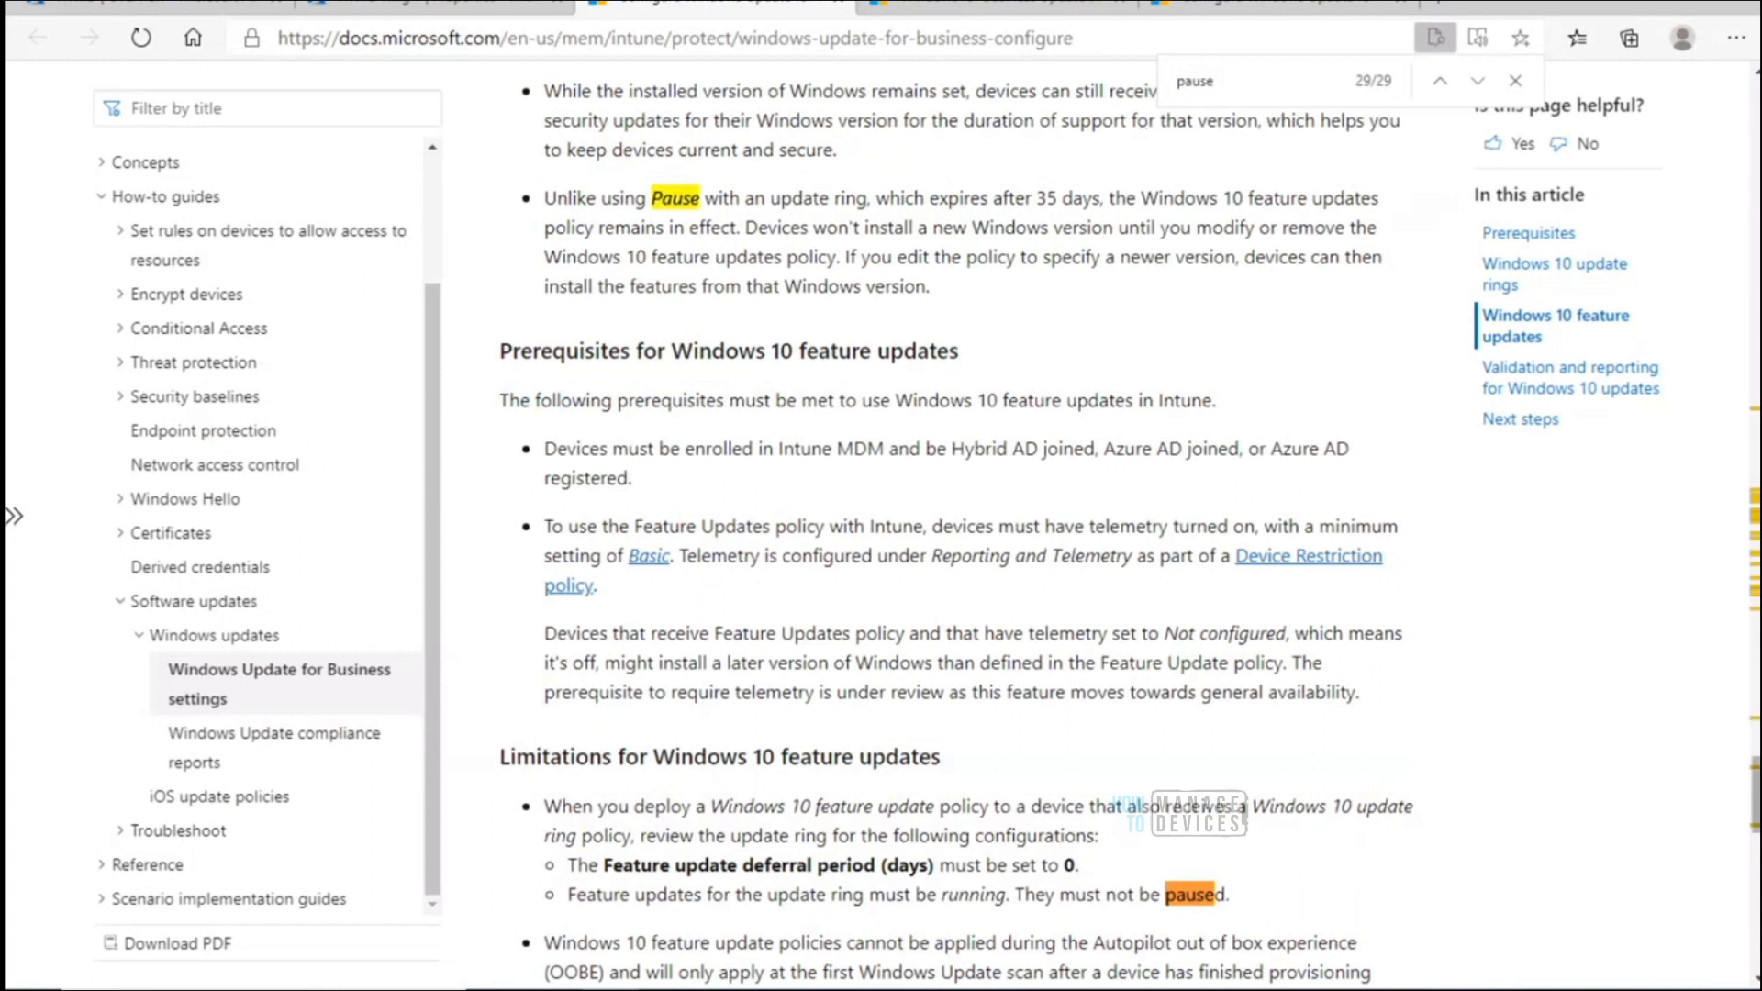
scroll(955, 530, "up", 3)
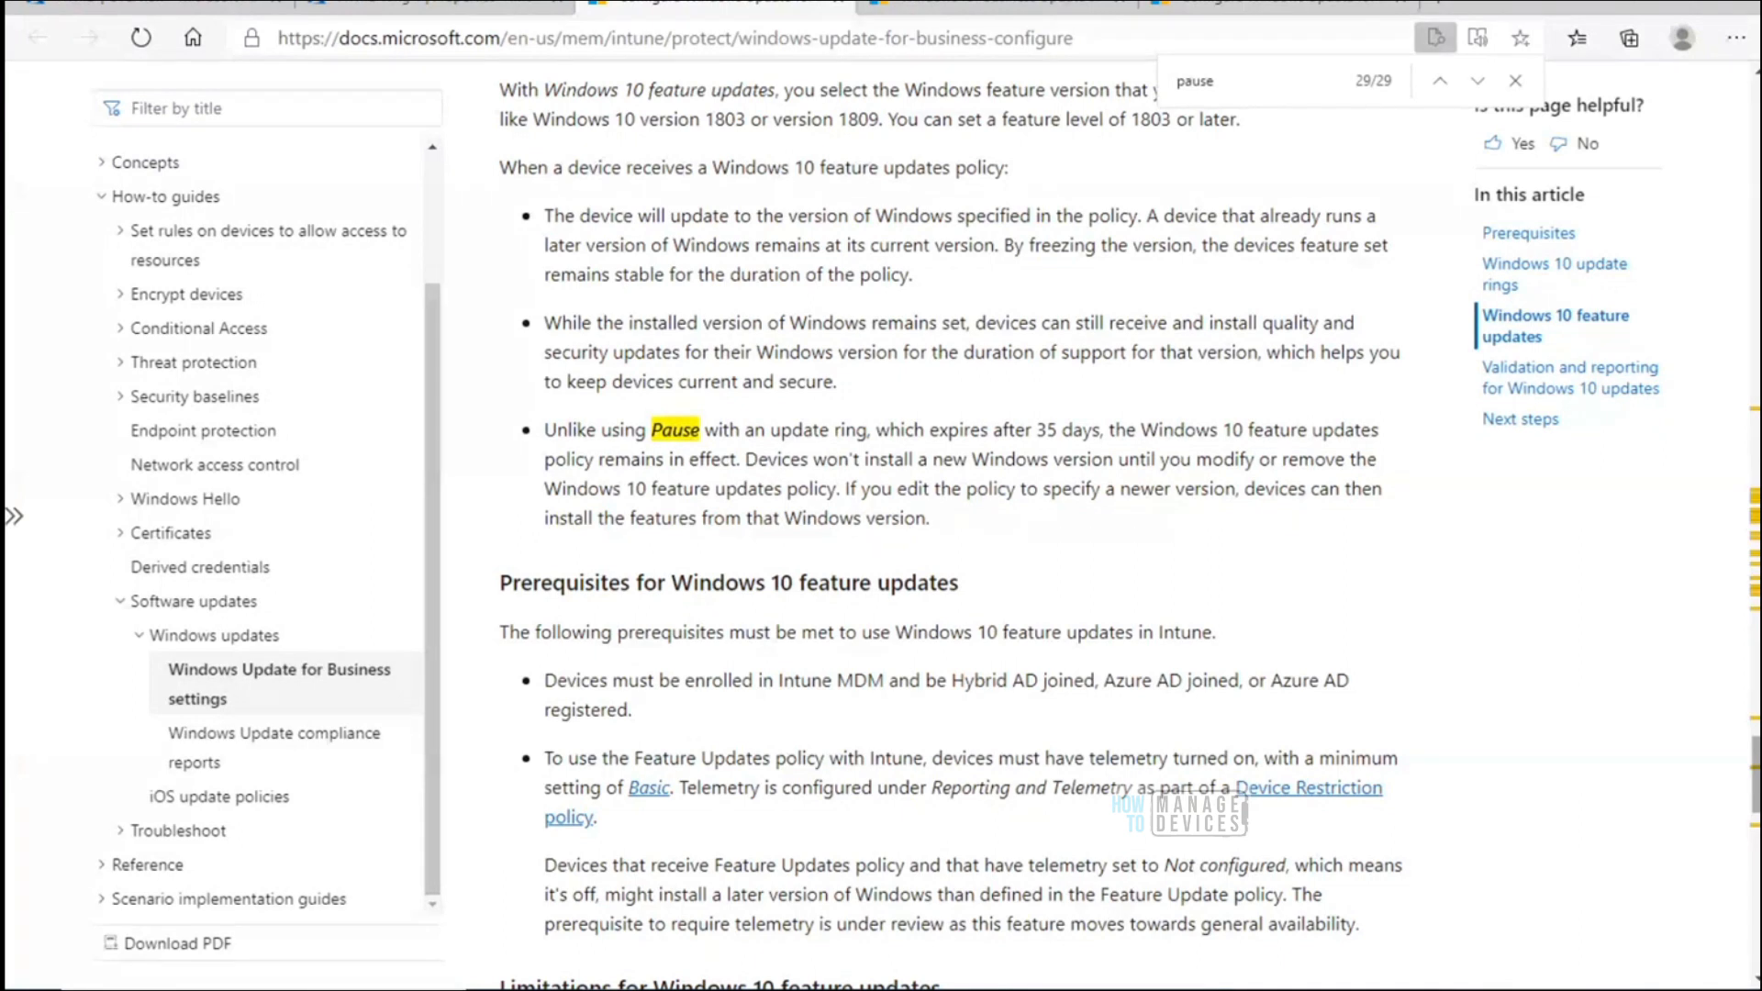
left_click_drag(547, 432, 918, 459)
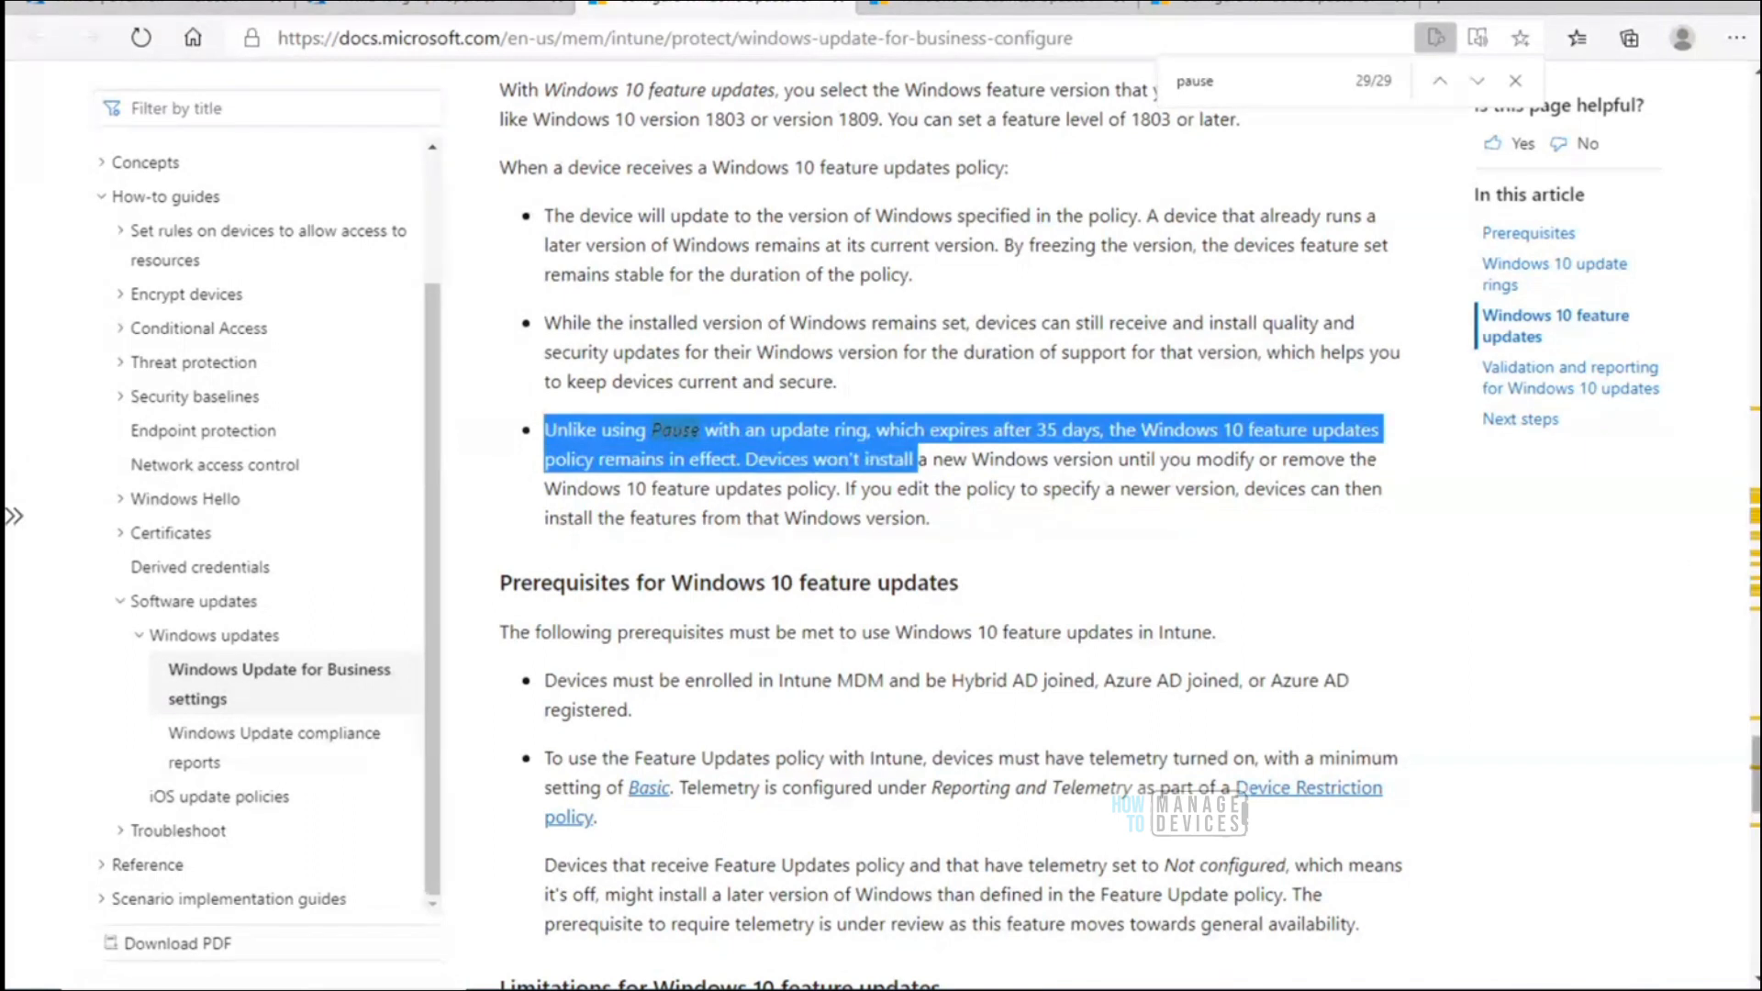
scroll(1477, 605, "up", 5)
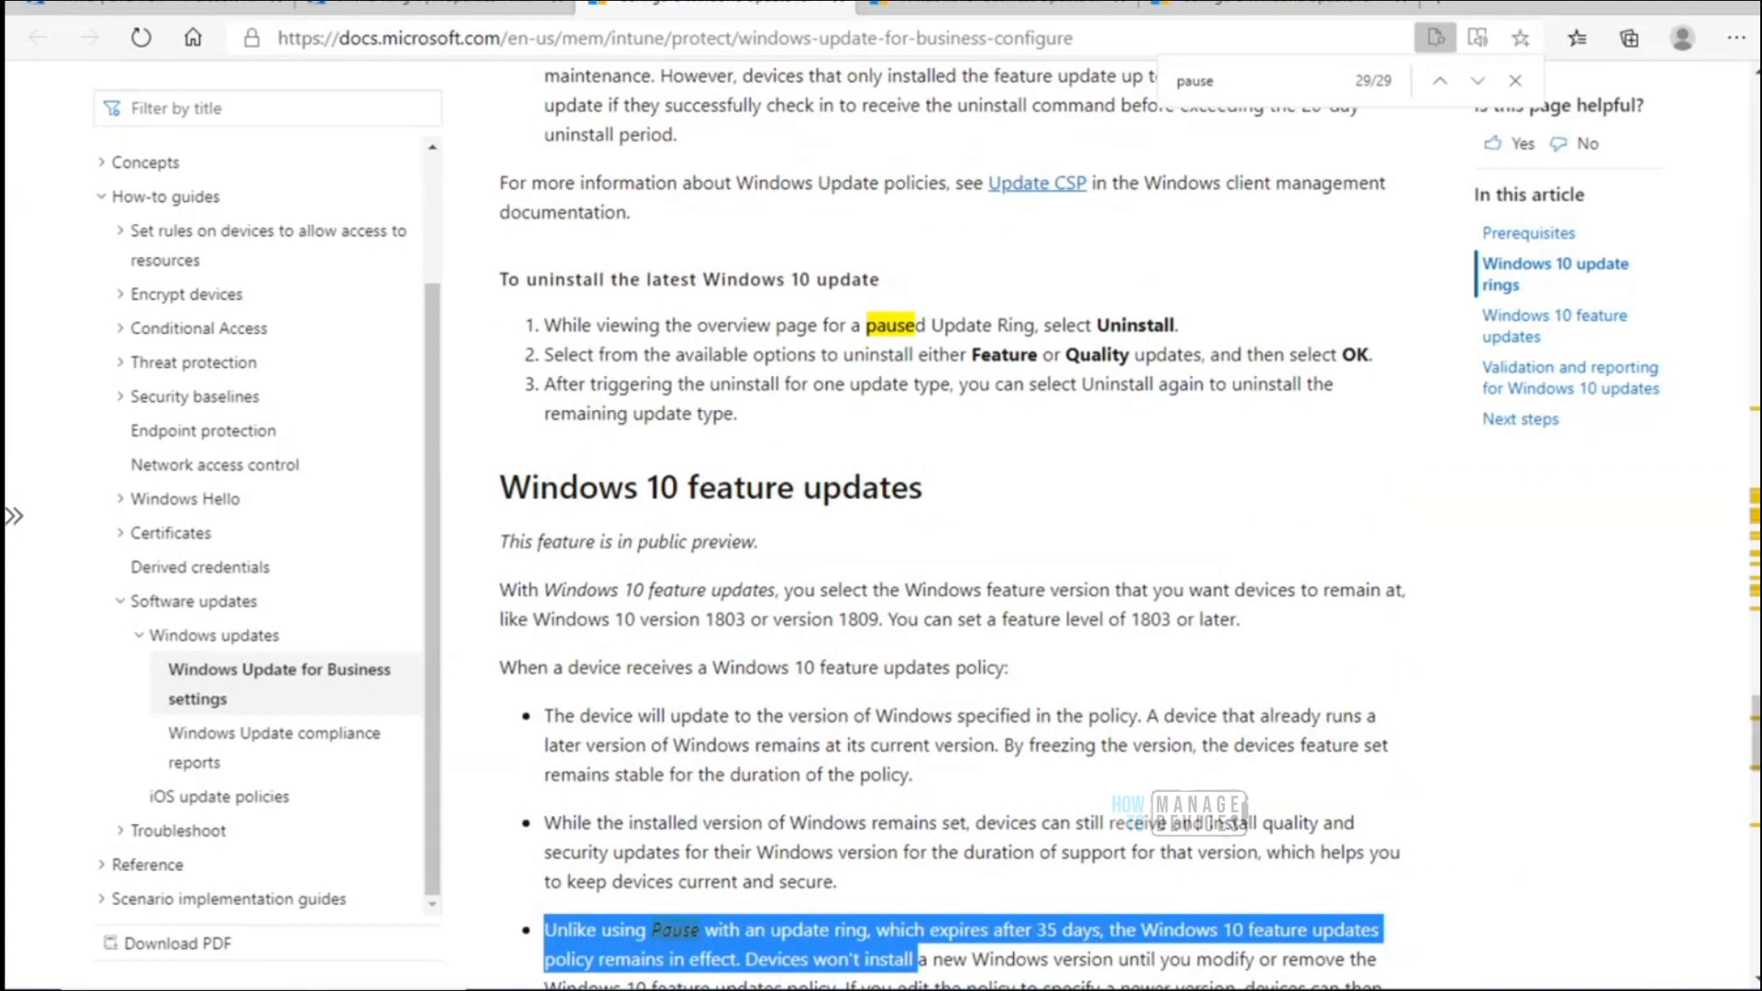
left_click_drag(1755, 734, 1753, 556)
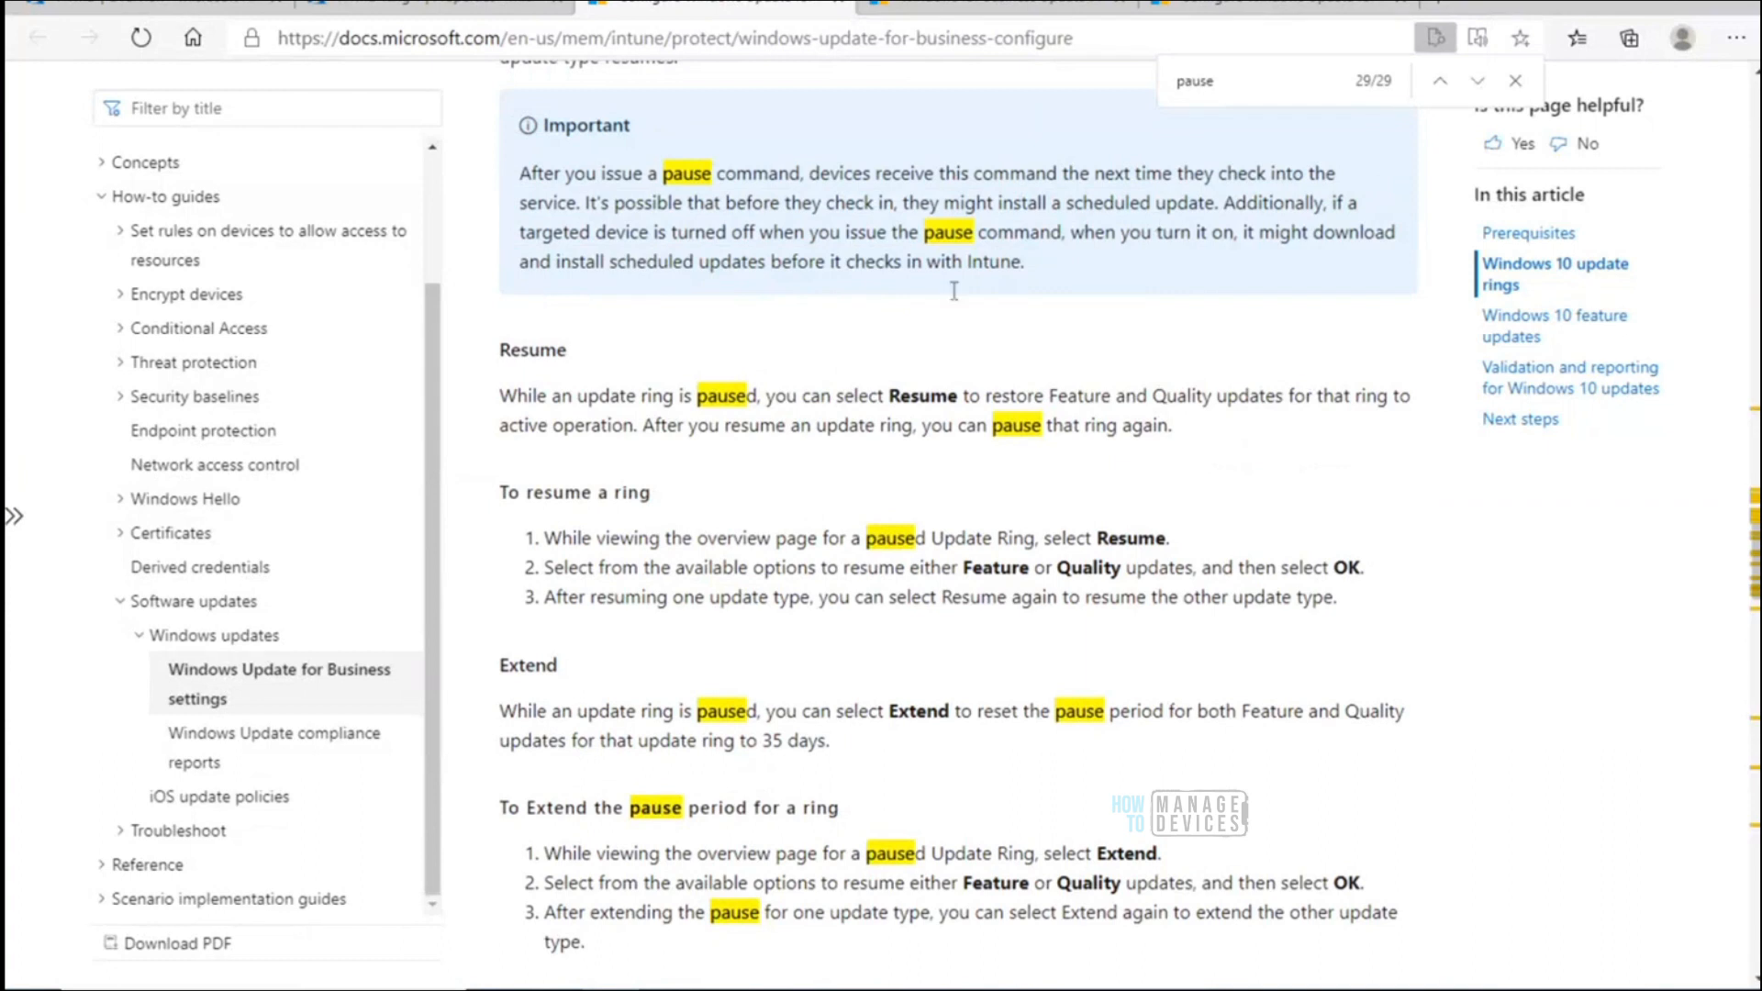
left_click_drag(1093, 173, 1248, 174)
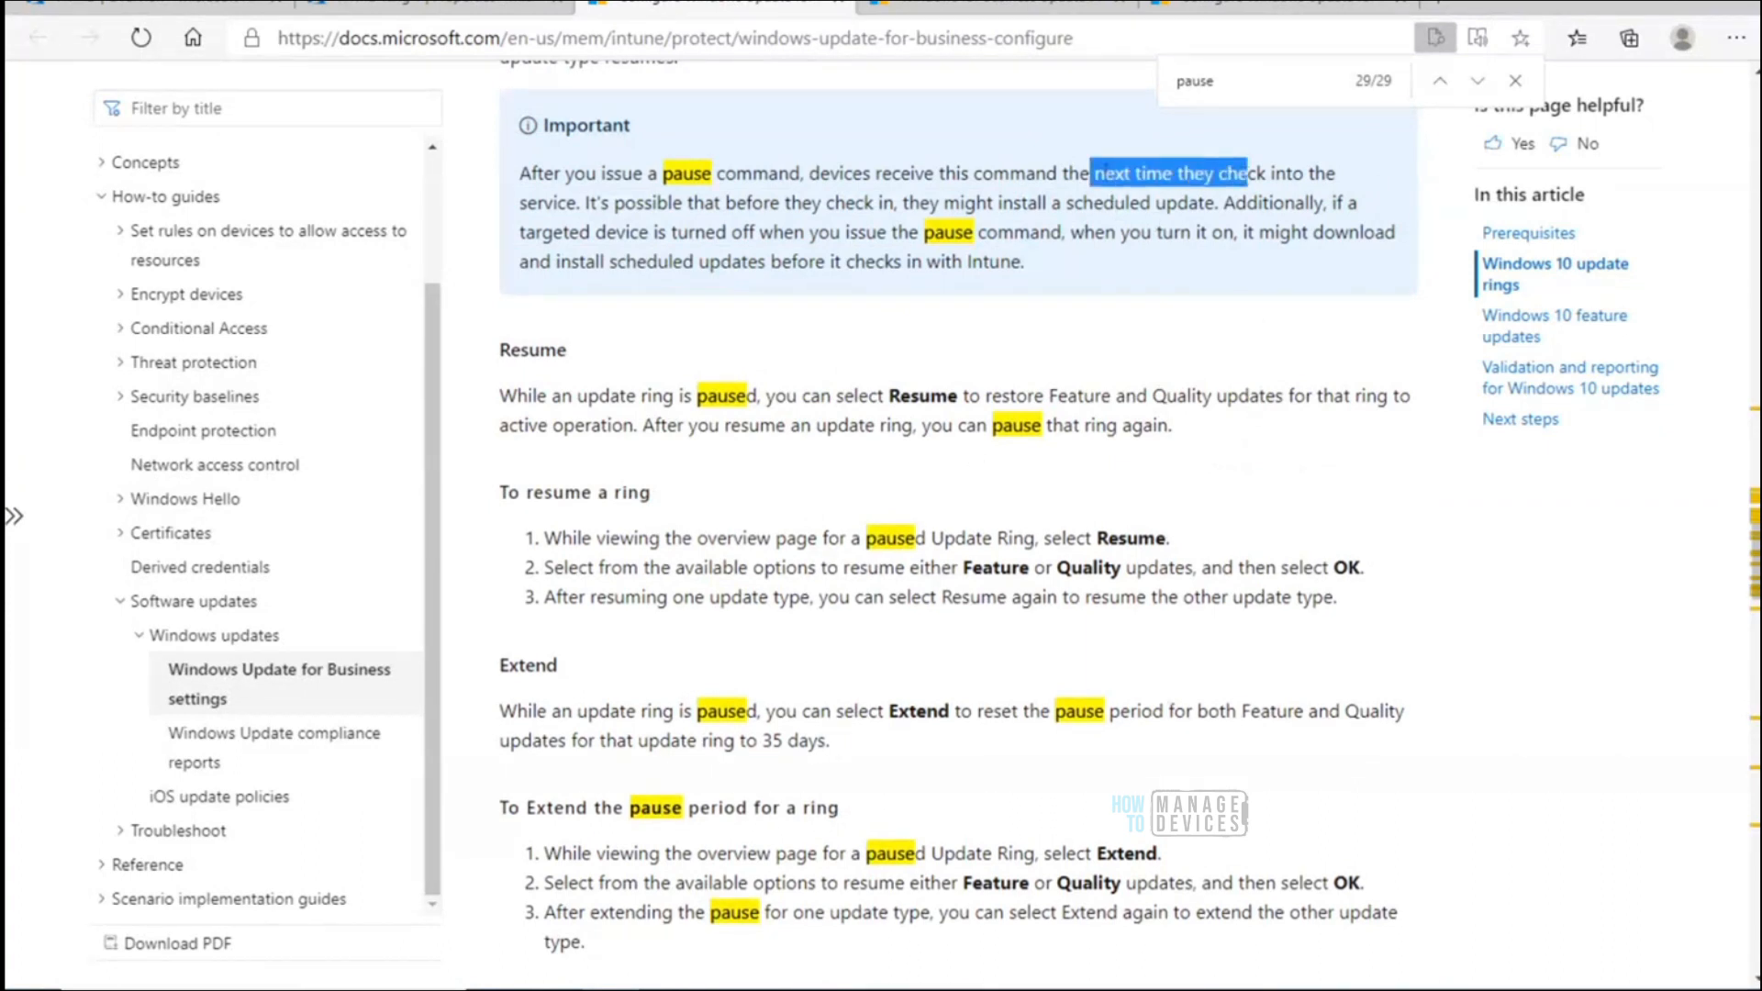